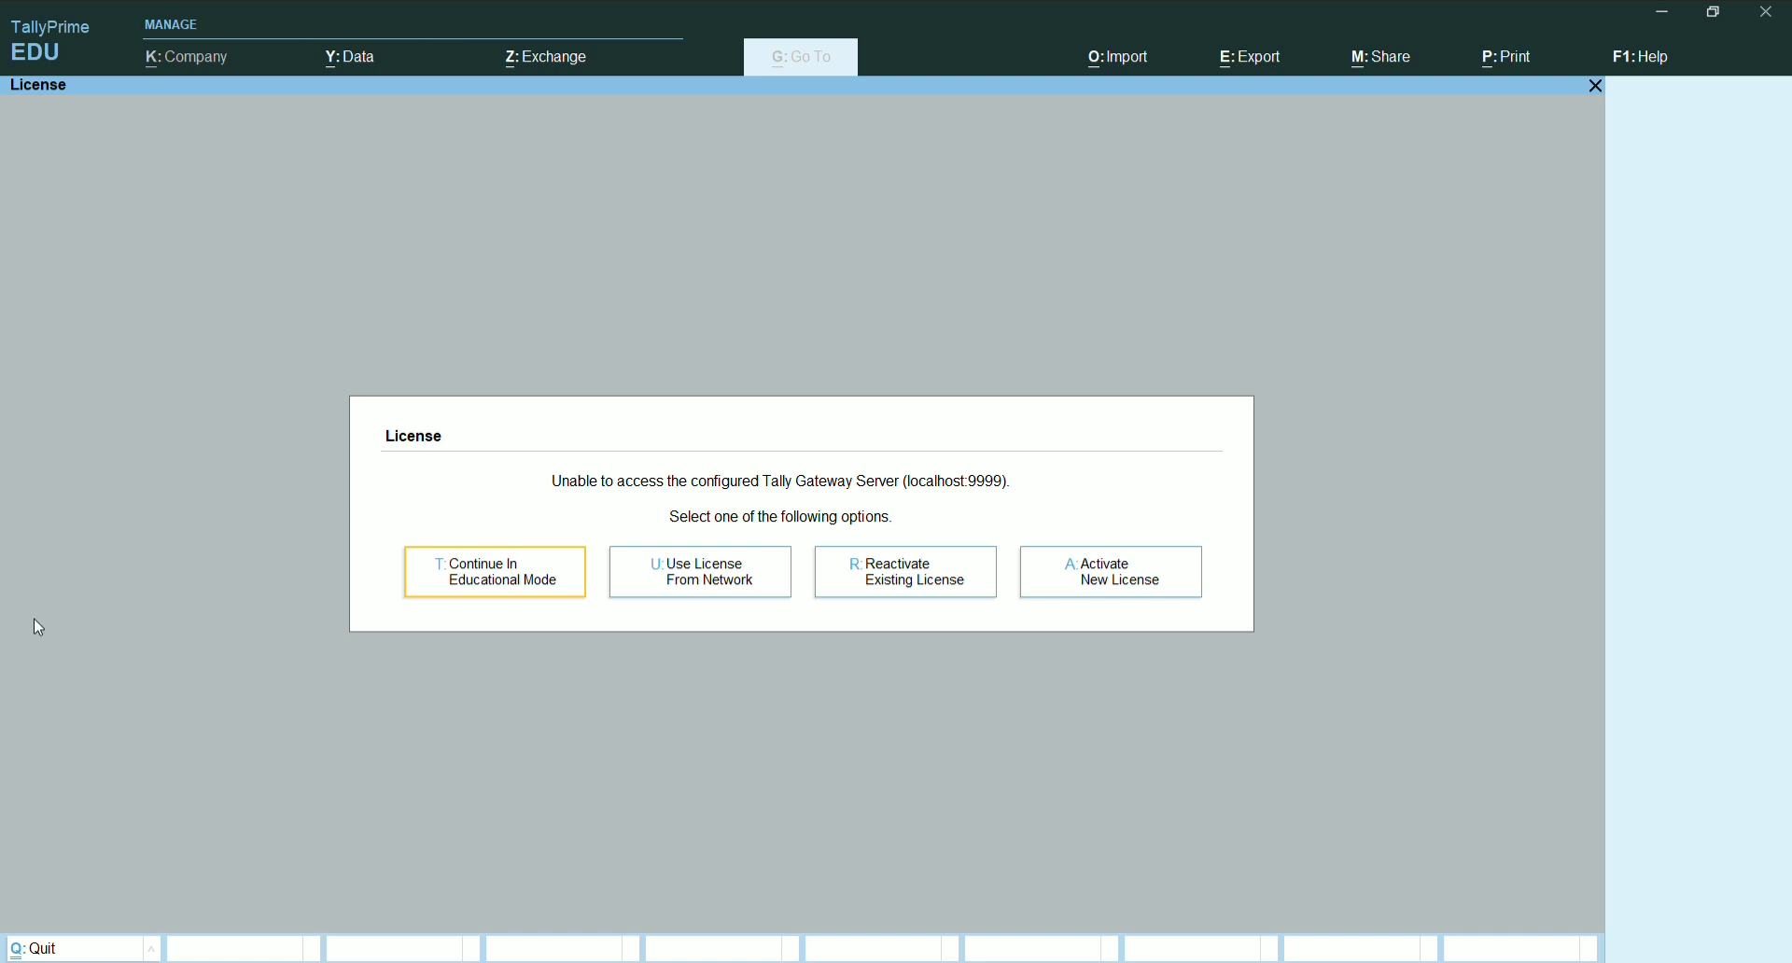
Continue in Educational Mode and shut the company Lata
click(504, 572)
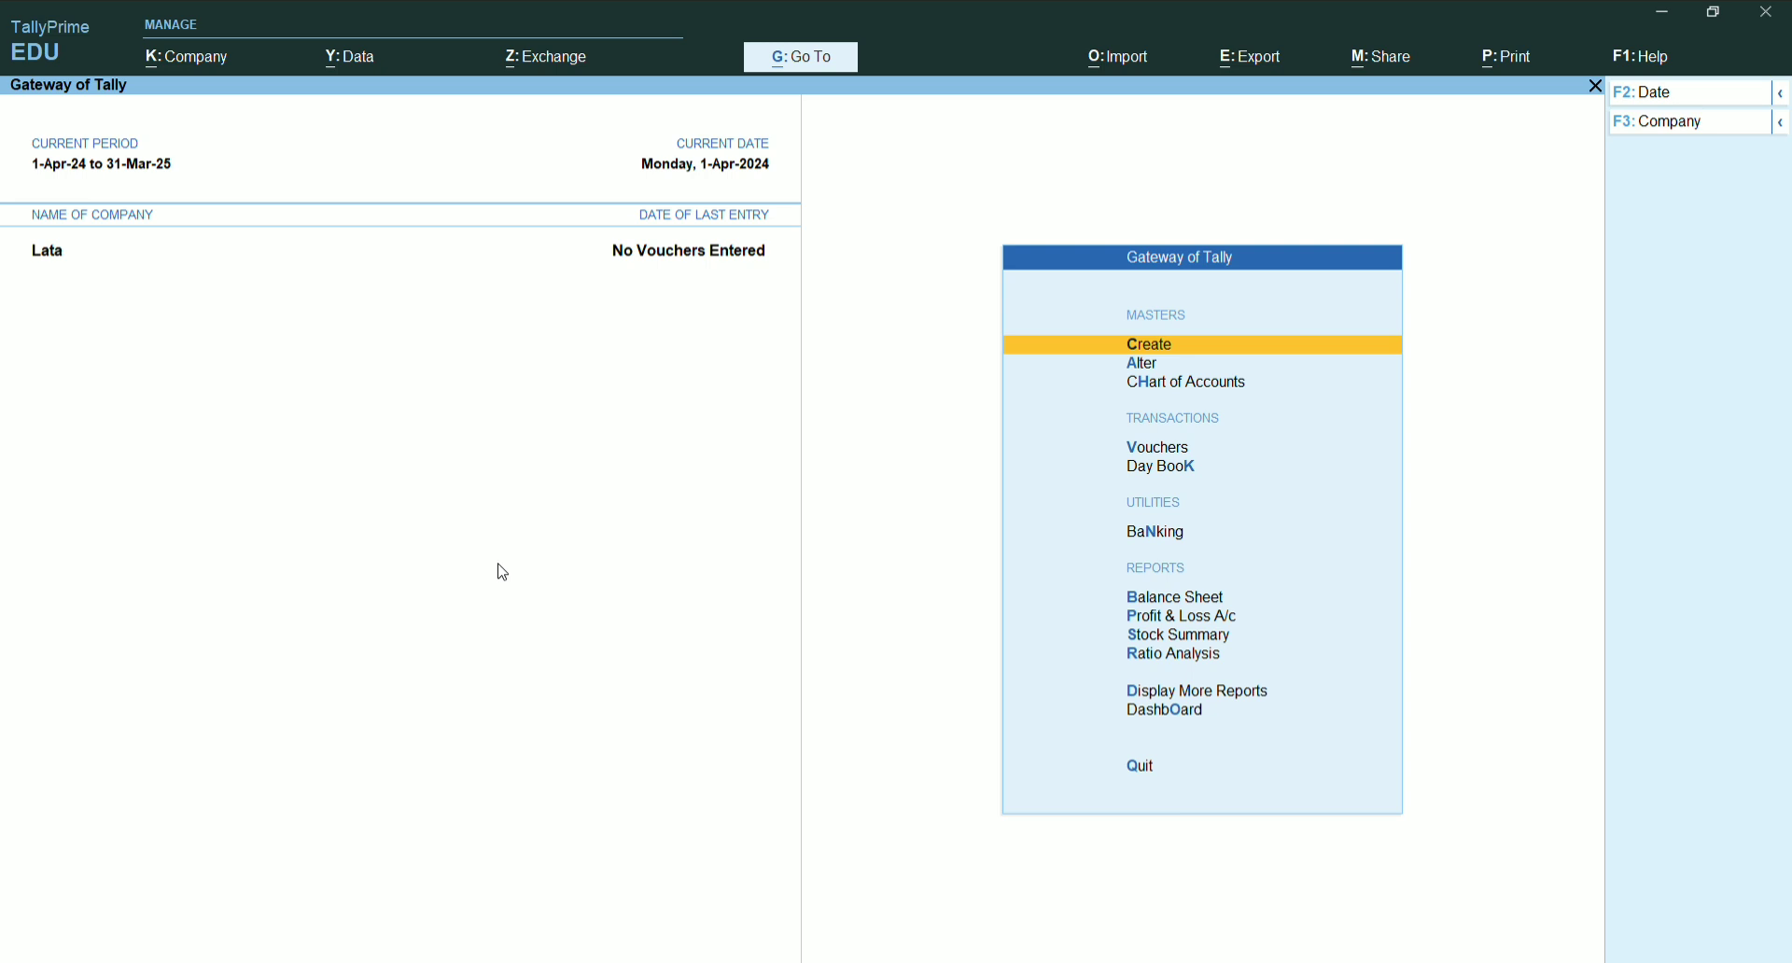
key(alt)
key(alt+F1)
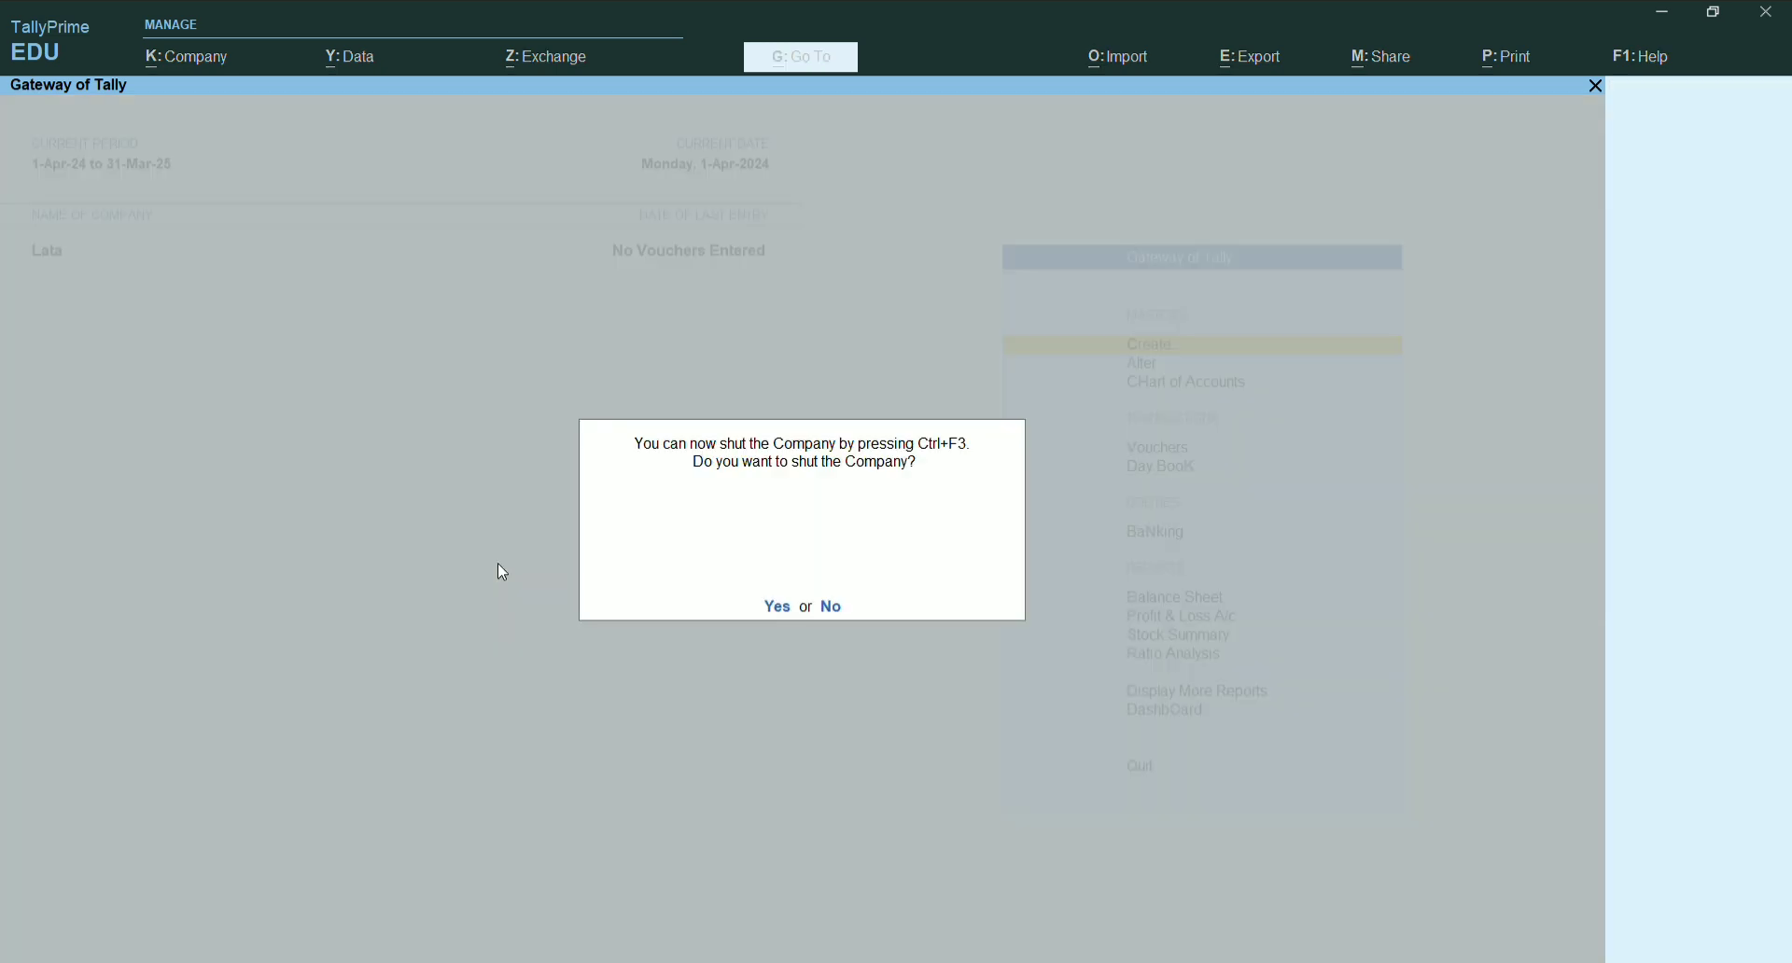
key(y)
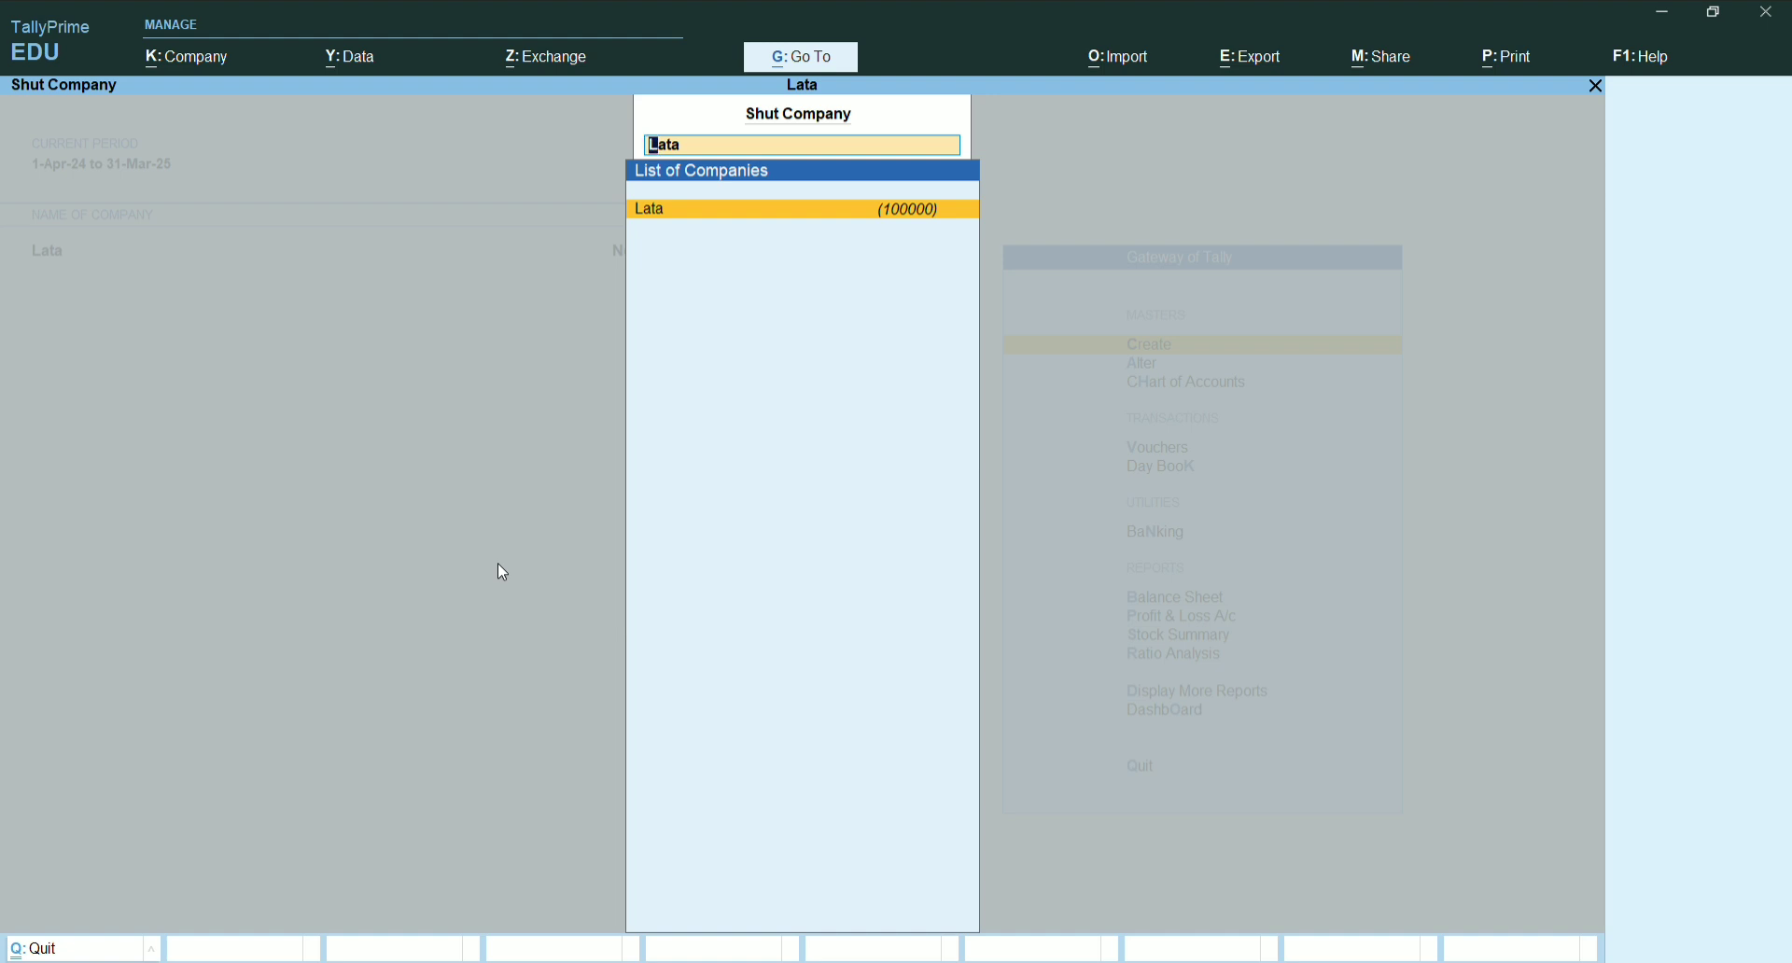
key(Return)
Start creating a new company with Medcial Store as both its name and mailing name
key(Up)
key(Up)
key(Up)
key(Up)
key(Up)
key(Up)
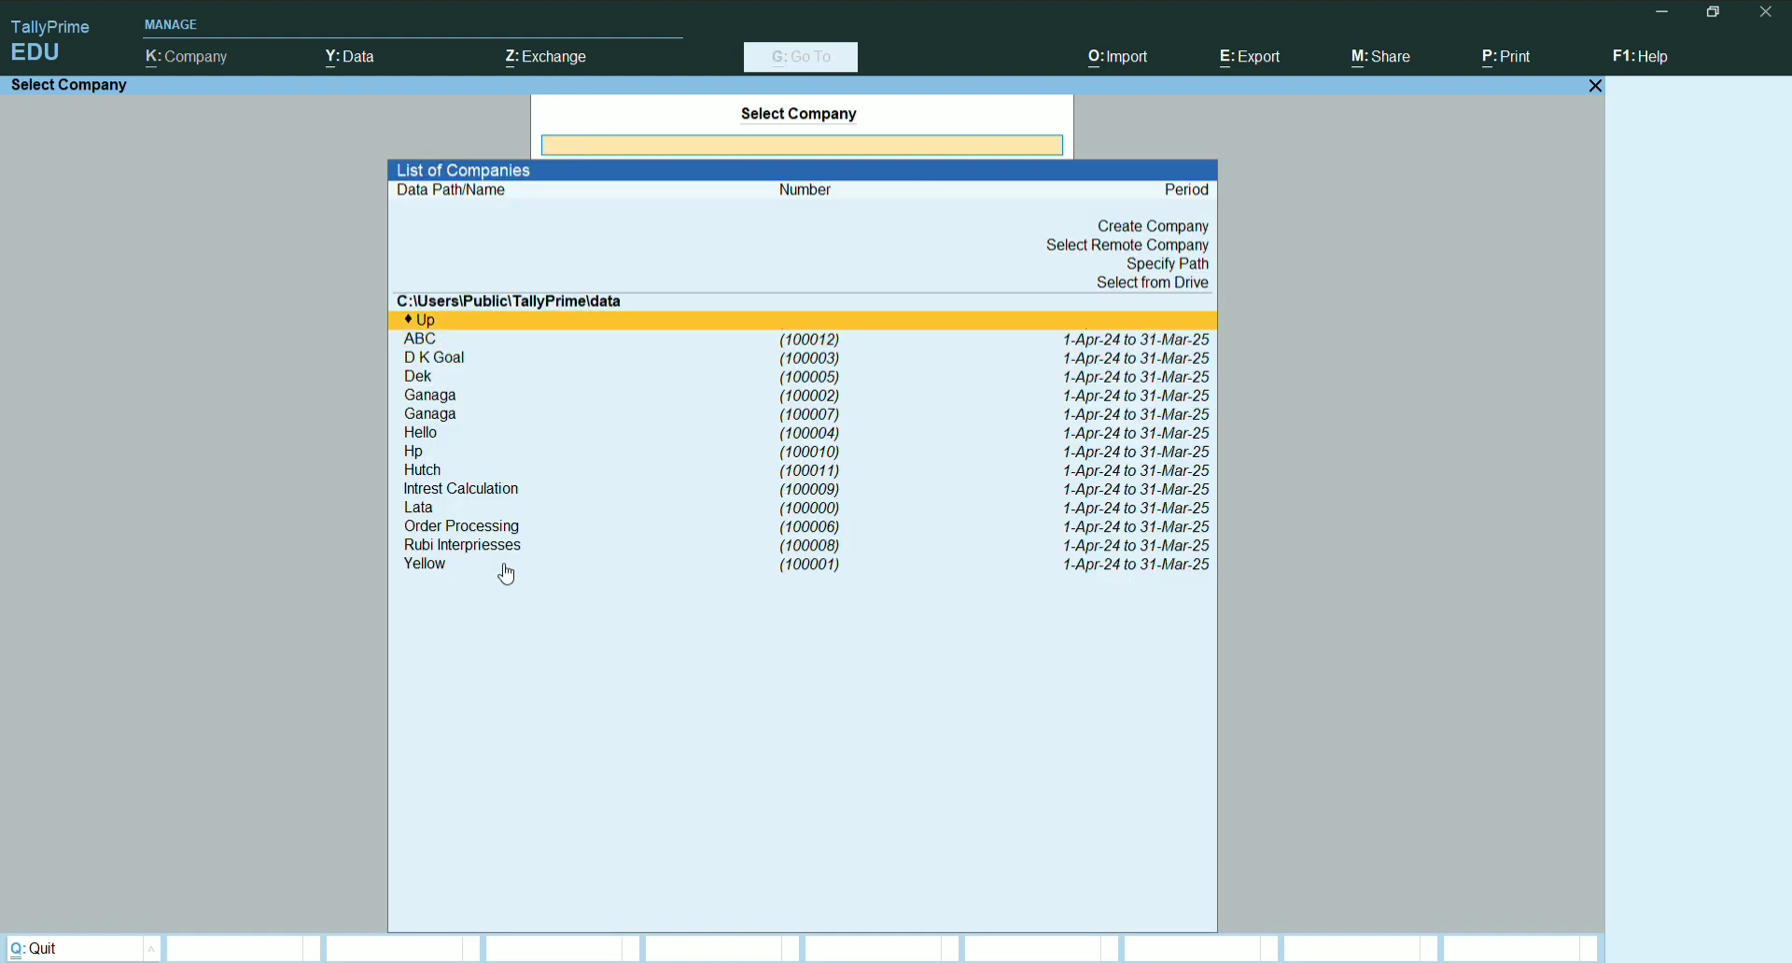
click(505, 567)
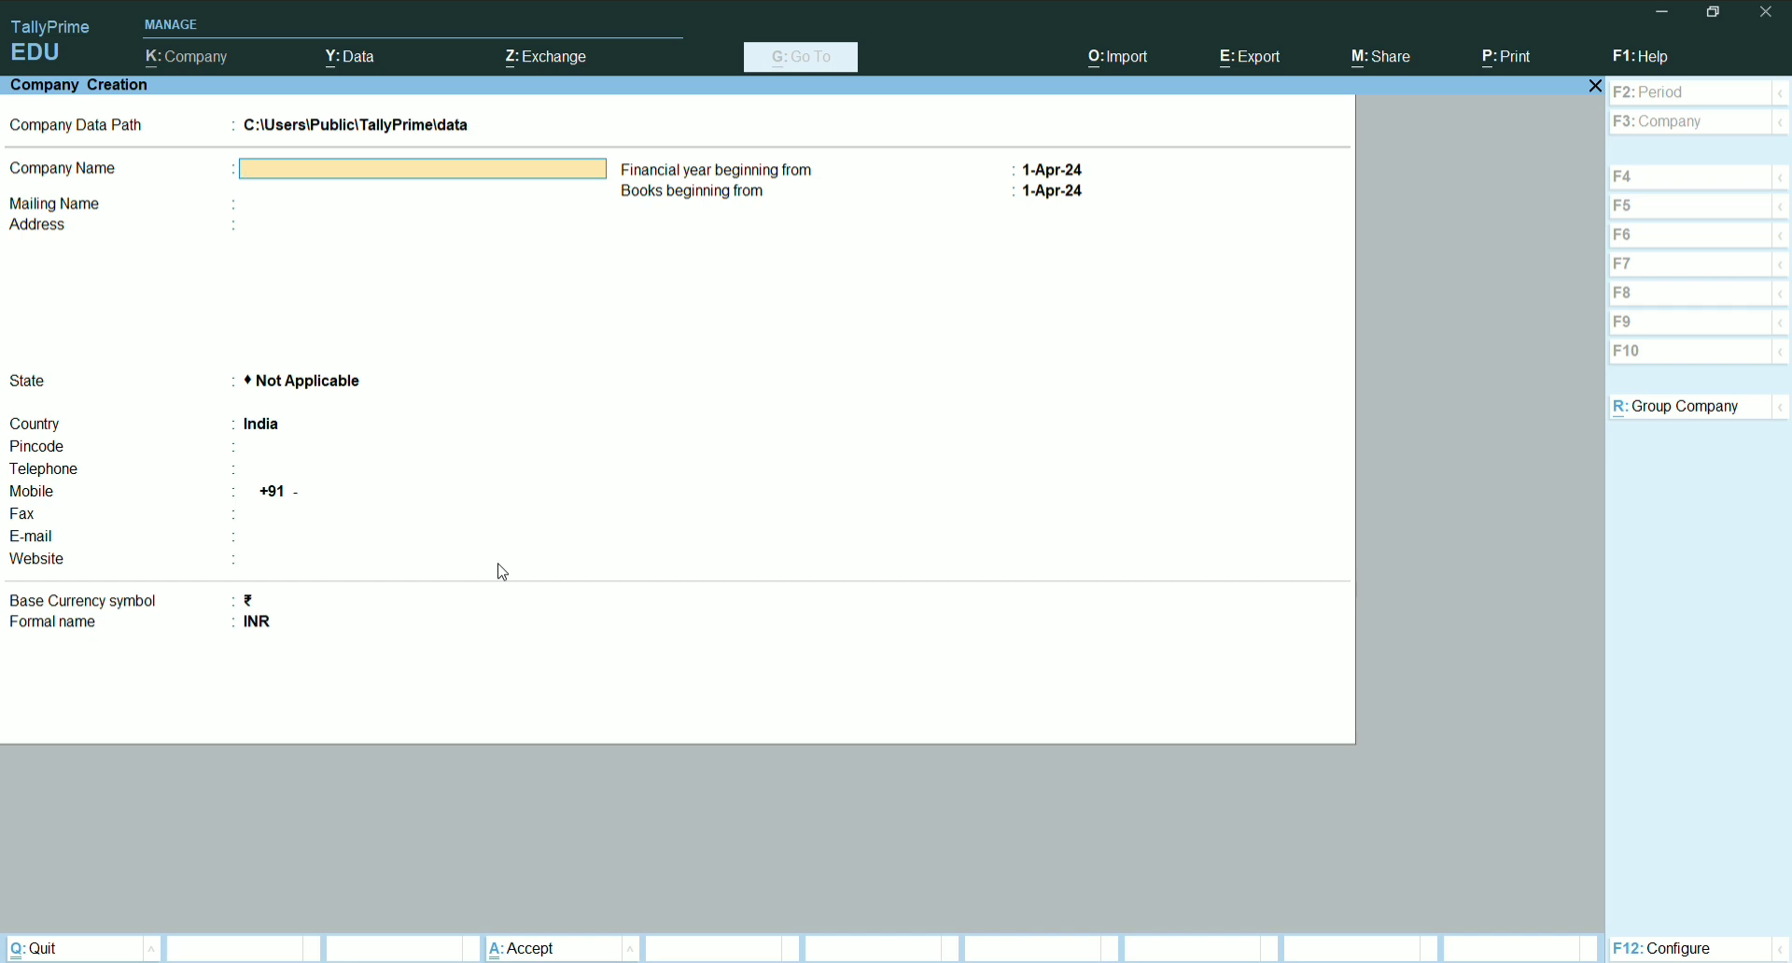
text(Medcial S)
key(Return)
key(Return)
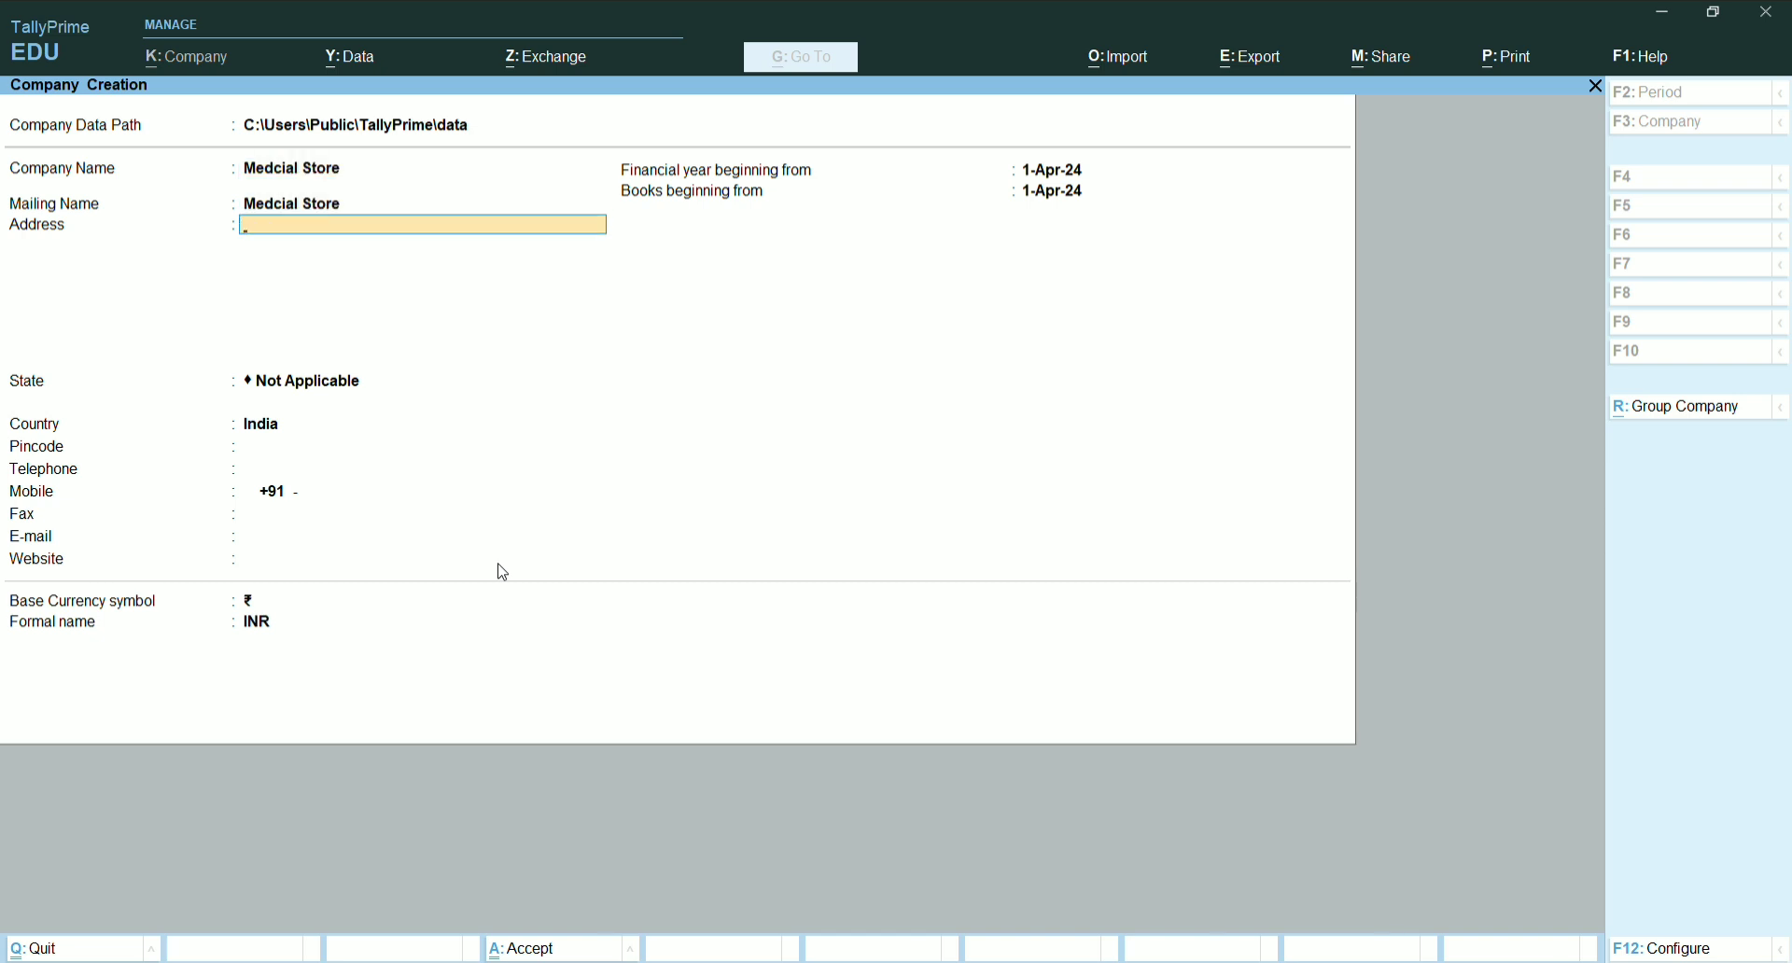
Enter the company's address, keep India as the country and set the state to Uttar Pradesh
text(Basti)
key(Return)
key(Return)
key(Return)
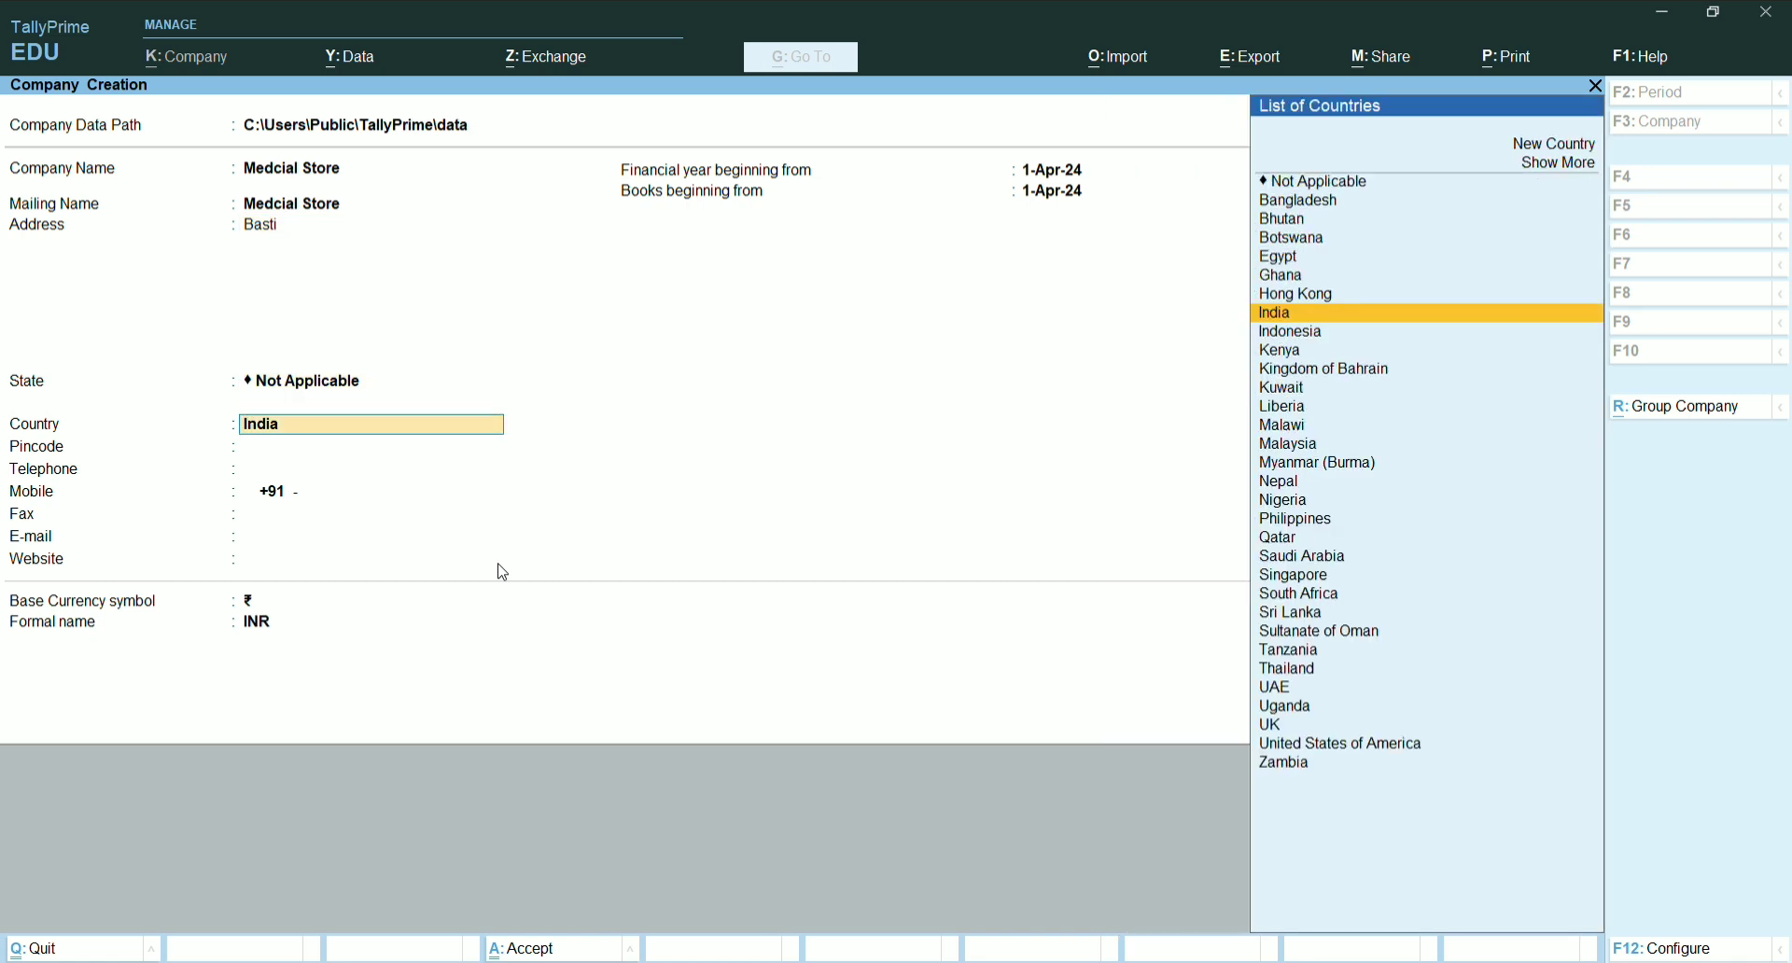
key(Return)
text(U)
key(Down)
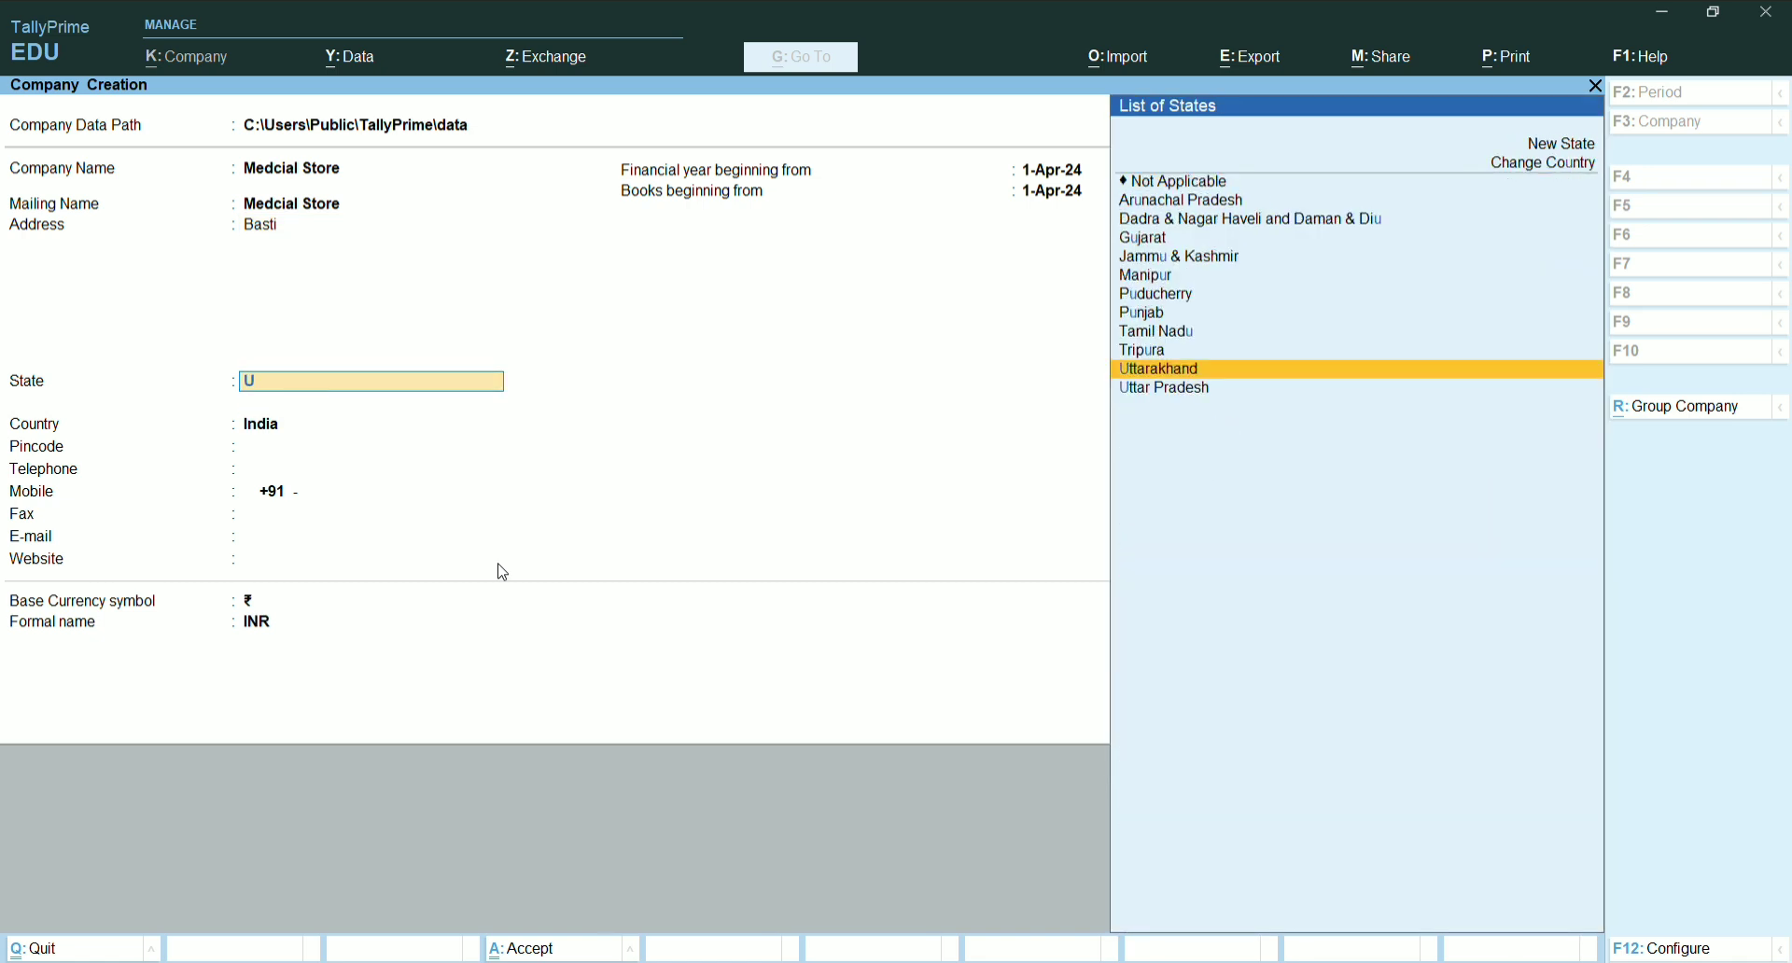
key(Down)
key(Return)
key(Return)
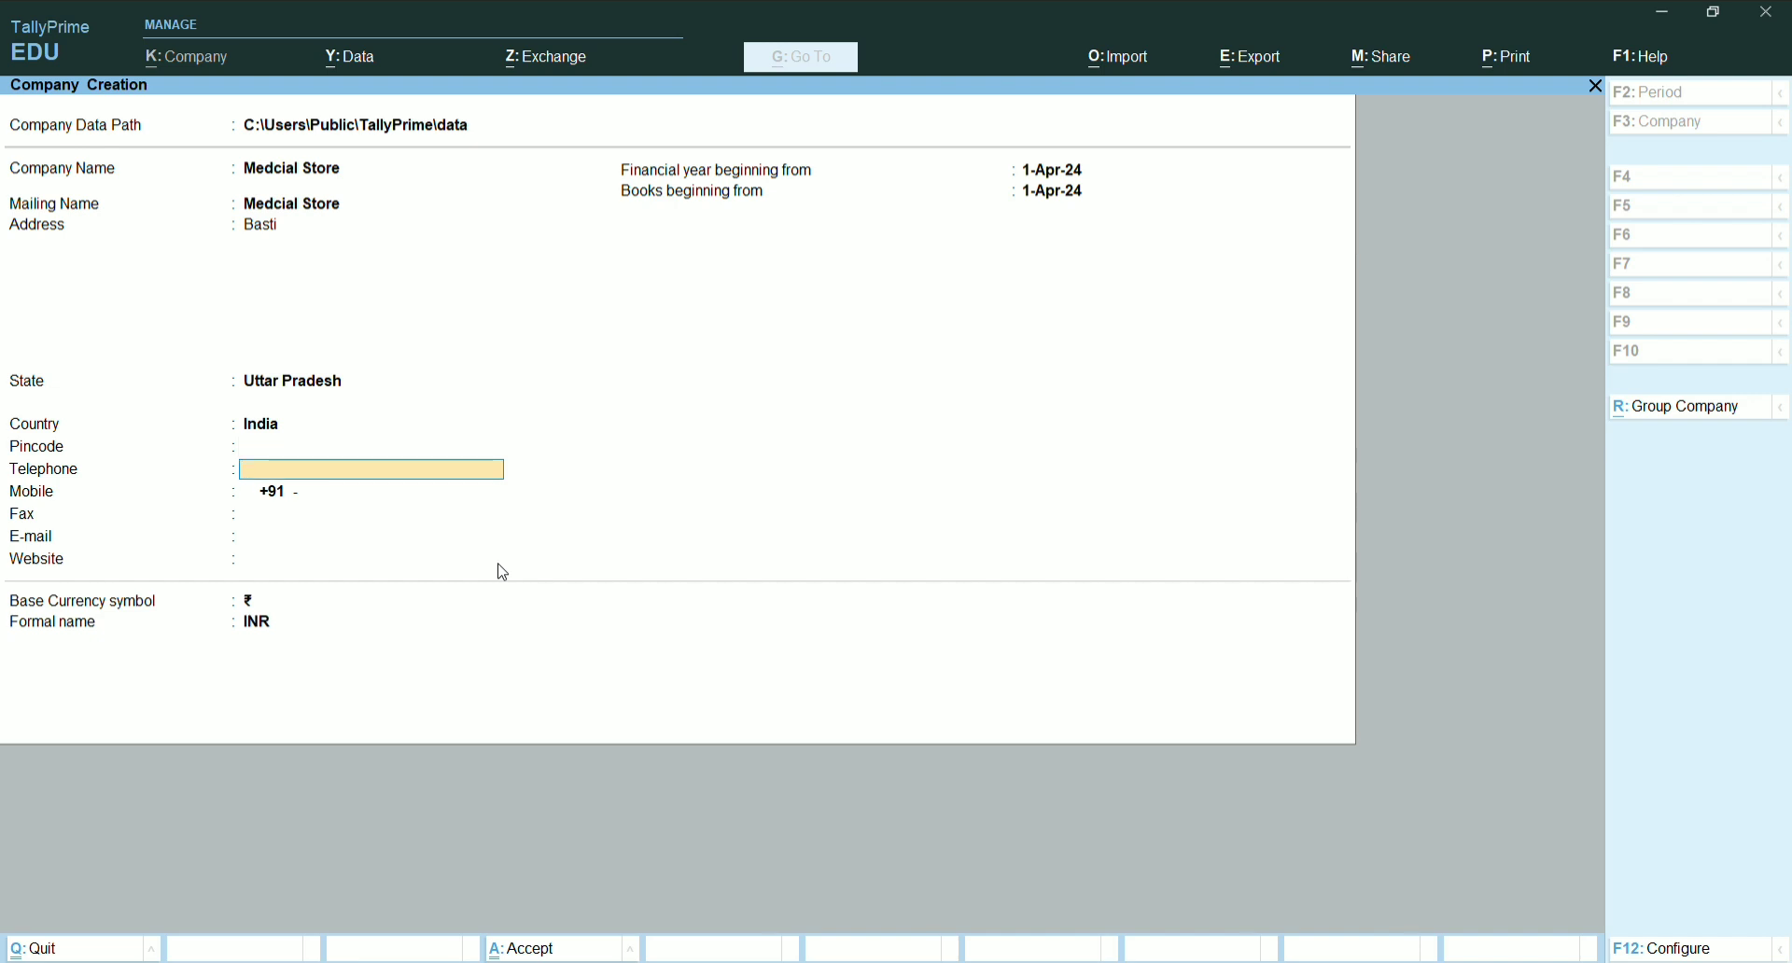
Fill in the company's mobile number and leave the telephone, fax and e-mail fields blank
key(Return)
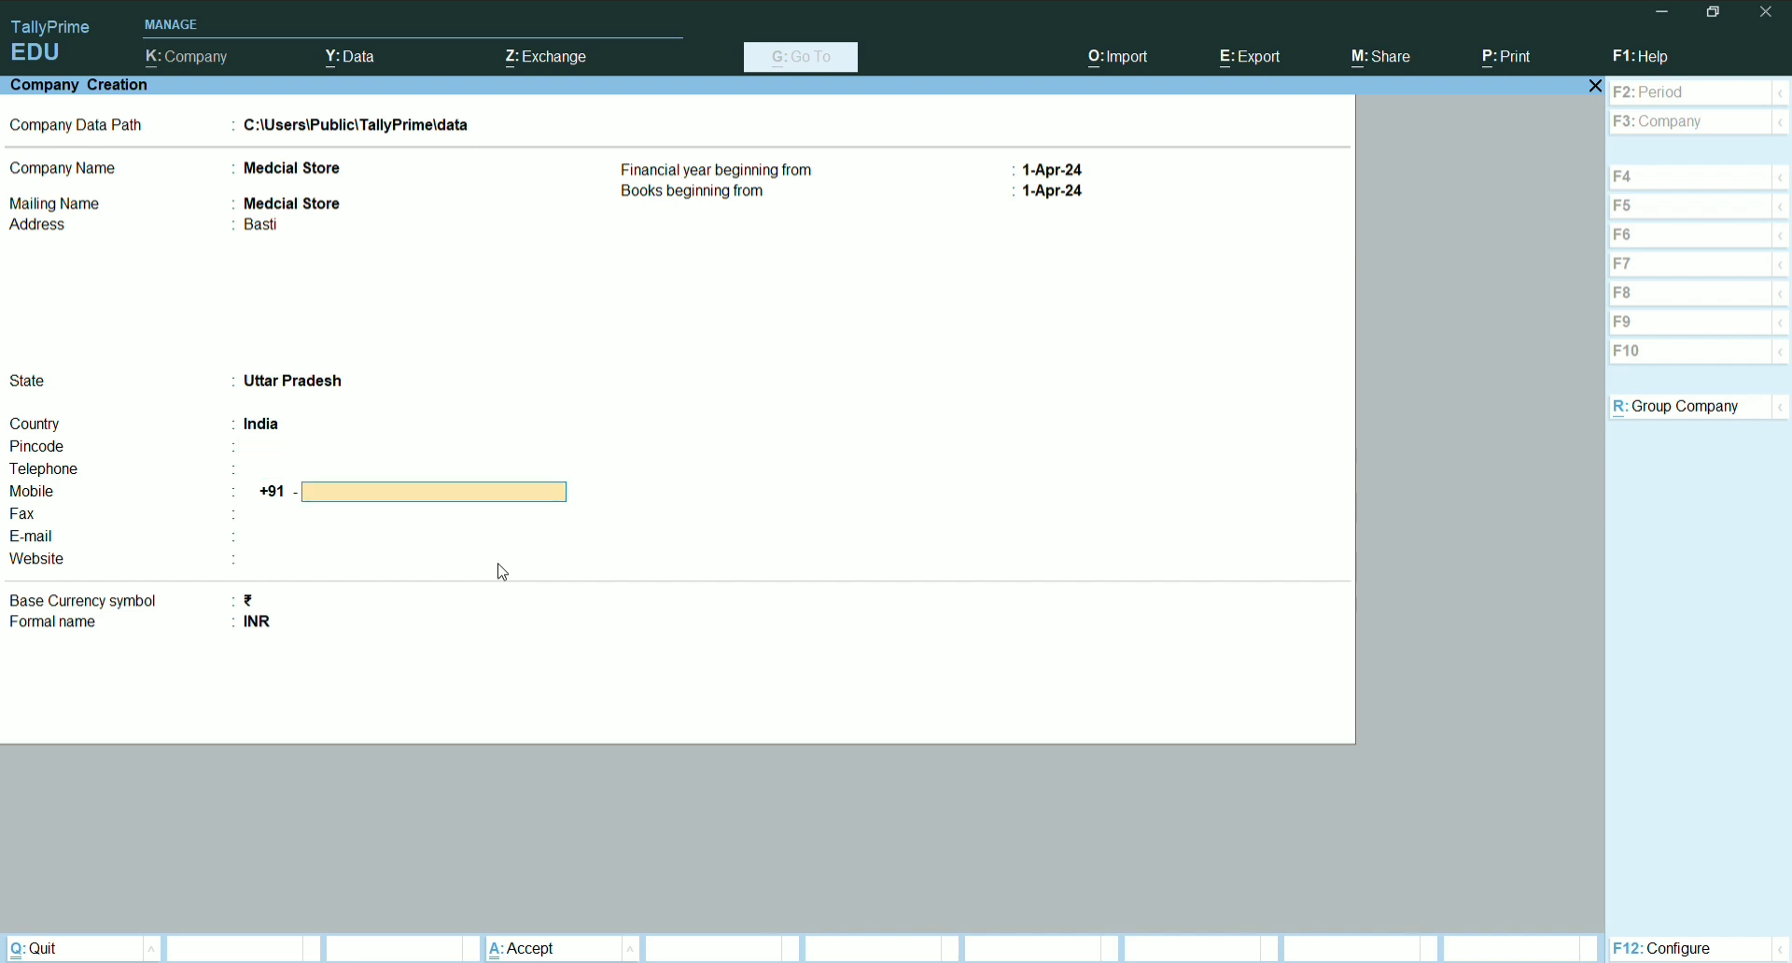
text(888197822)
key(Return)
key(Return)
key(Return)
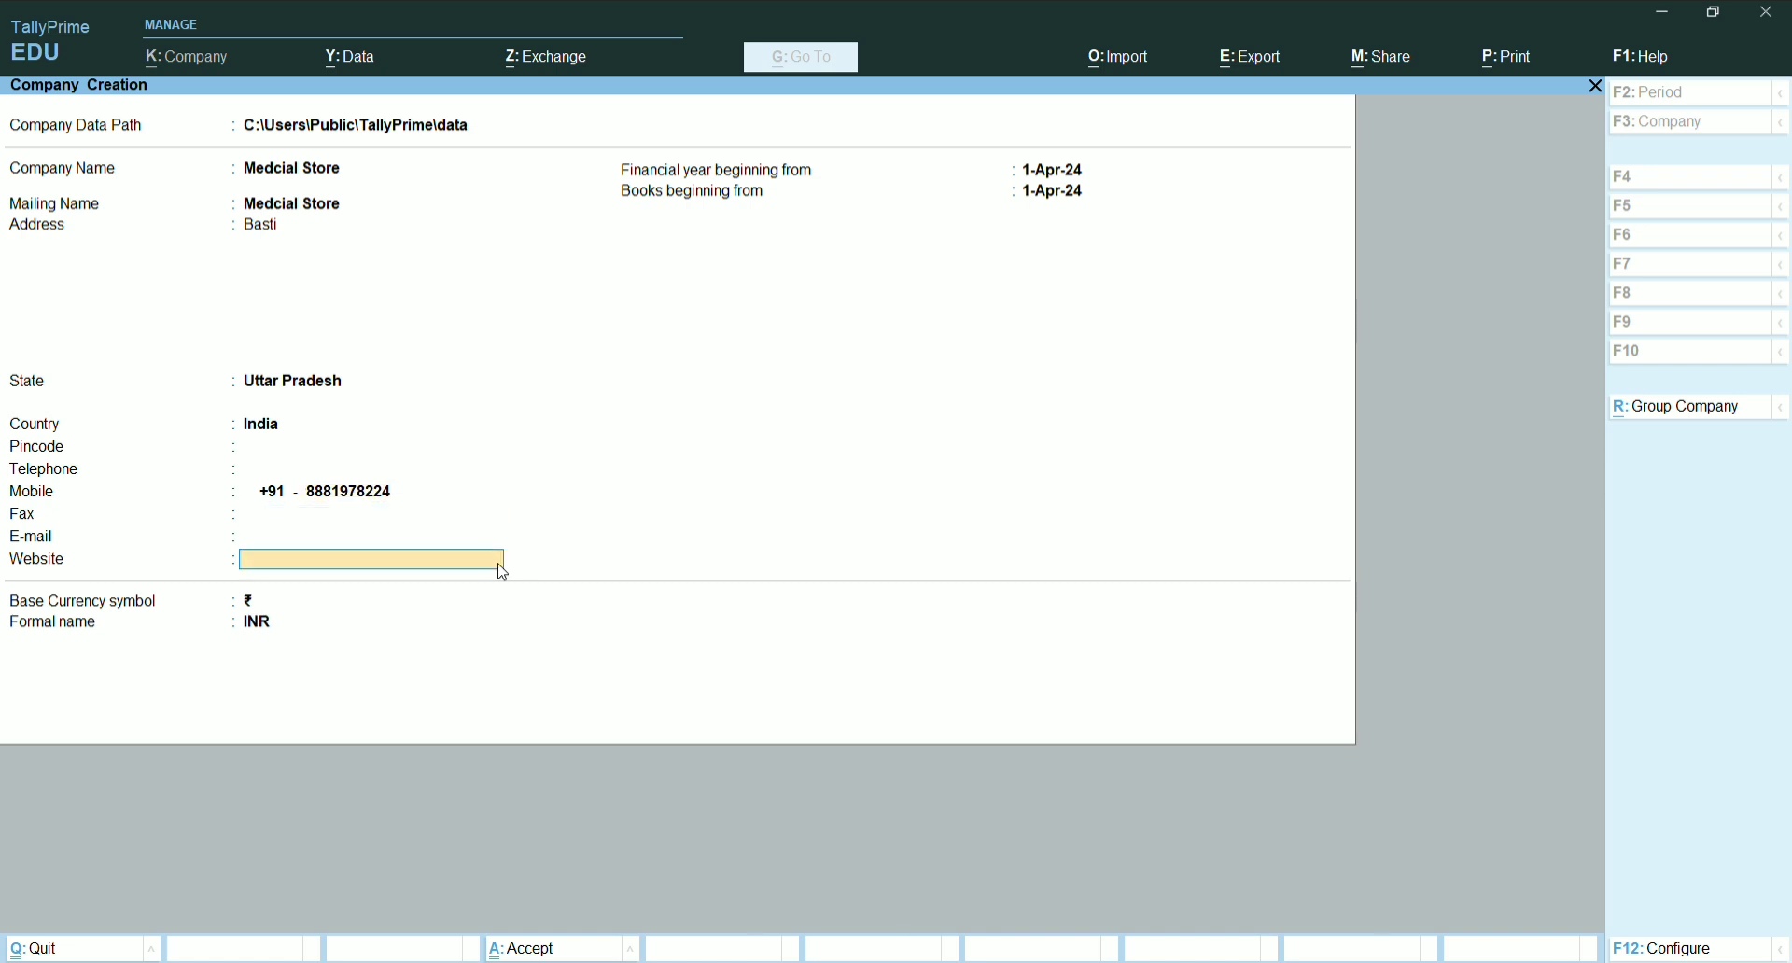
Set the books to begin from 31-03-2025, keep the INR currency and create the company
key(Return)
key(Return)
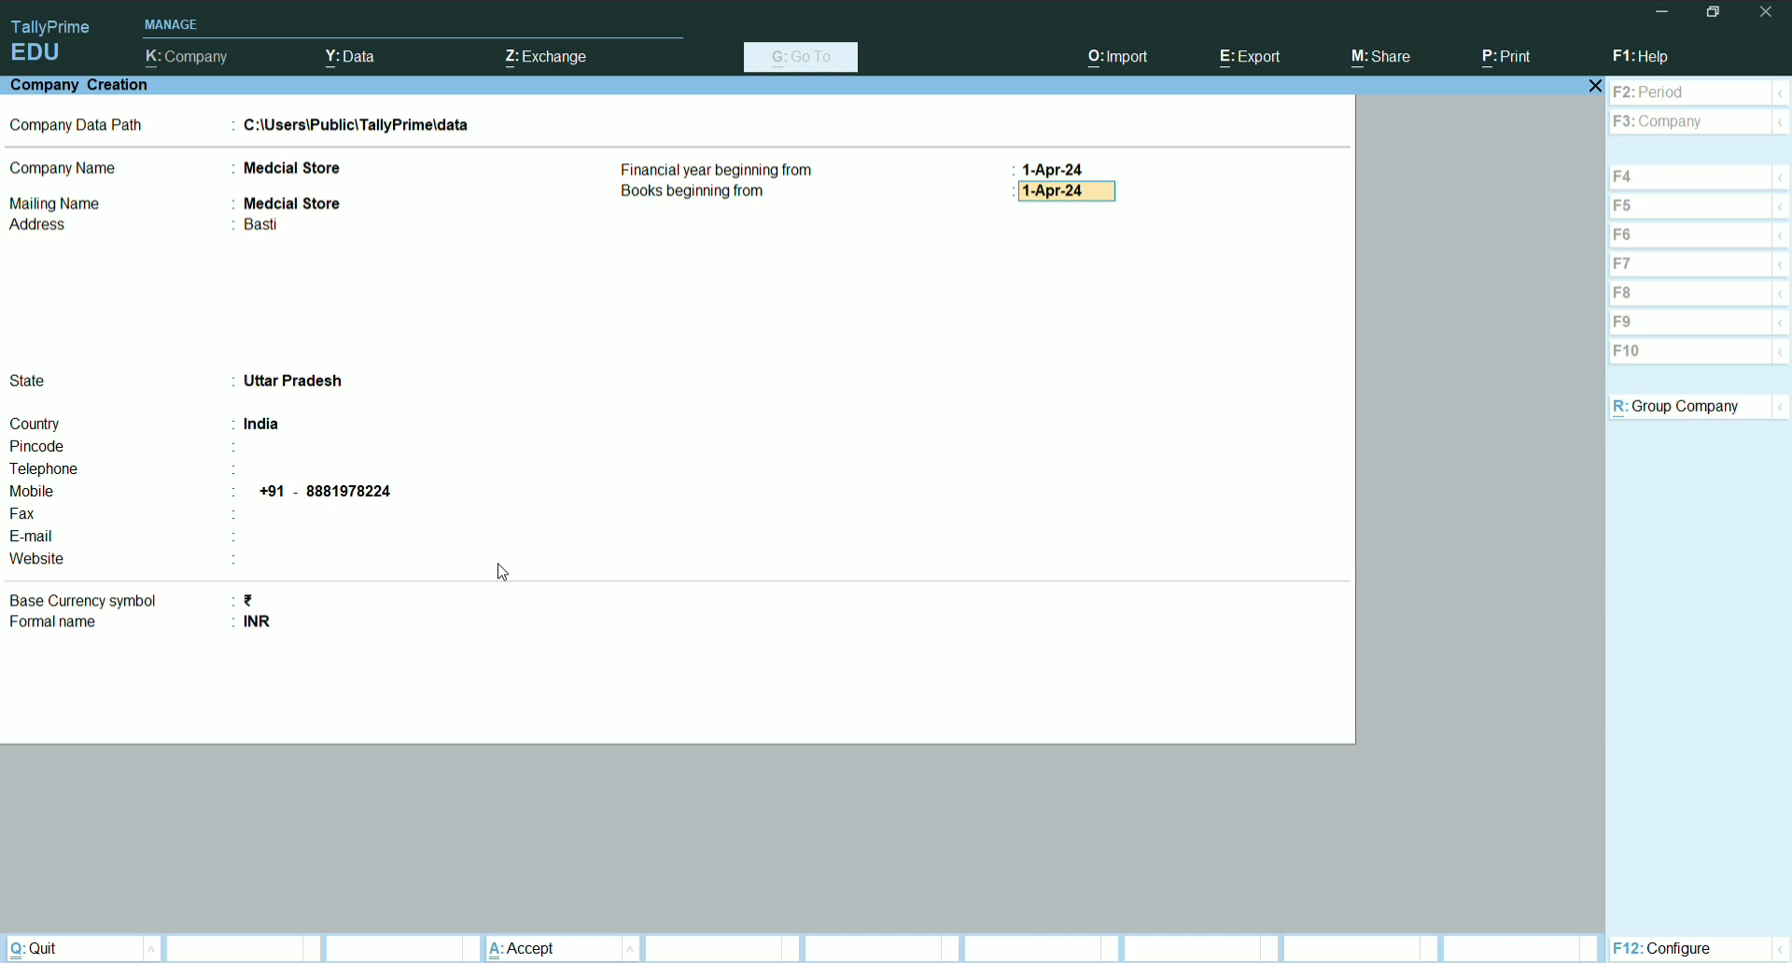
text(31)
text(-03)
text(-202)
text(5)
key(Return)
key(Return)
key(Return)
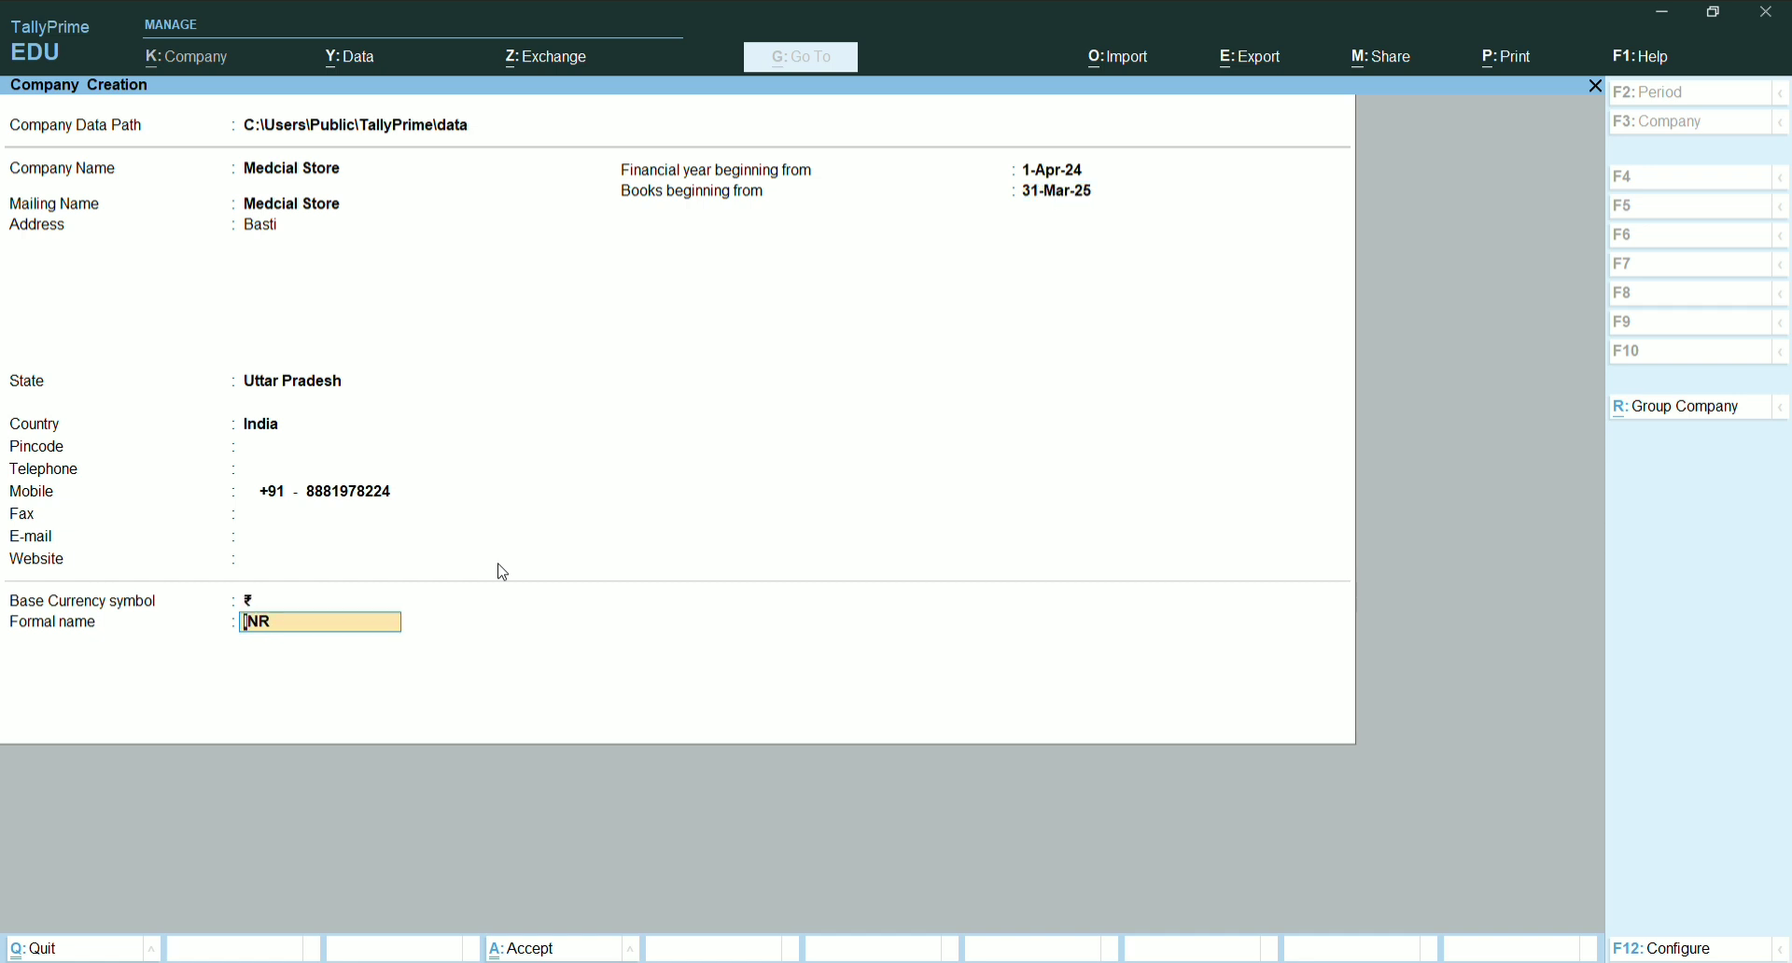
key(Return)
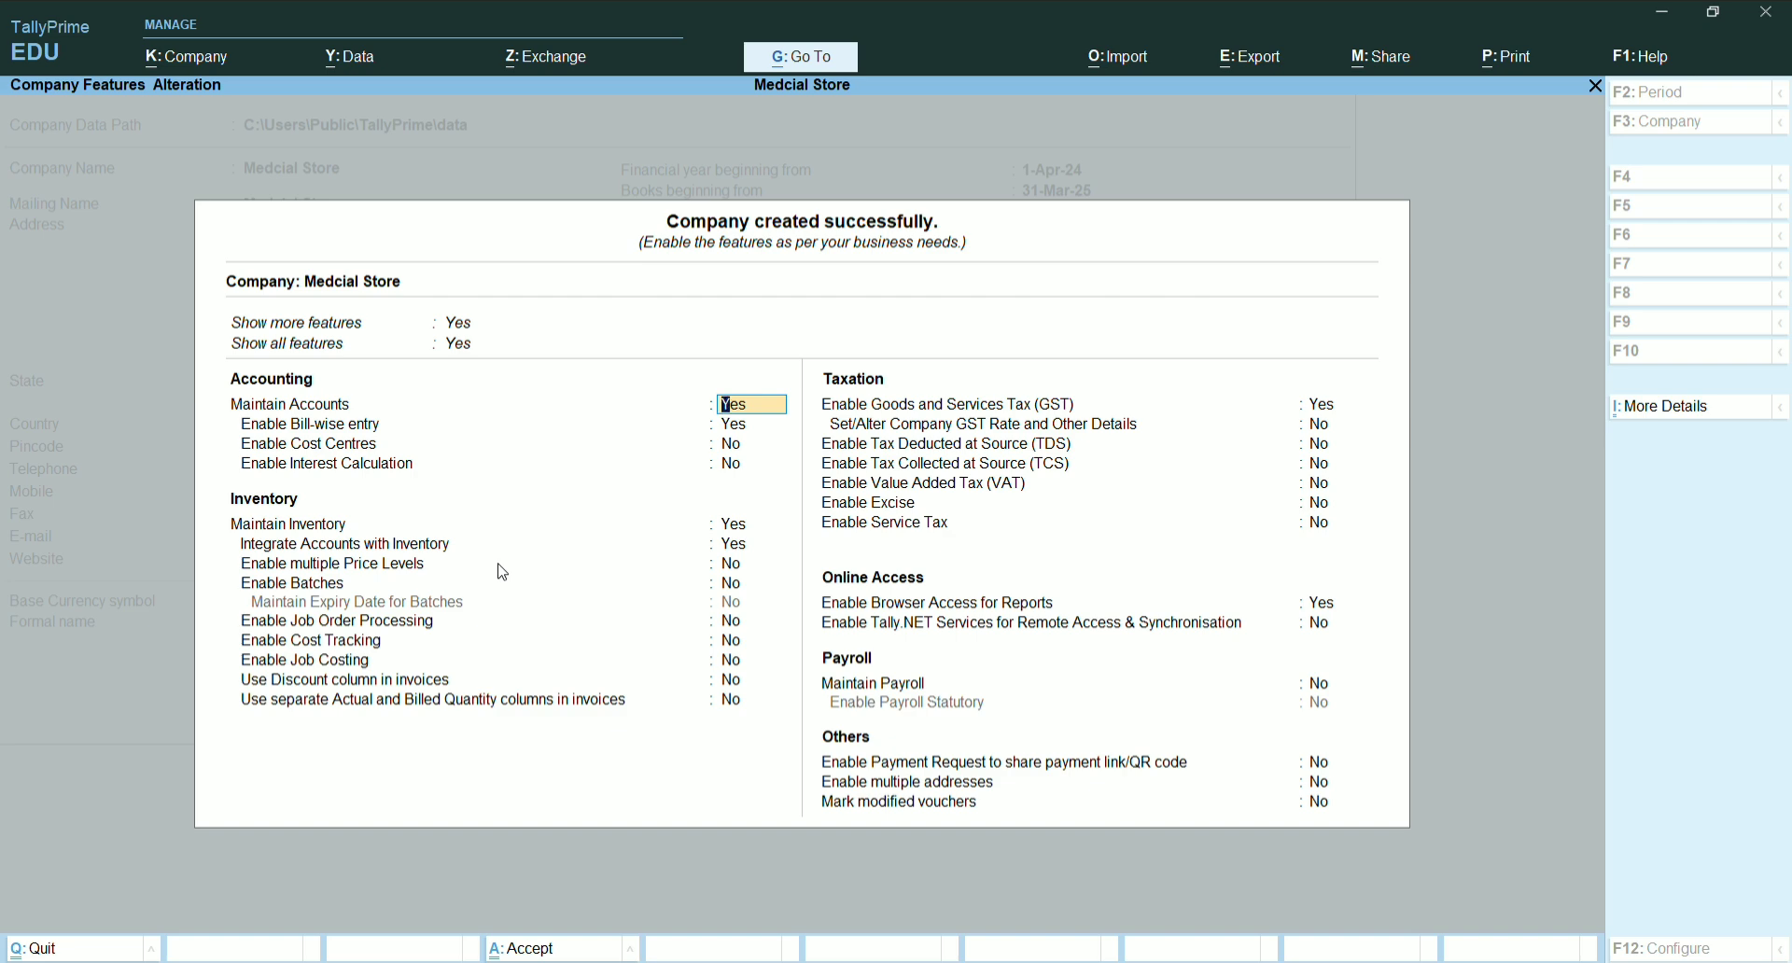
Enable batches and maintaining expiry dates for batches in the company's inventory features
key(Down)
key(Down)
key(Down)
key(Down)
key(Down)
key(Down)
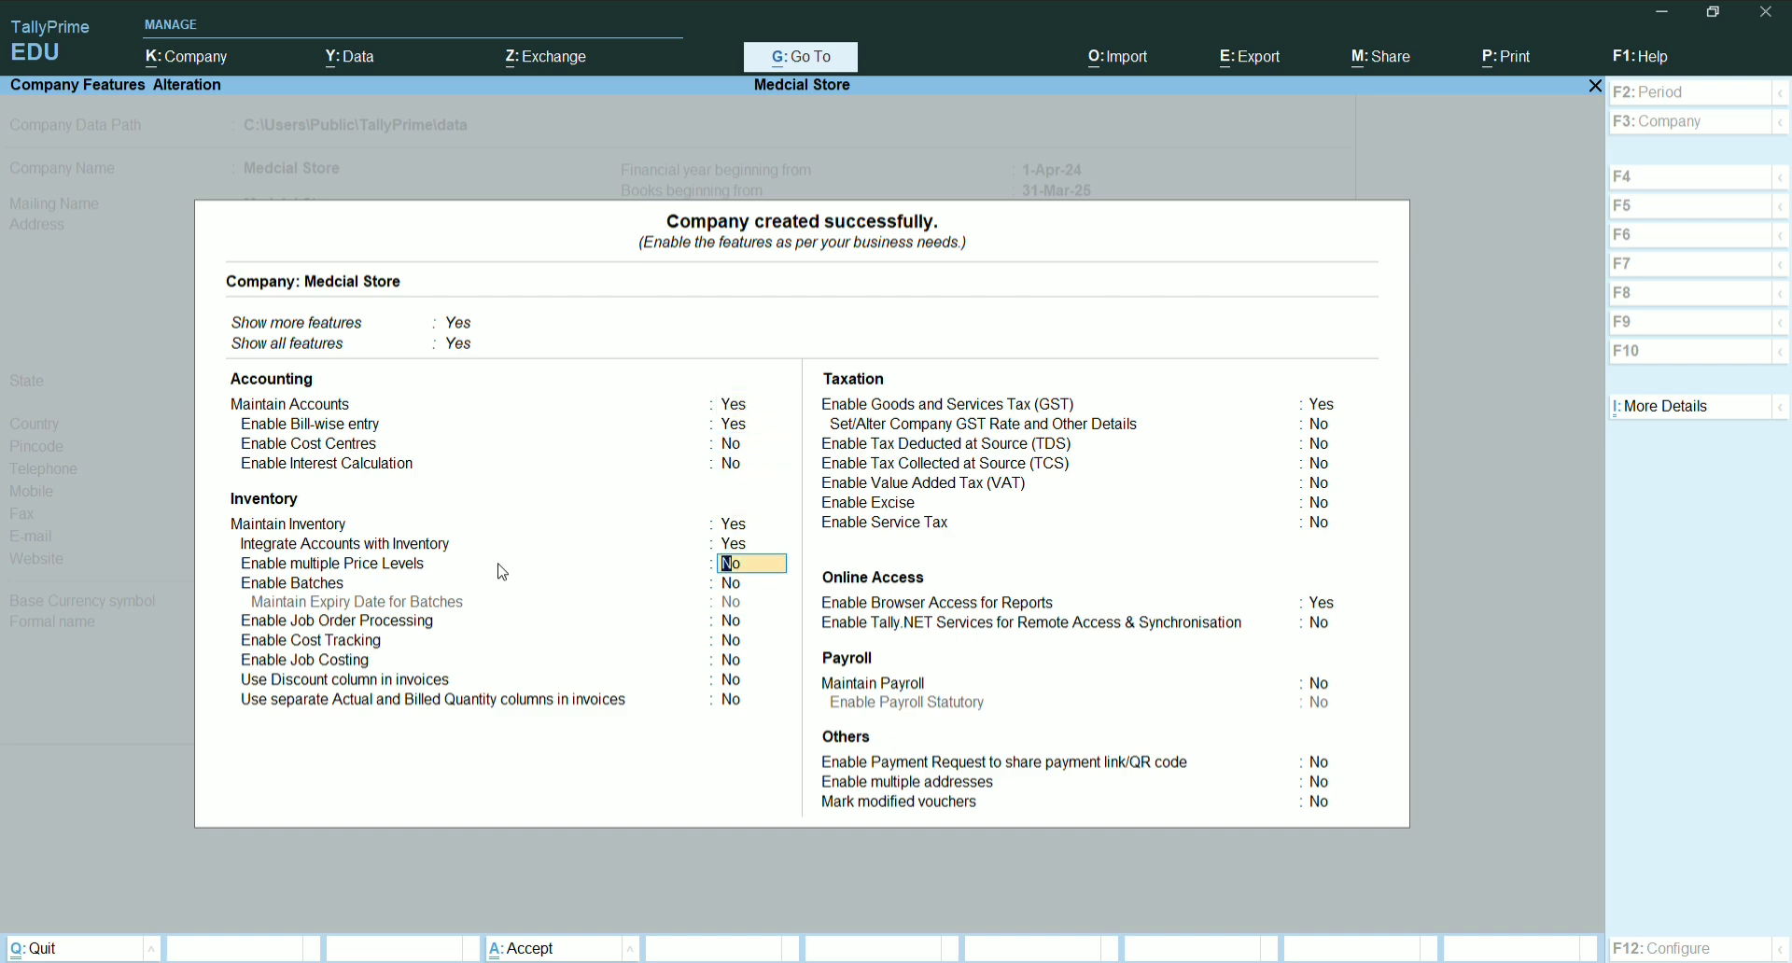
key(Down)
text(y)
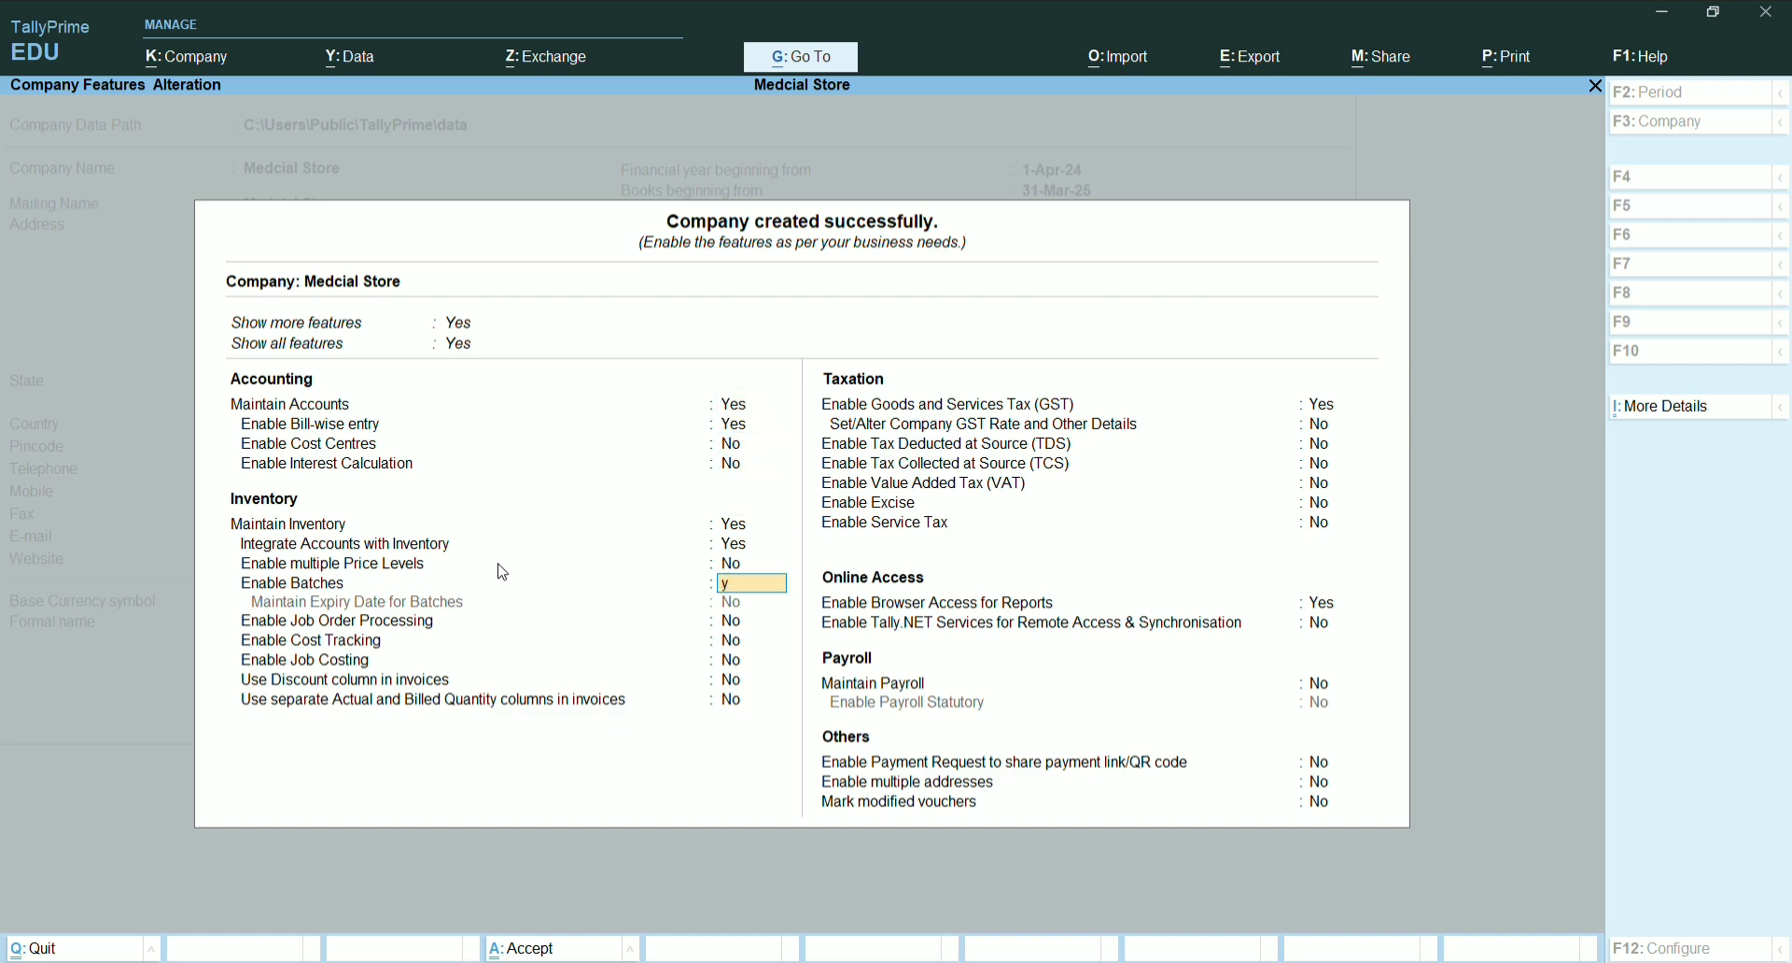
key(Return)
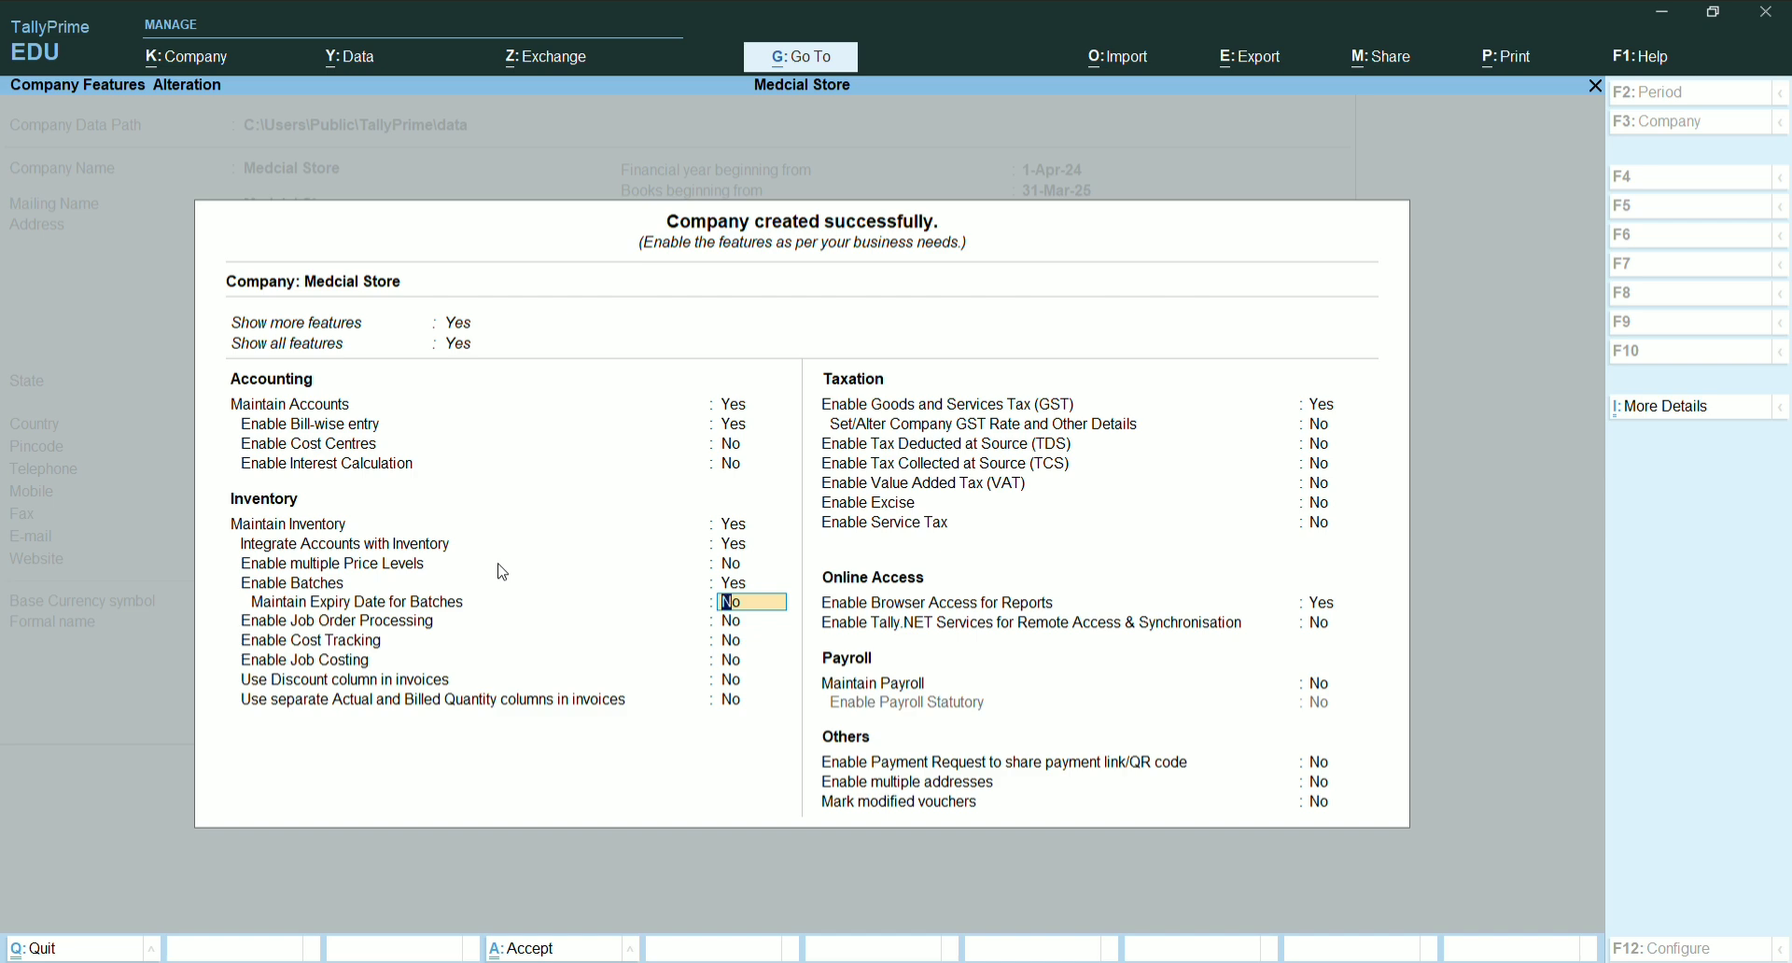
text(y)
key(Return)
Keep the remaining inventory options and GST enabled, and accept the GST details with registration type Regular and monthly GSTR-1
key(Return)
key(Return)
key(Return)
key(Return)
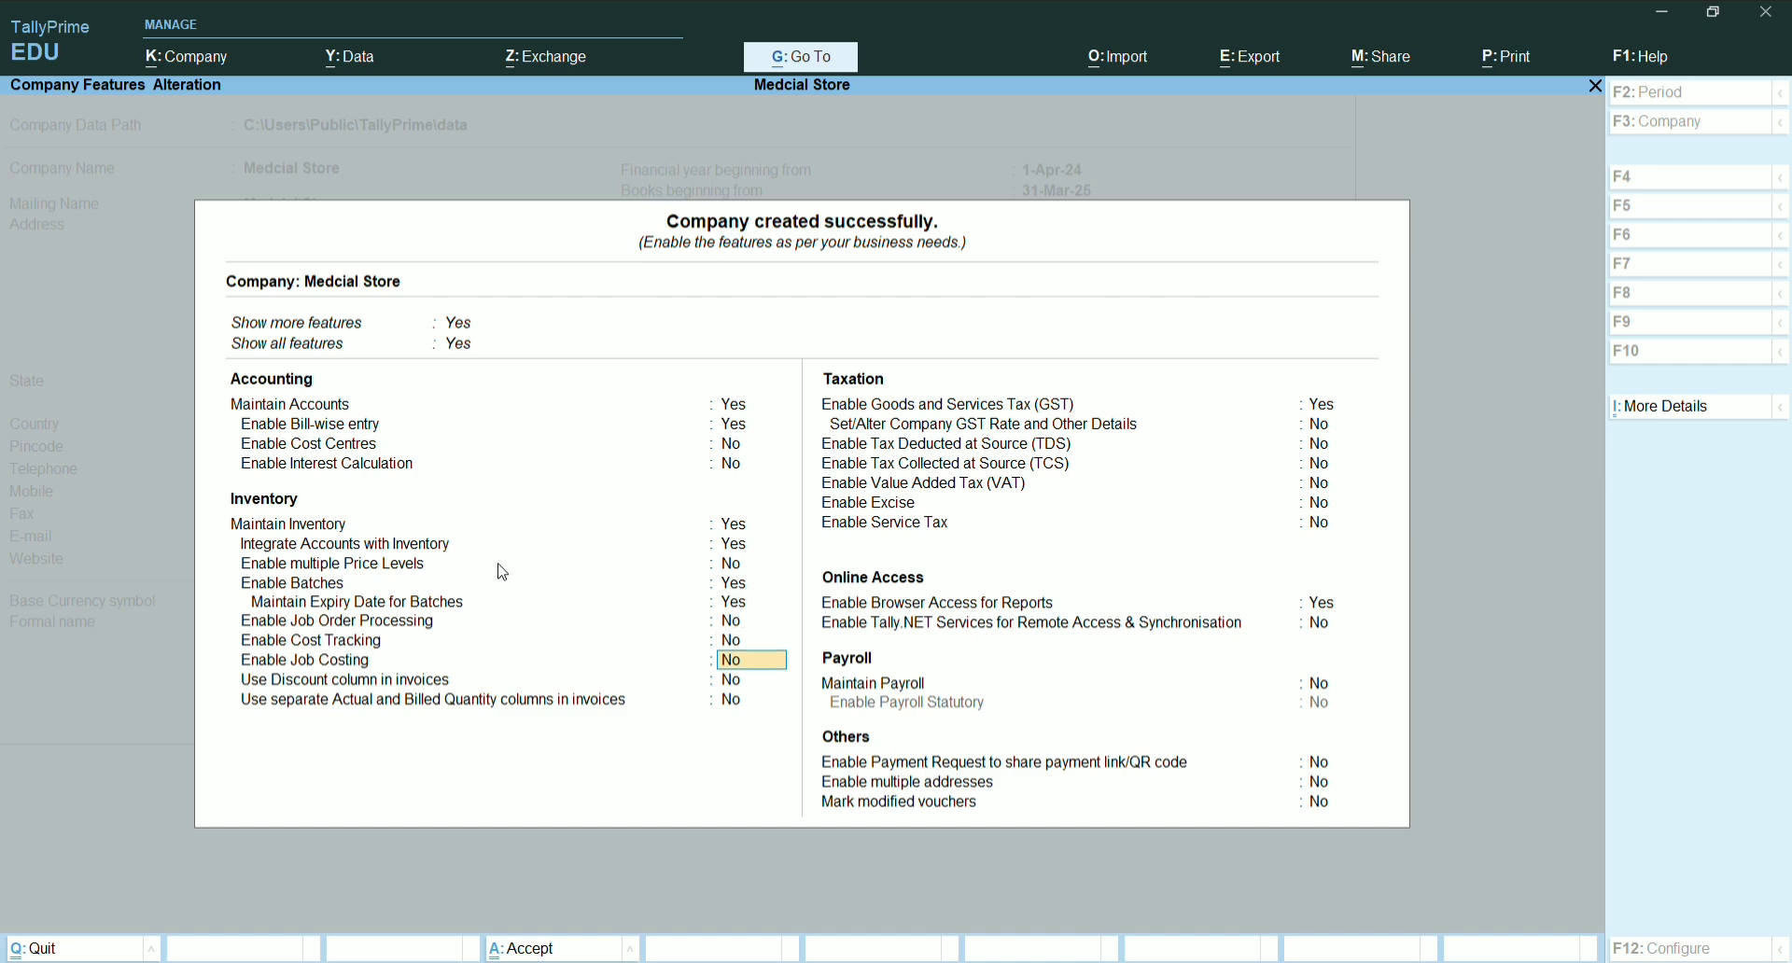
key(Return)
key(Return)
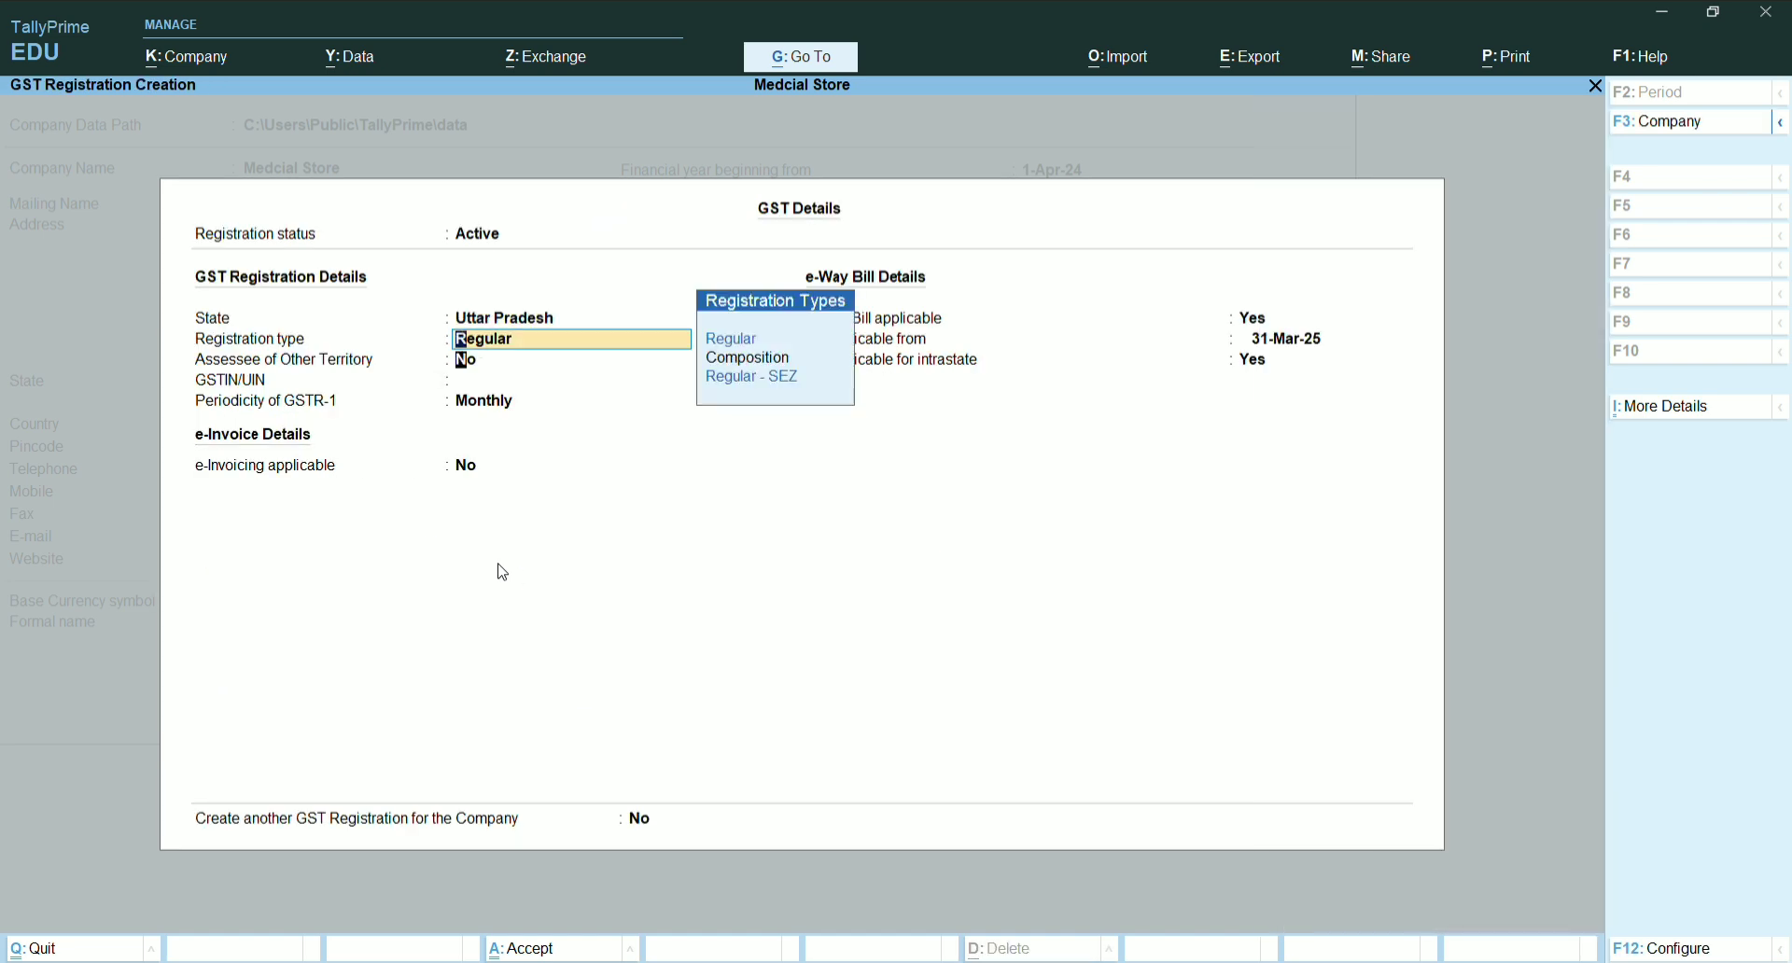
key(Return)
key(Return)
key(Return)
key(Return)
key(Return)
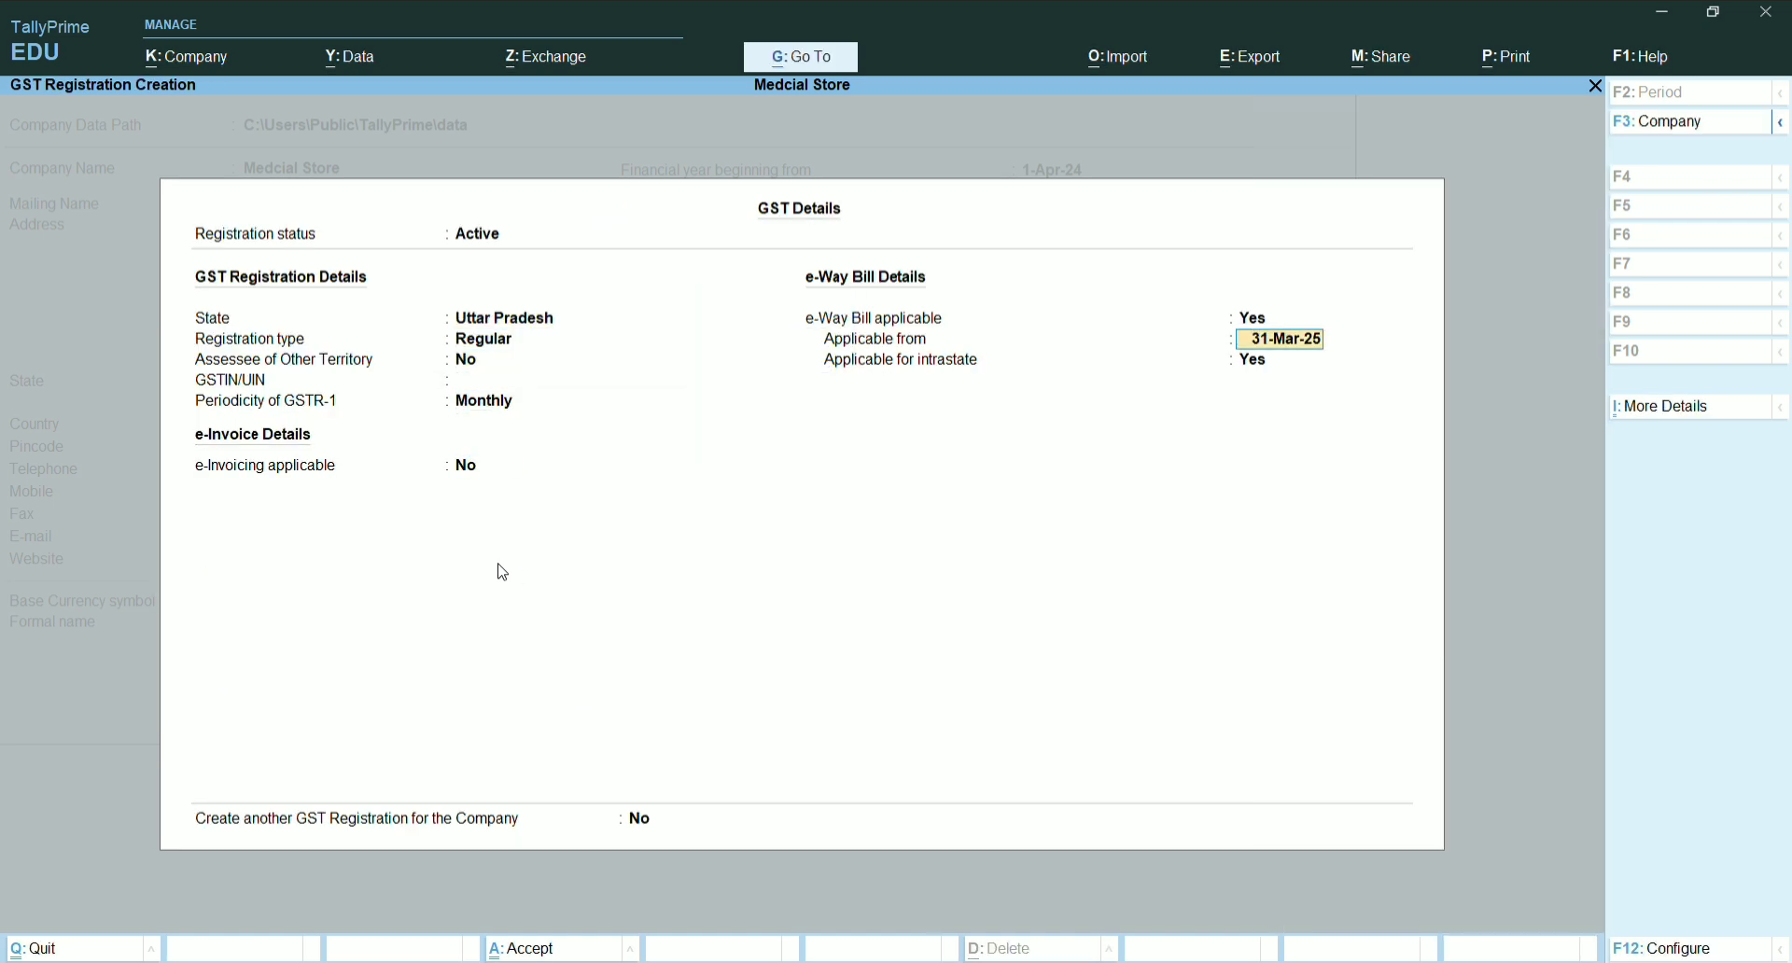
key(Return)
key(Return)
key(Return)
key(Return)
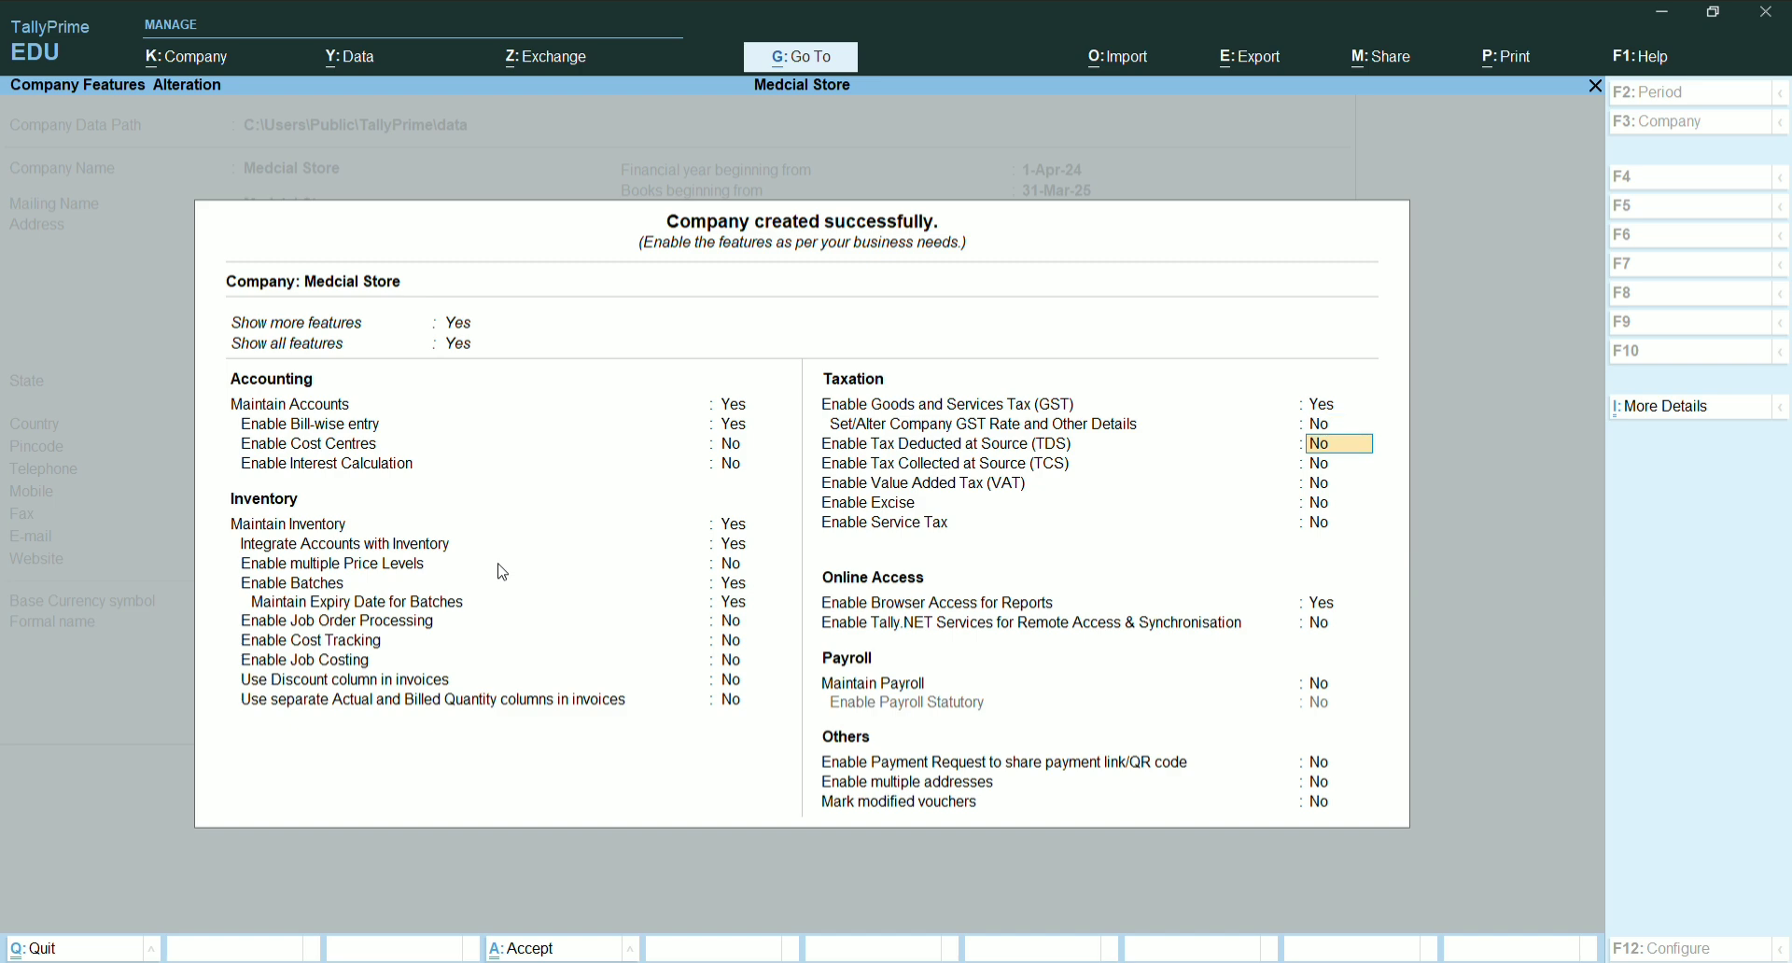
Keep the remaining taxation, online access, payroll and other features as preset, save them and return to the Gateway of Tally
key(Return)
key(Return)
key(Return)
key(Return)
key(Return)
key(Return)
key(Return)
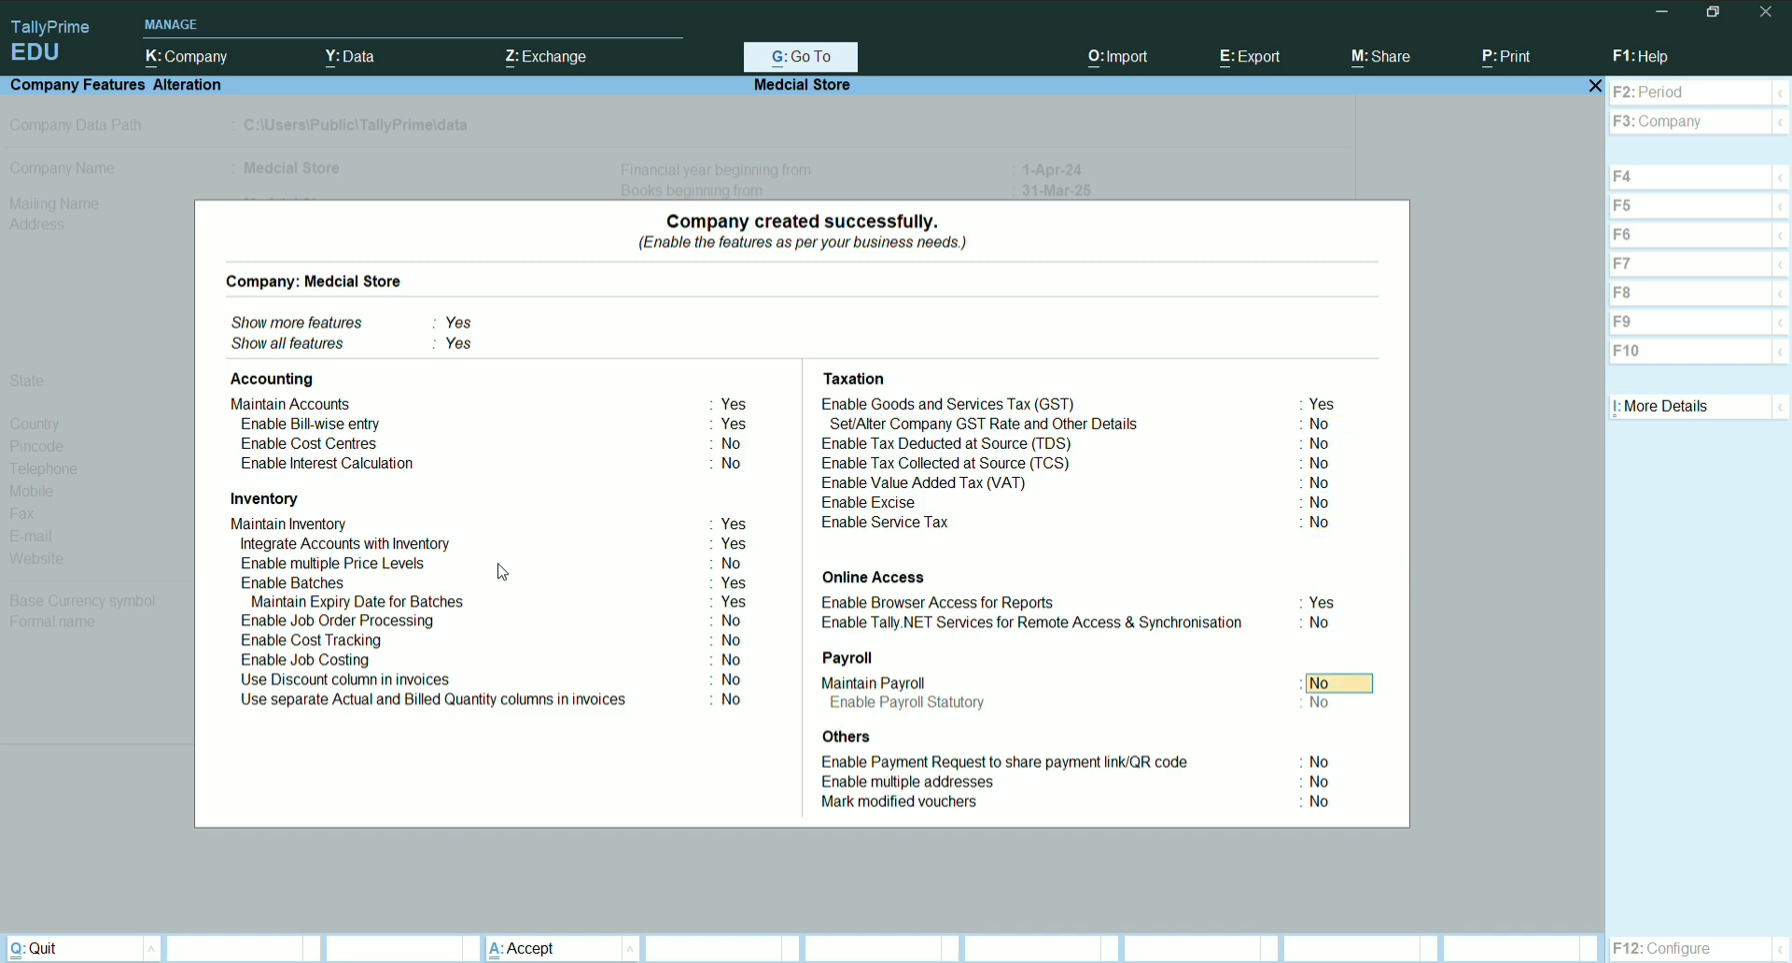
key(Return)
key(Return)
key(Return)
key(Return)
key(Return)
key(Return)
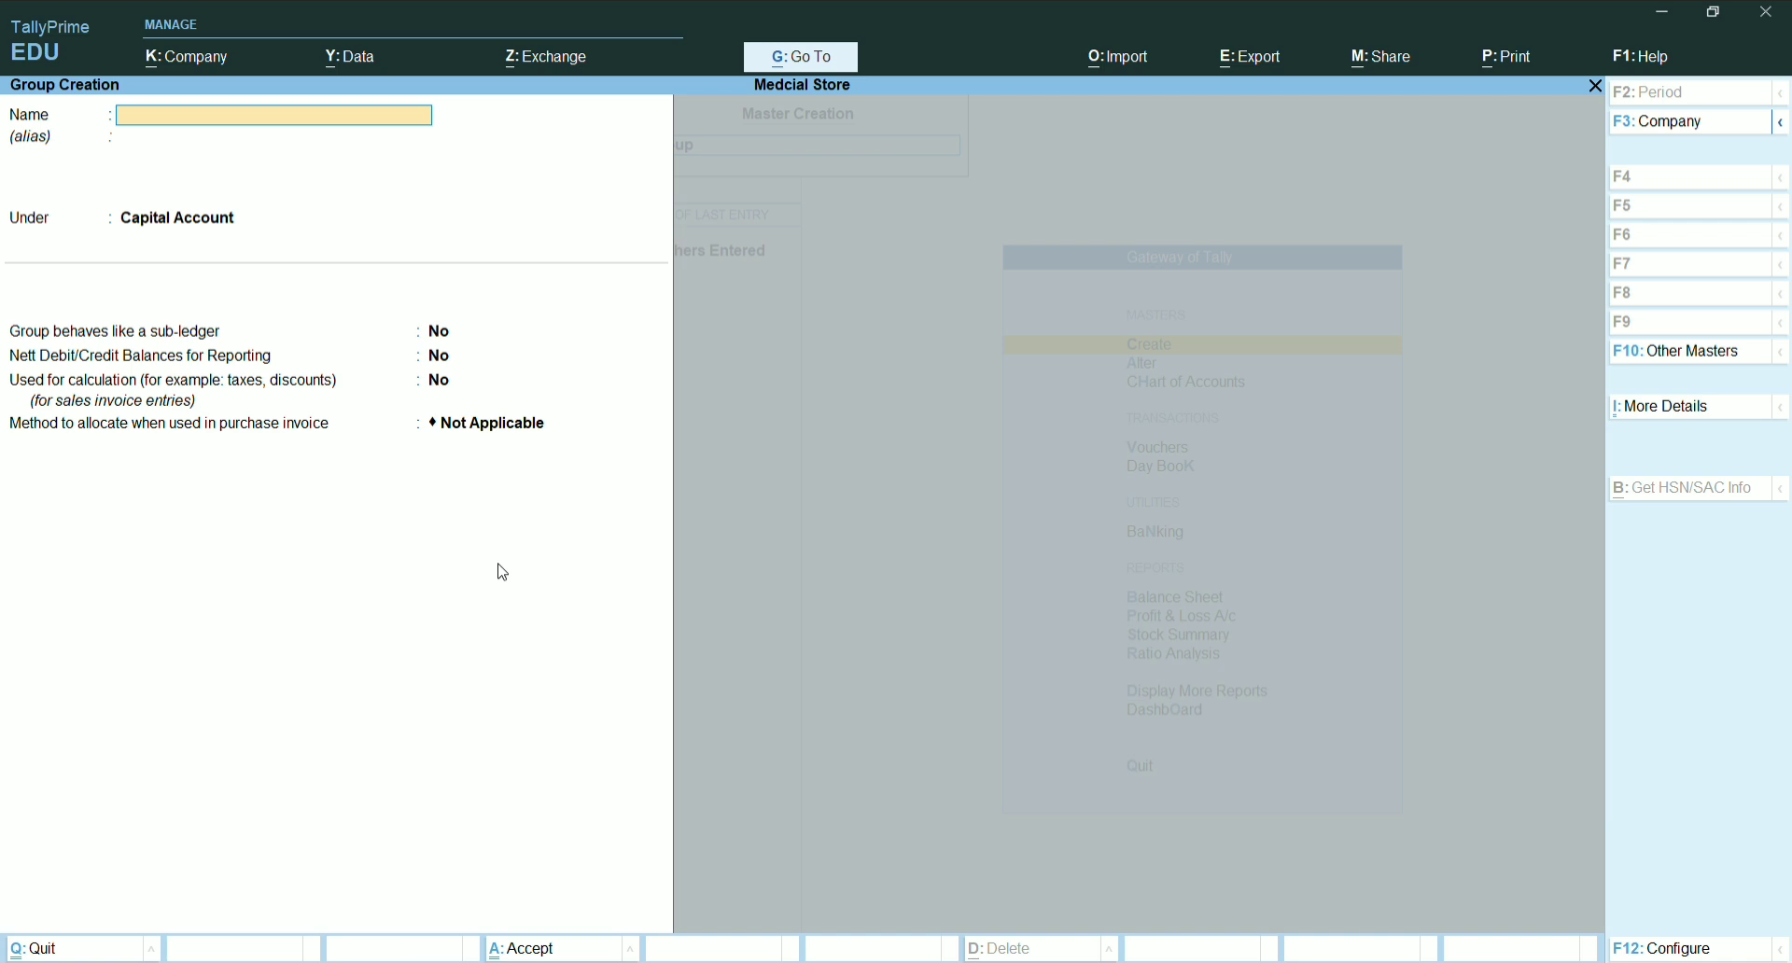
key(Escape)
key(Return)
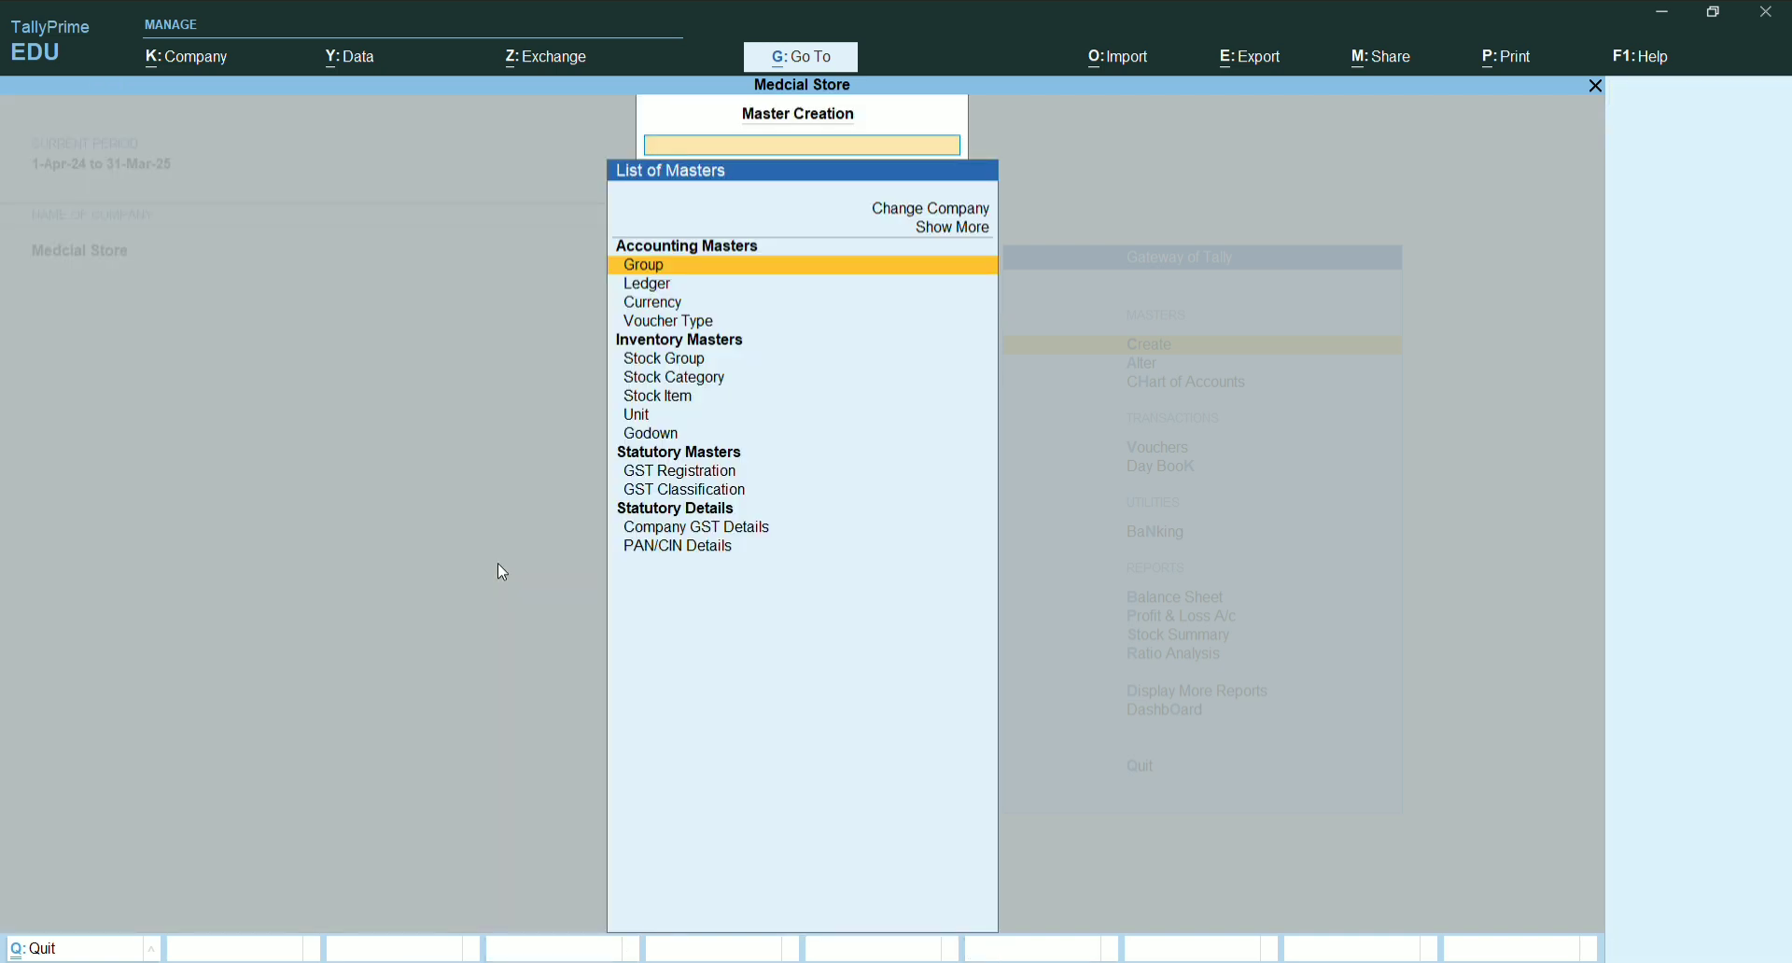
key(Escape)
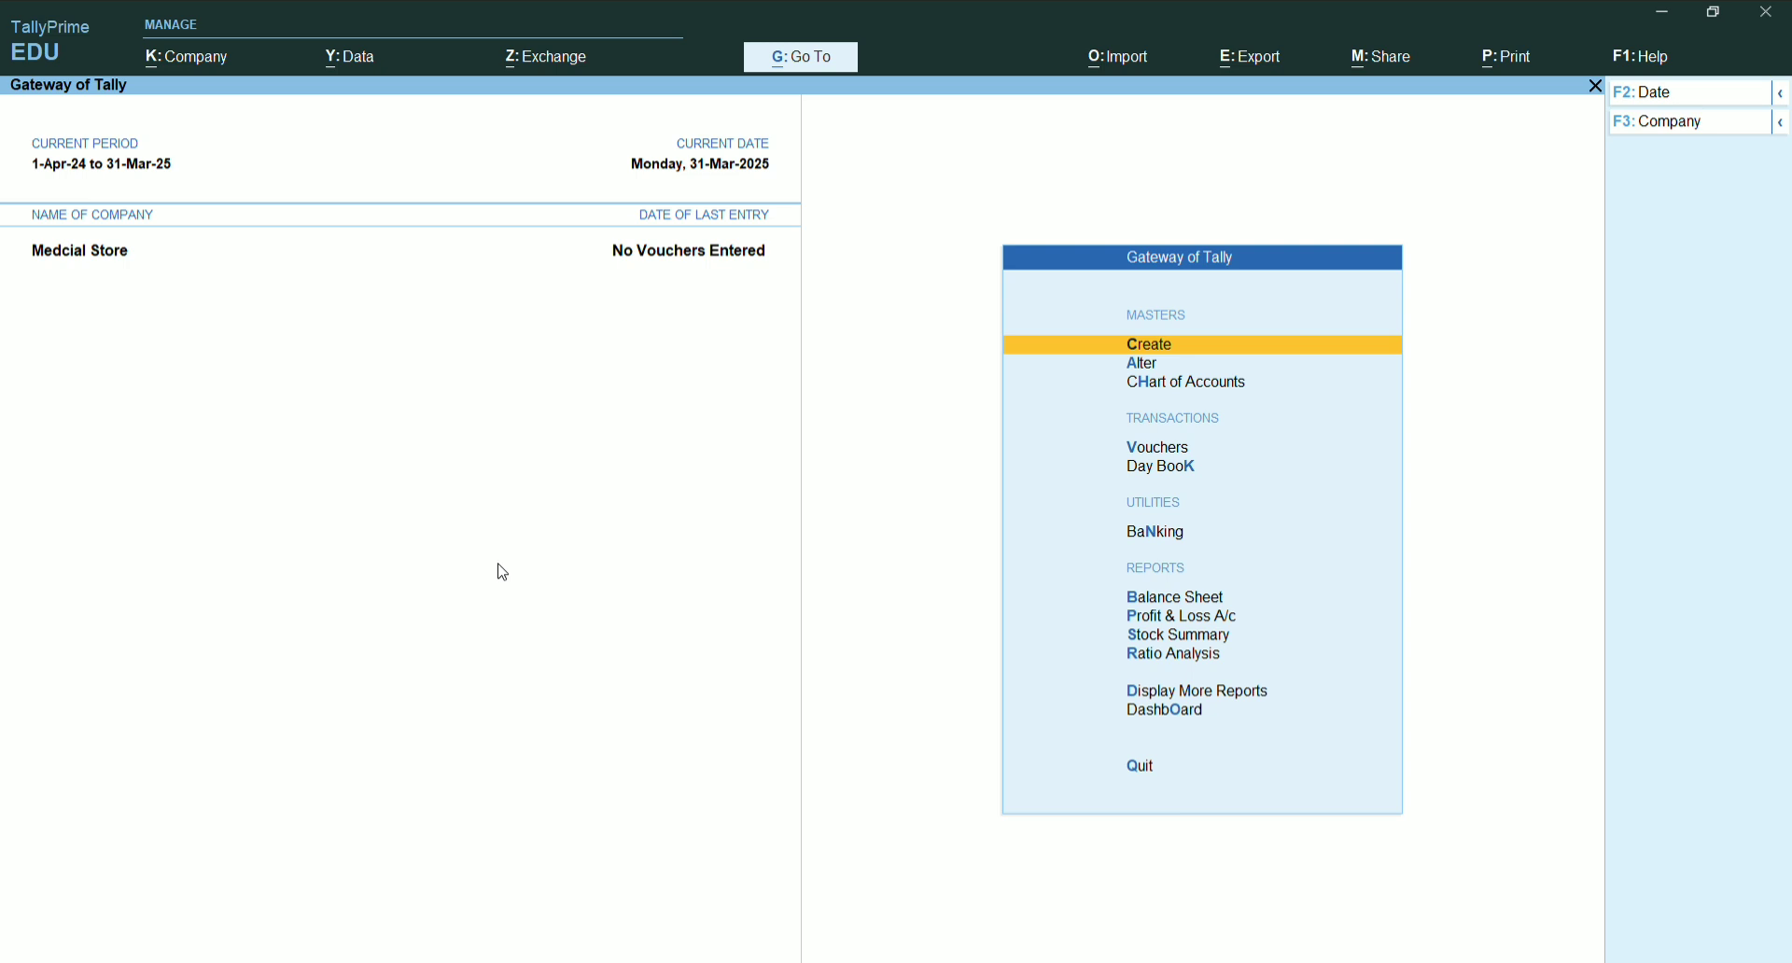
Start a new ledger and name it Goods Purchase A/c
key(Return)
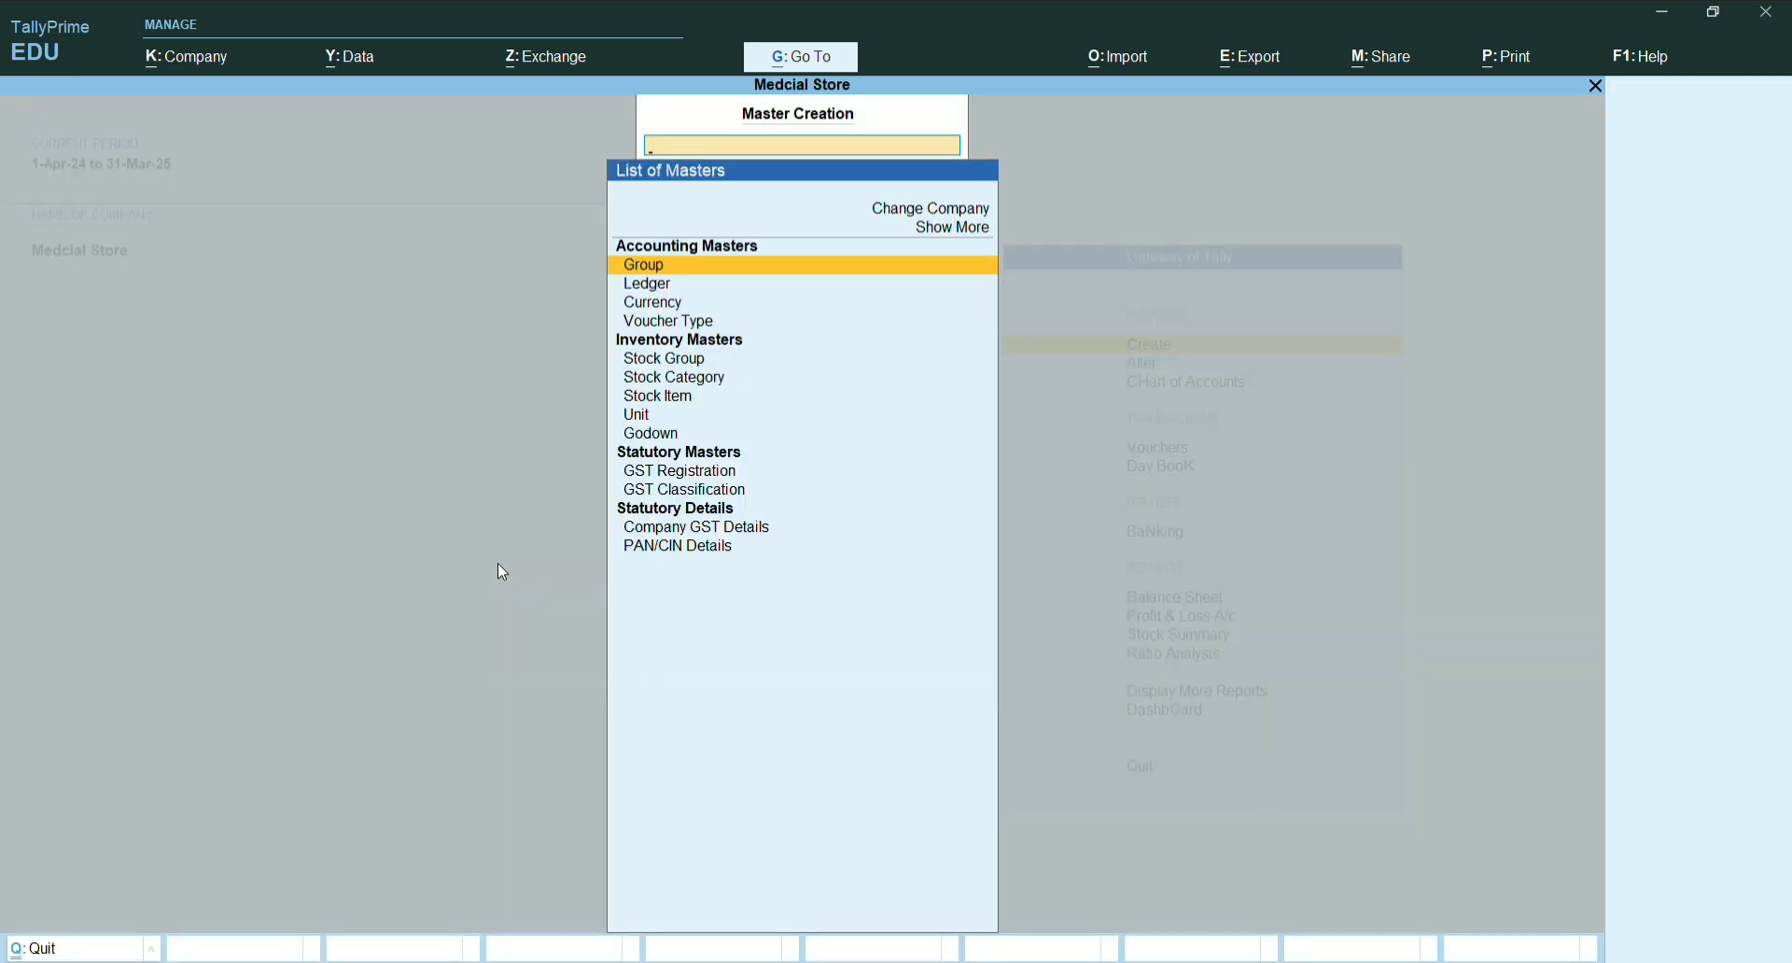
key(Down)
key(Return)
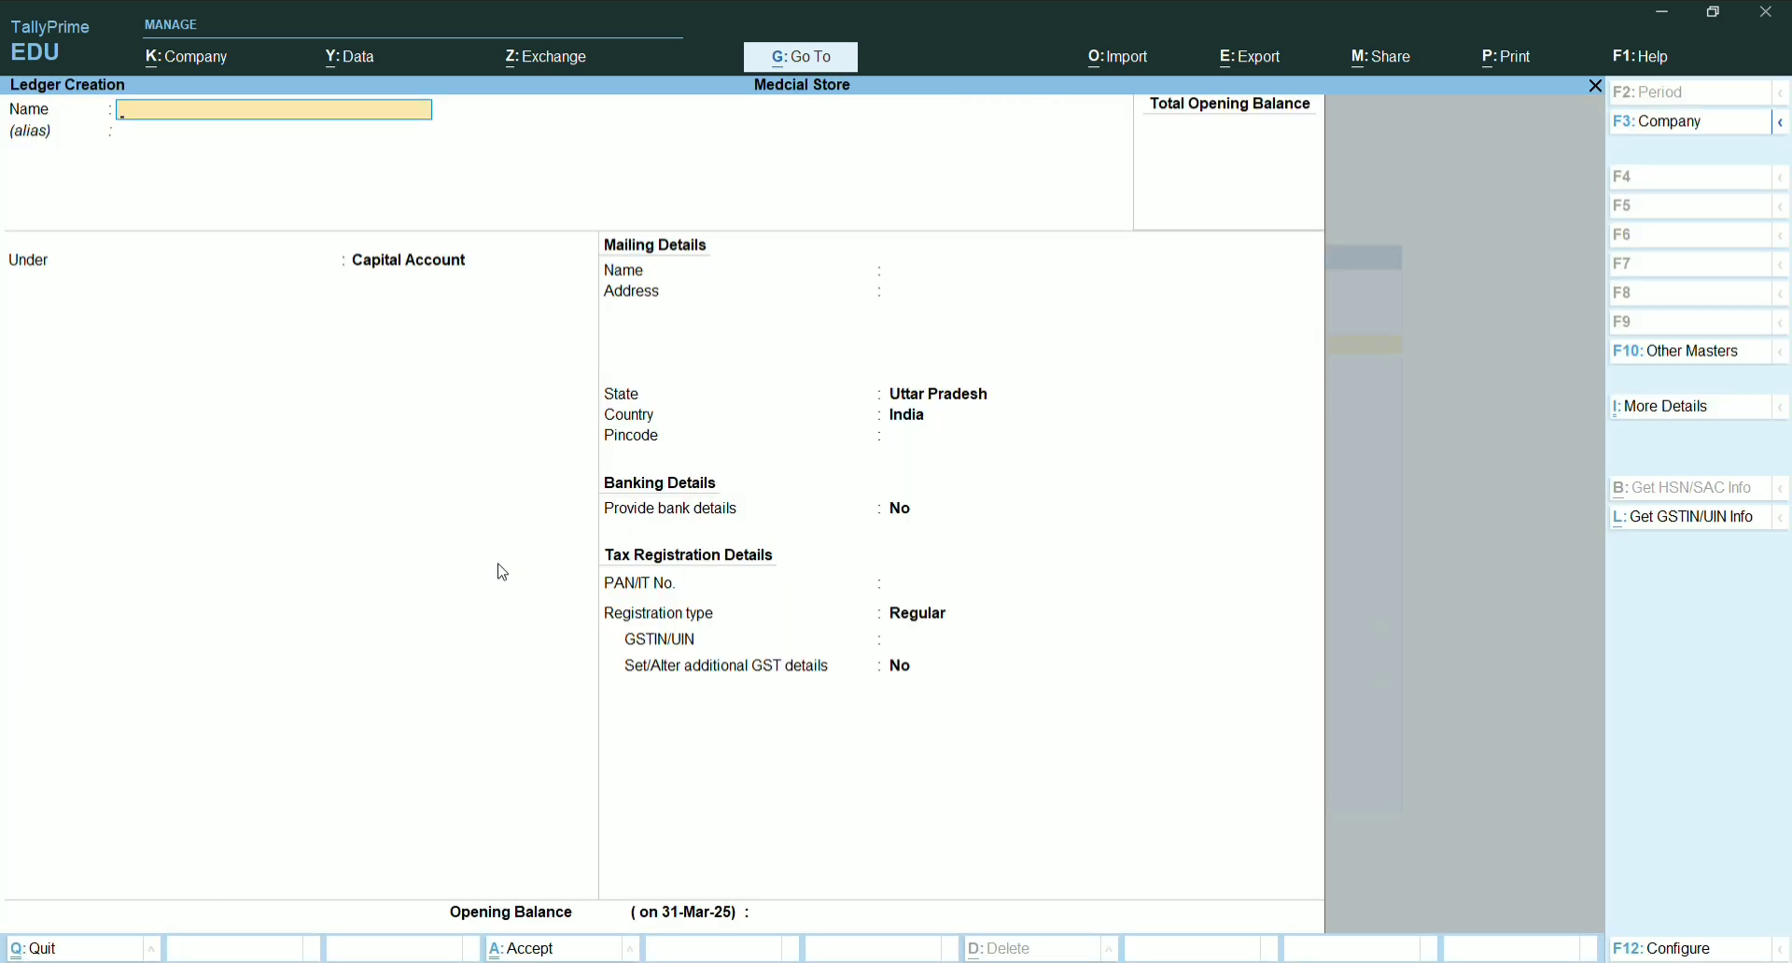
text(Gloods Pu)
key(BackSpace)
key(BackSpace)
key(BackSpace)
key(BackSpace)
key(BackSpace)
key(BackSpace)
key(BackSpace)
key(BackSpace)
text(oods Purchase a/c)
key(Return)
key(Return)
Place the purchase ledger under Purchase Accounts, keep its default GST and bank details, and save it
text(Pu)
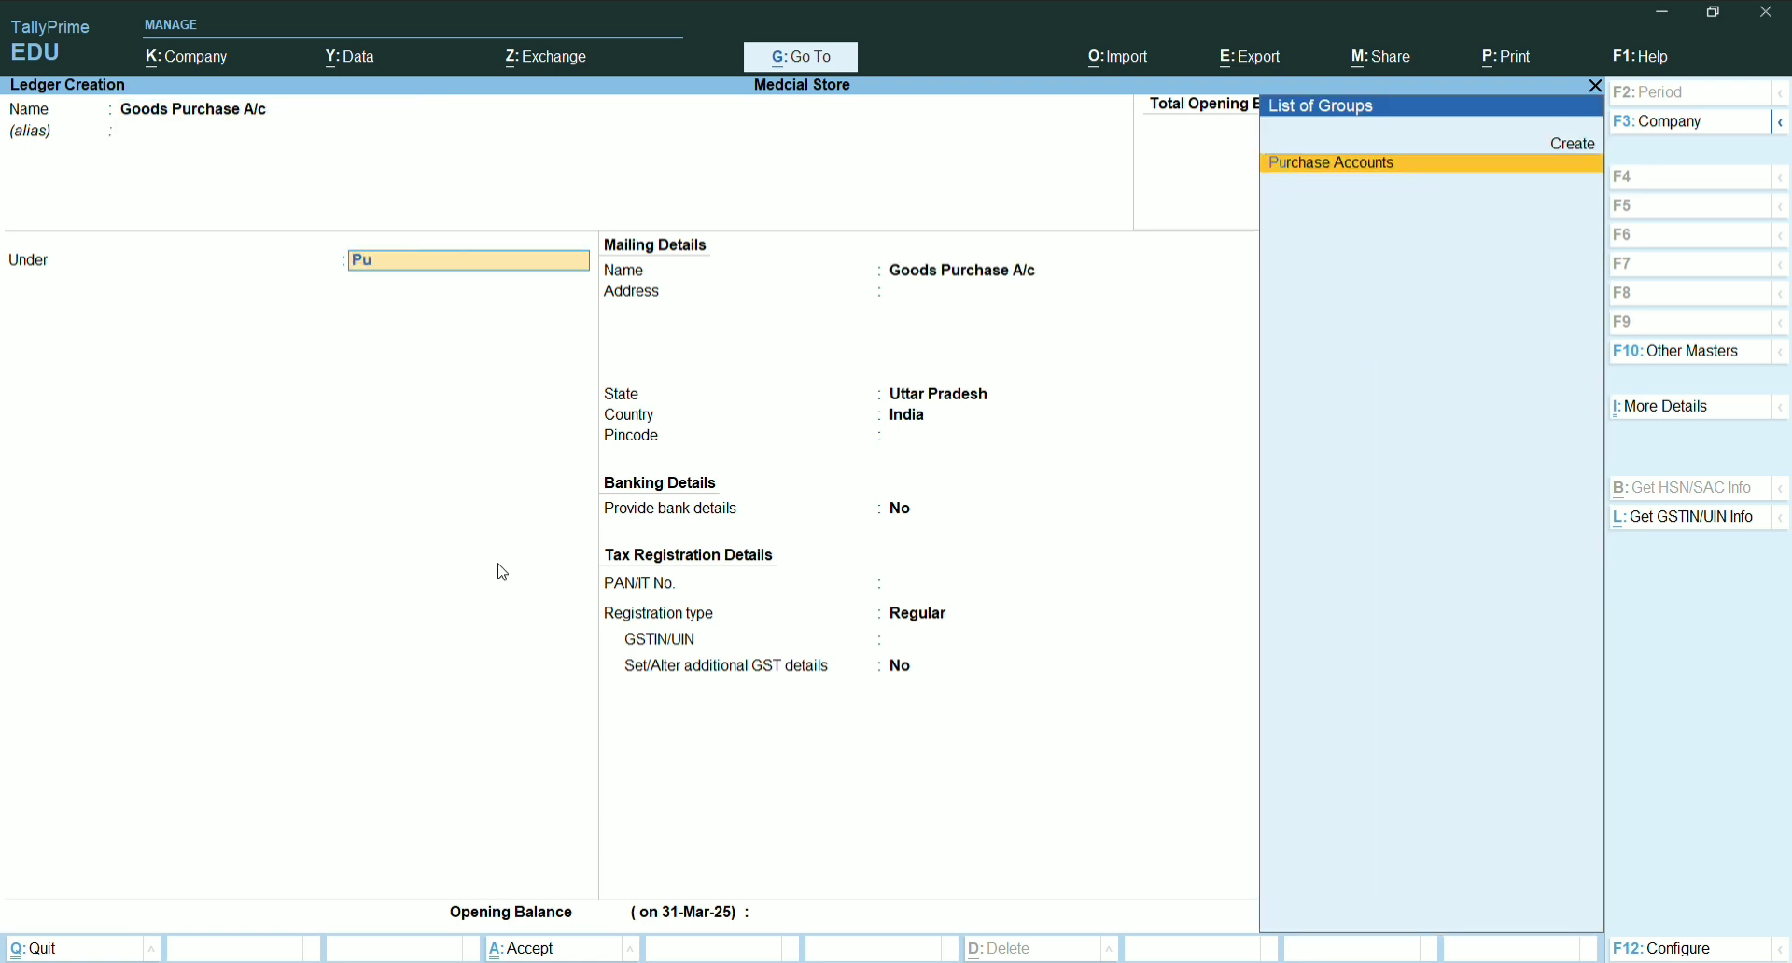
key(Return)
key(Return)
key(Return)
key(Return)
key(Return)
key(Return)
key(Return)
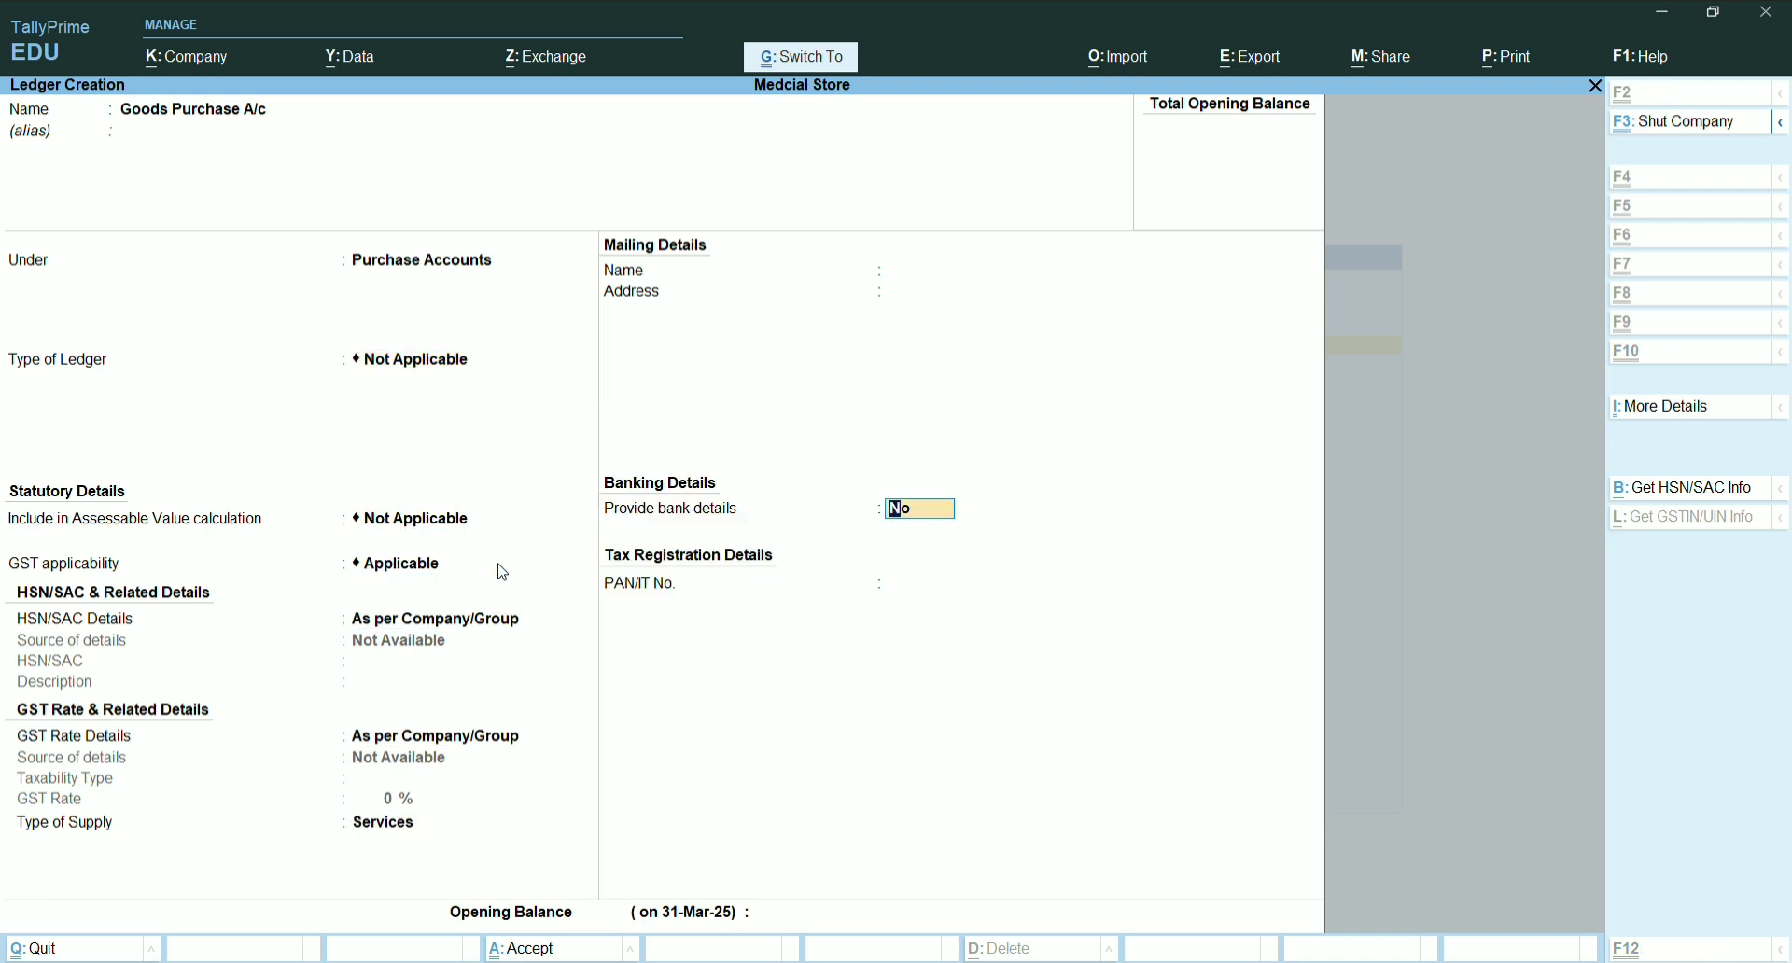
key(ctrl+a)
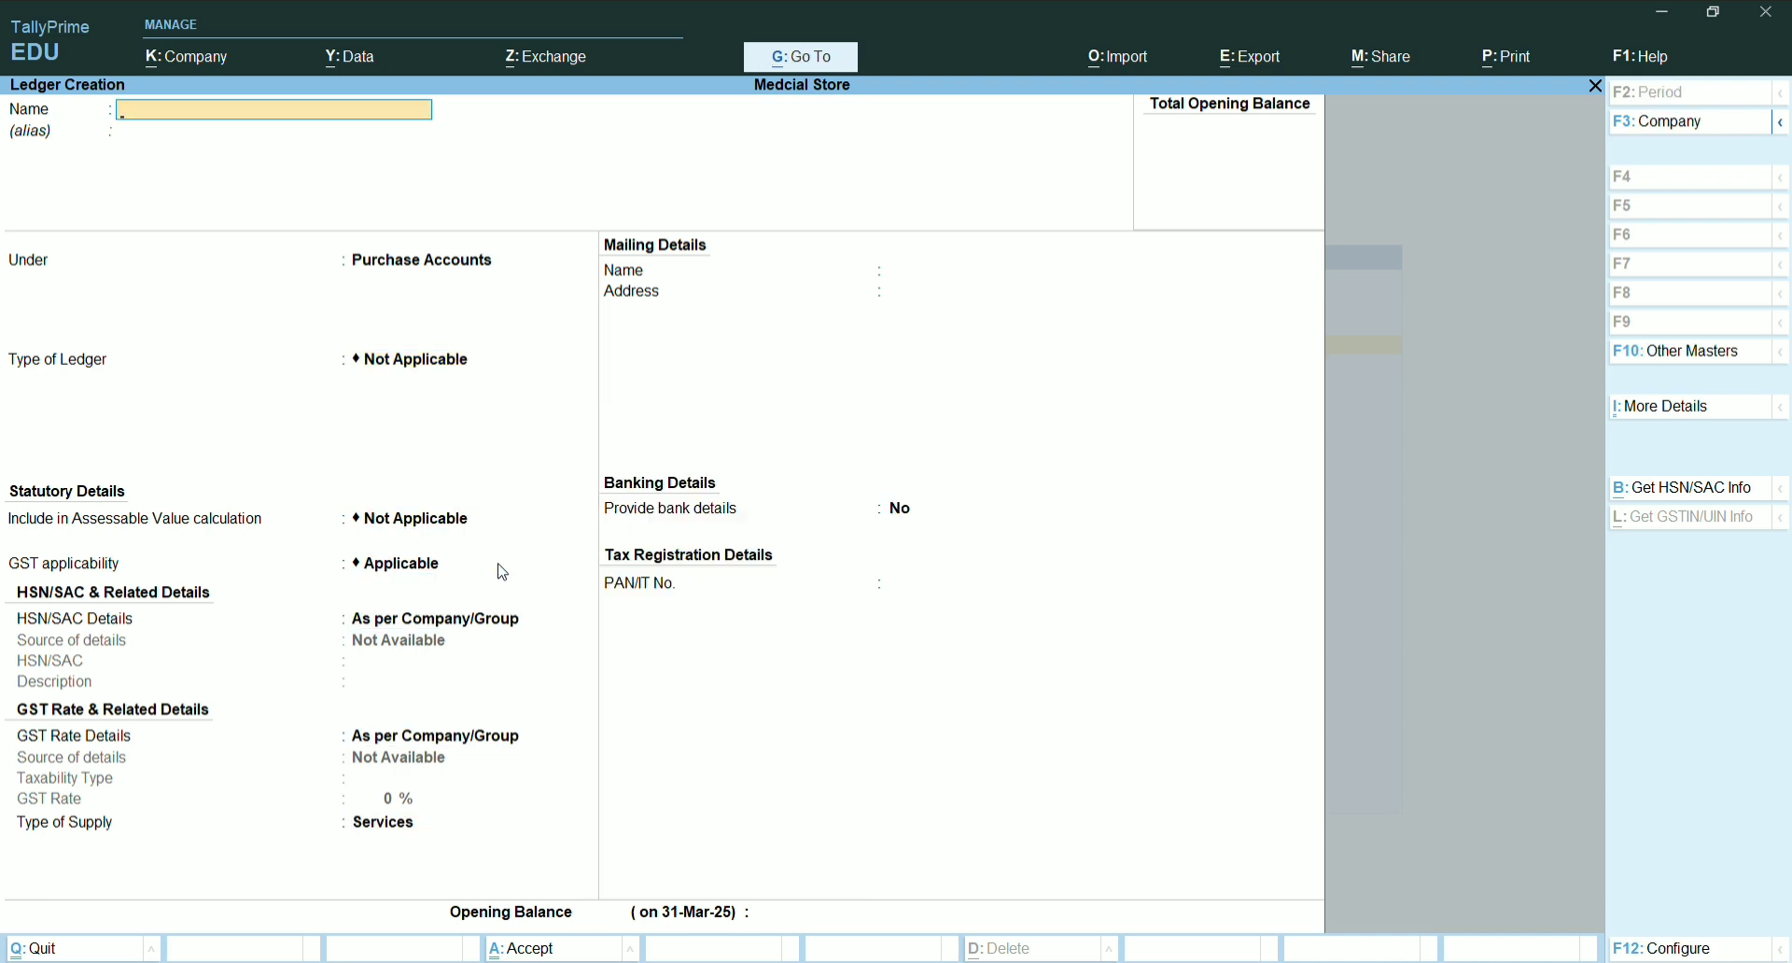
Create the ledger Goods Sales A/c under Sales Accounts, save it and leave ledger creation
text(Goods Sales A/c)
key(Return)
text(s)
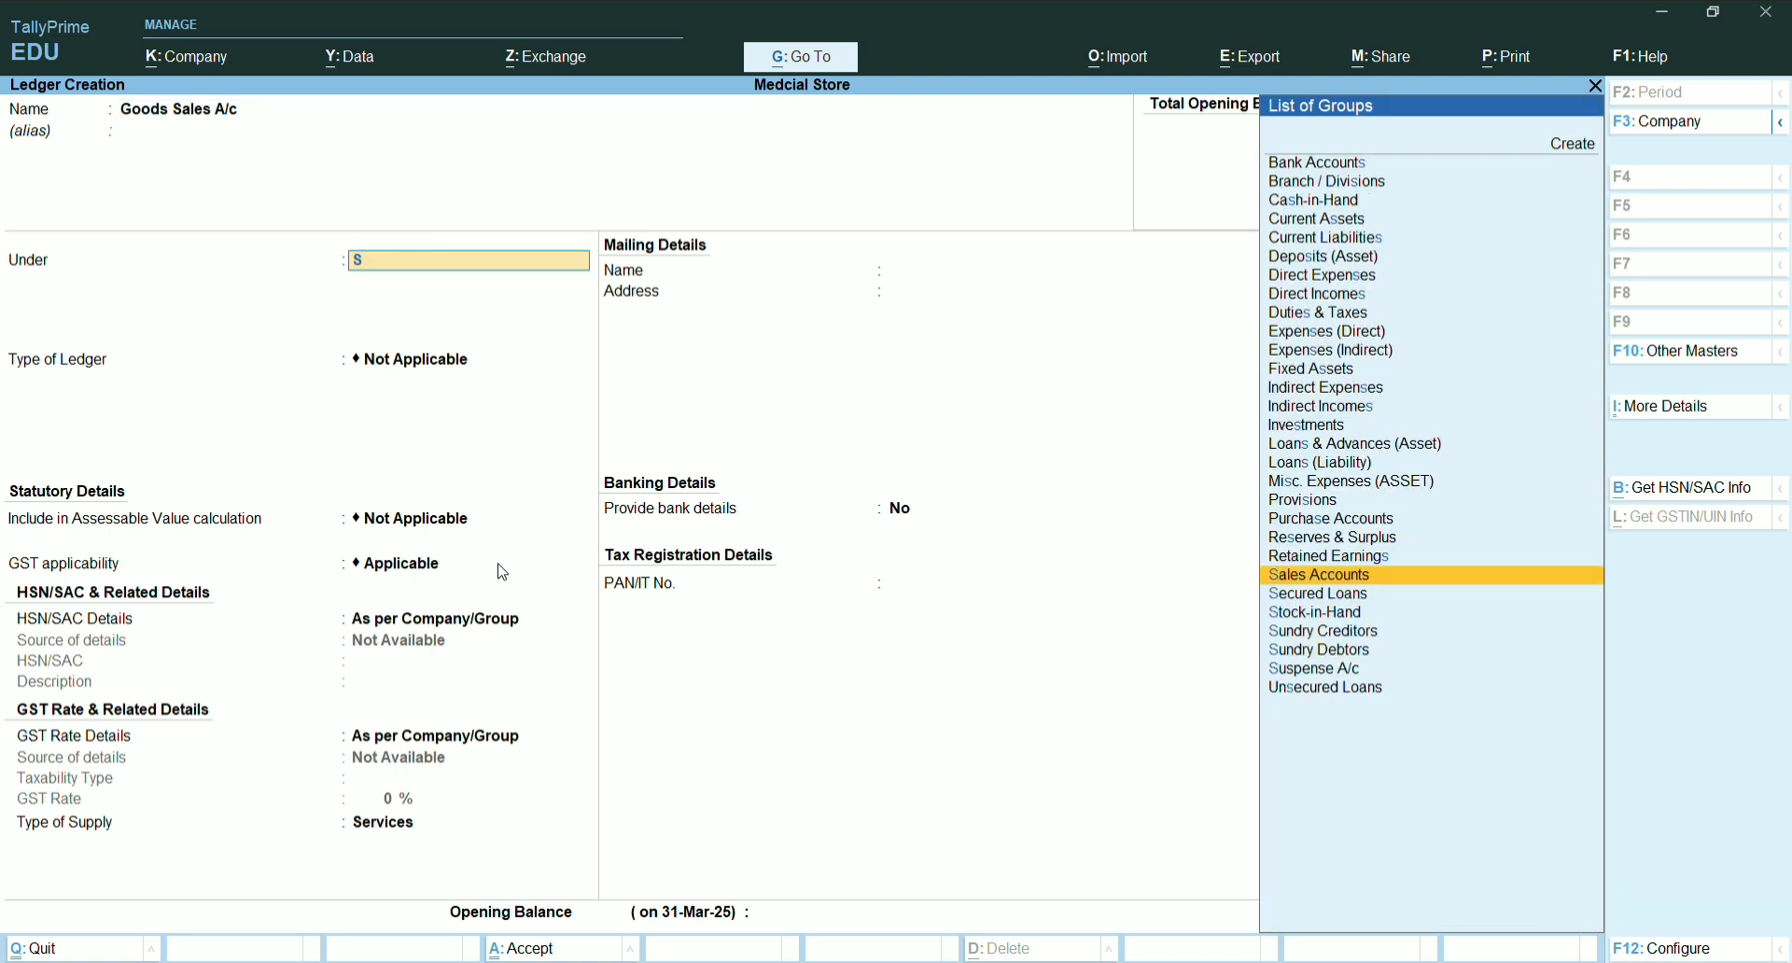
key(Return)
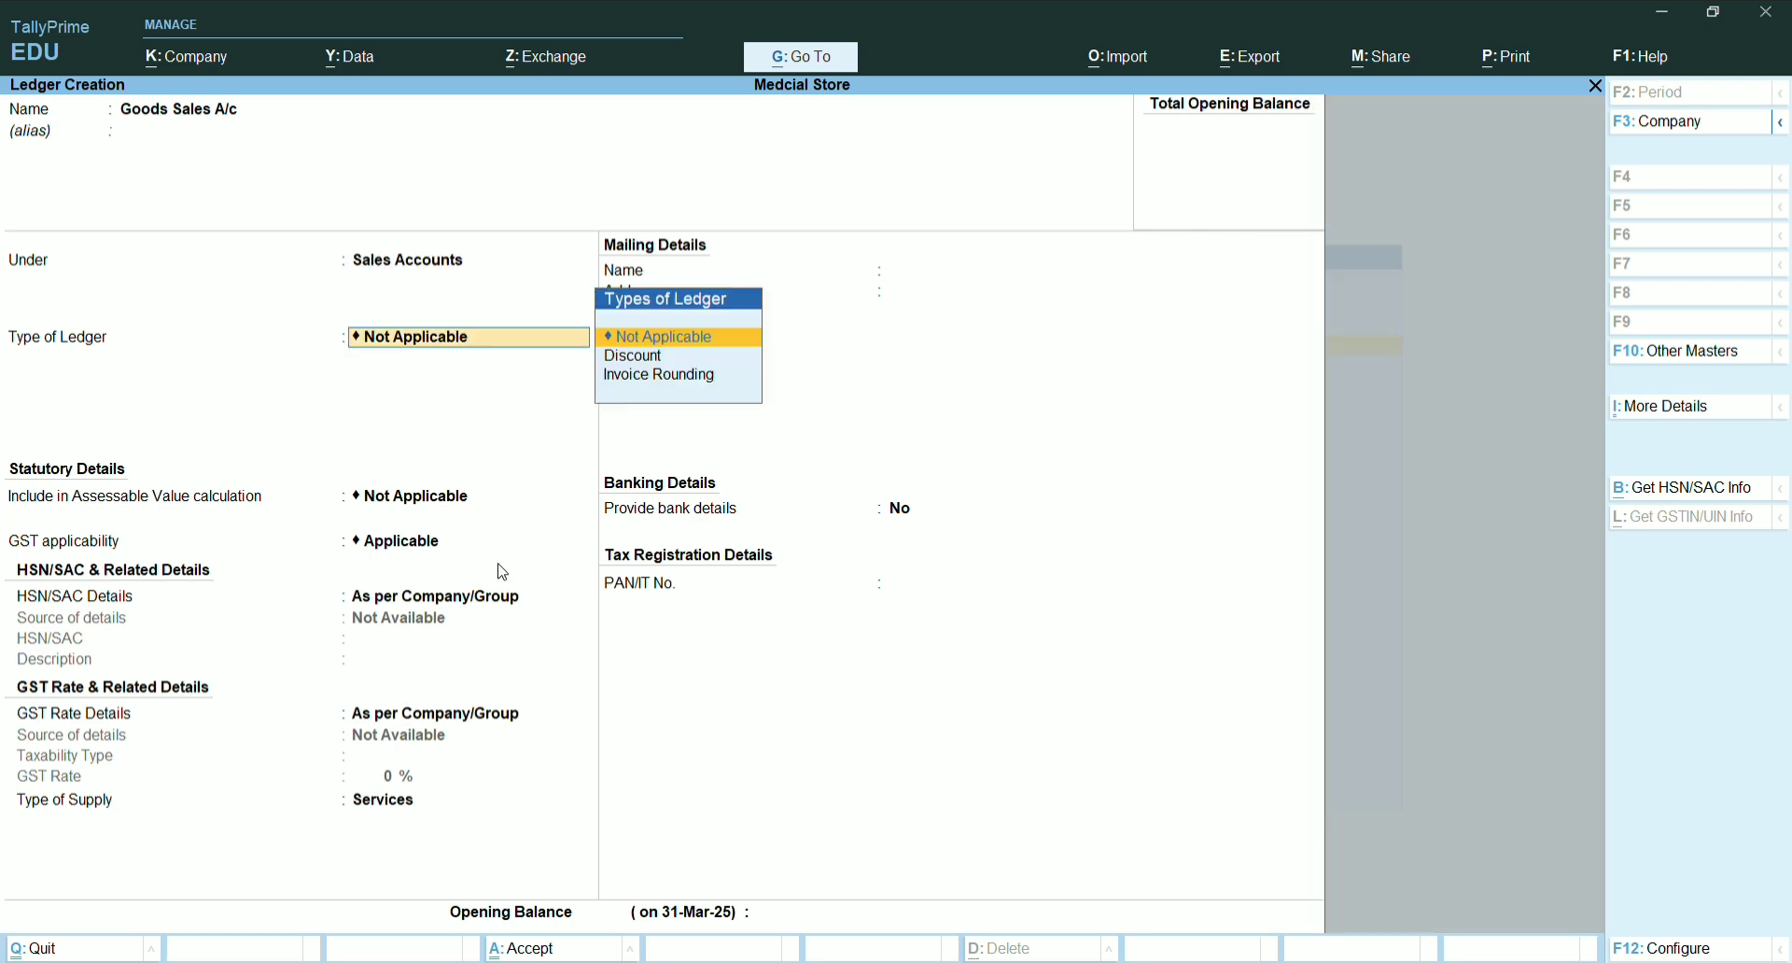
key(ctrl+a)
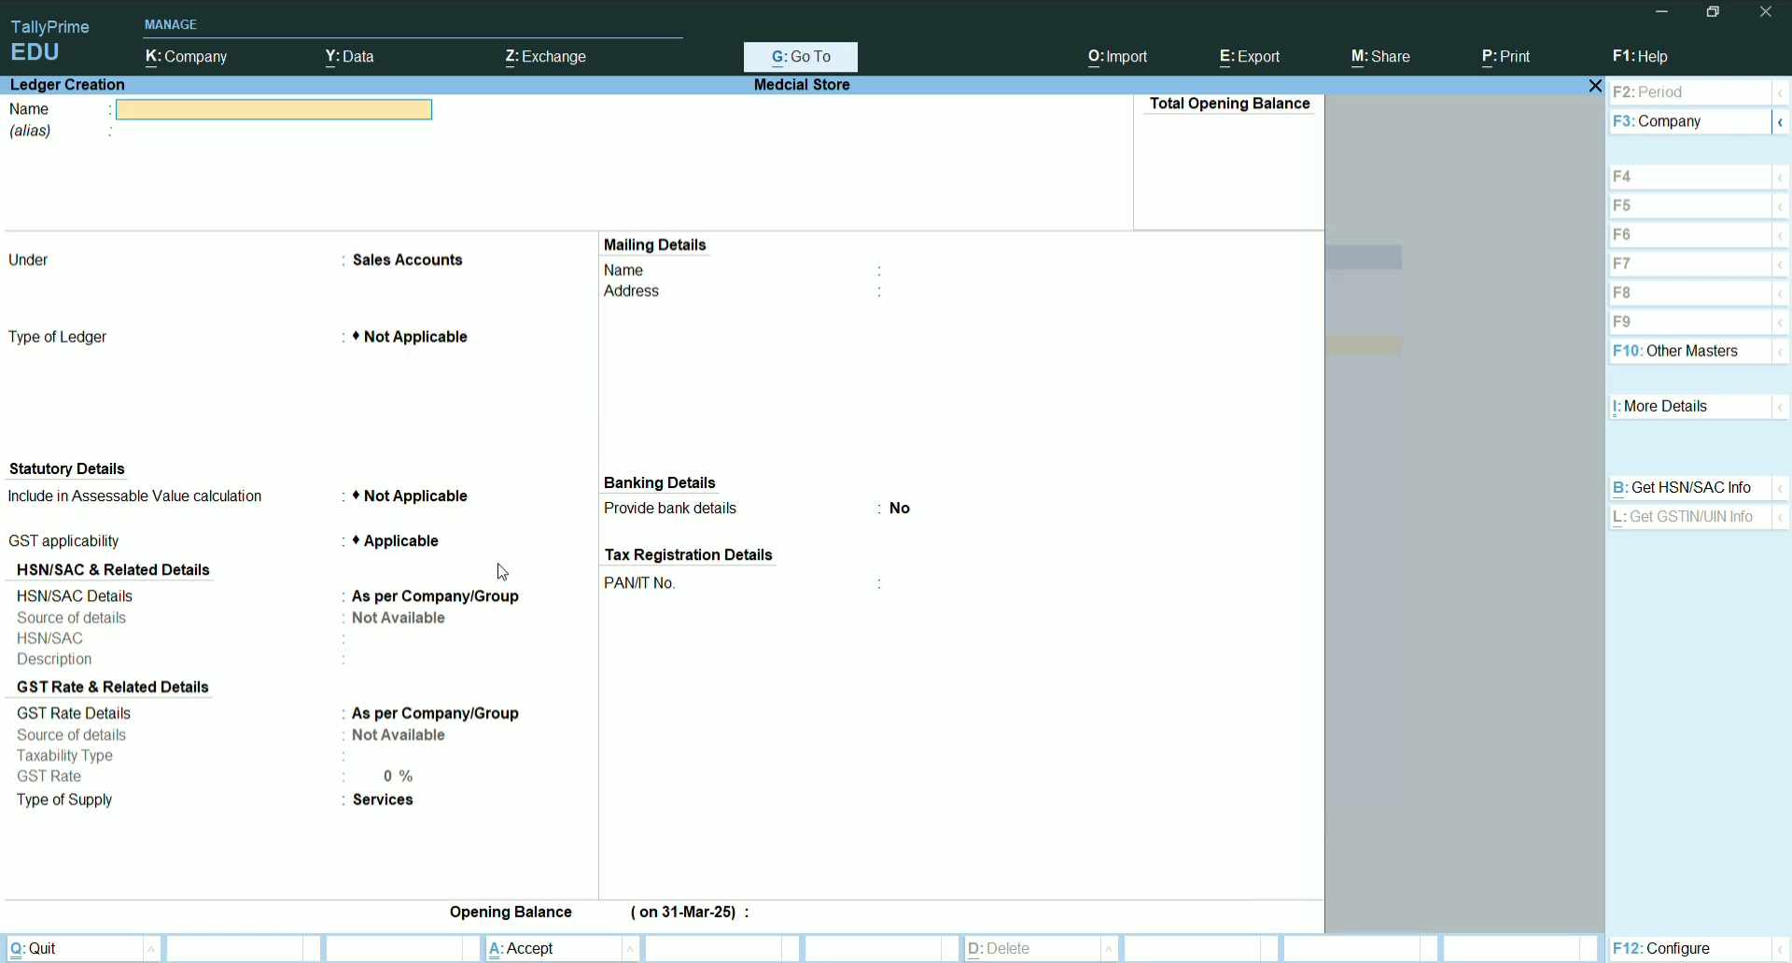
key(Escape)
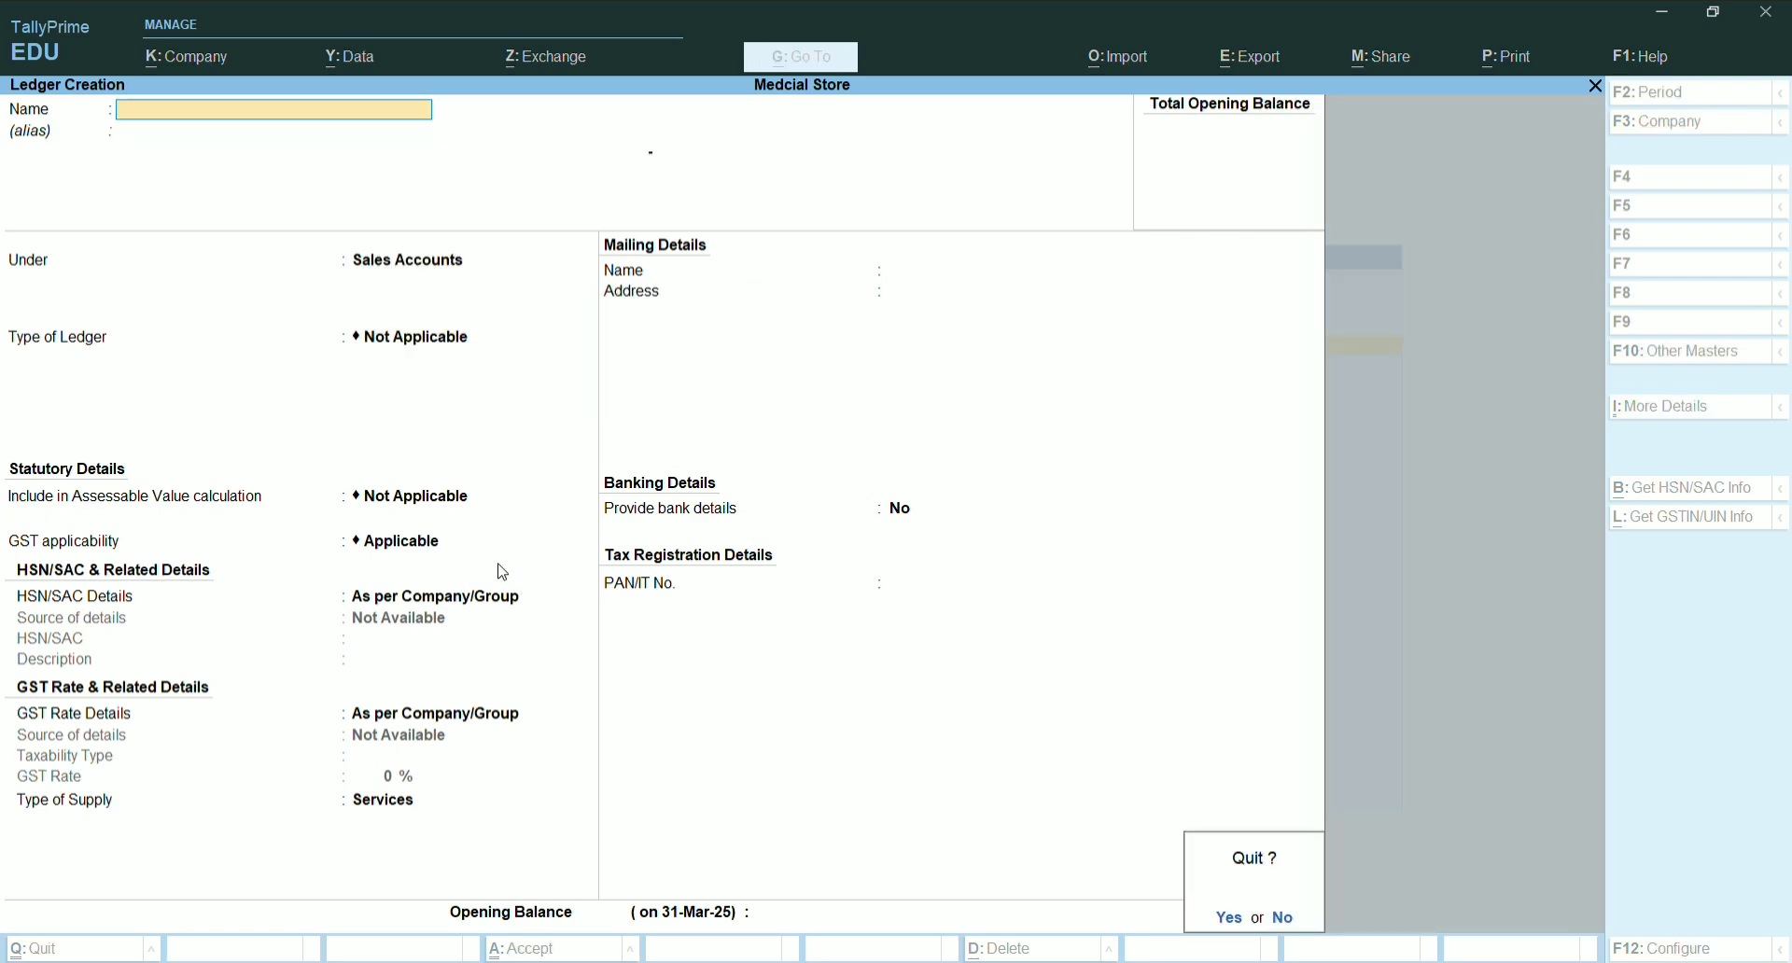
key(Return)
Start a new stock group and name it Medcine
key(Down)
key(Down)
key(Down)
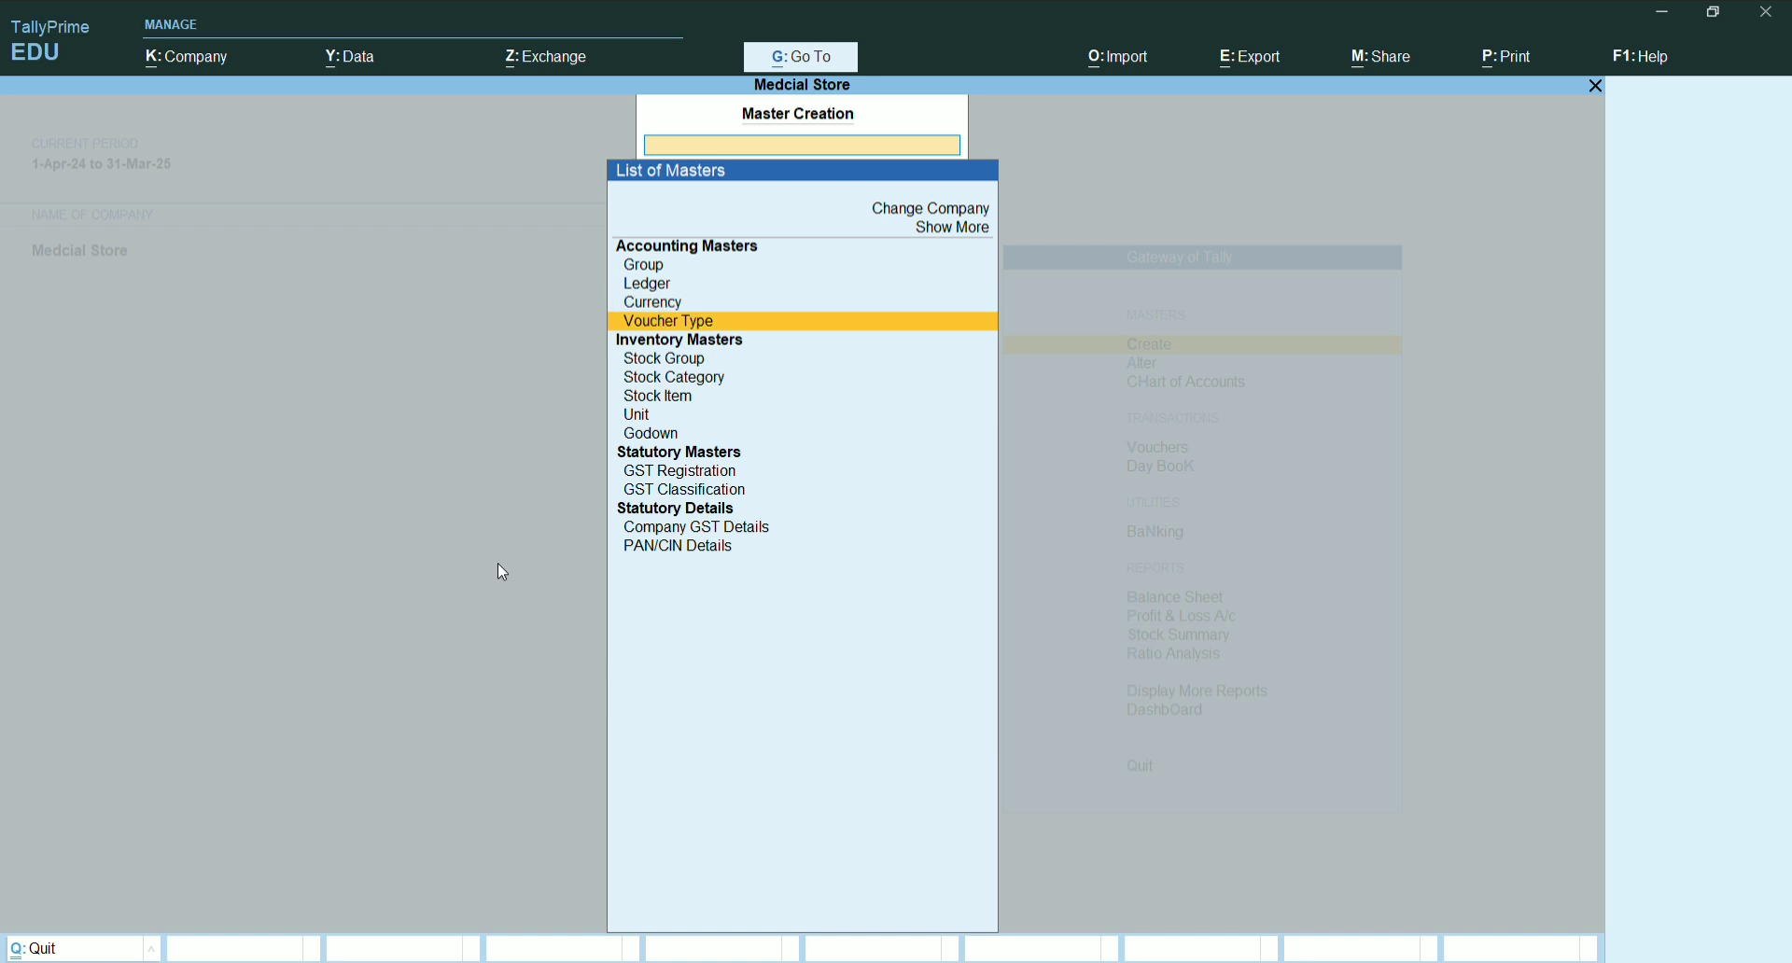
key(backslash)
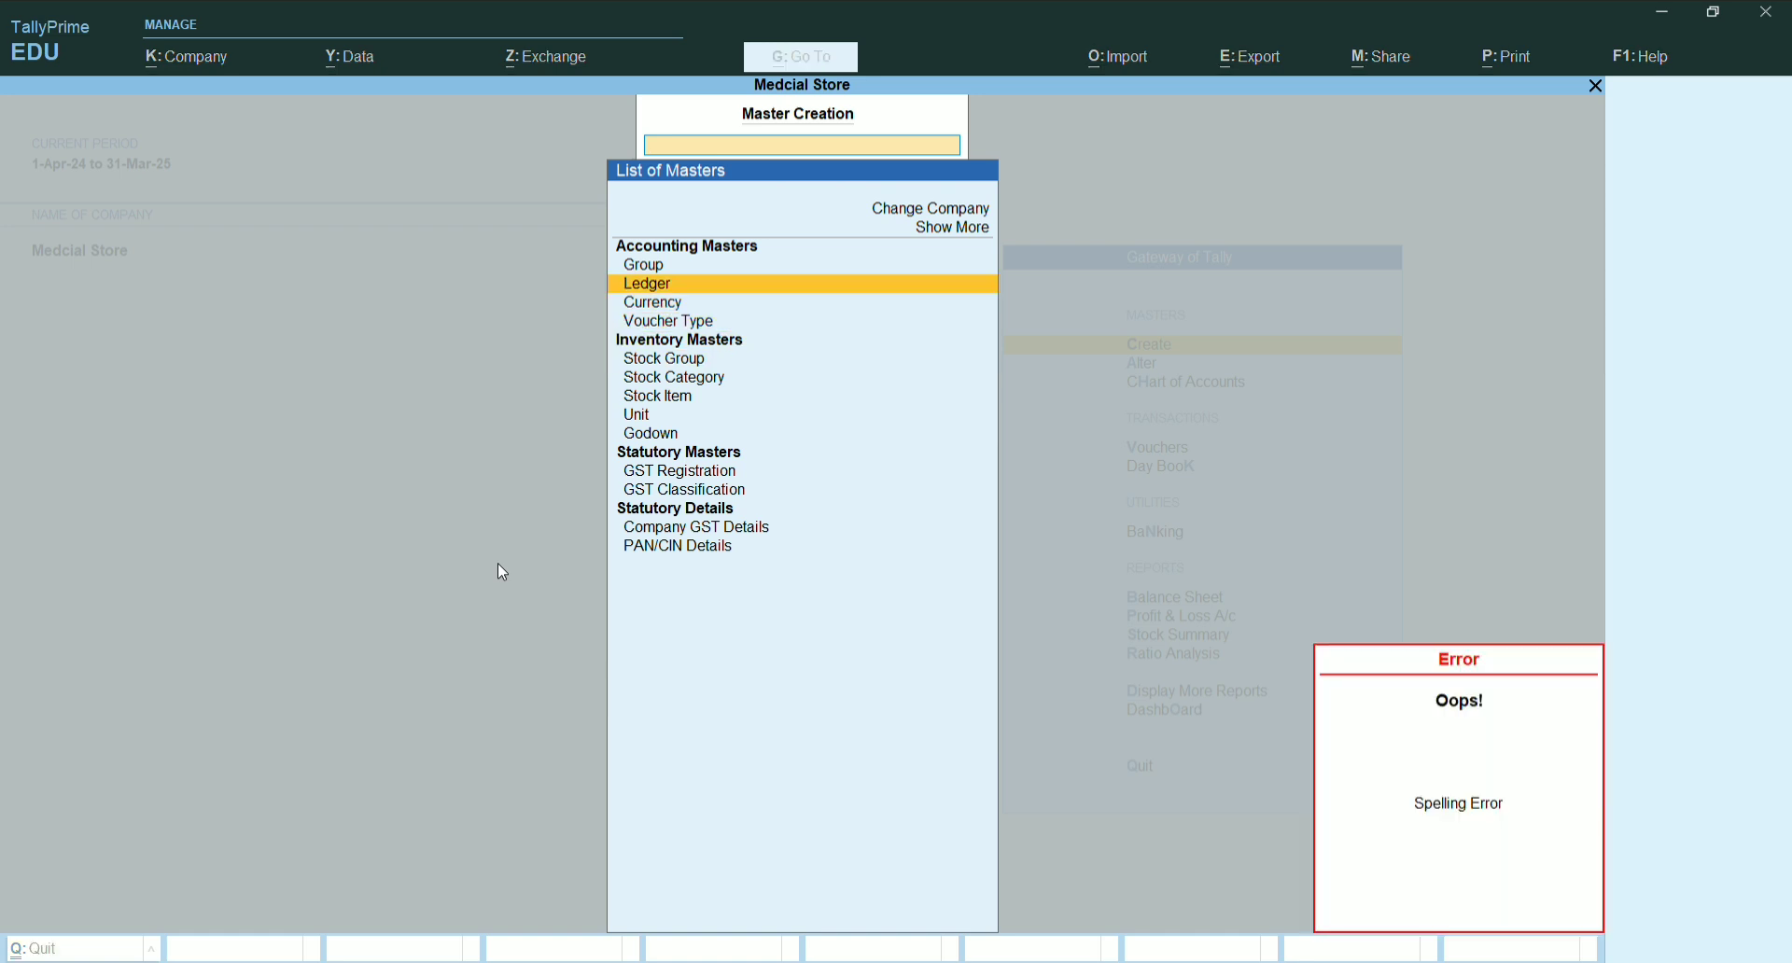
key(Down)
key(Down)
key(Down)
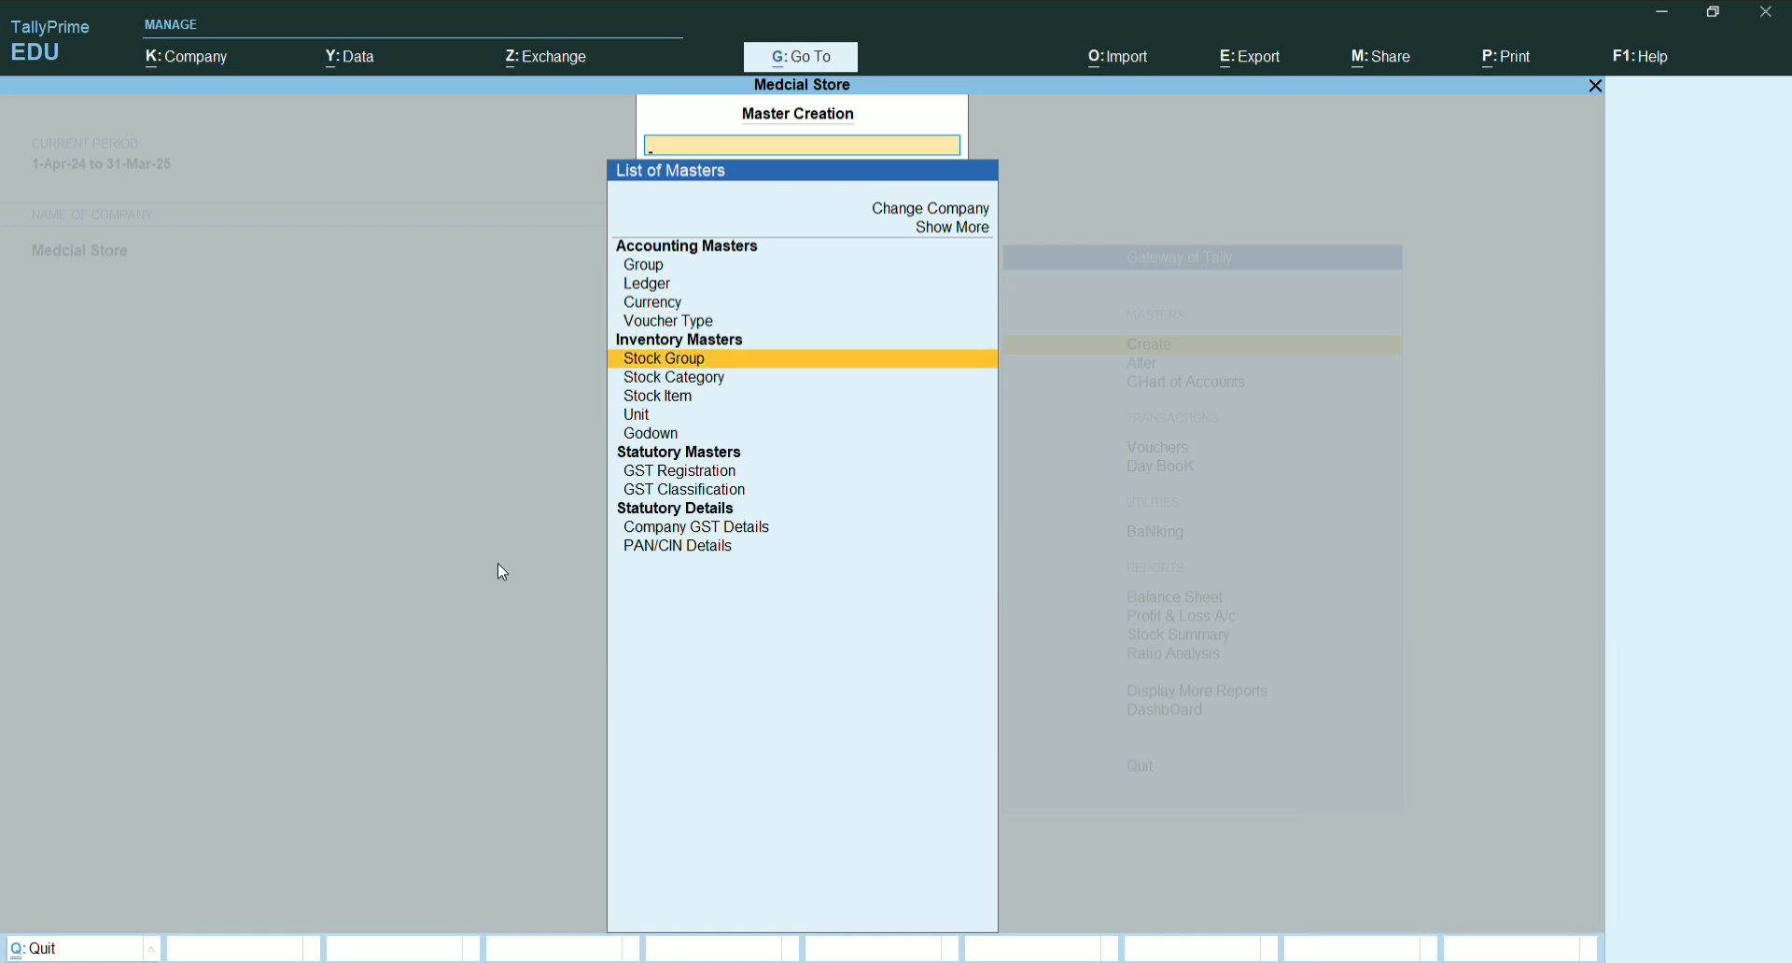
key(Return)
text(M)
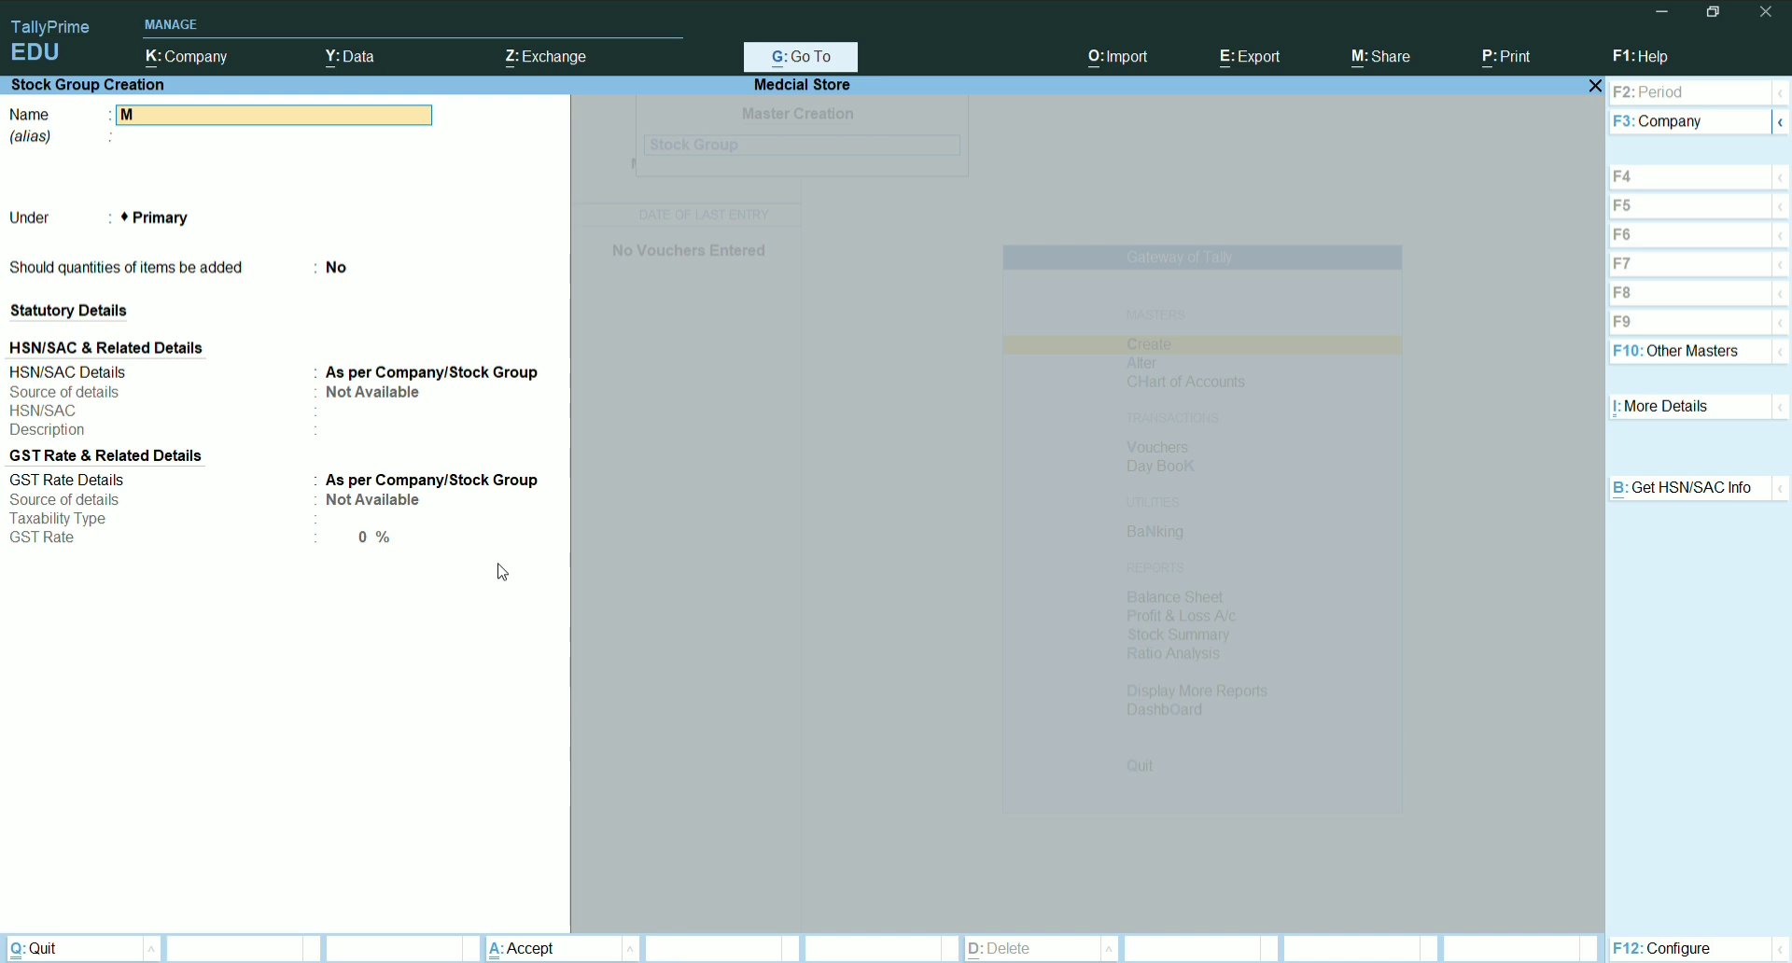
text(edcine)
Keep the stock group under Primary with its default quantity, HSN/SAC and GST rate settings, save it and leave stock group creation
key(Return)
key(Return)
key(Return)
key(Return)
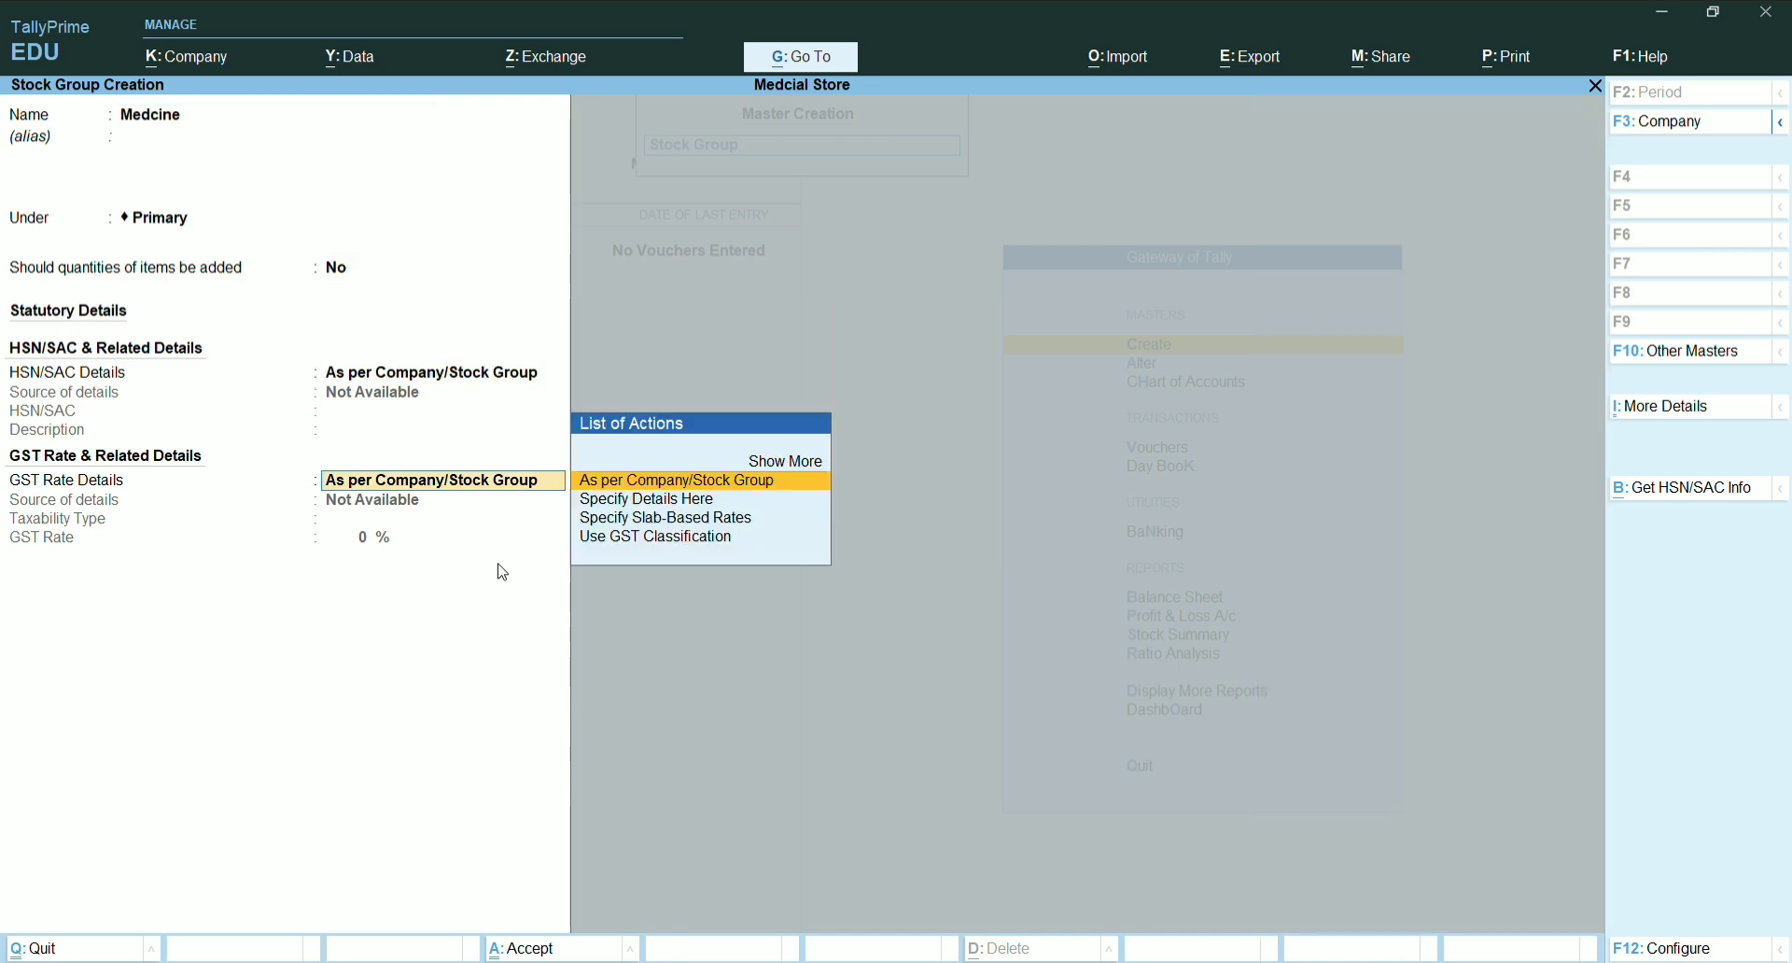
key(Return)
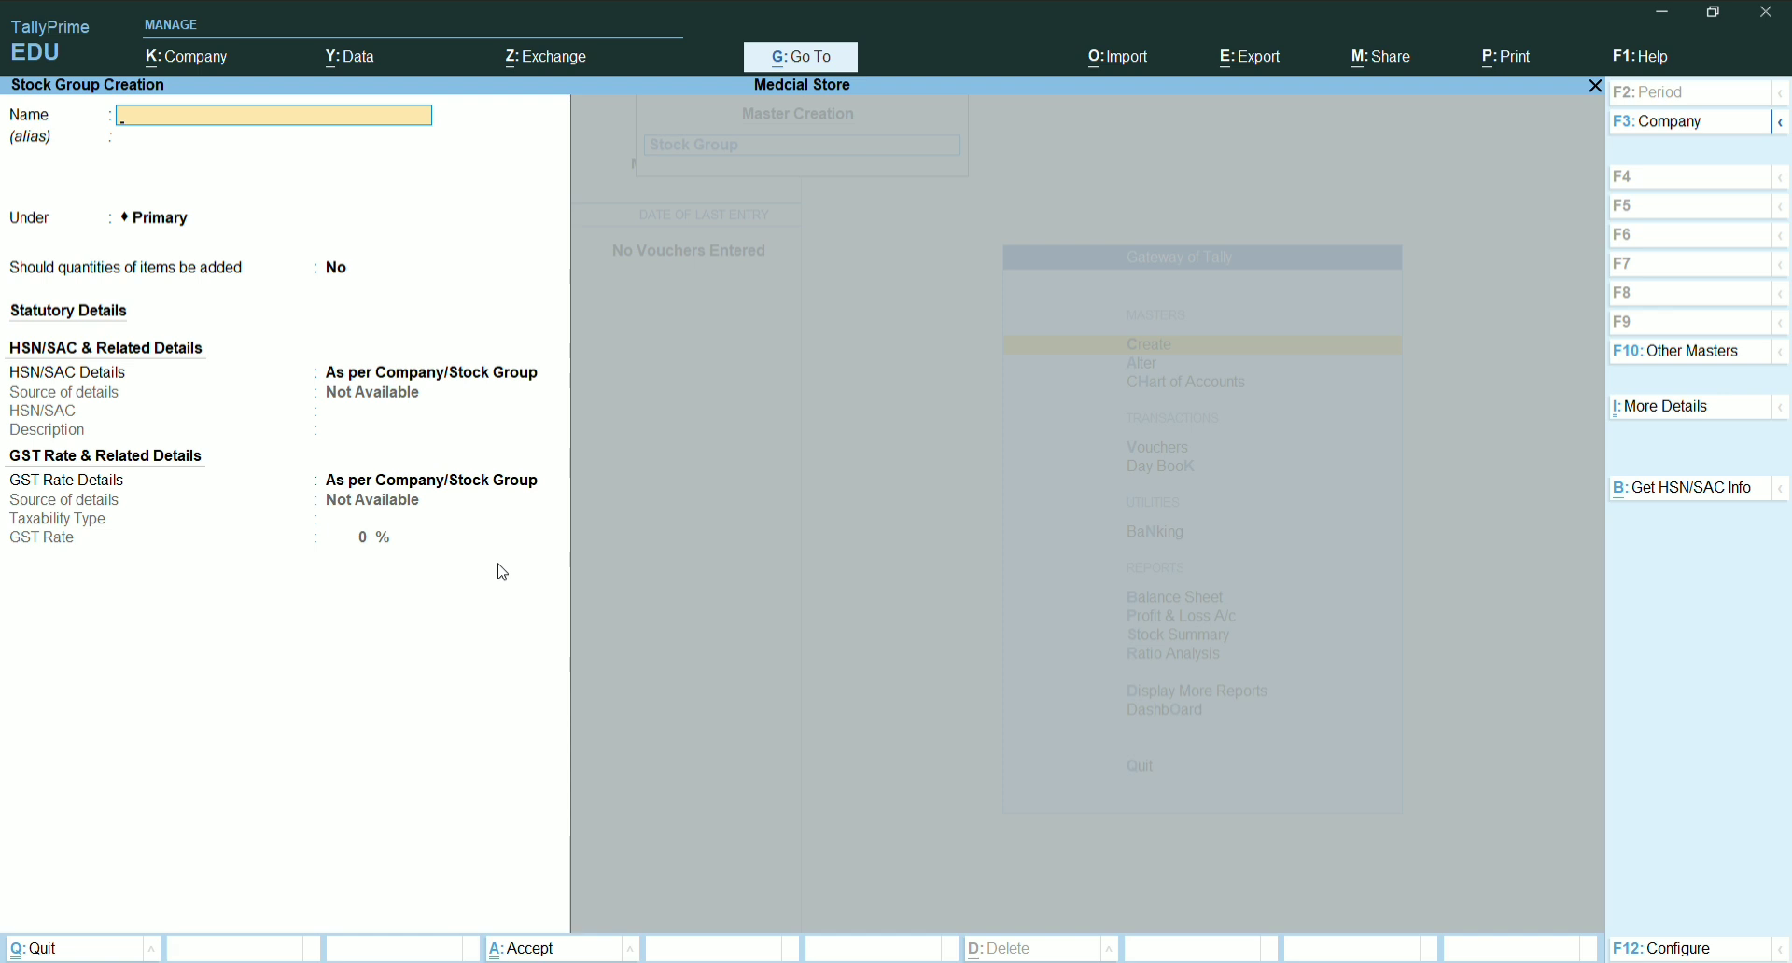
key(Escape)
Create the stock category PCM under Primary, save it and leave stock category creation
key(Down)
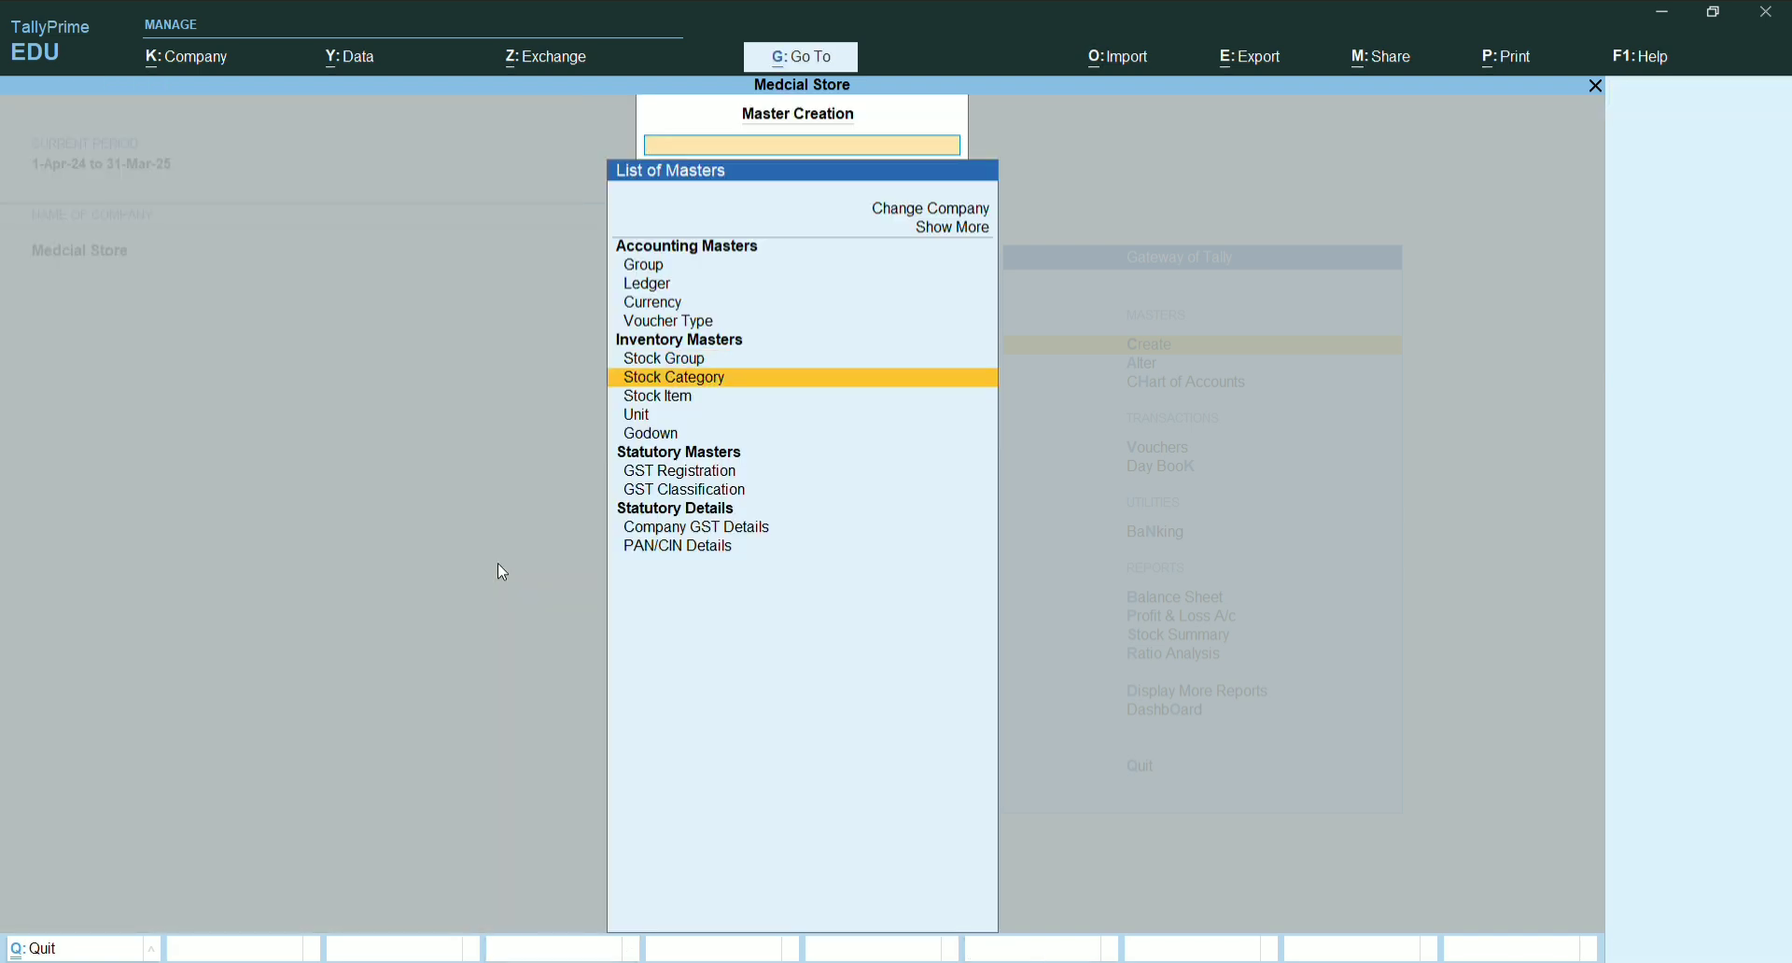
key(Return)
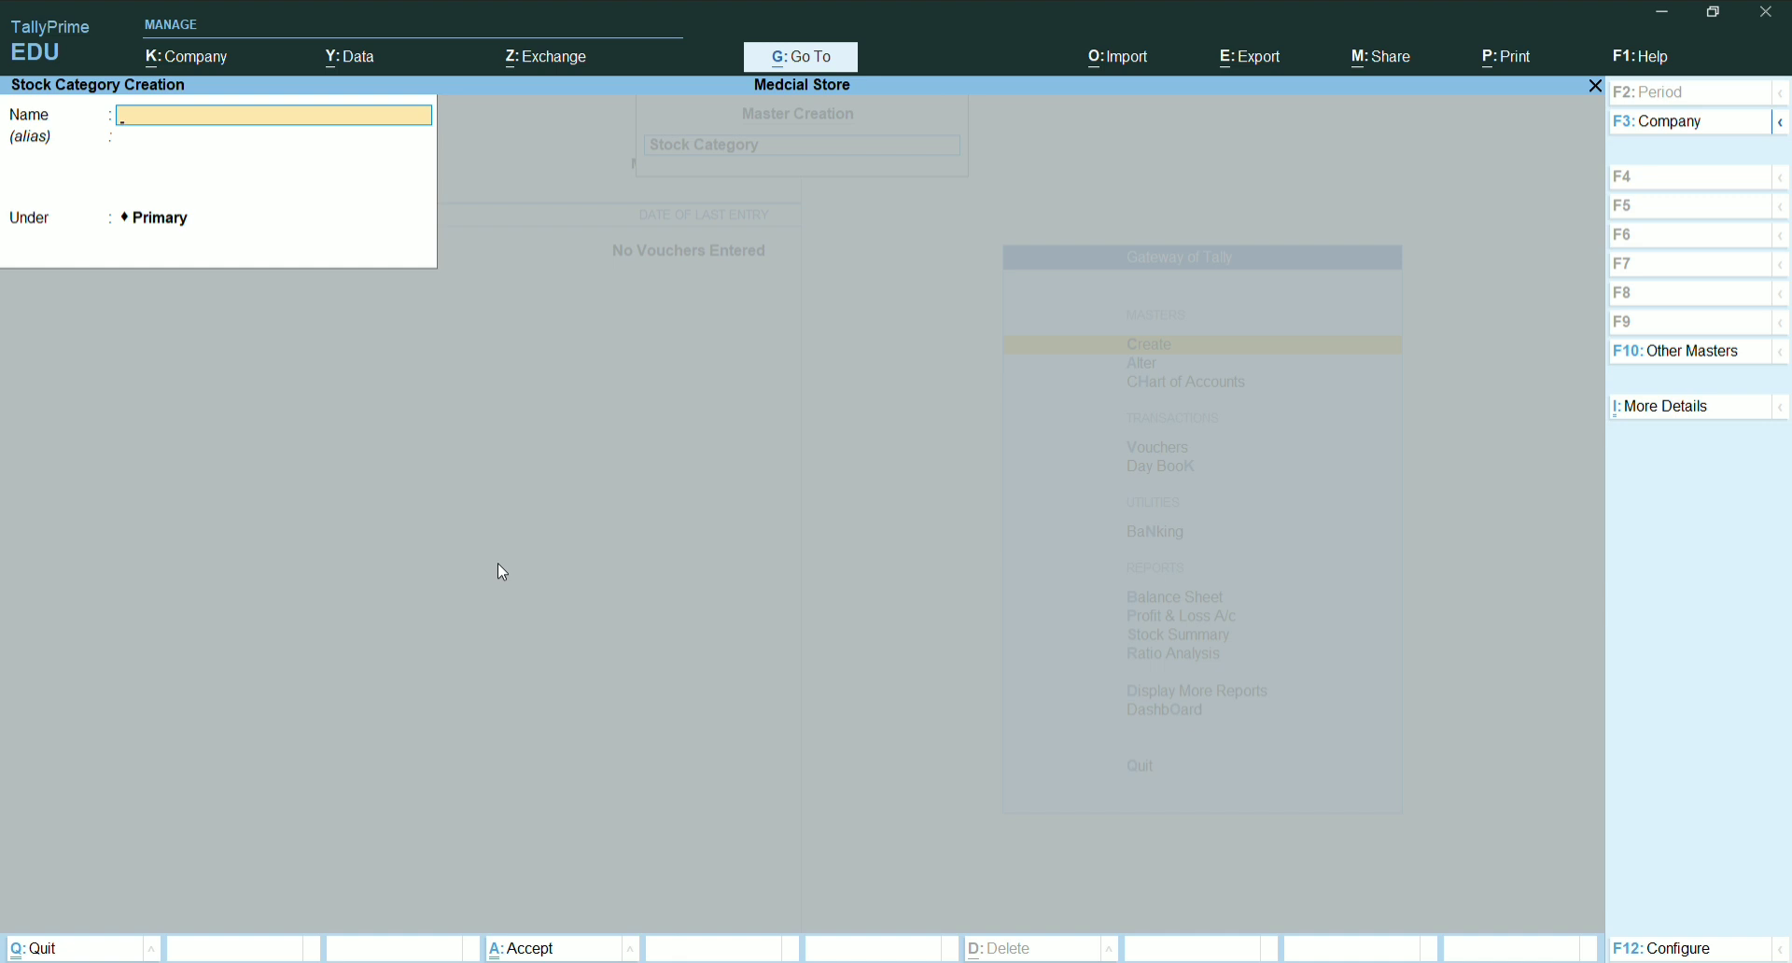
text(PCM)
key(Return)
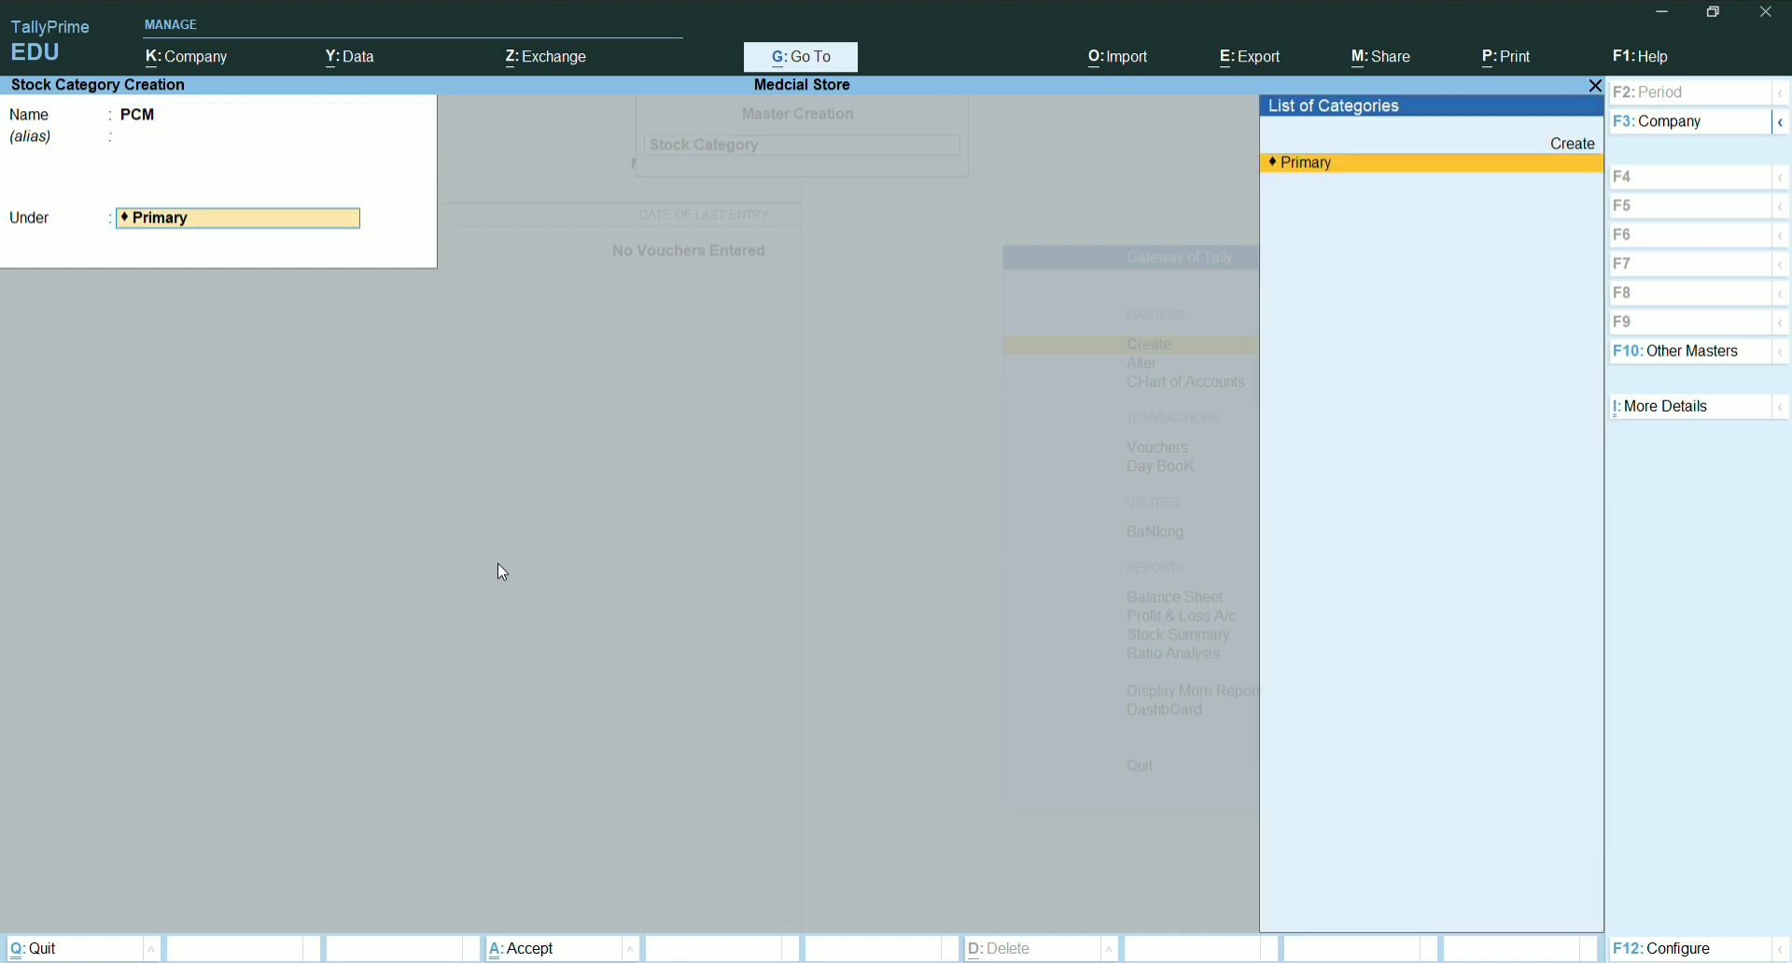
key(Return)
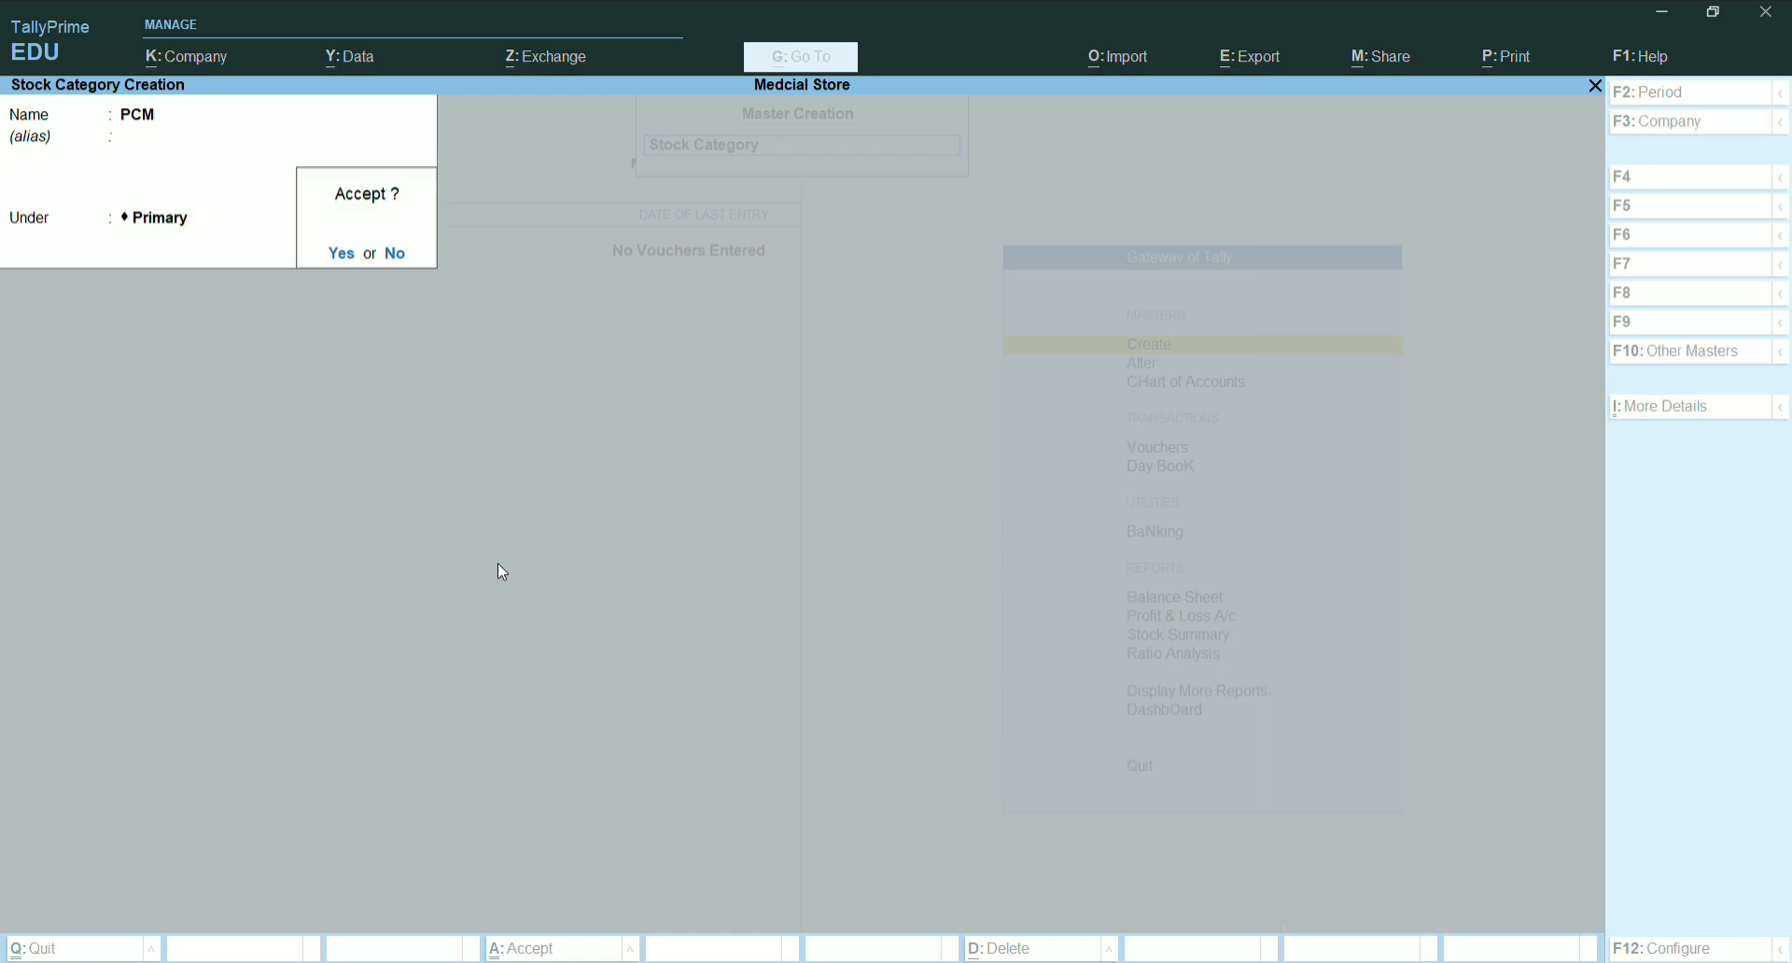
key(Return)
key(Escape)
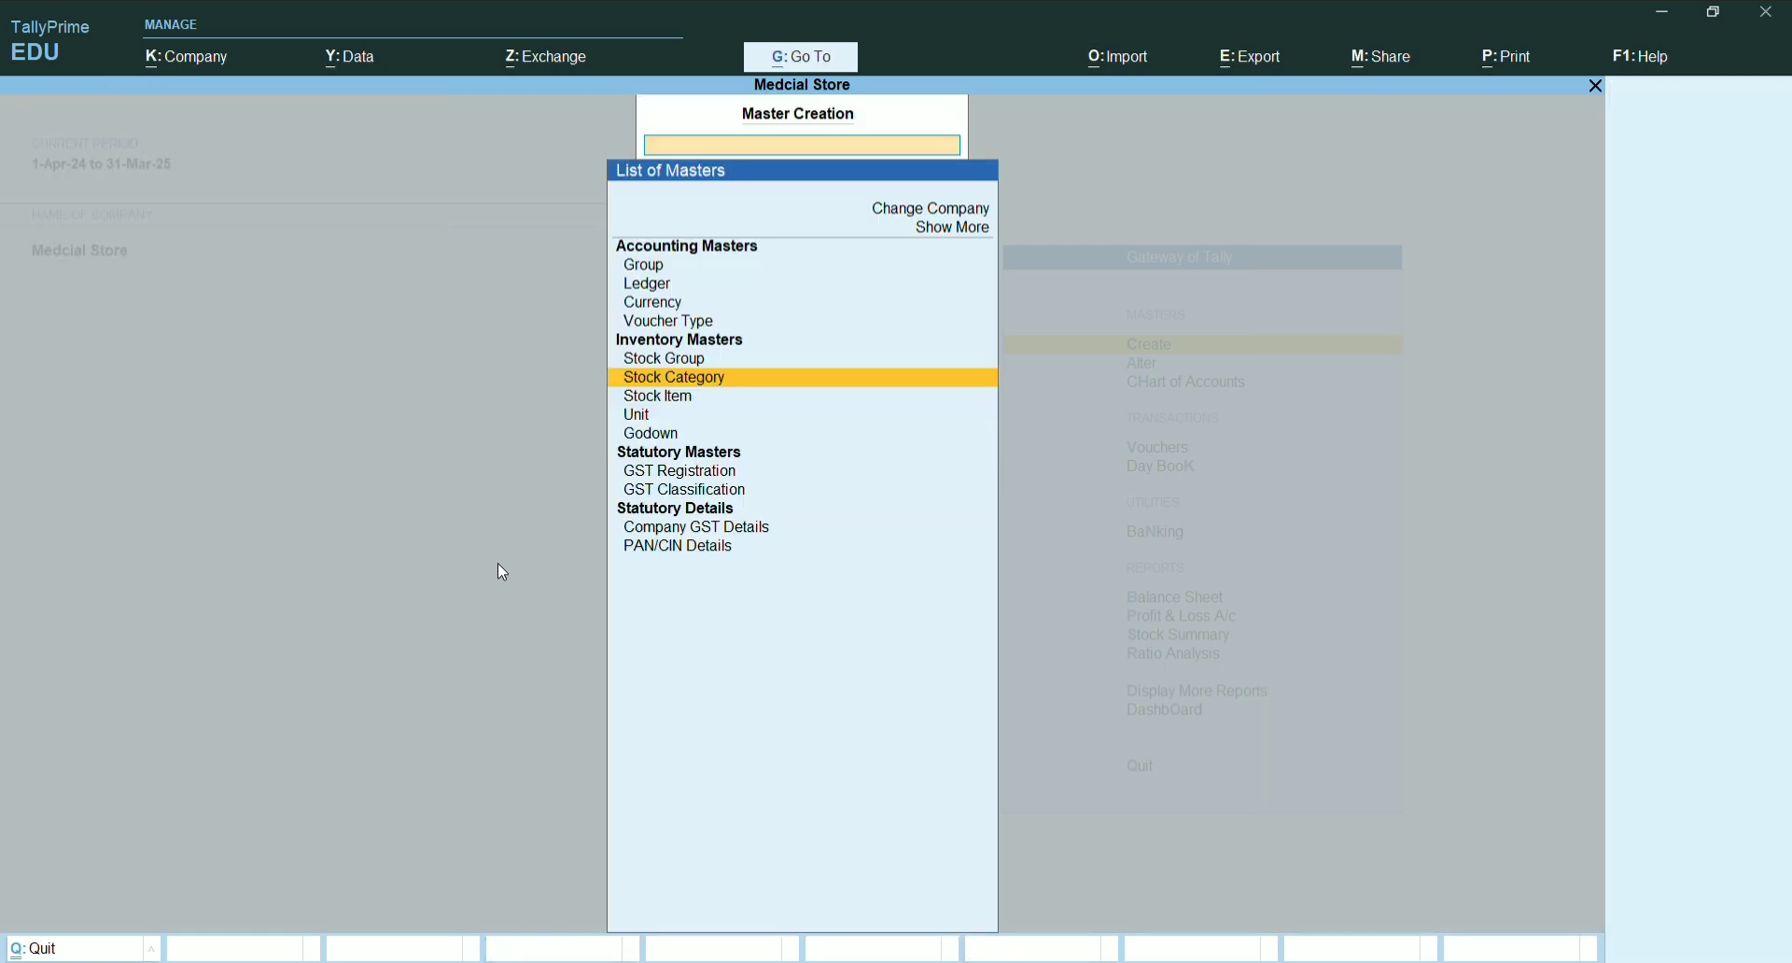
Start a new simple unit with the symbol pce and the formal name Pice
key(Down)
key(Down)
key(Return)
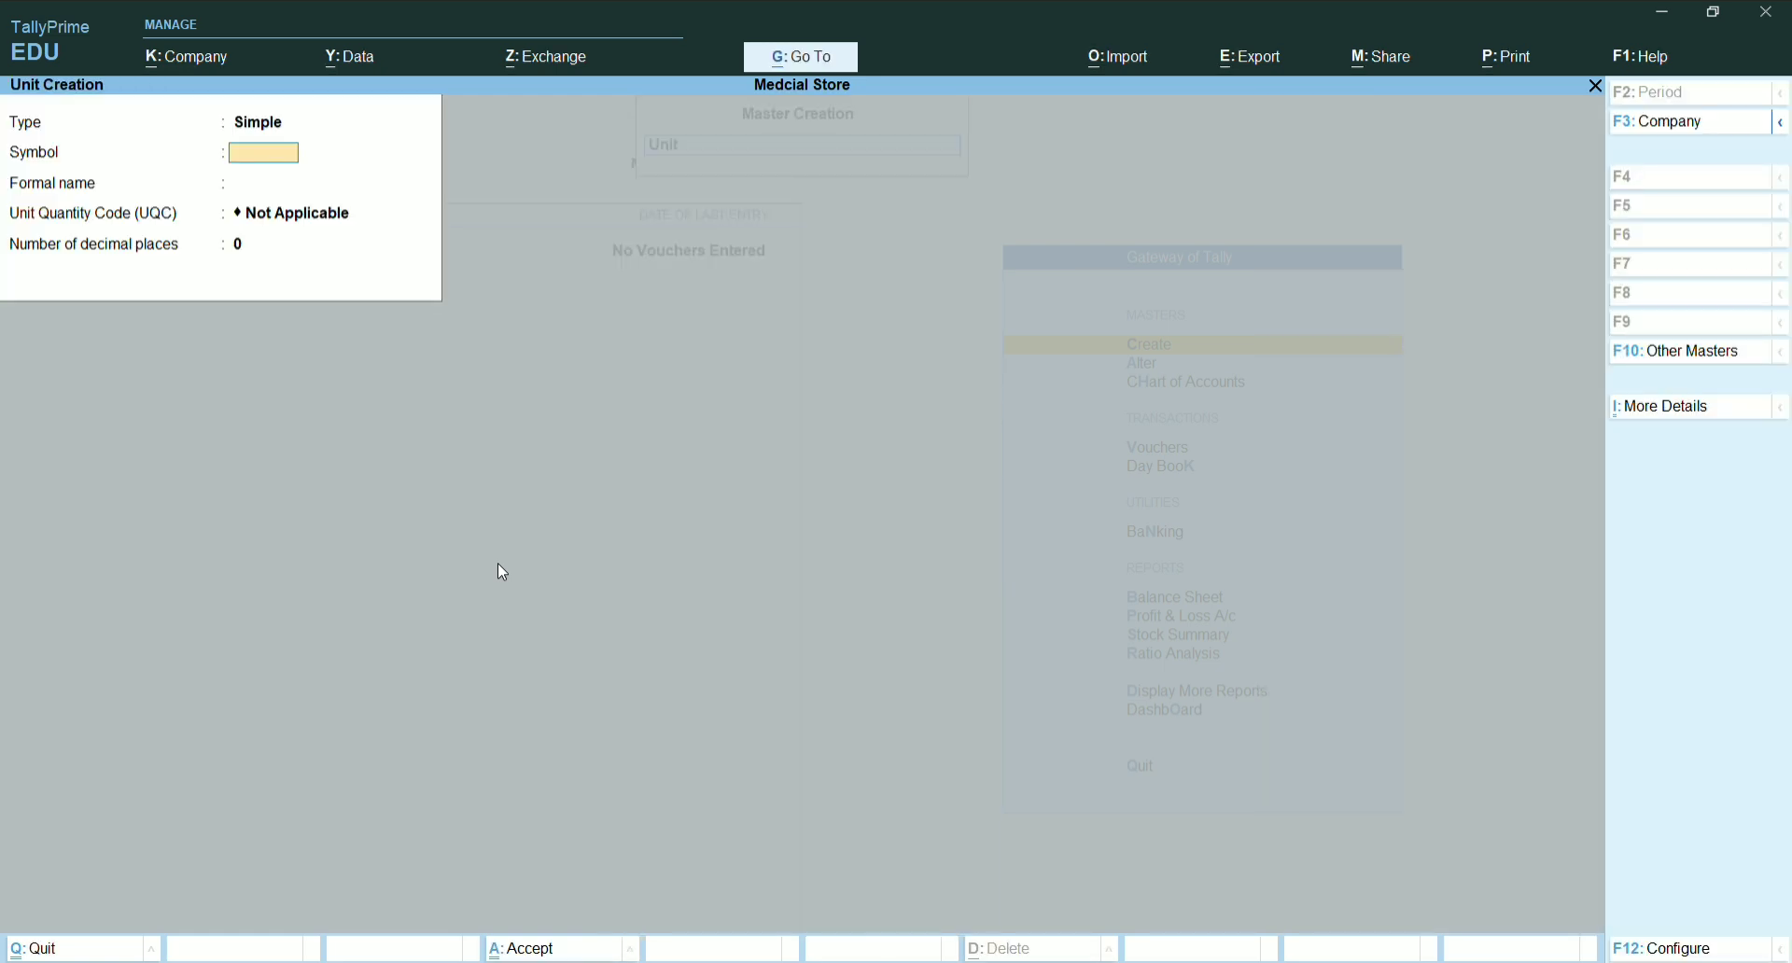
text(pce)
key(Return)
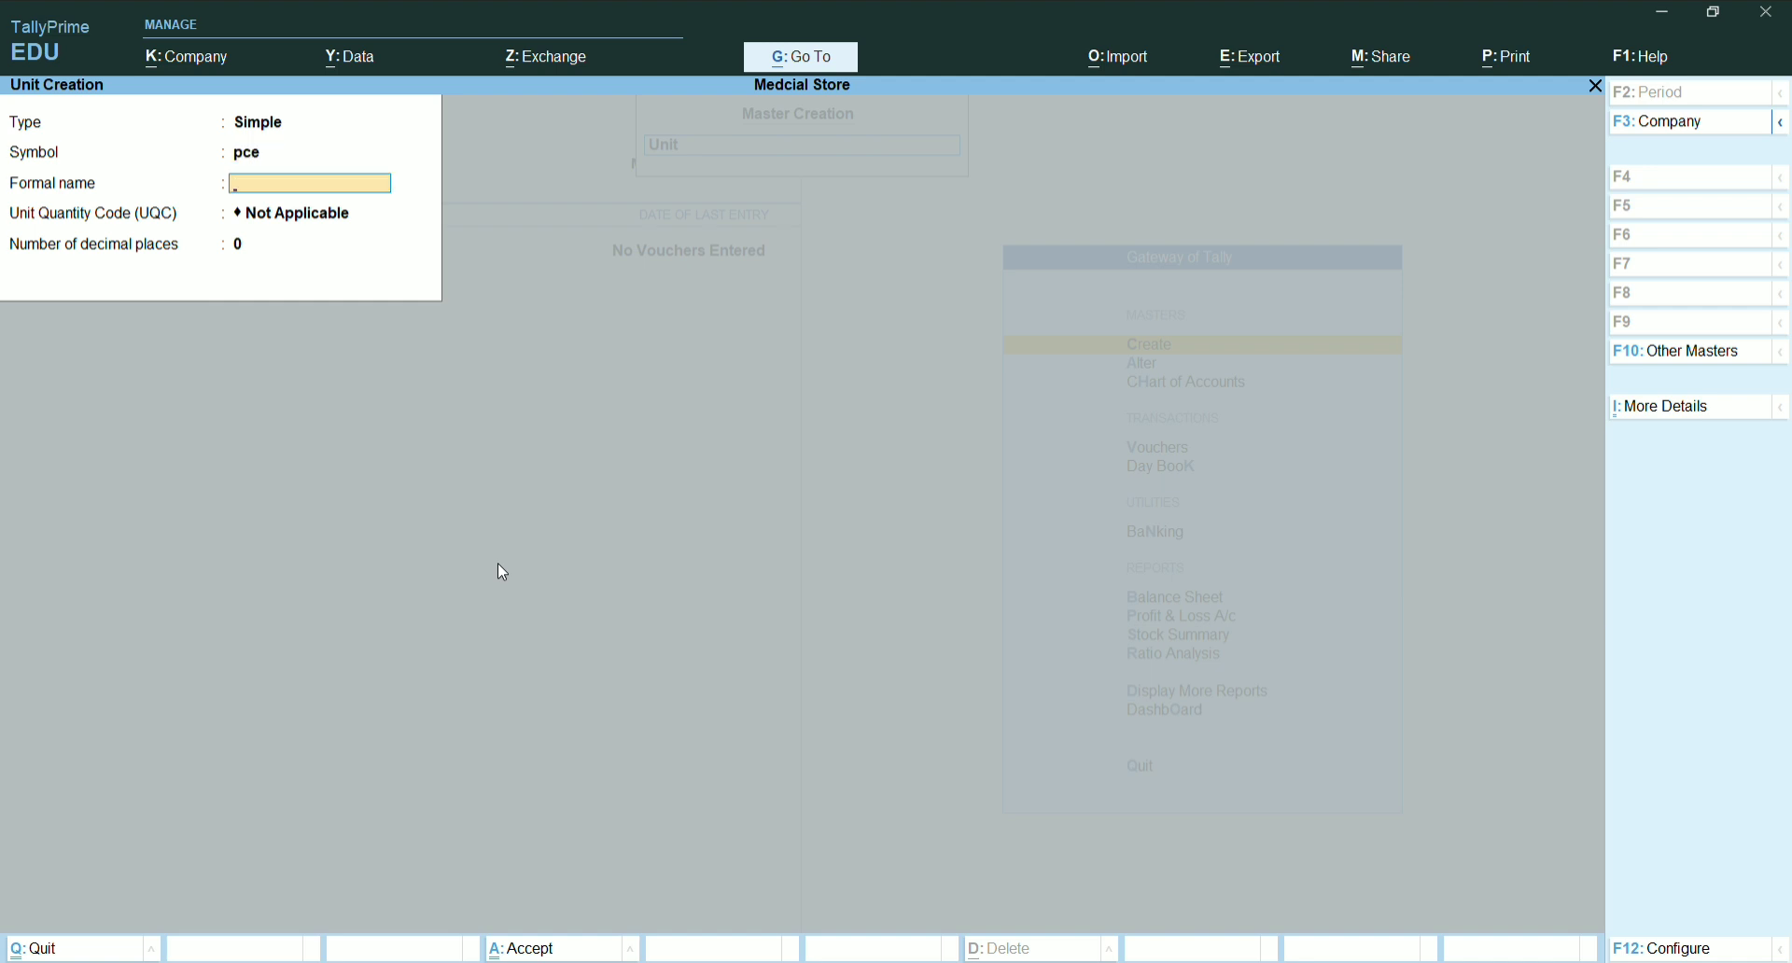
text(Pice)
key(Return)
Set the unit's quantity code to PCS-PIECES, keep 0 decimal places, save it and leave unit creation
text(p)
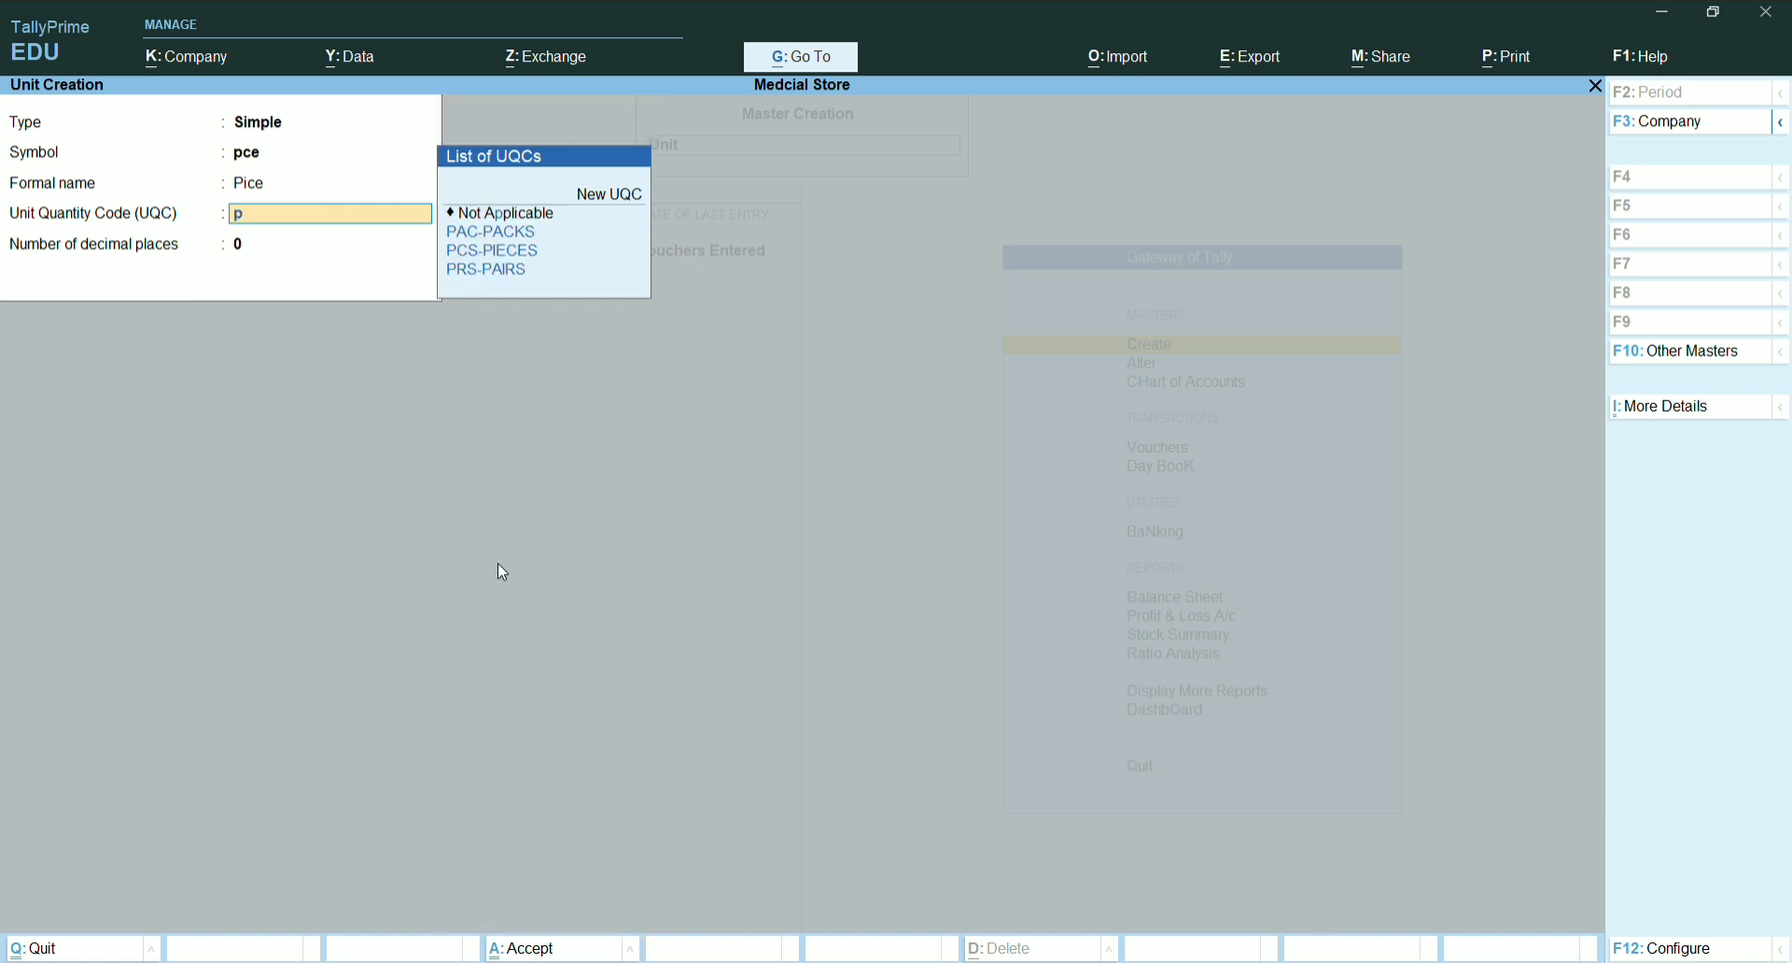
key(Down)
key(Down)
key(Return)
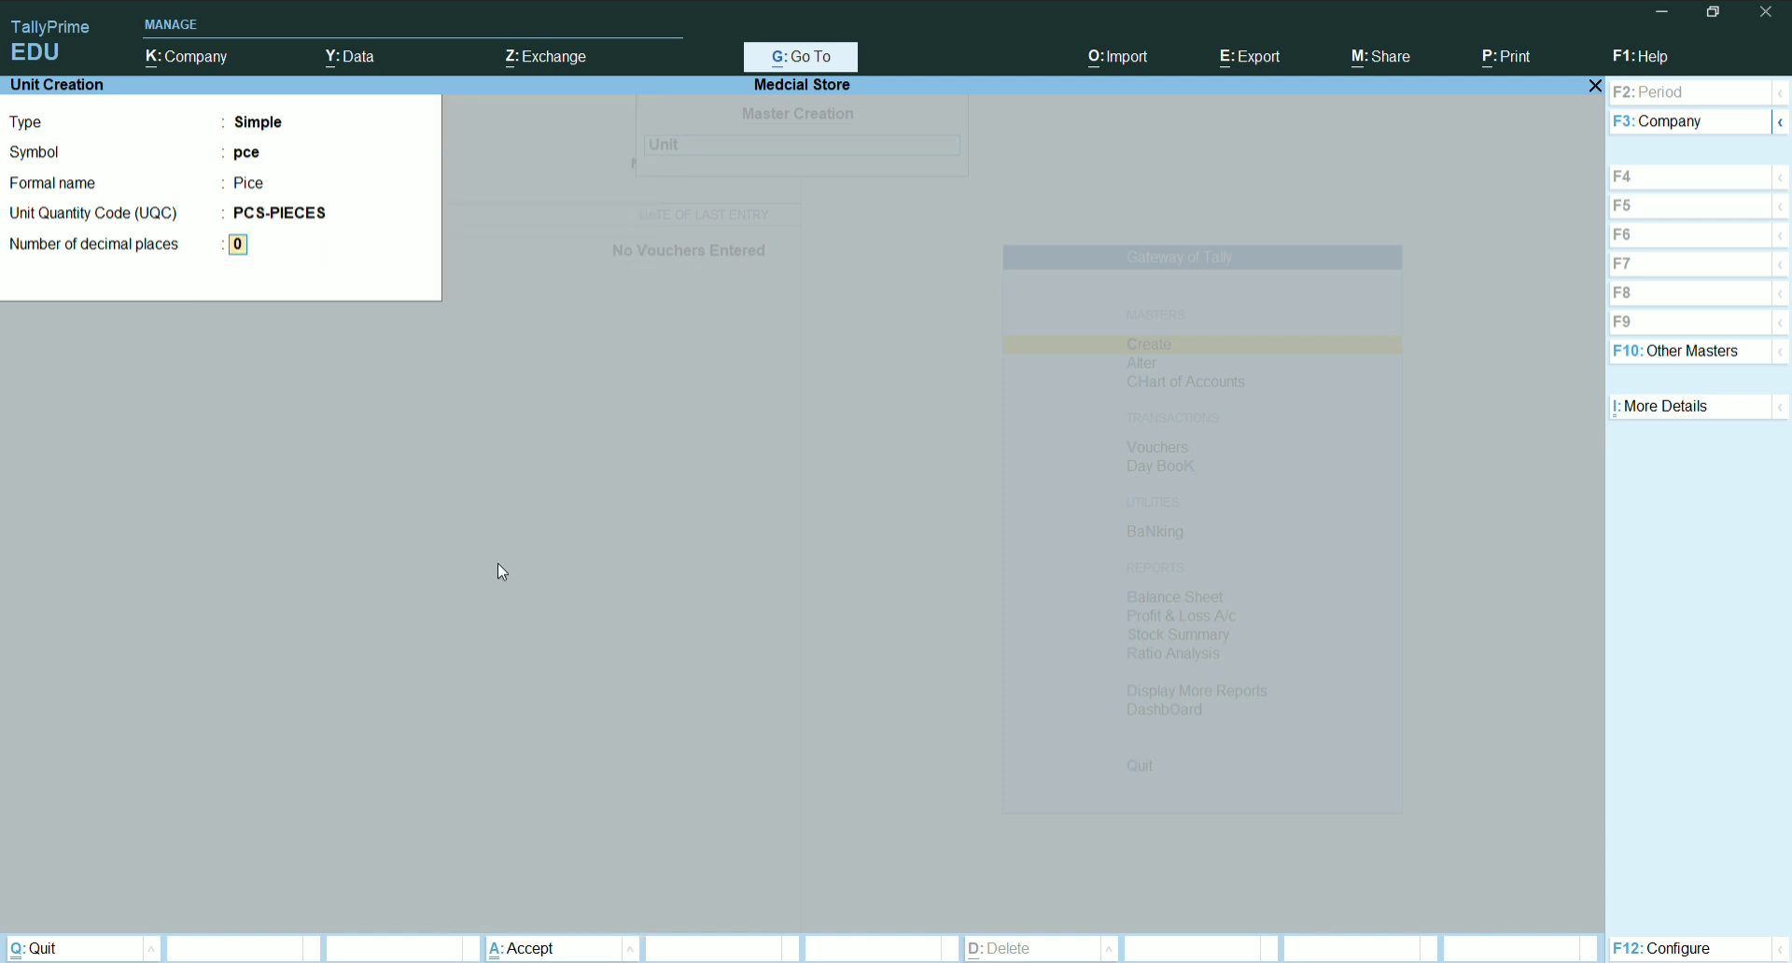
key(Return)
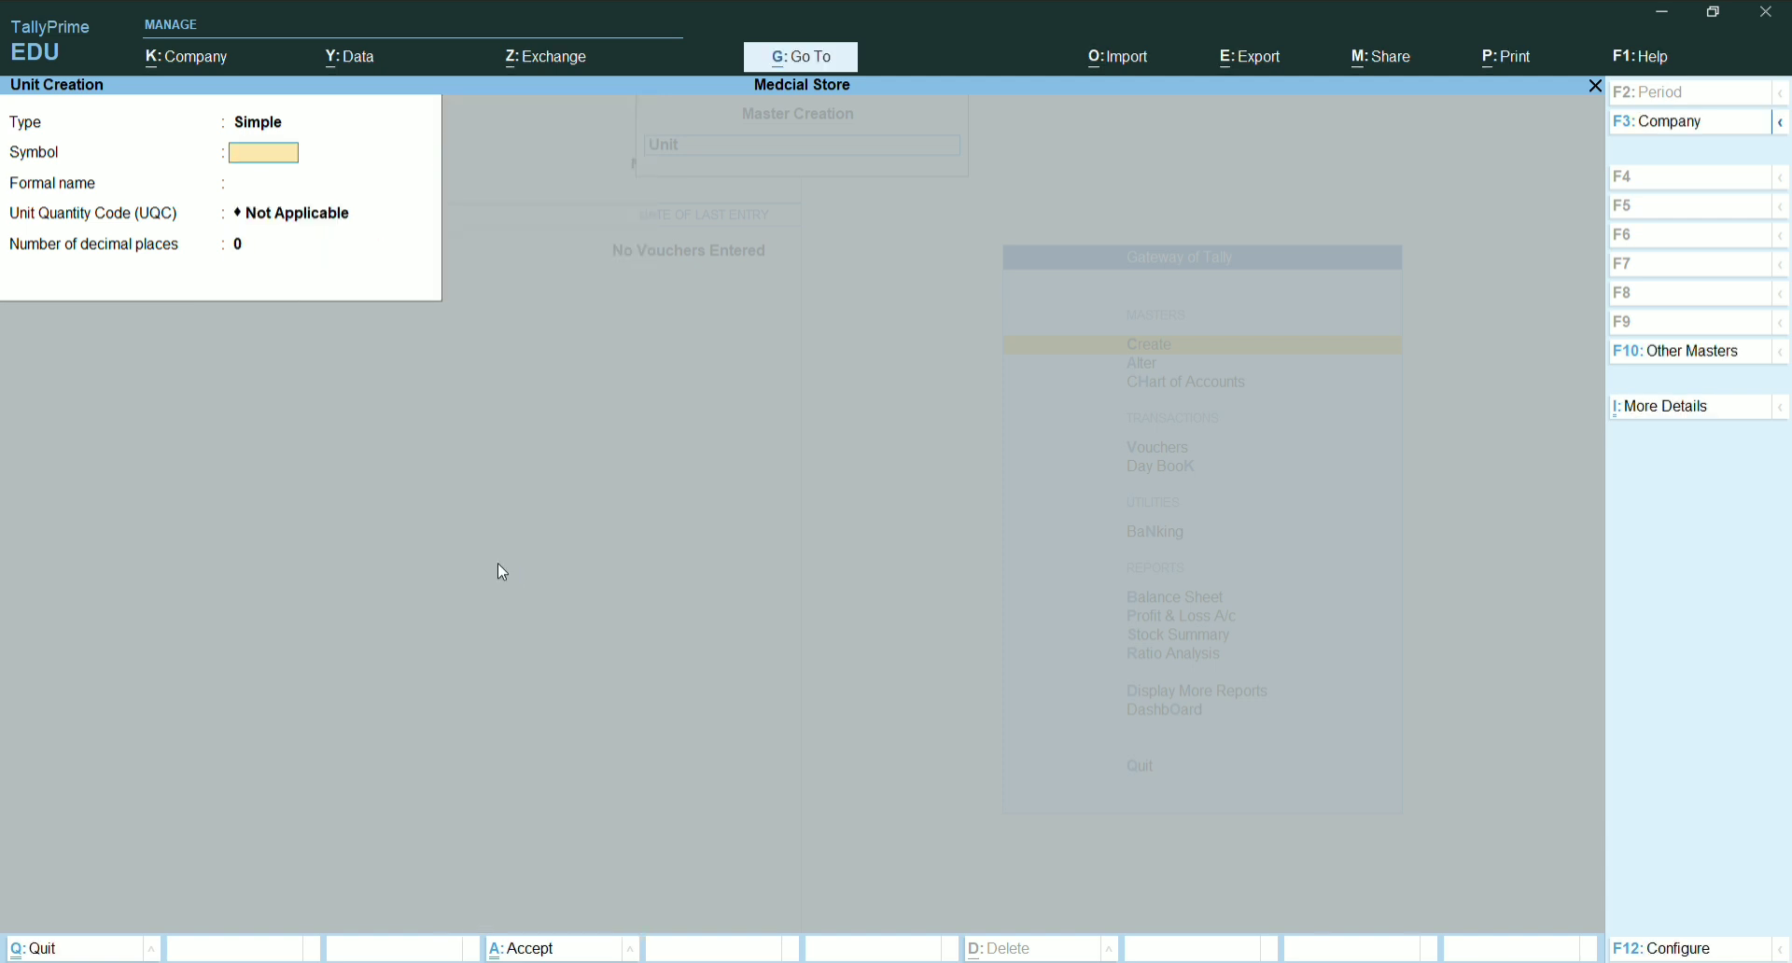
key(Escape)
key(y)
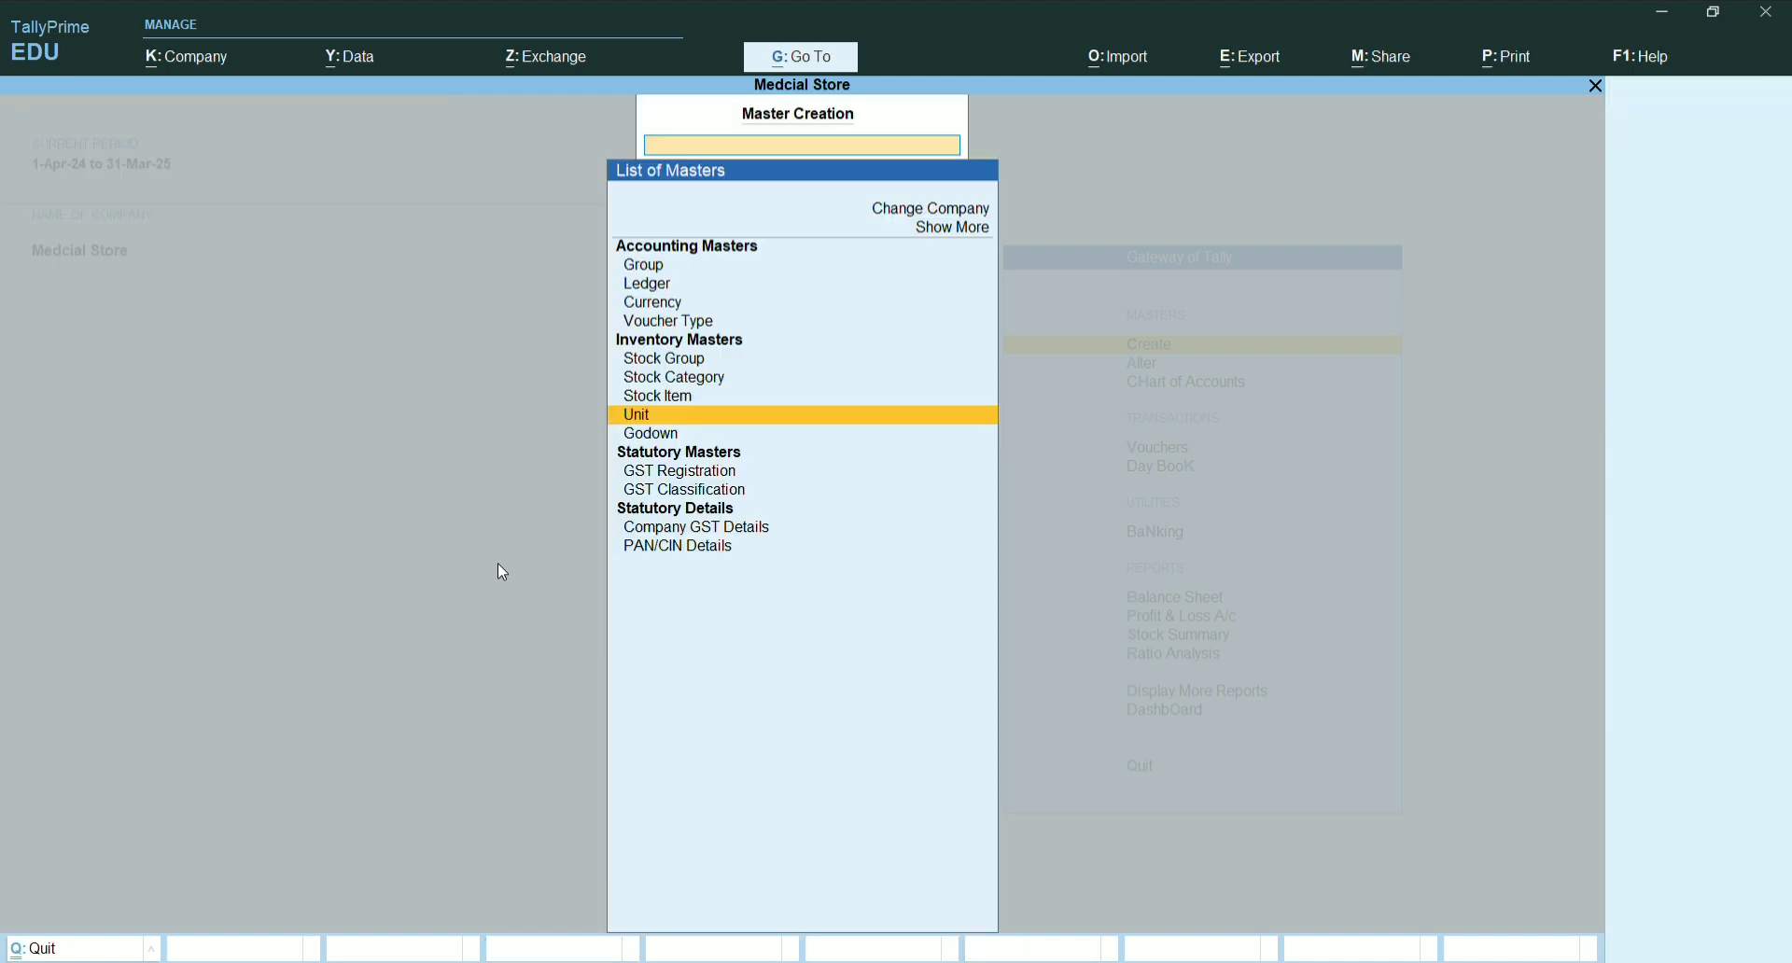
Start a stock item named Paracetmol under the group Medcine, with category PCM and unit pce
key(Up)
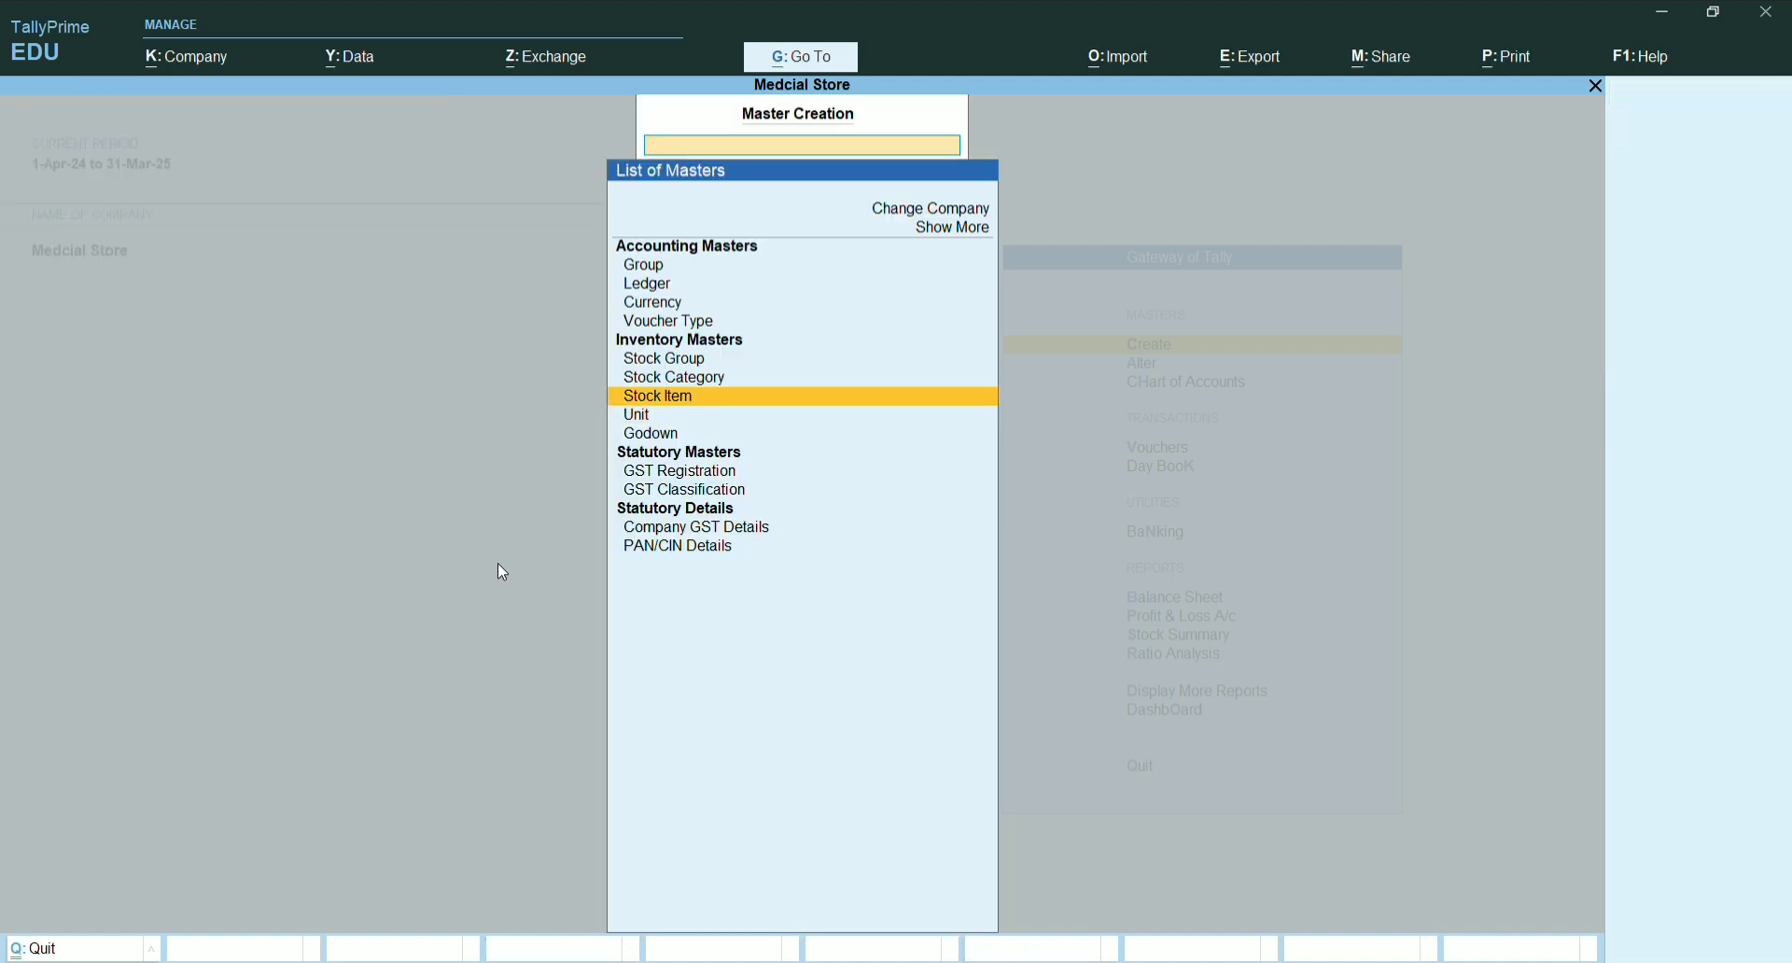
key(Return)
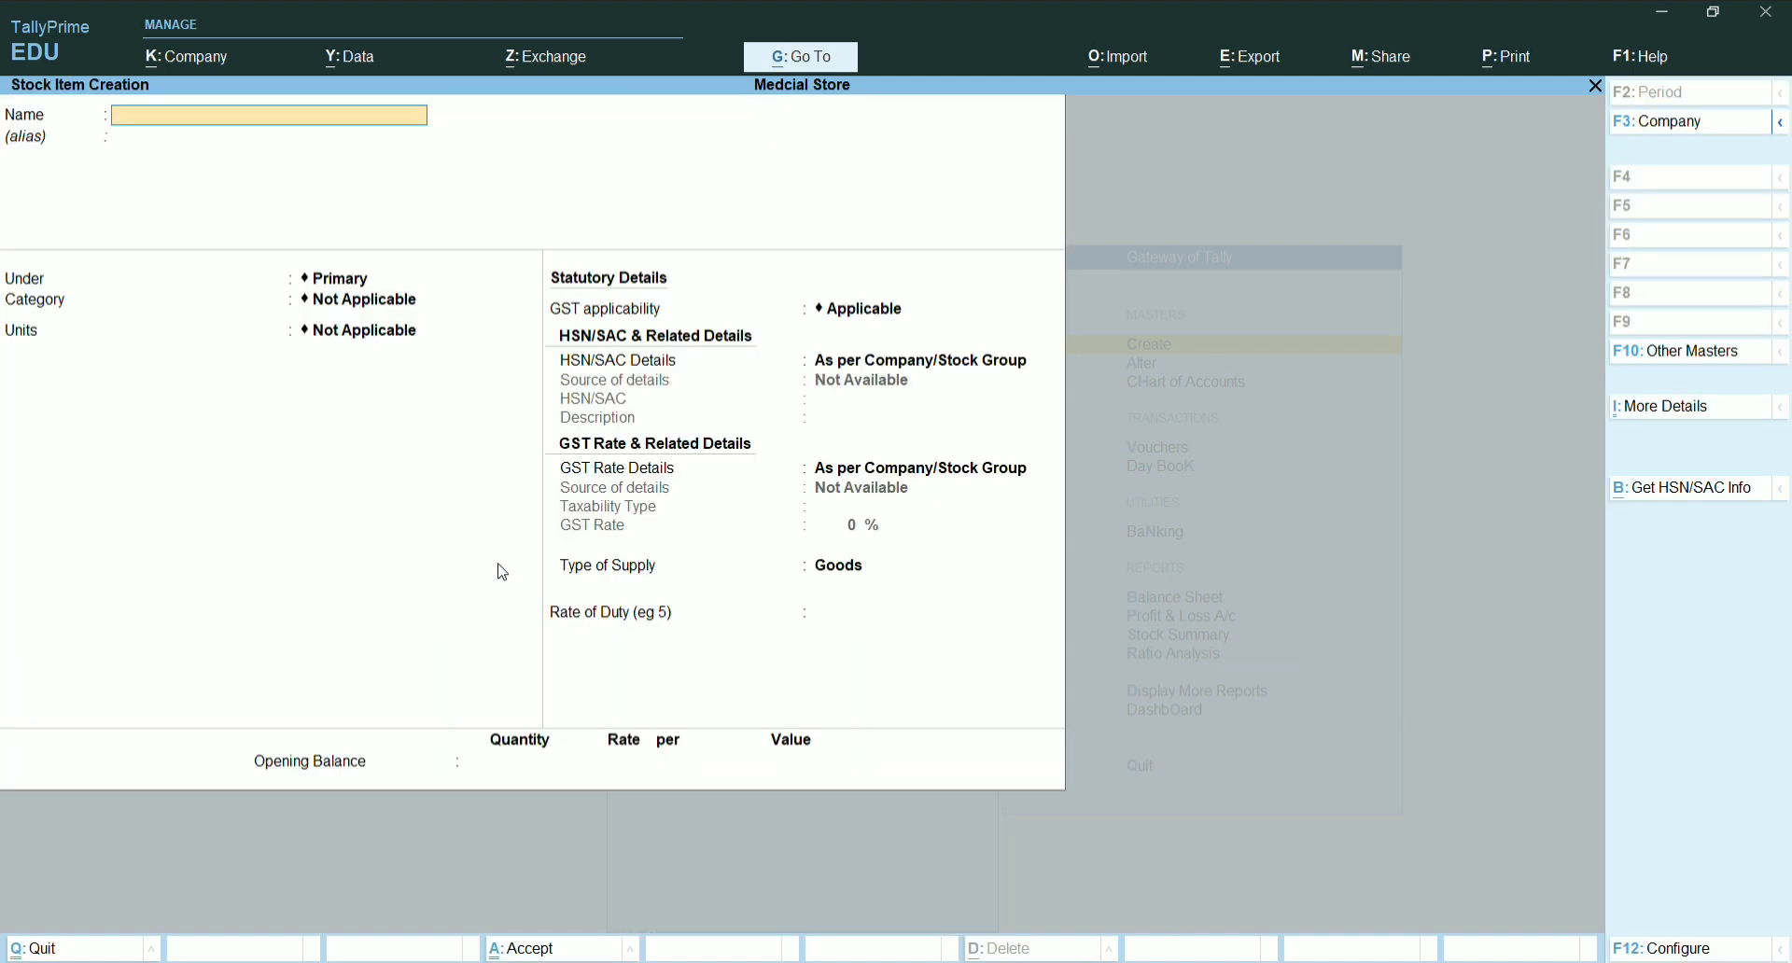
text(Paracetmol)
key(Return)
key(Down)
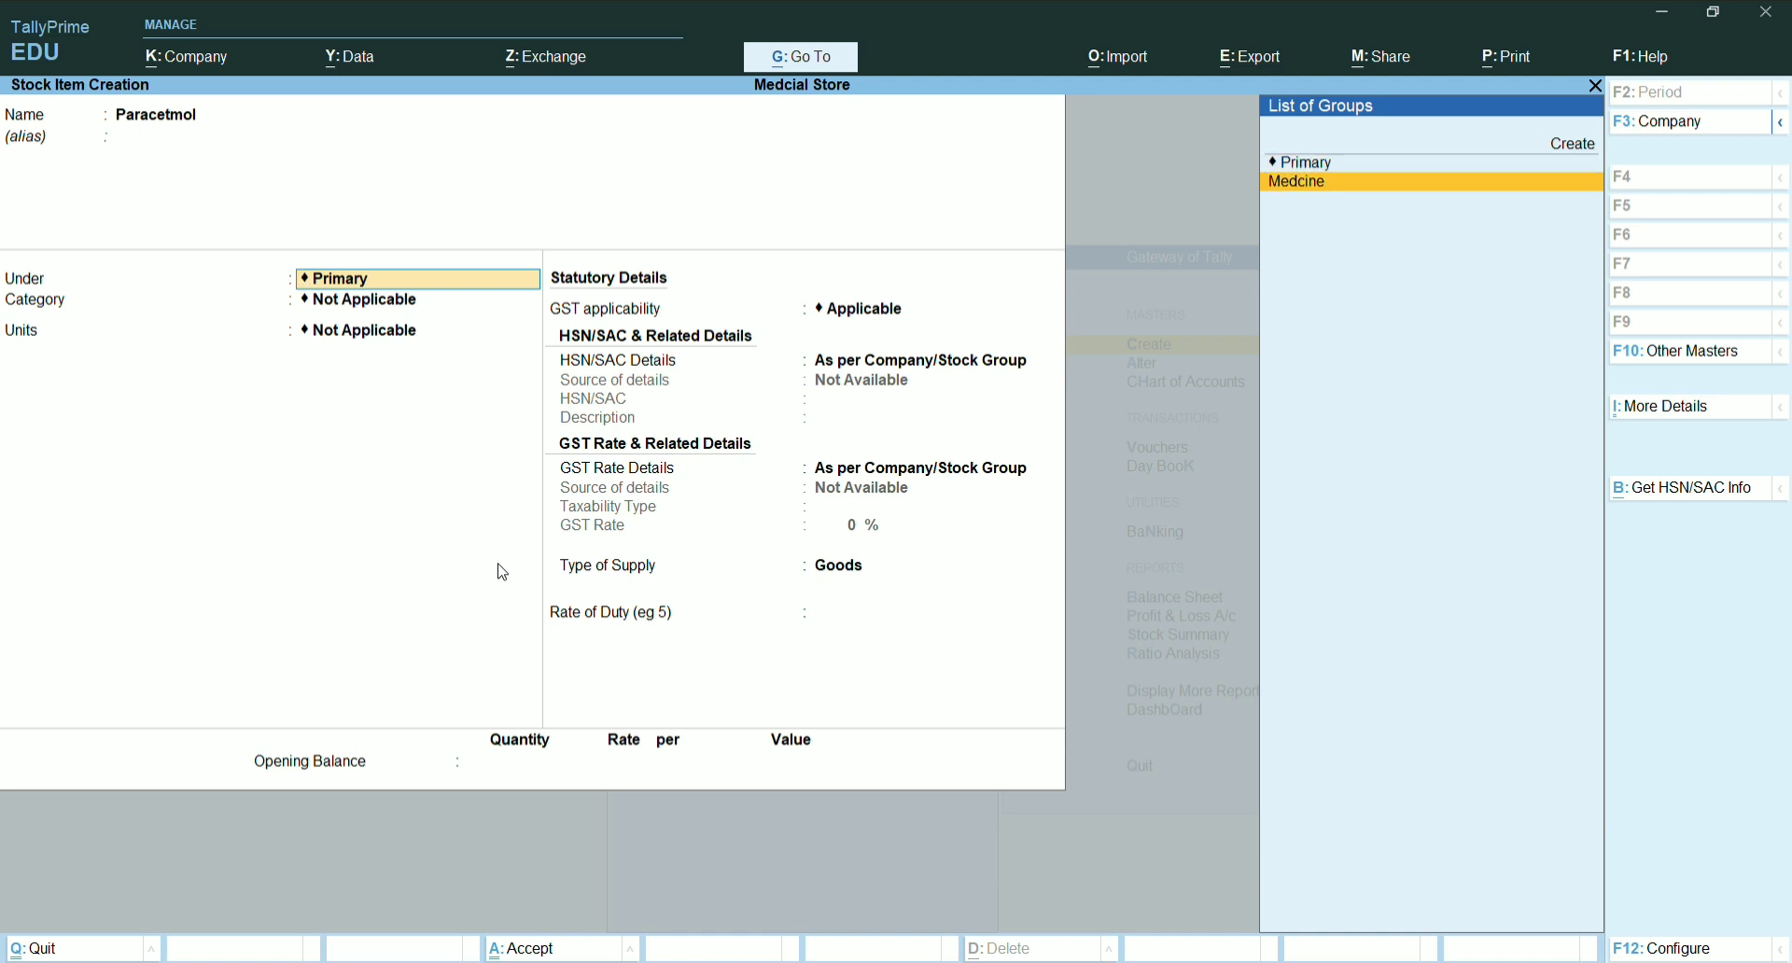
key(Return)
key(Down)
key(Return)
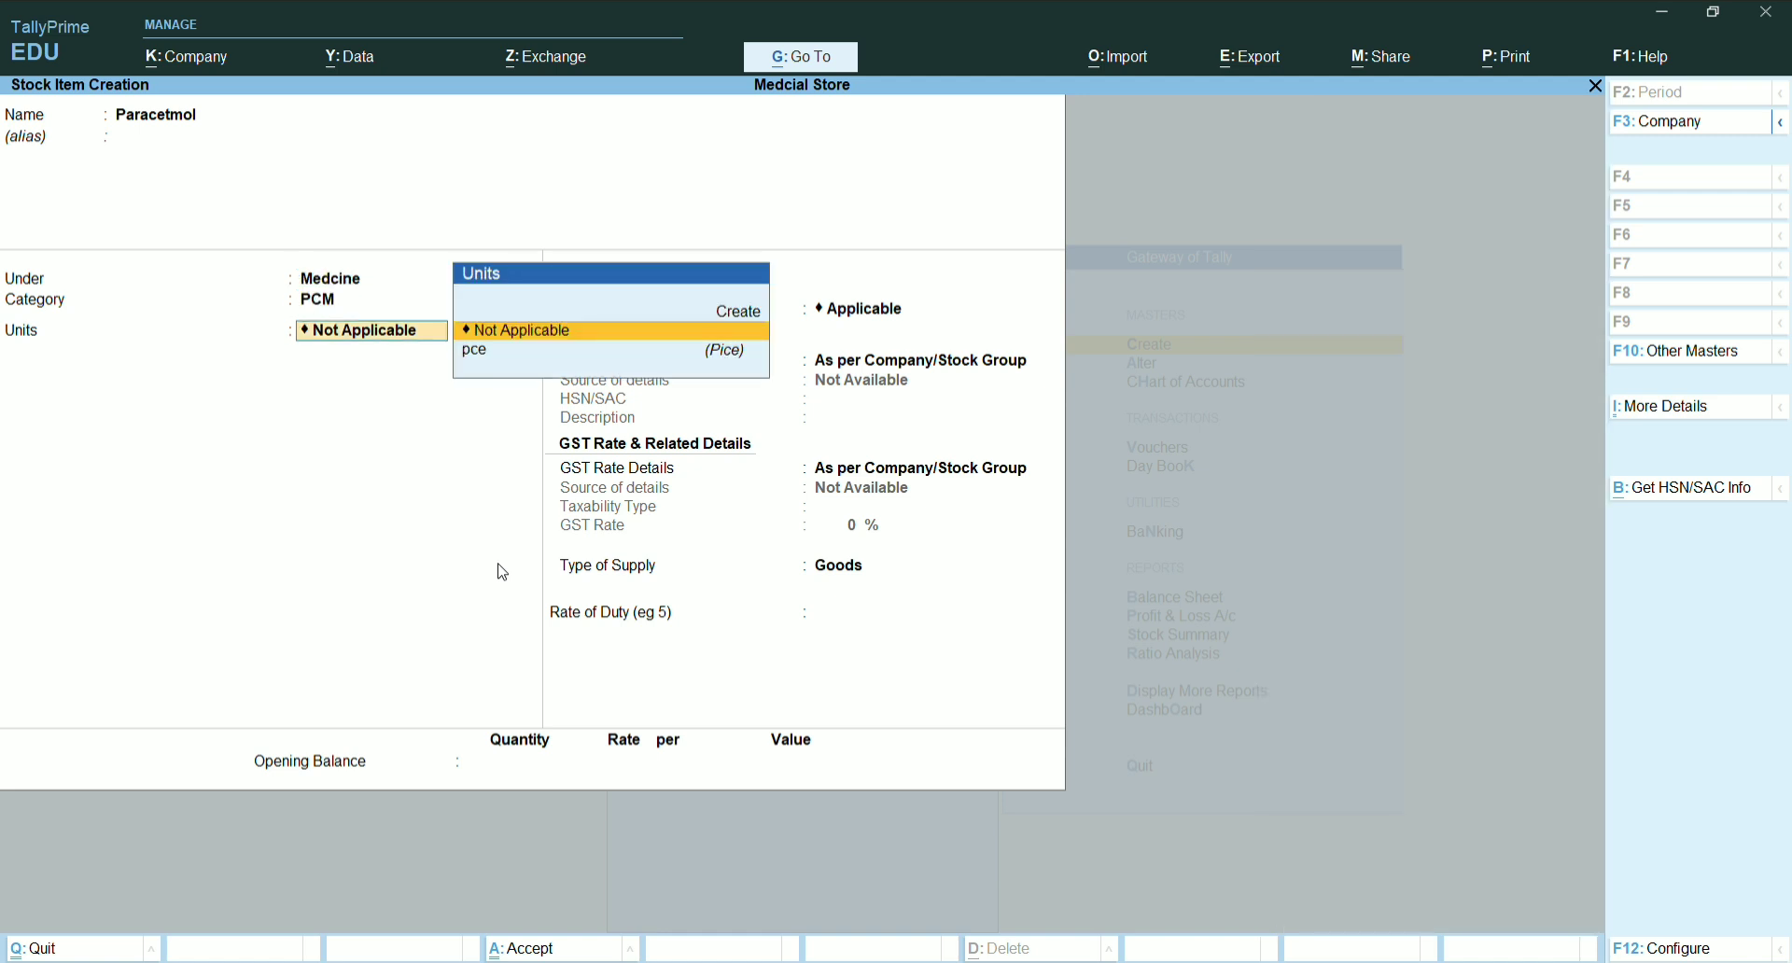
key(Down)
key(Return)
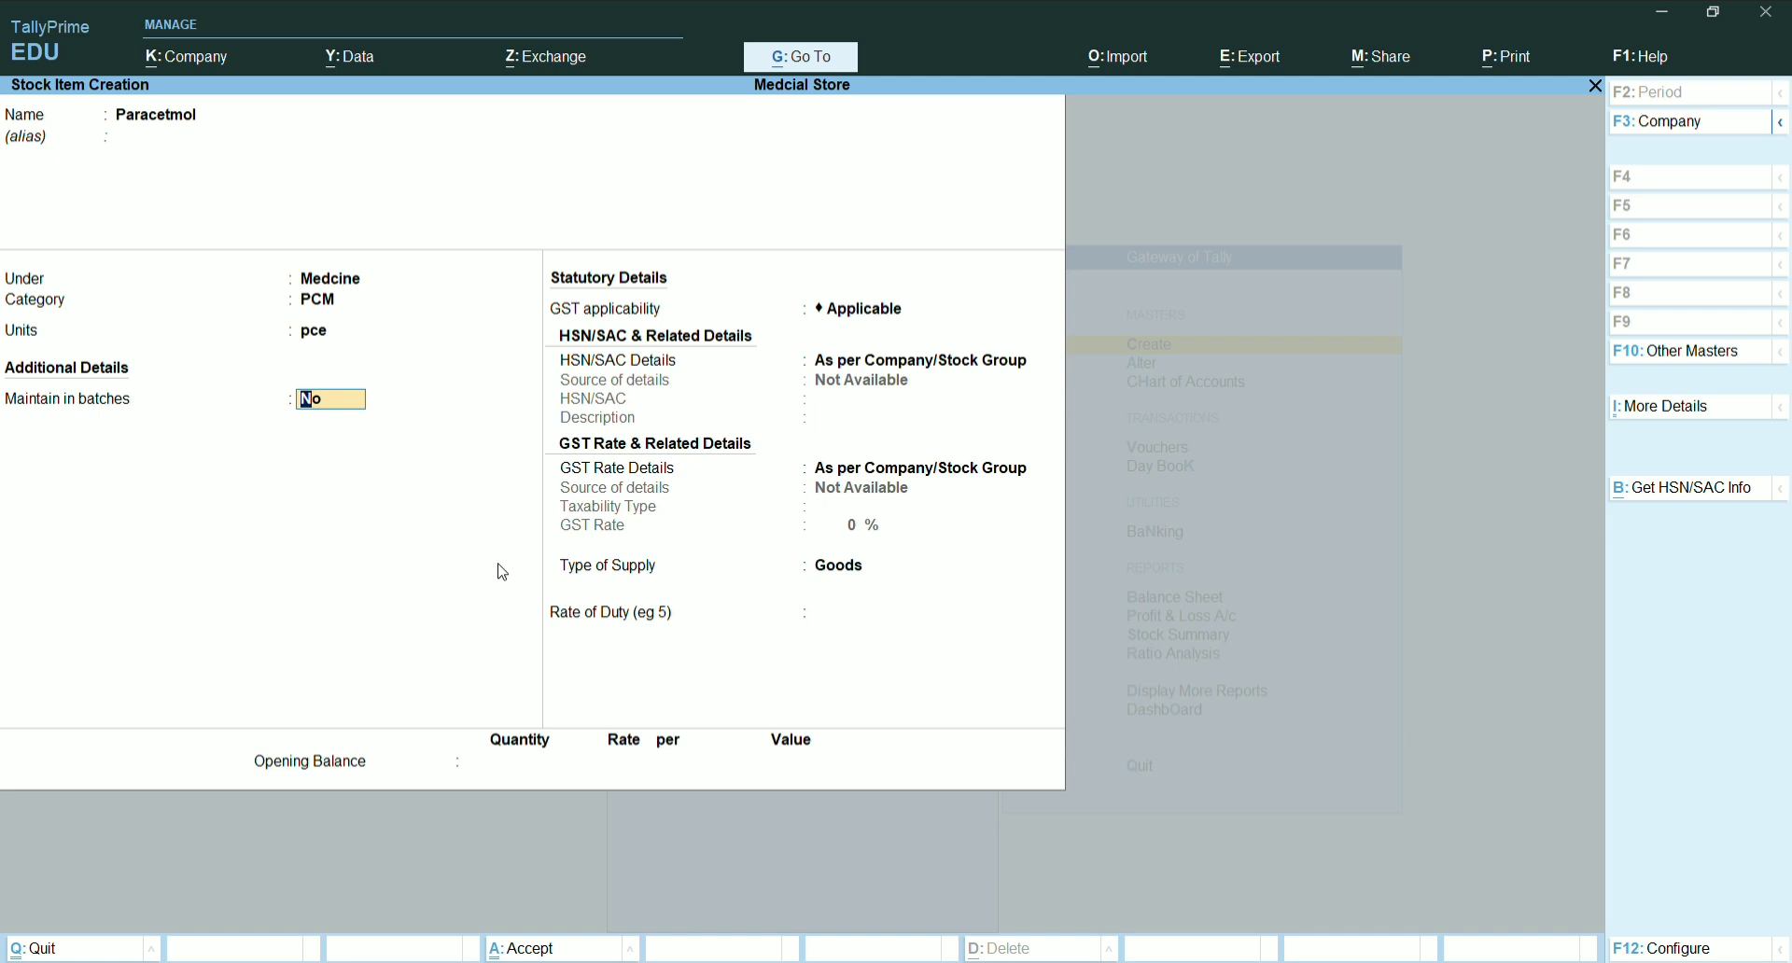
Maintain Paracetmol in batches, with manufacturing date tracking and expiry dates set to Yes
text(y)
key(Return)
text(y)
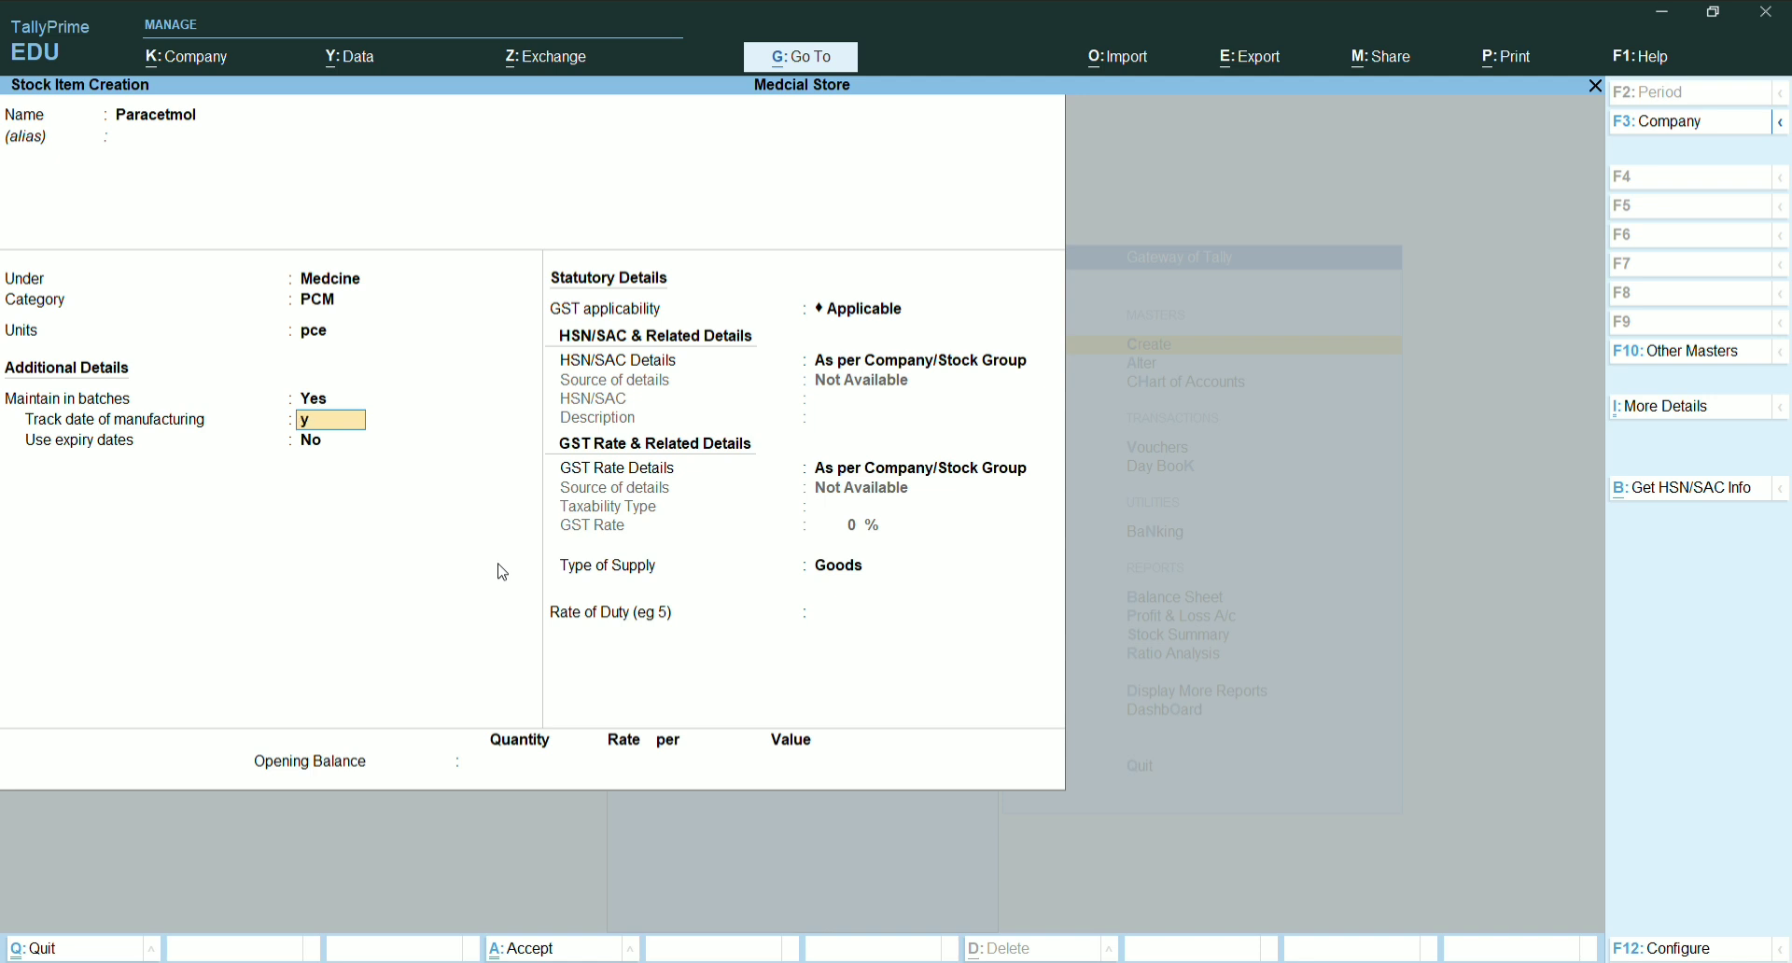
key(Return)
text(y)
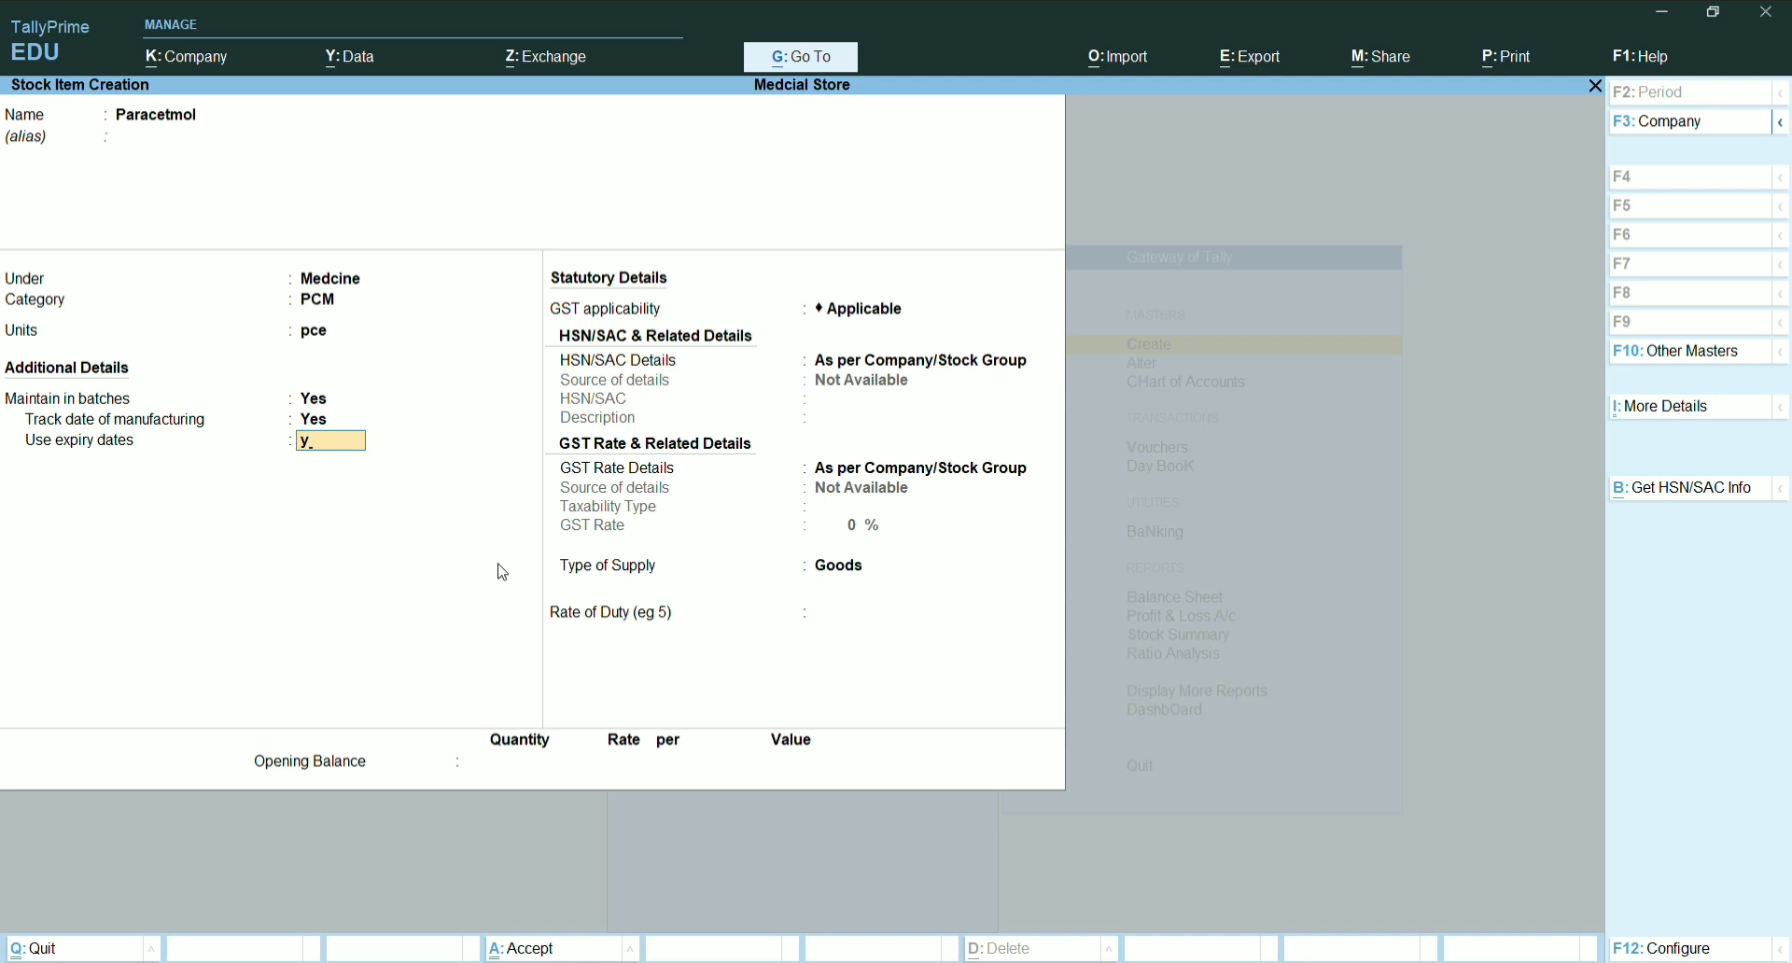
key(Return)
Keep the default GST, HSN/SAC and supply details for Paracetmol and save the stock item
key(Return)
key(Return)
key(Return)
key(Return)
key(Return)
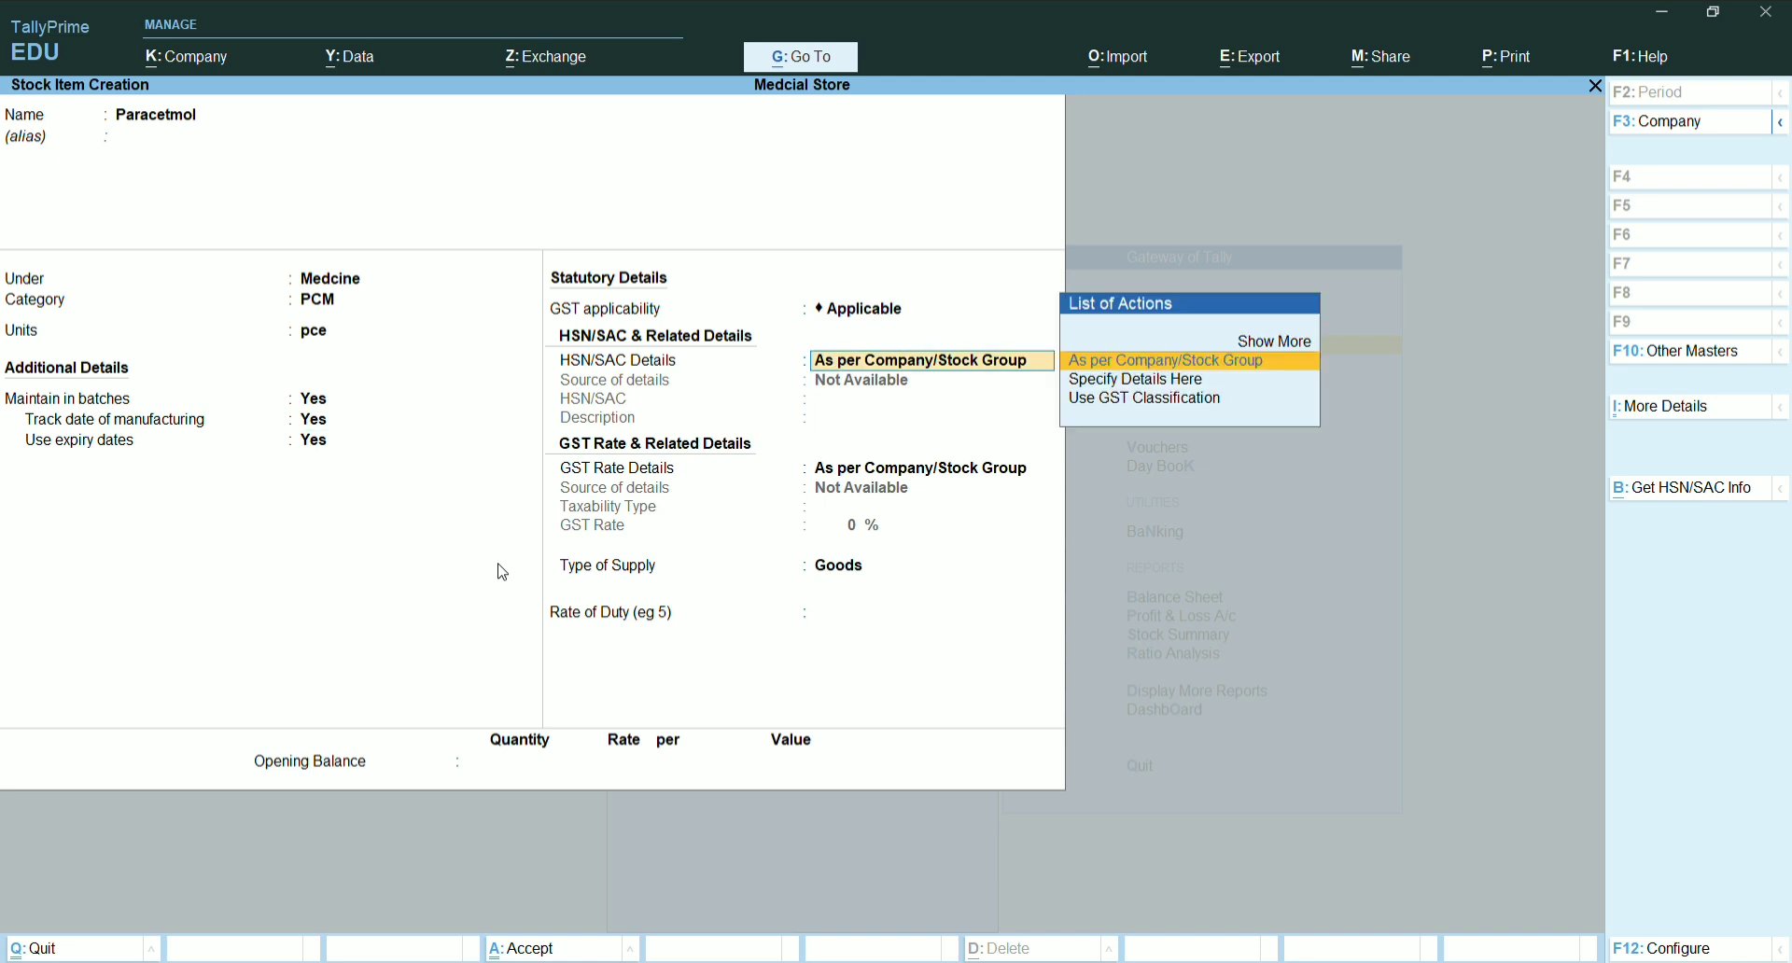
key(Return)
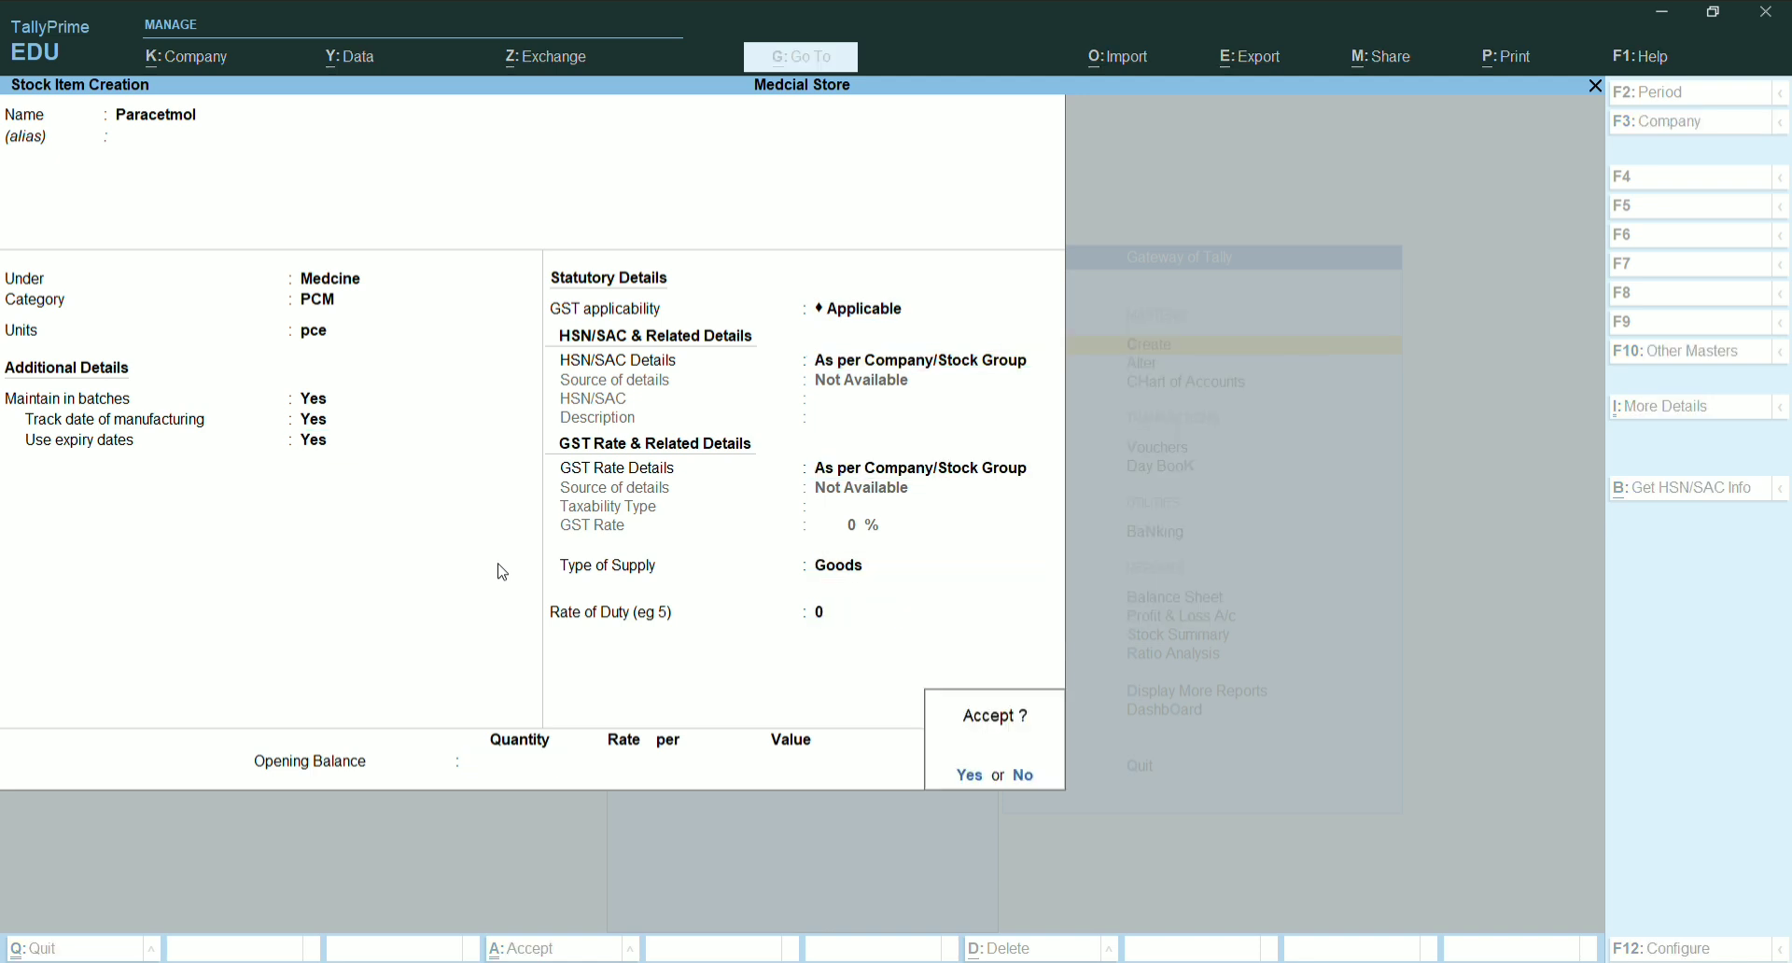
key(Return)
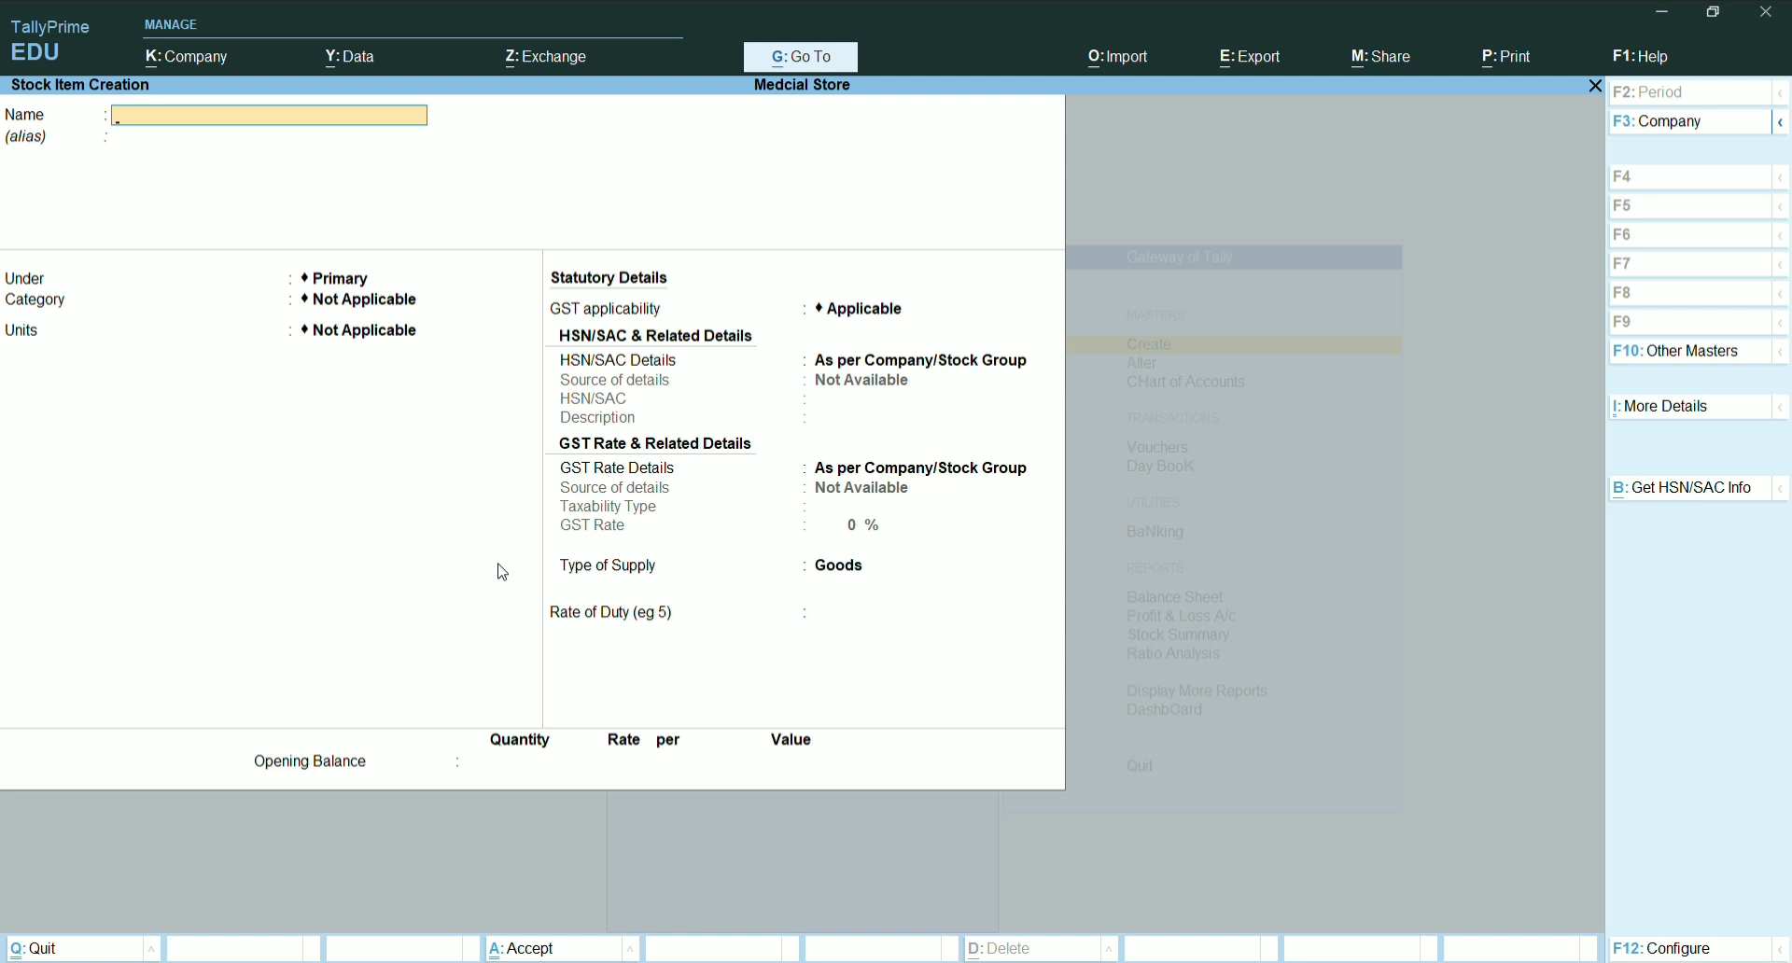
Start a second stock item named Ds under the group Medcine, with category PCM and unit pce
text(Ds)
key(Return)
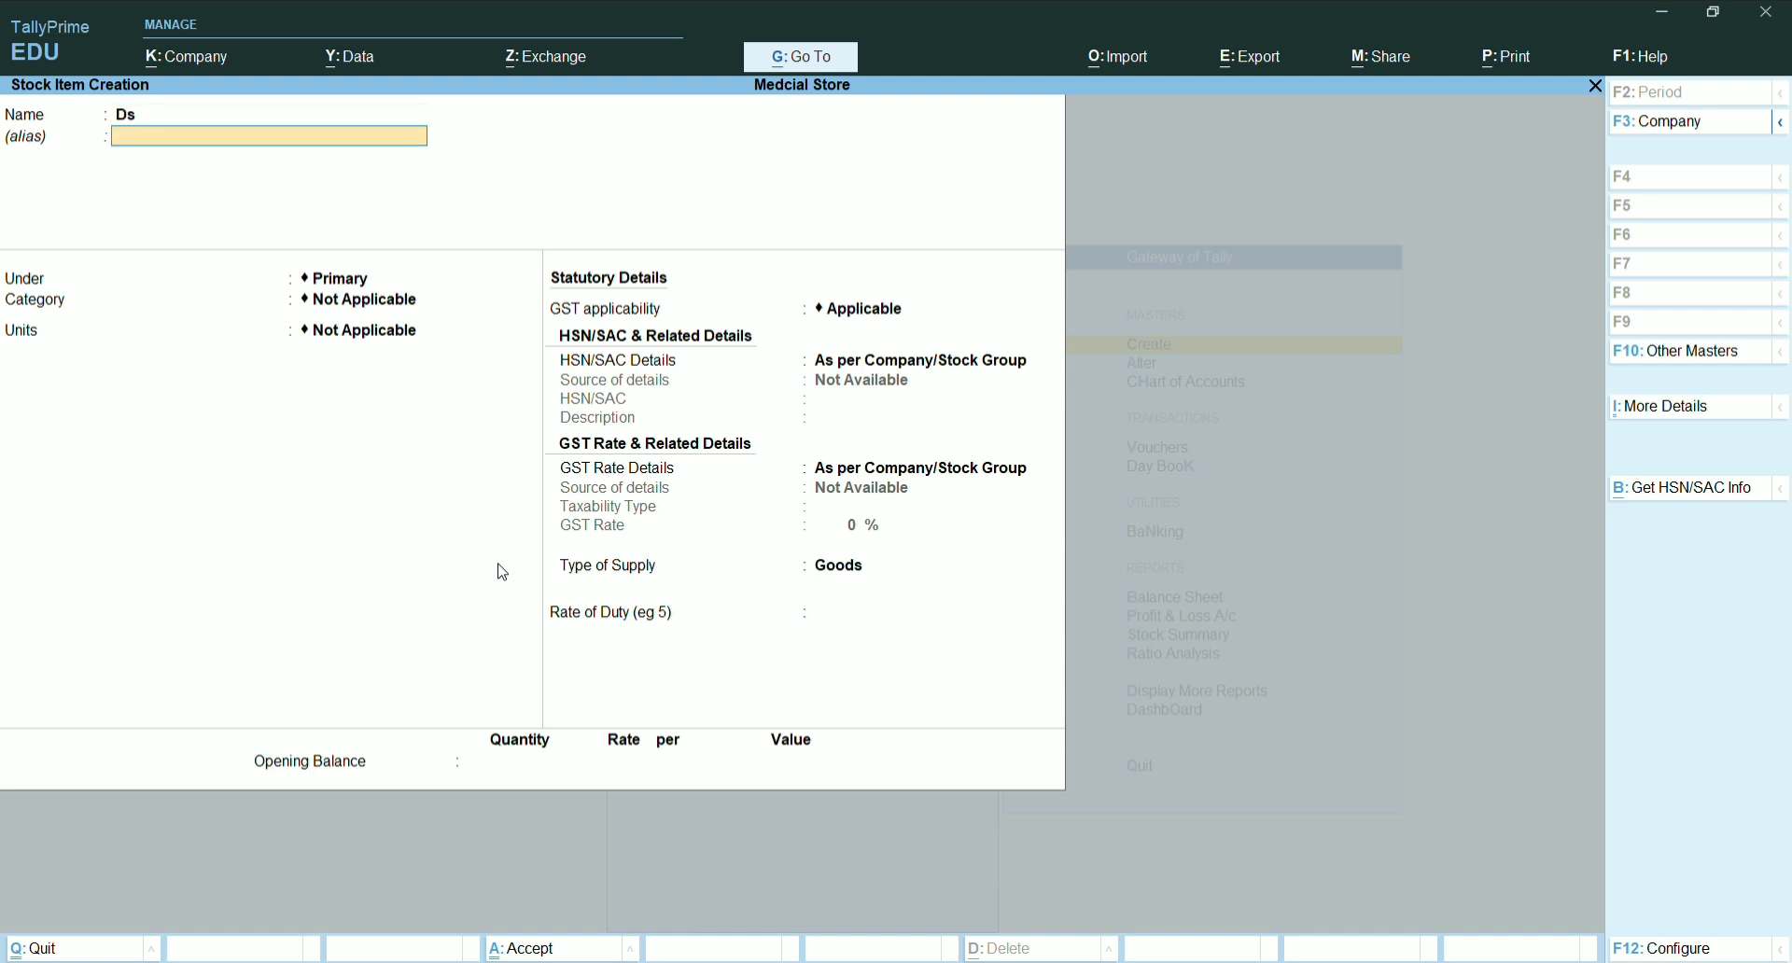
key(Return)
key(Down)
key(Return)
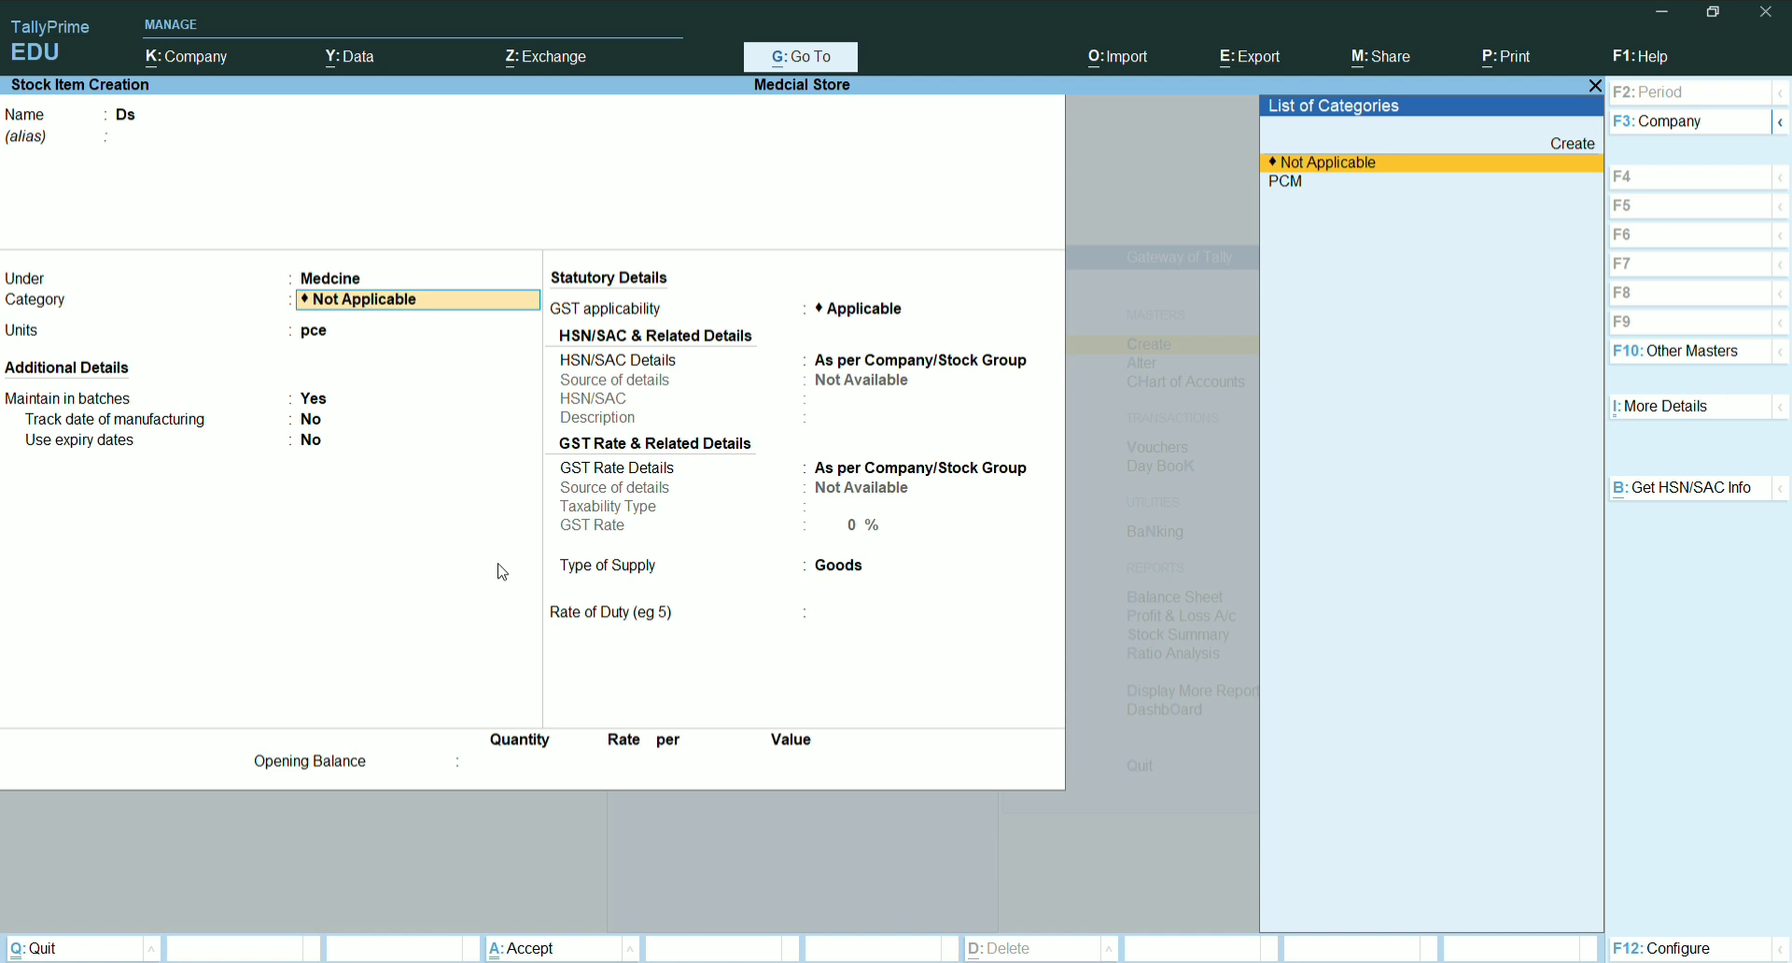
key(Down)
key(Return)
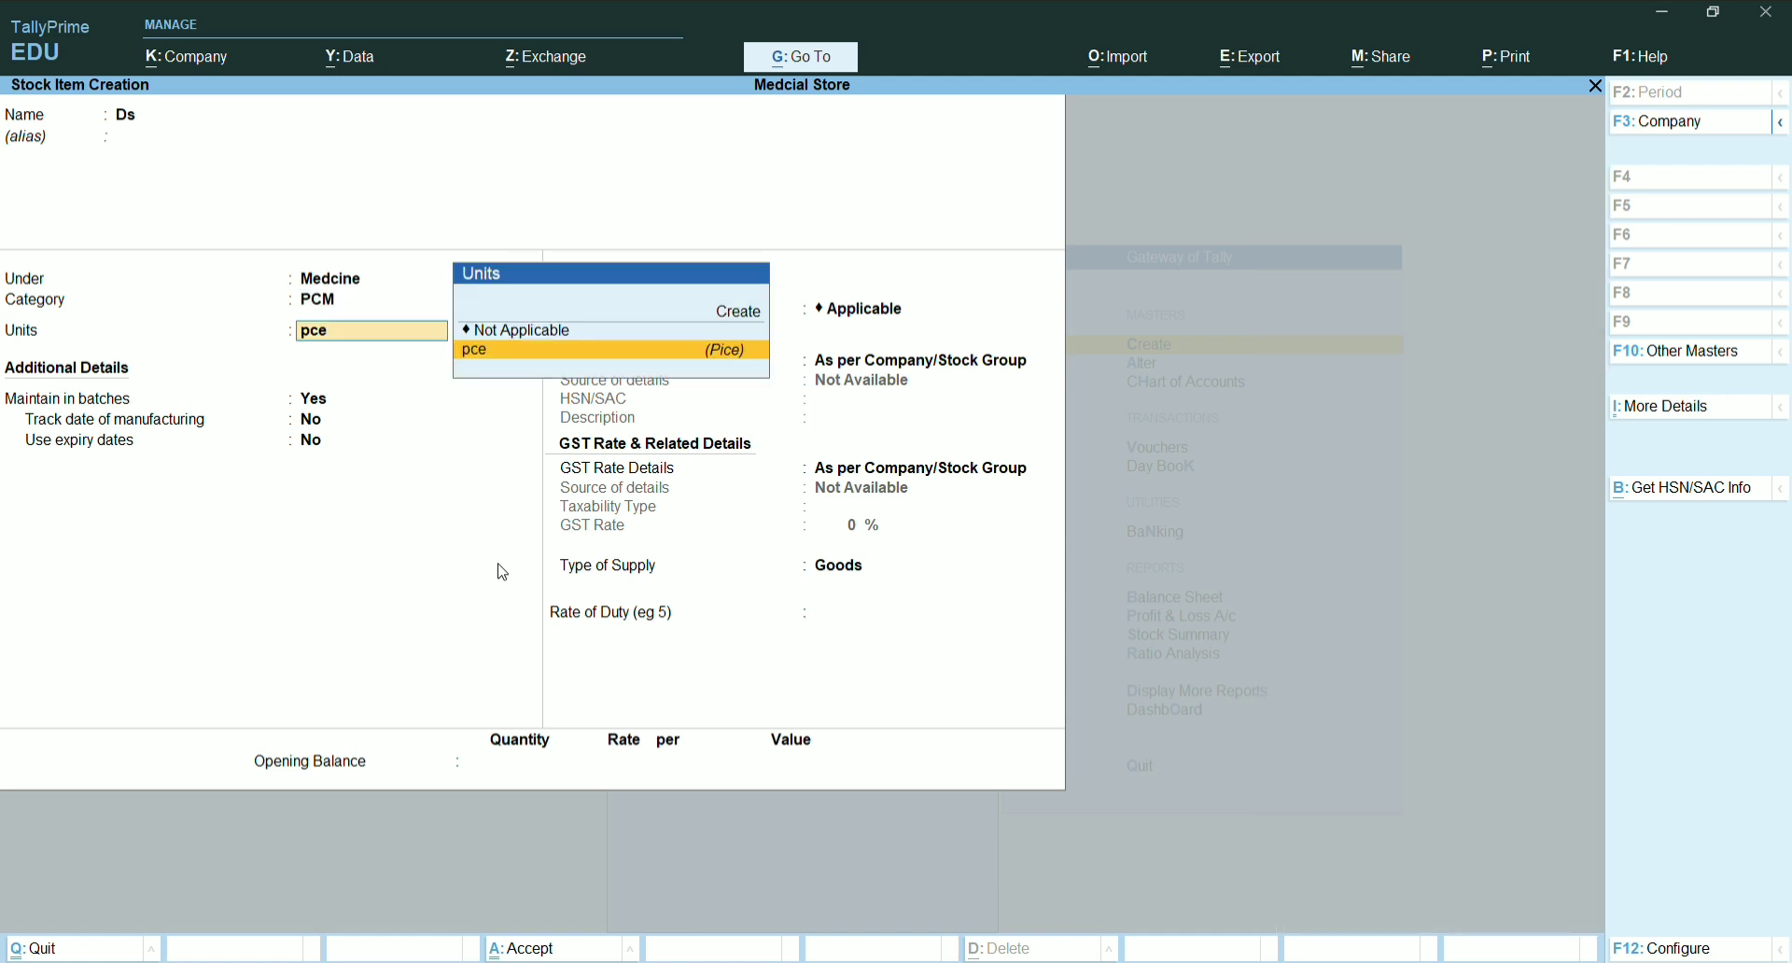
key(Return)
Keep batches on for Ds and set manufacturing date tracking and expiry dates to Yes
key(Return)
text(y)
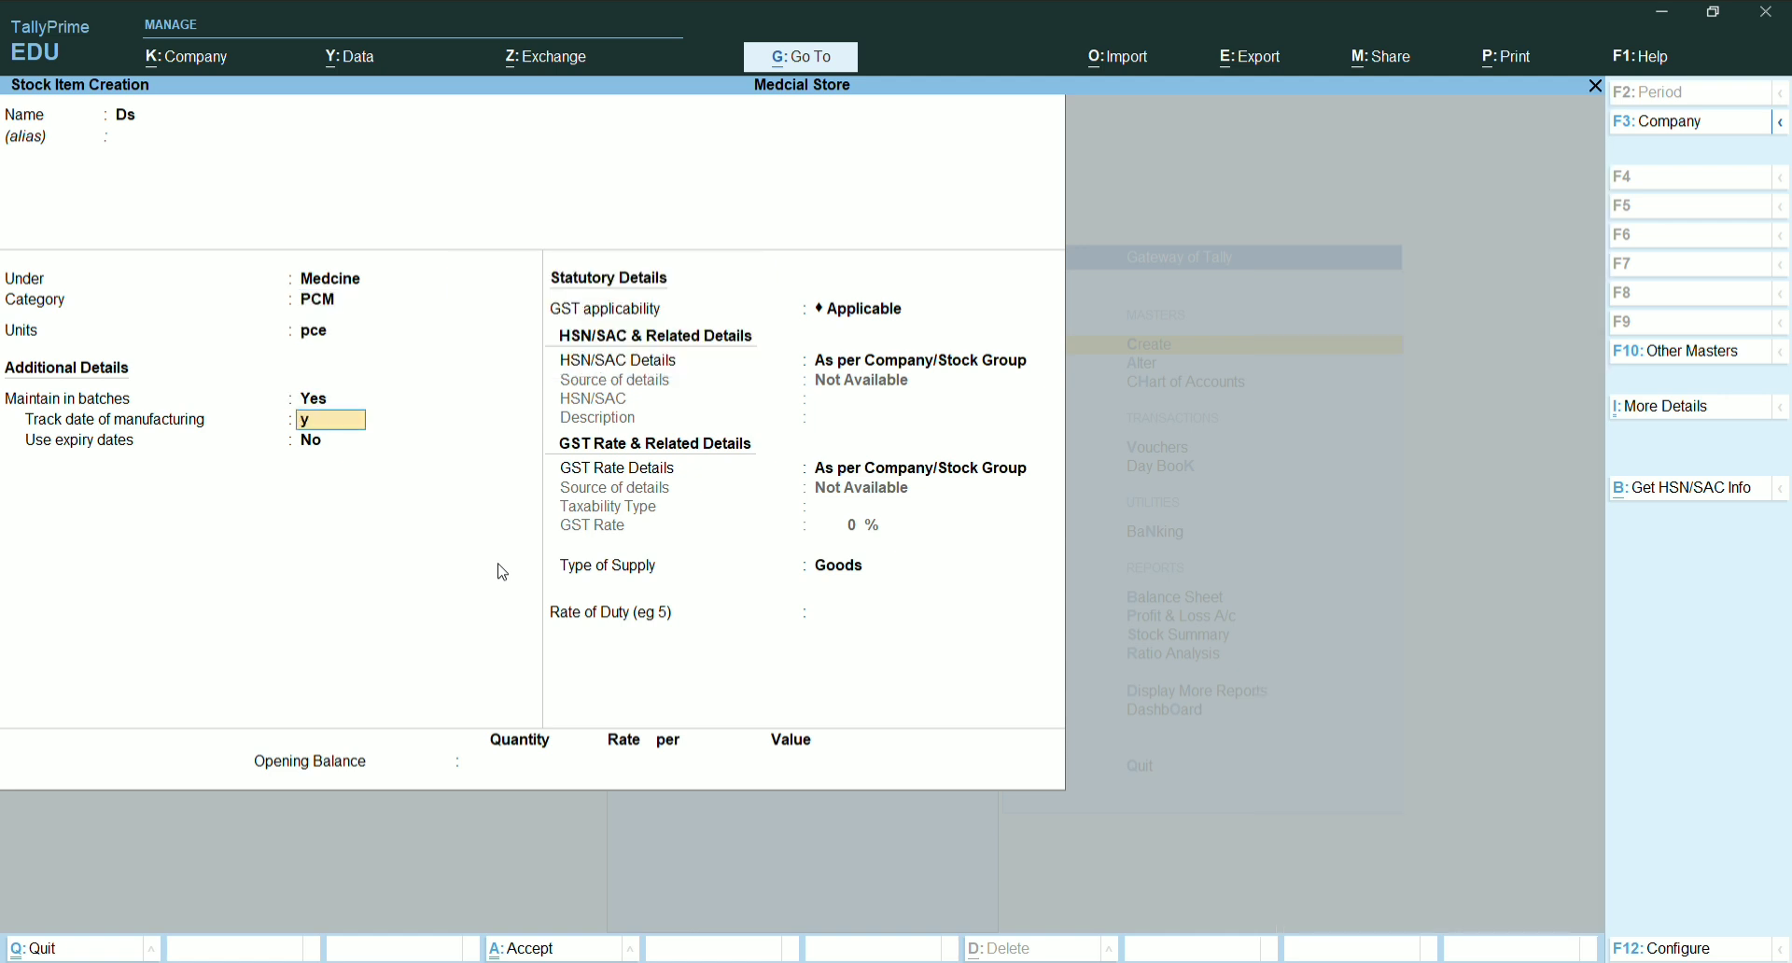
key(Return)
text(y)
key(Return)
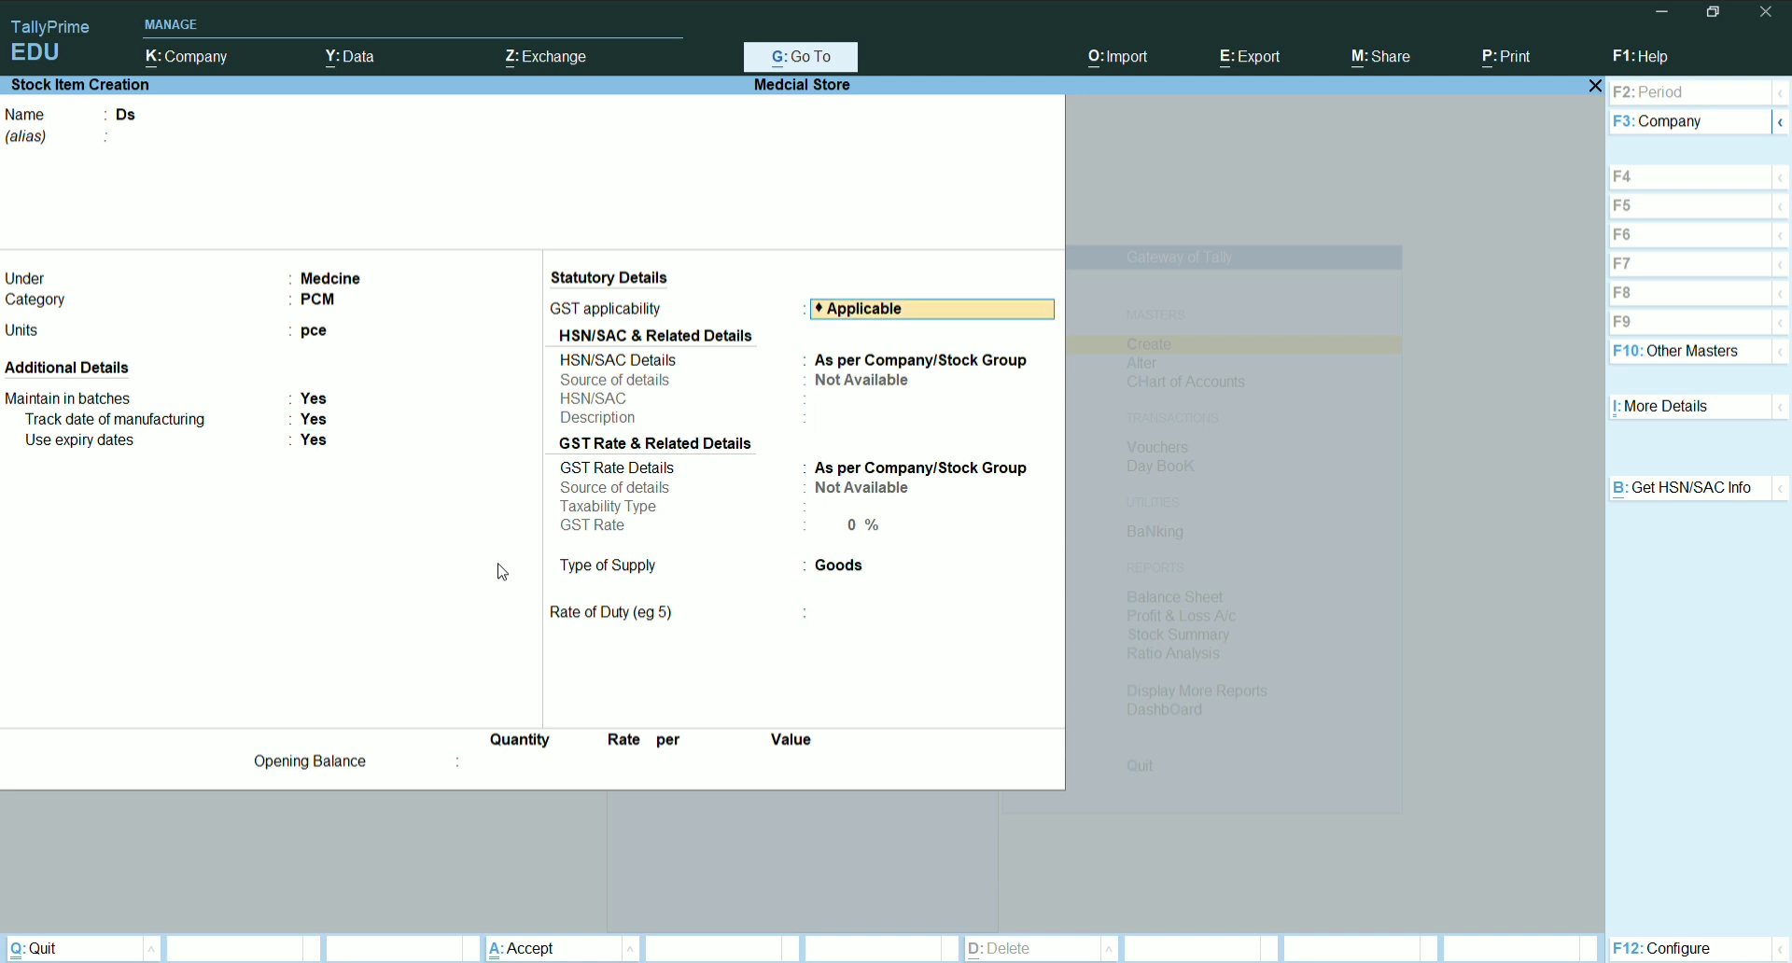
Keep the default statutory details for Ds, save the stock item and return to the Gateway of Tally
key(Return)
key(Return)
key(Return)
key(Return)
key(Return)
key(Return)
key(Return)
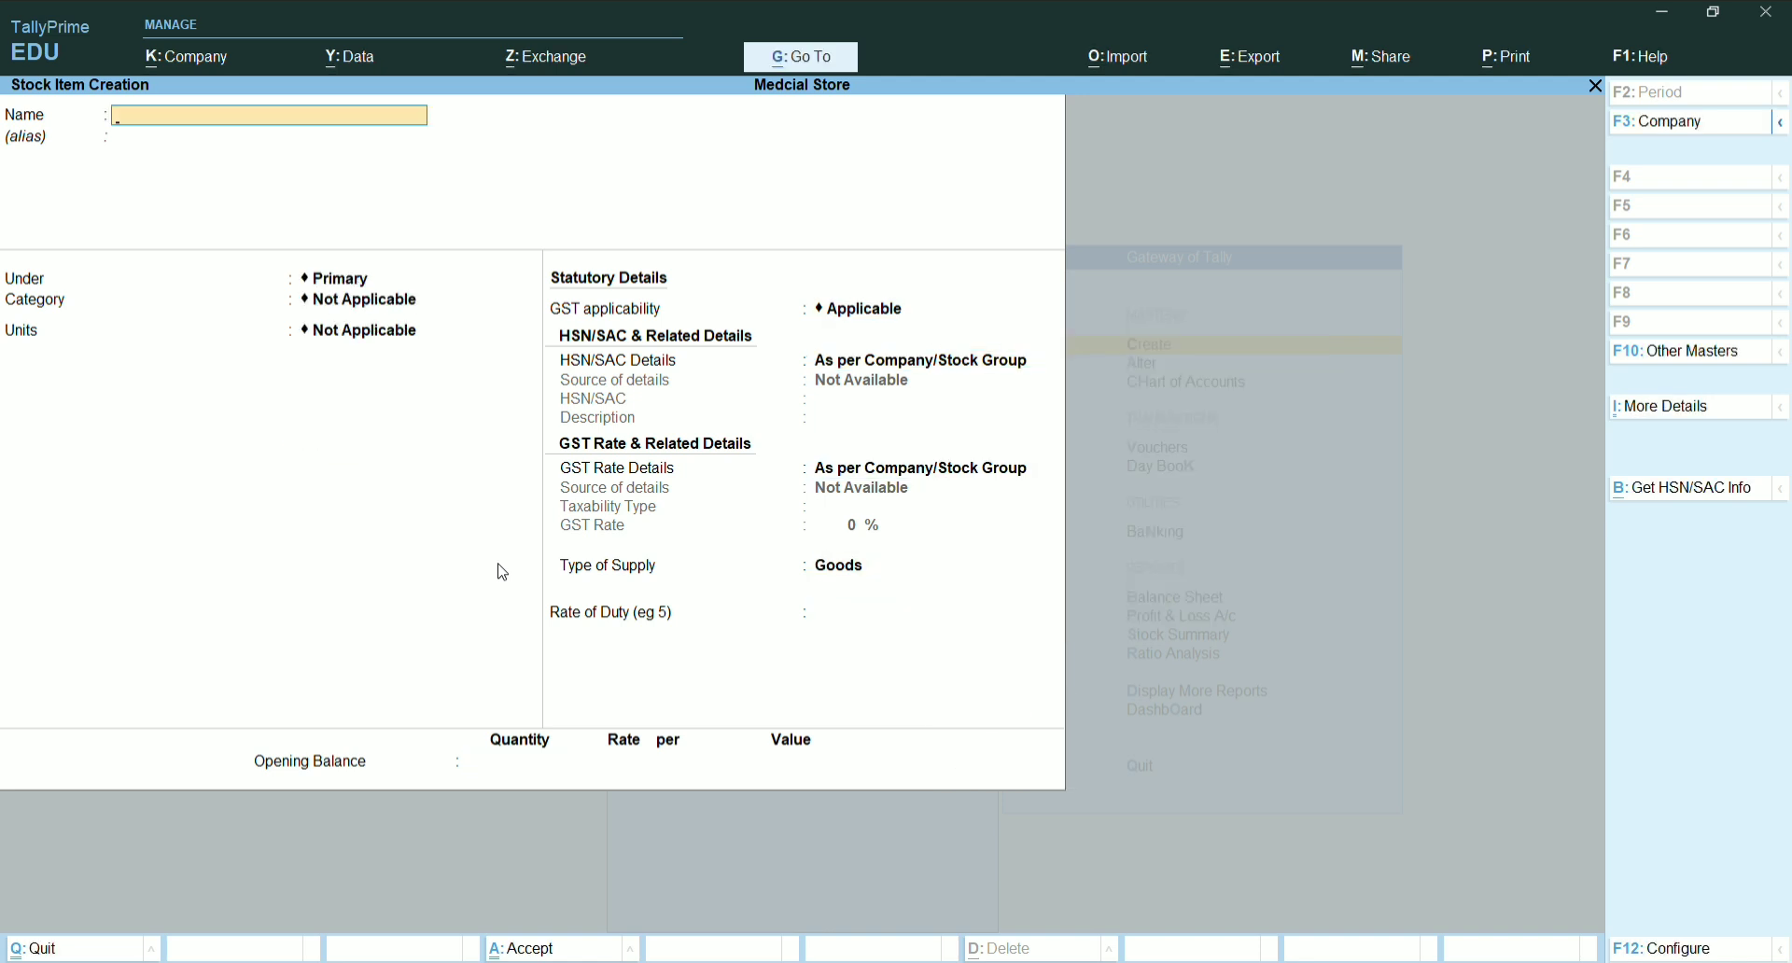
key(Escape)
key(Escape)
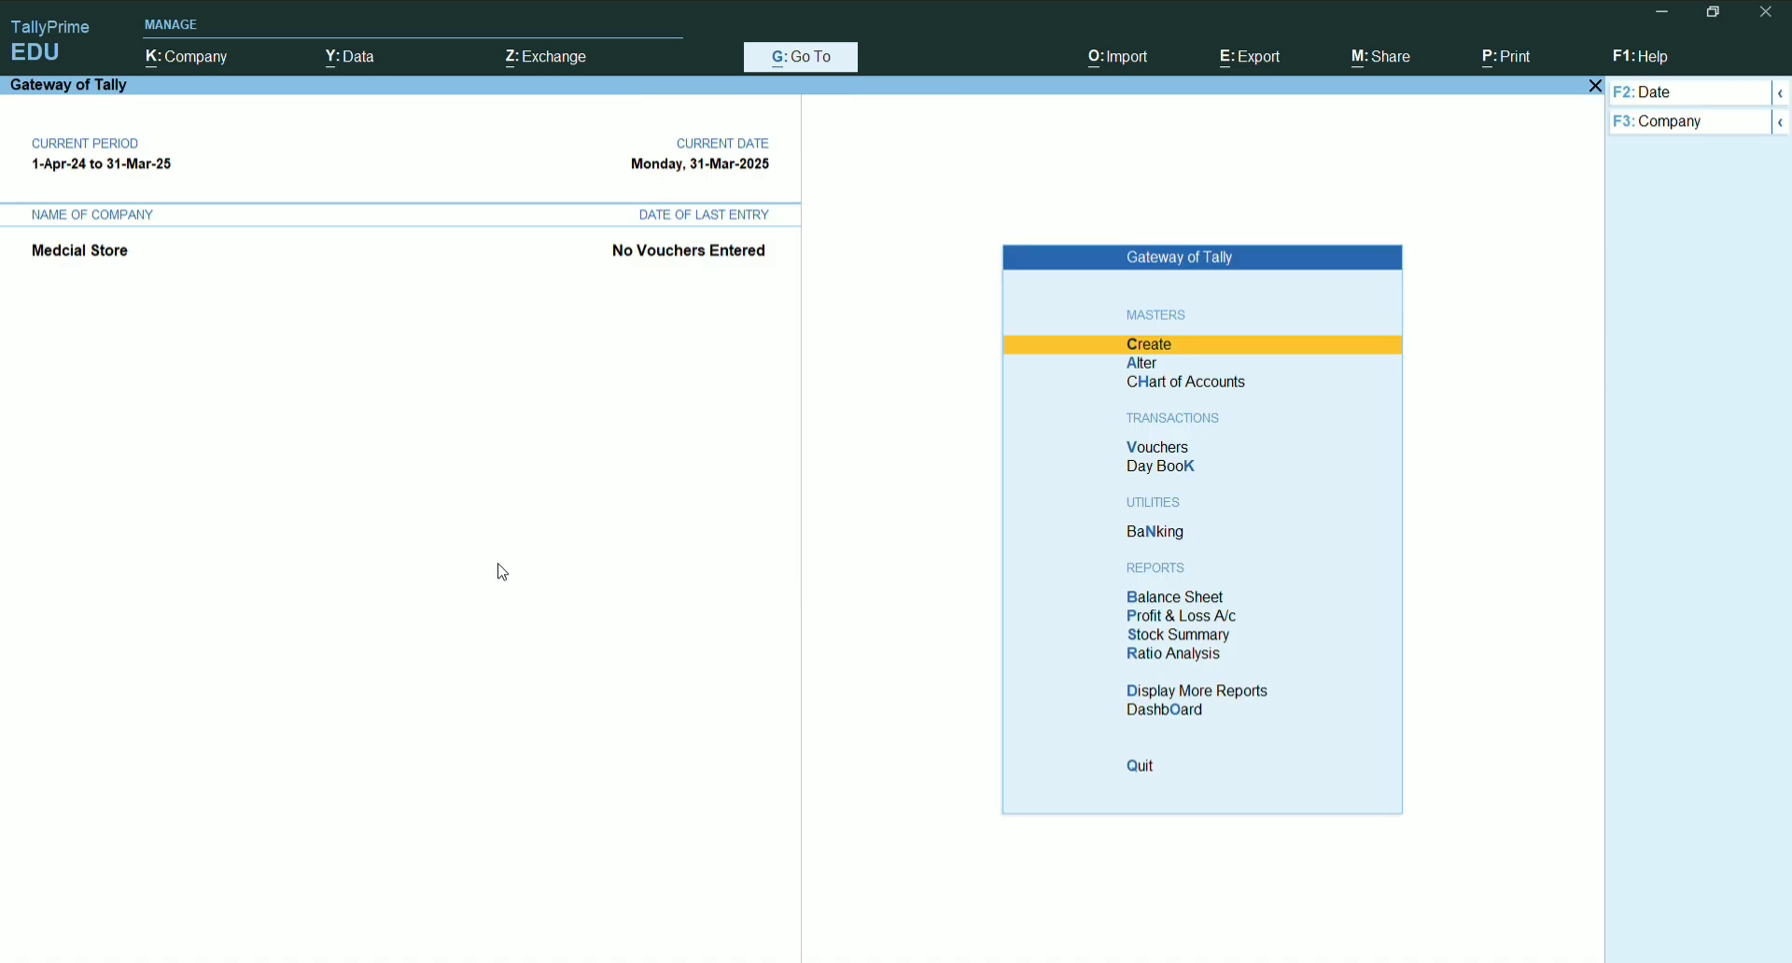
key(Escape)
key(Escape)
Start a purchase voucher with supplier invoice number 213132123 and keep the supplier invoice date 31-Mar-25
key(Down)
key(Down)
key(Down)
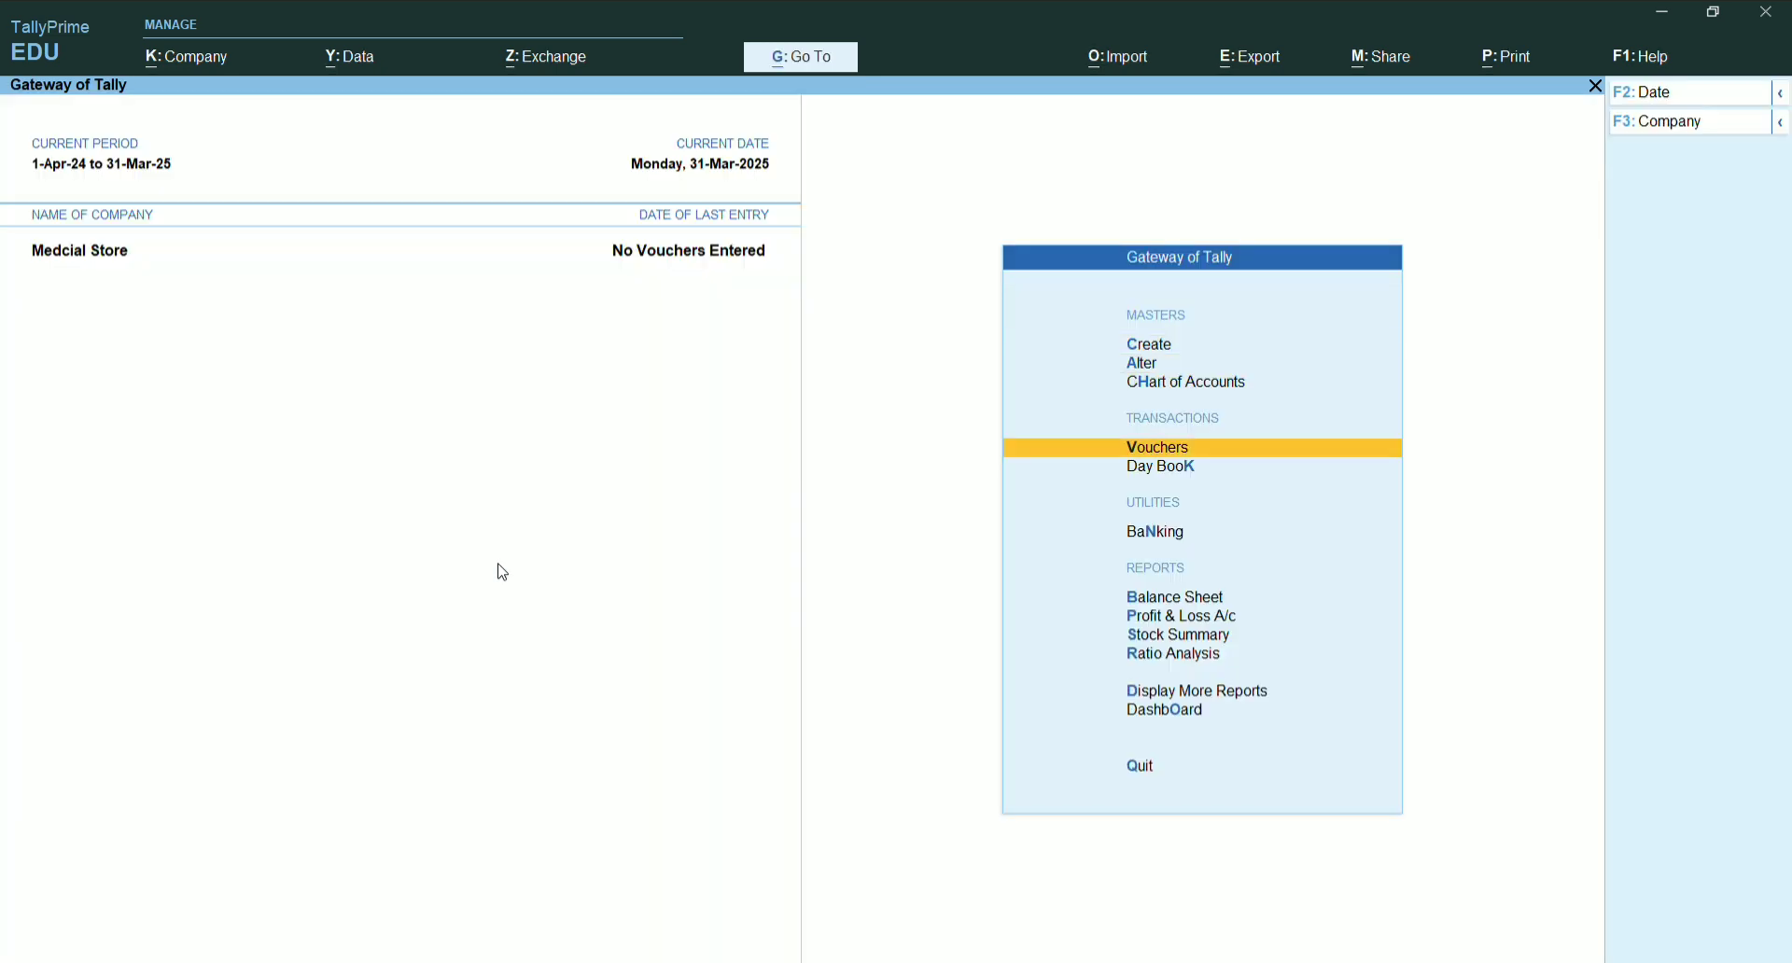
key(Return)
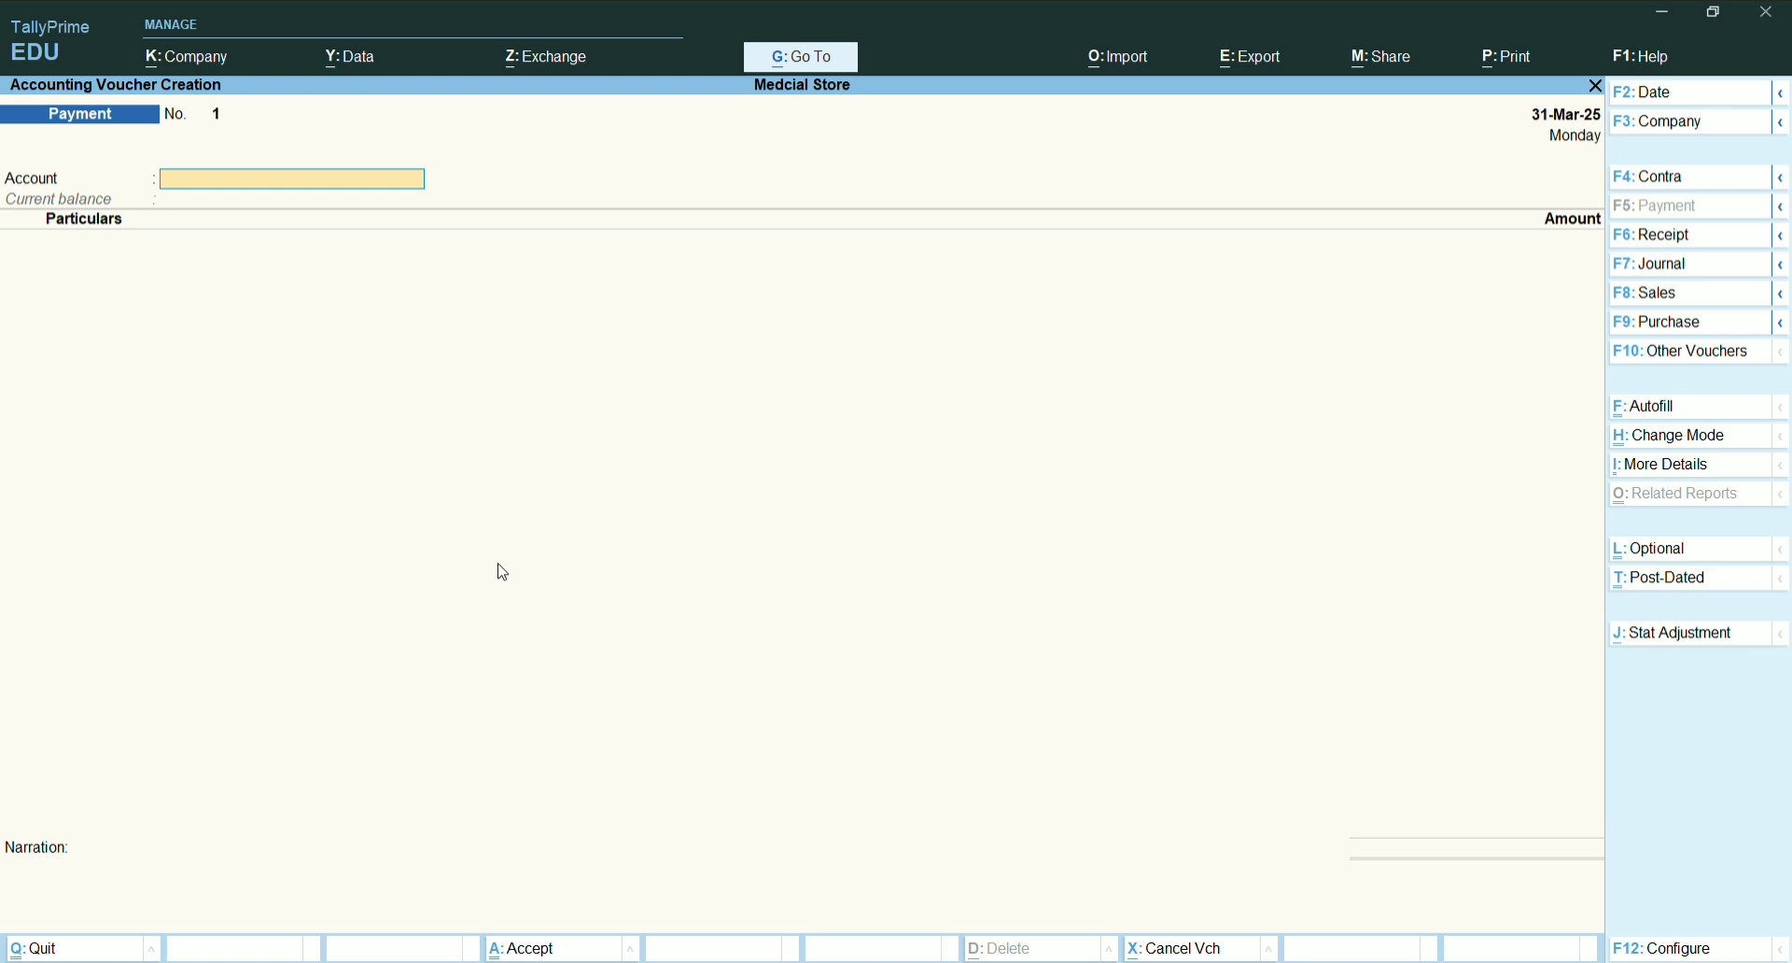
key(F9)
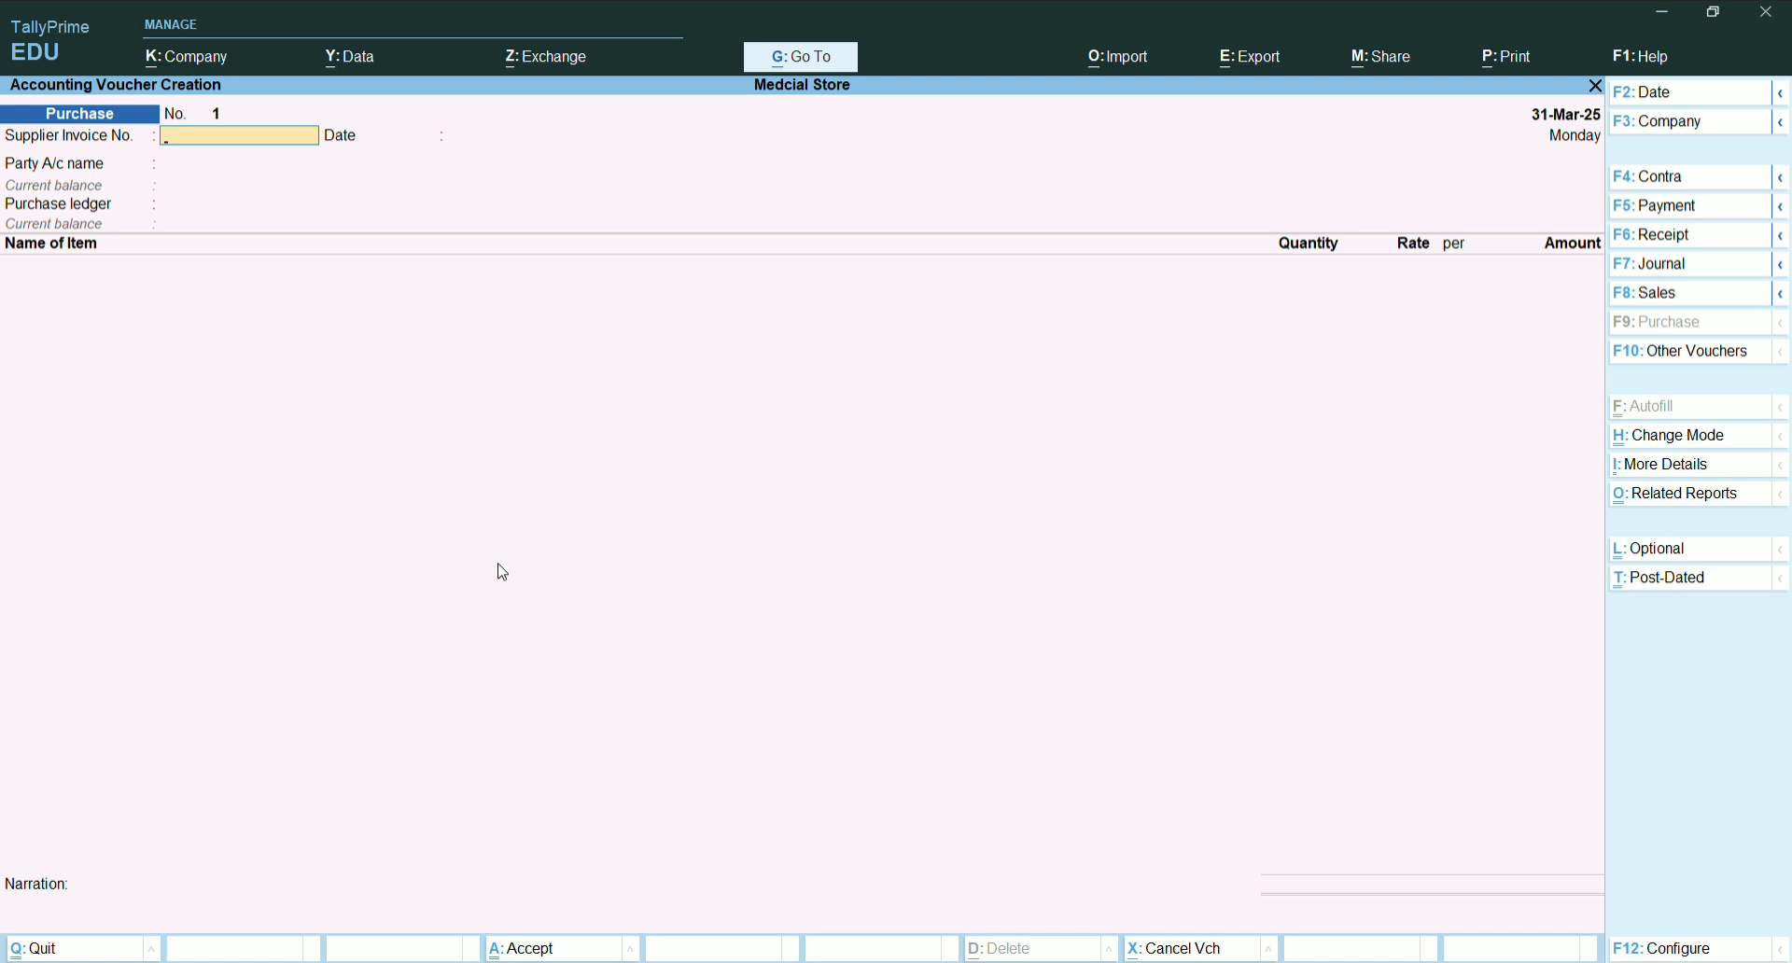
text(213132123)
key(Return)
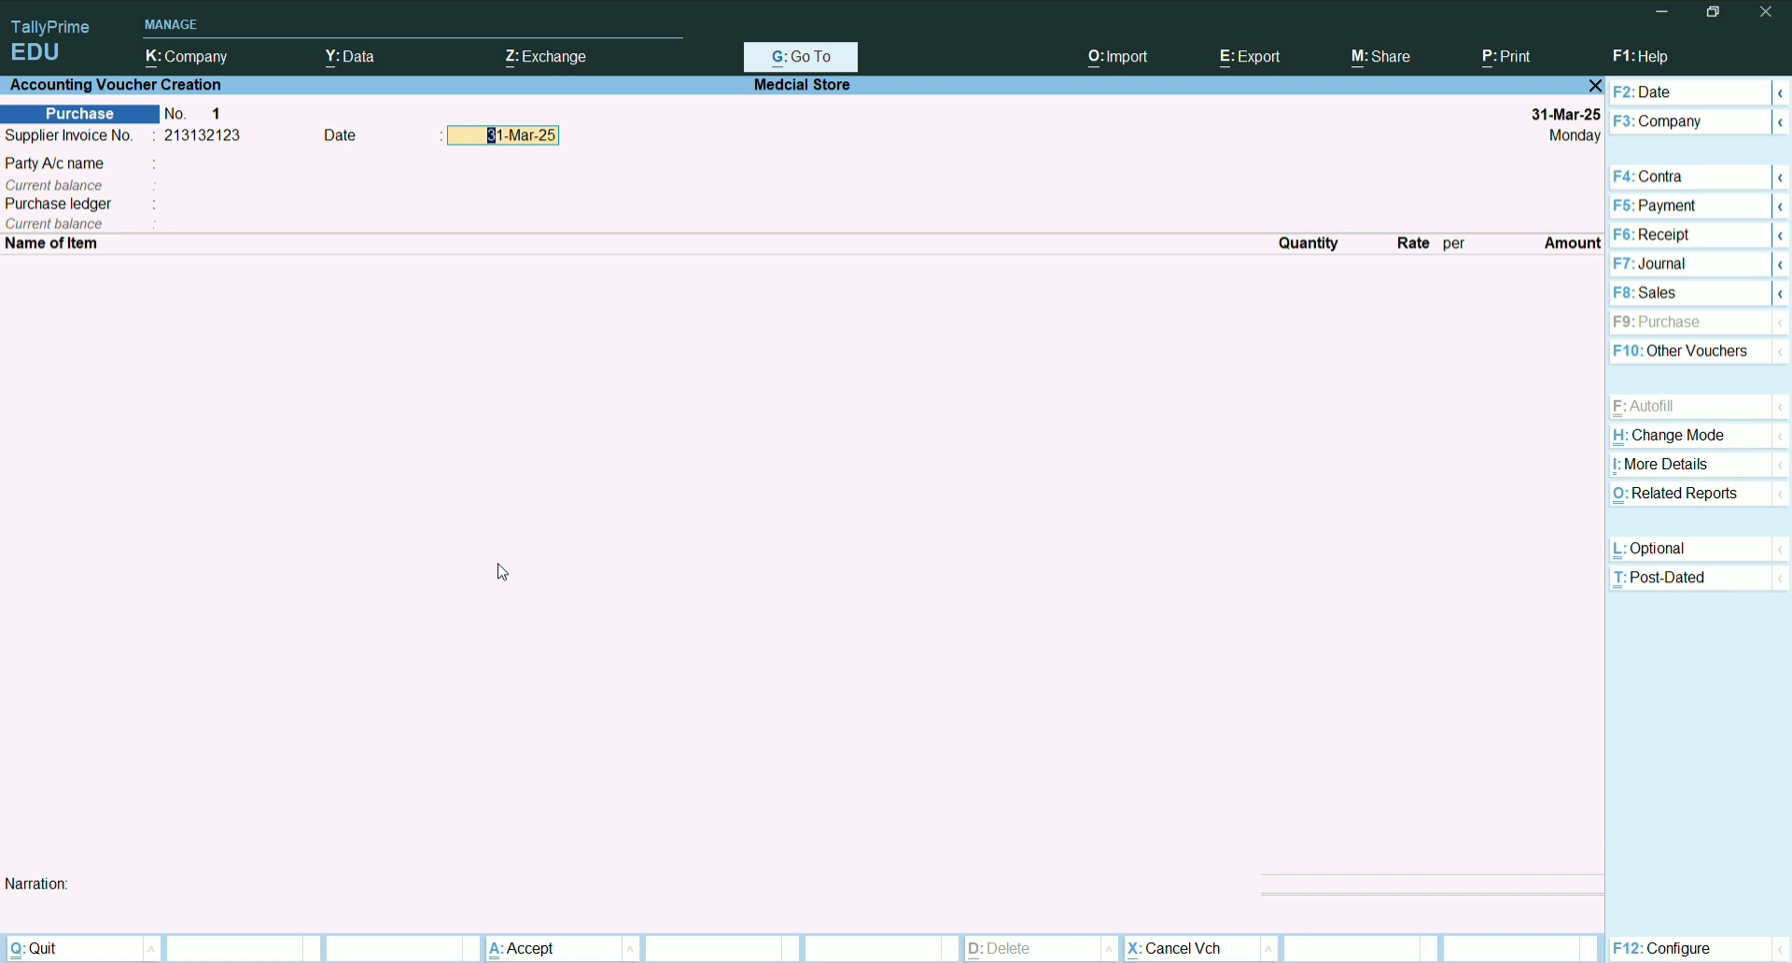
key(Return)
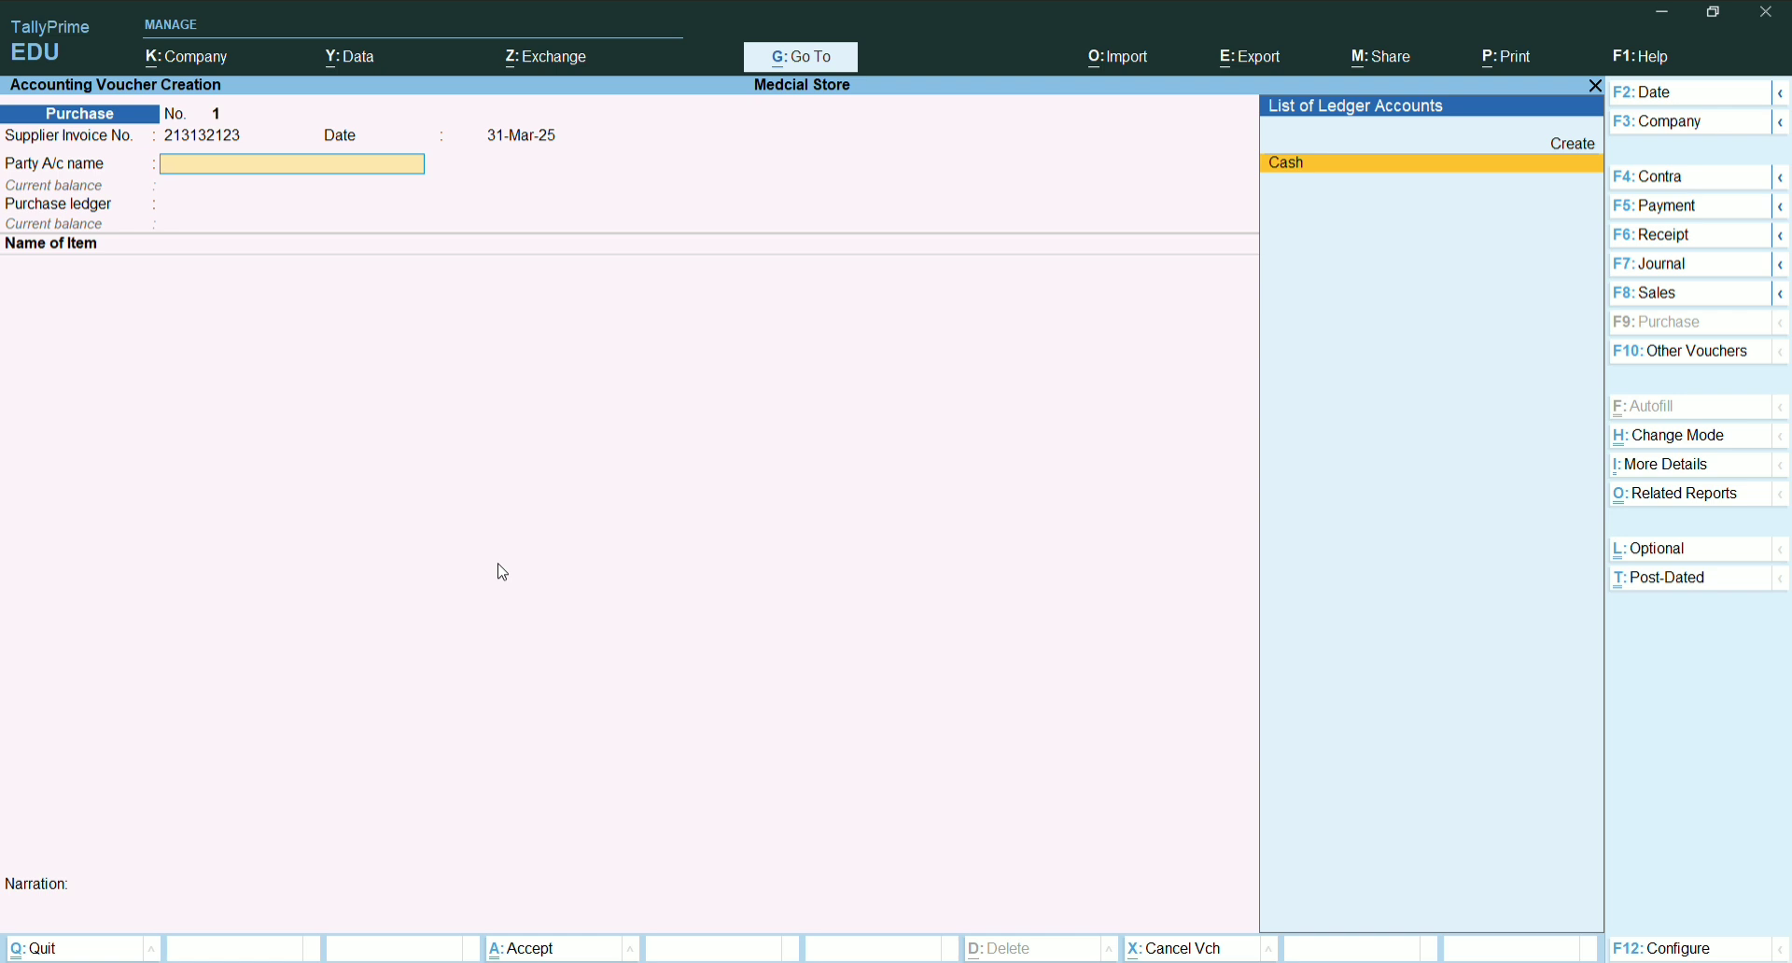
Choose Cash as the purchase's party account and leave all receipt details blank
key(Return)
key(Return)
key(Return)
key(Return)
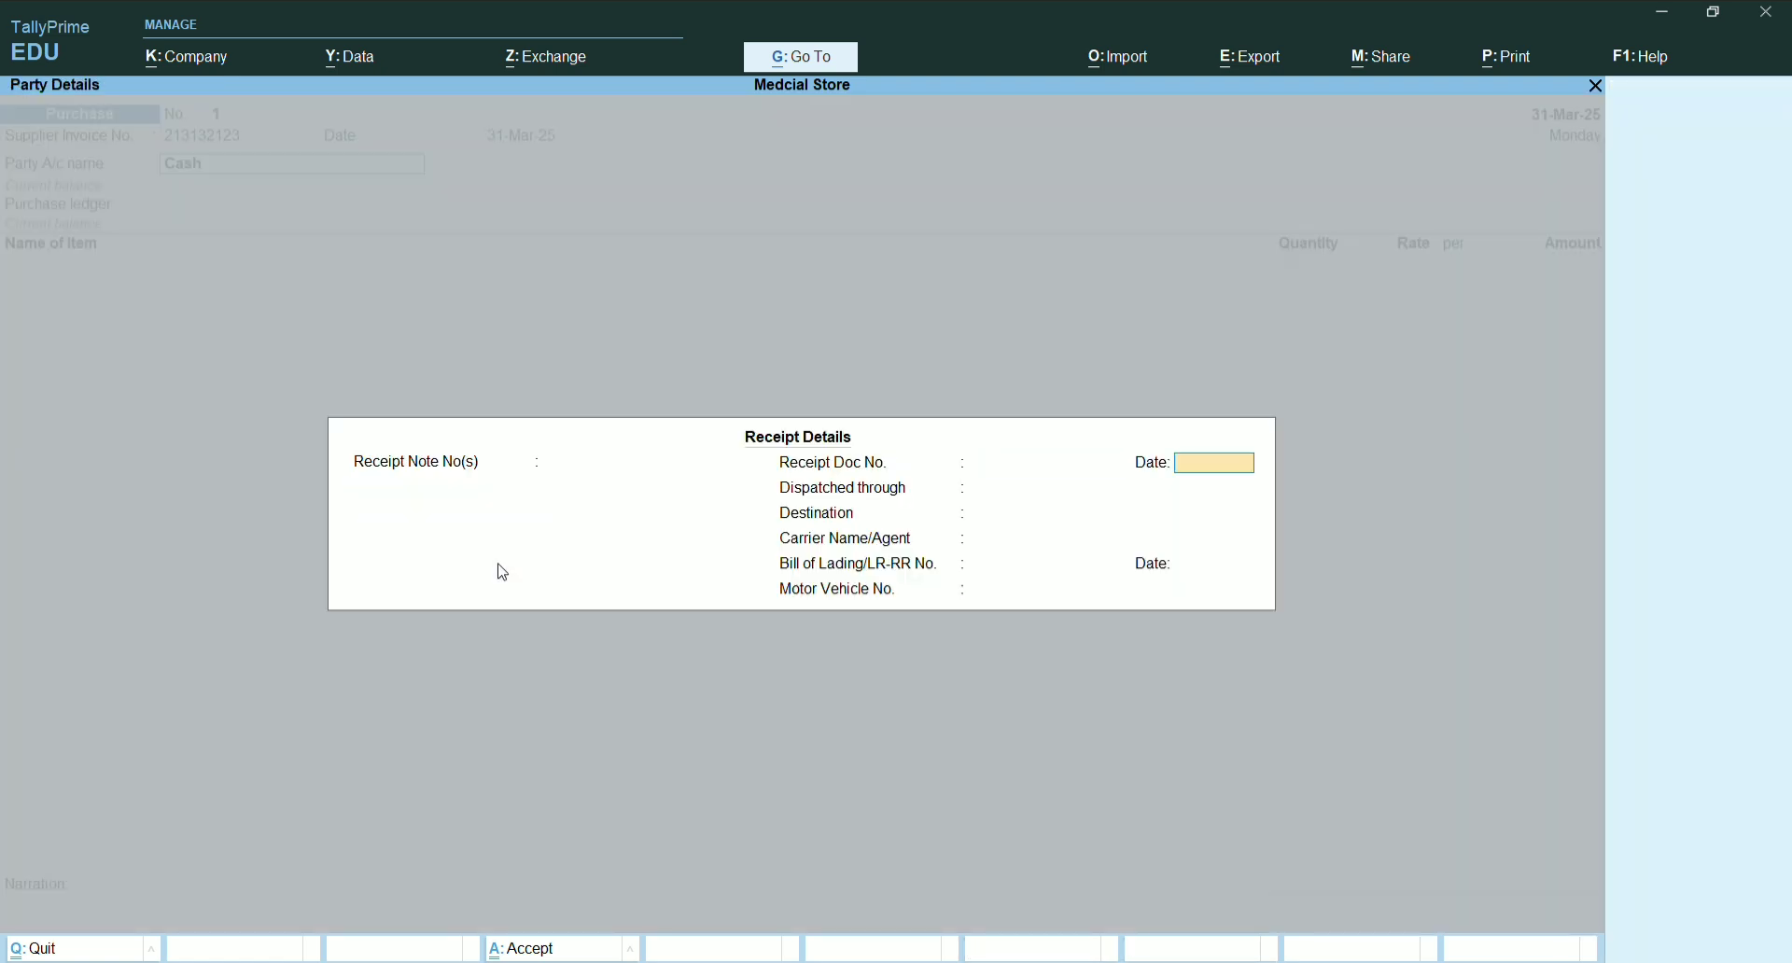
key(Return)
key(Return)
key(Return)
key(Return)
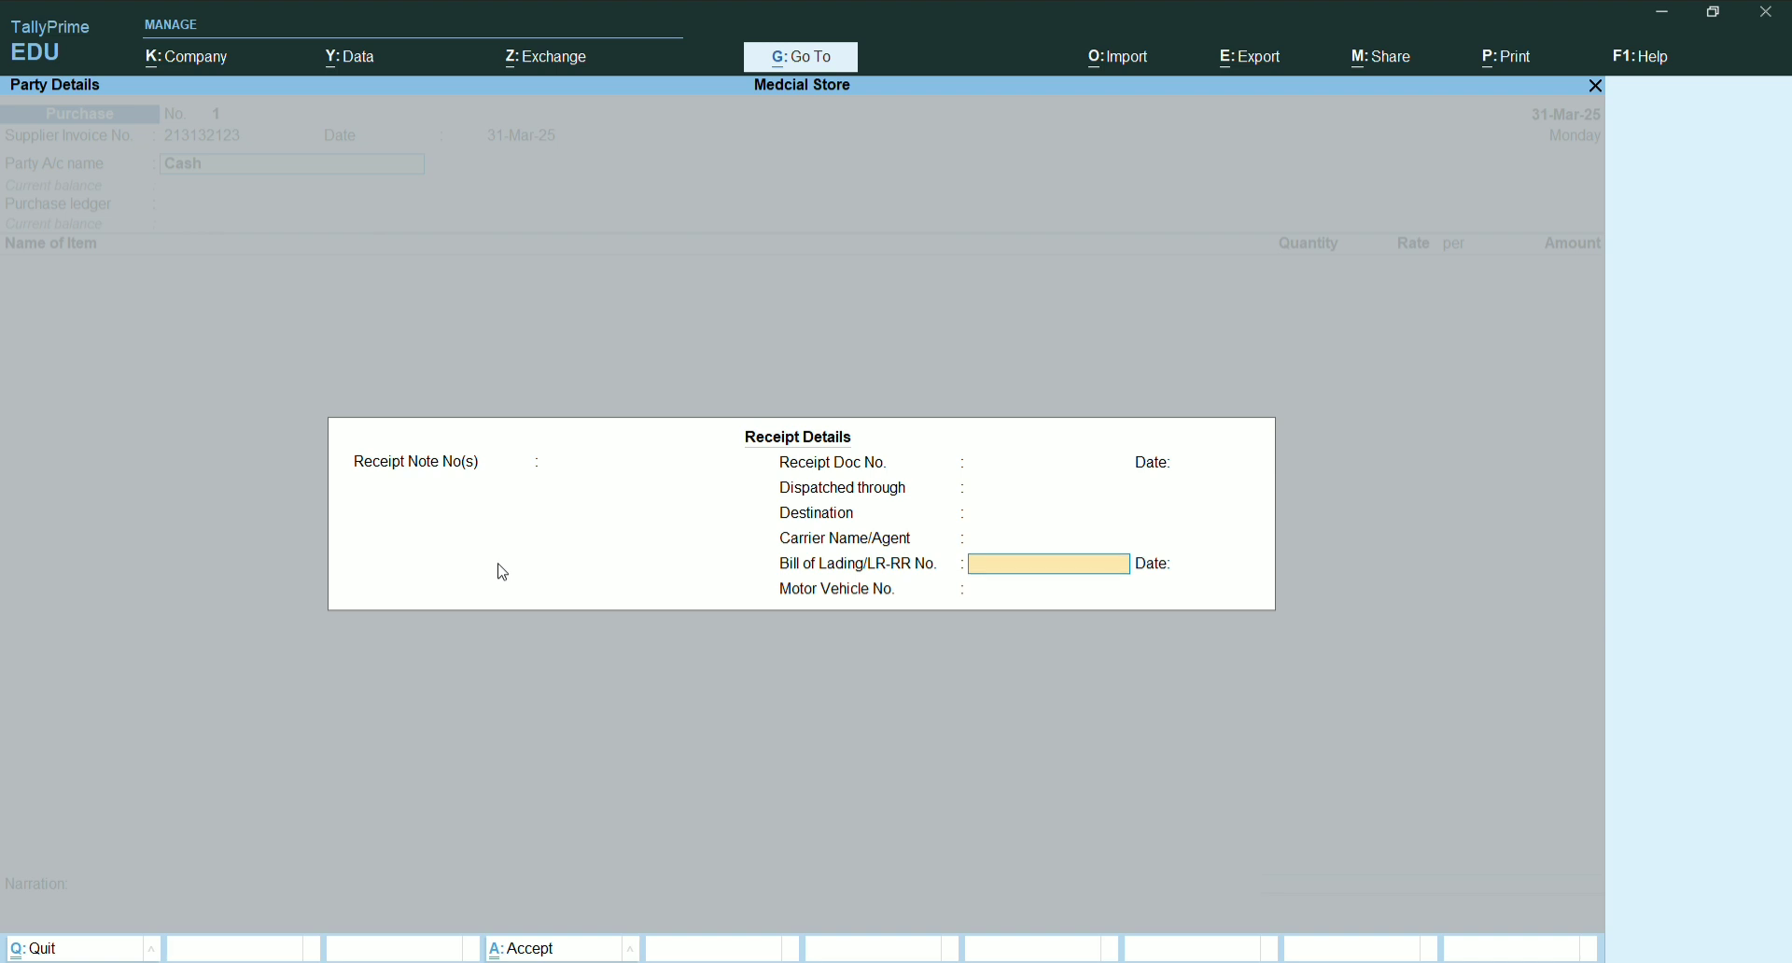
key(Return)
key(Return)
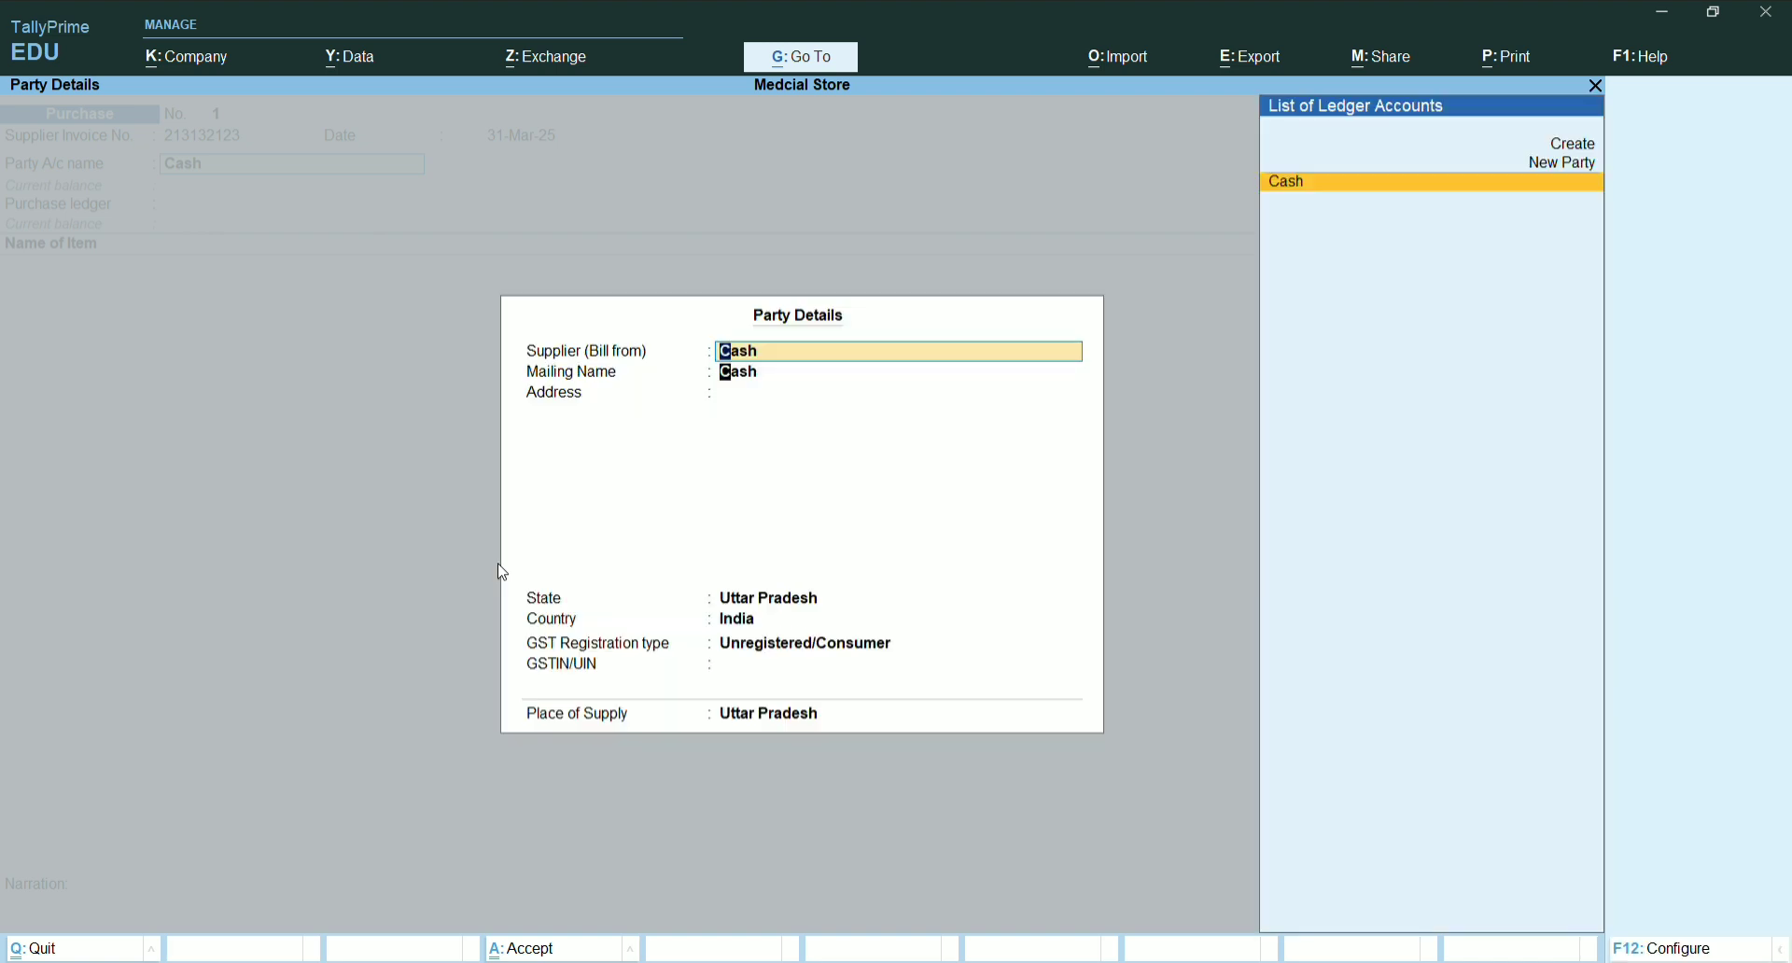
Keep the default party details for Cash with Uttar Pradesh as place of supply, and use Goods Purchase A/c as the purchase ledger
key(Return)
key(Return)
key(Return)
key(Return)
key(Return)
key(Return)
key(Return)
key(Return)
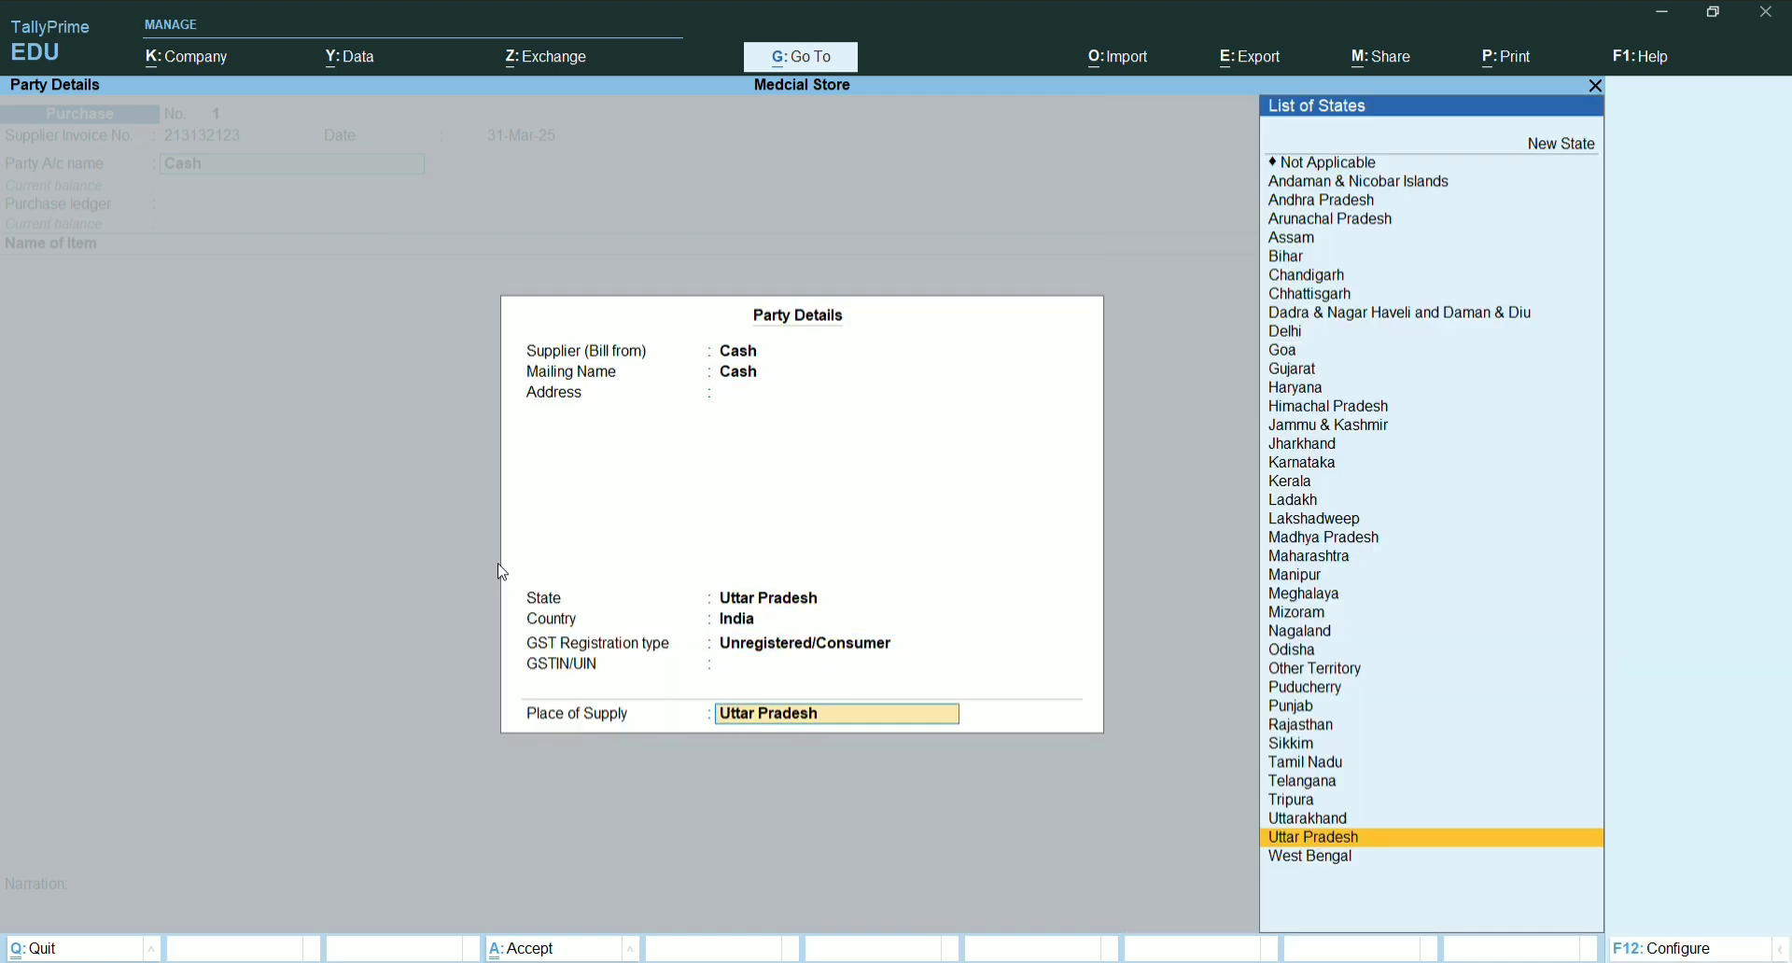
key(Return)
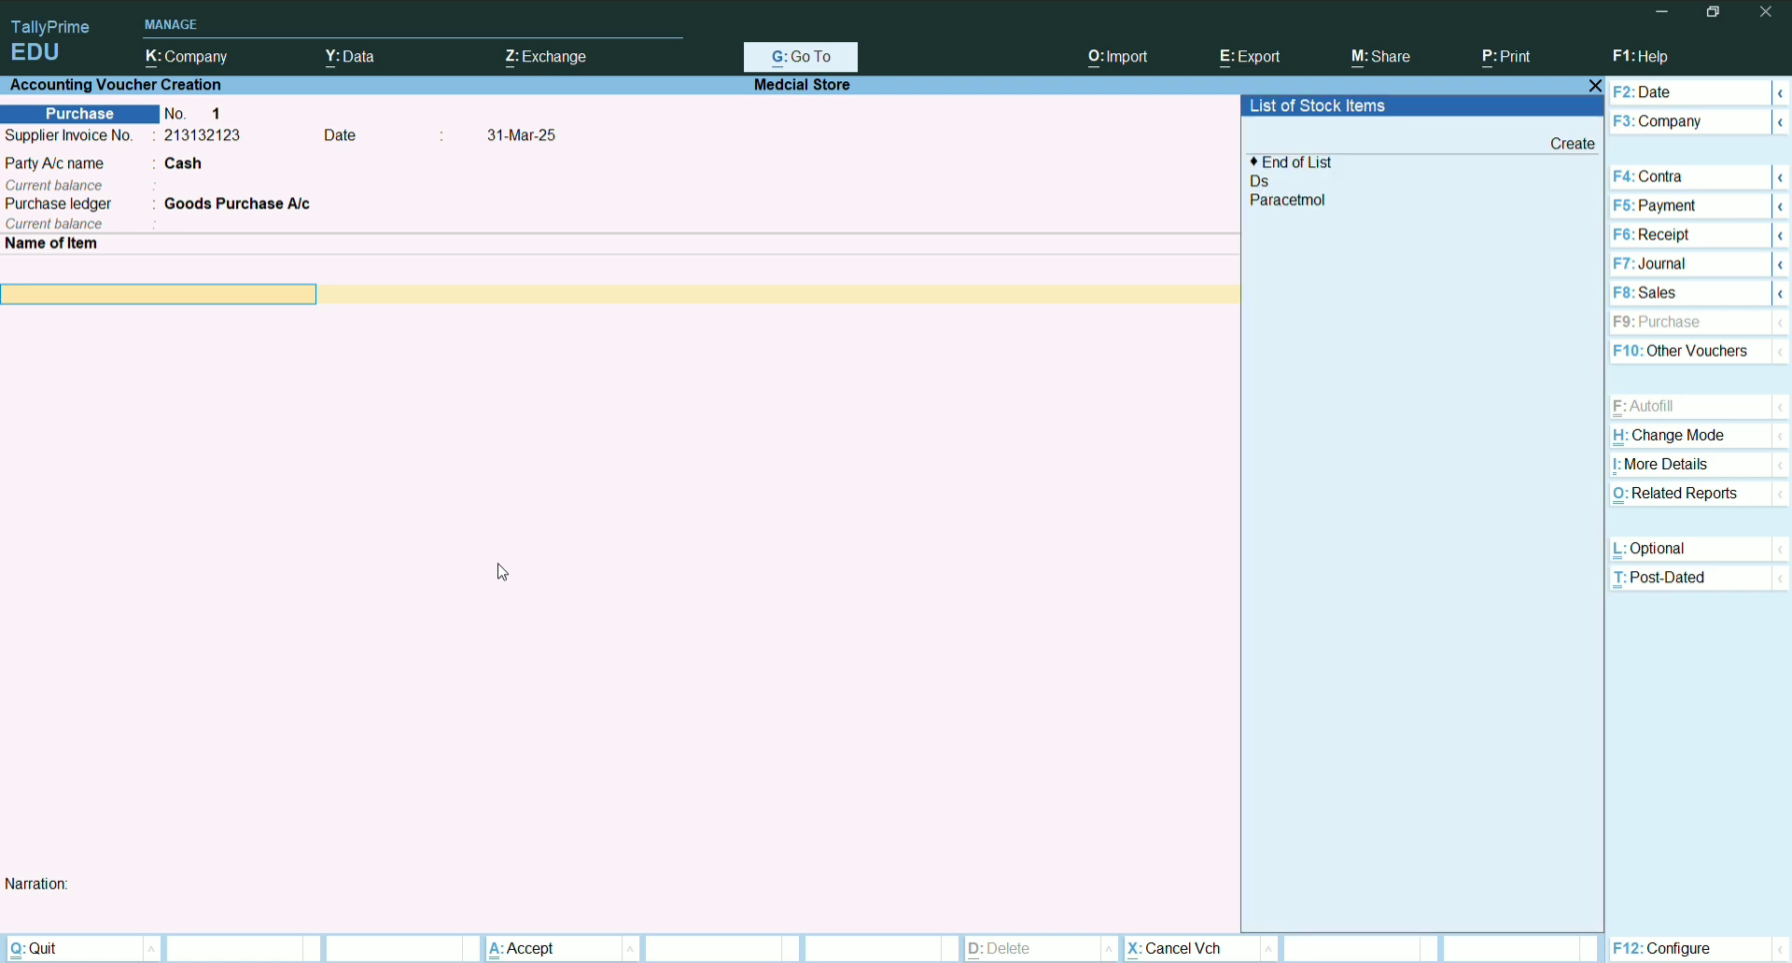
Add the stock item Paracetmol to the purchase and allocate it to a new batch numbered 1-4-2023
key(Down)
key(Down)
key(Down)
key(Down)
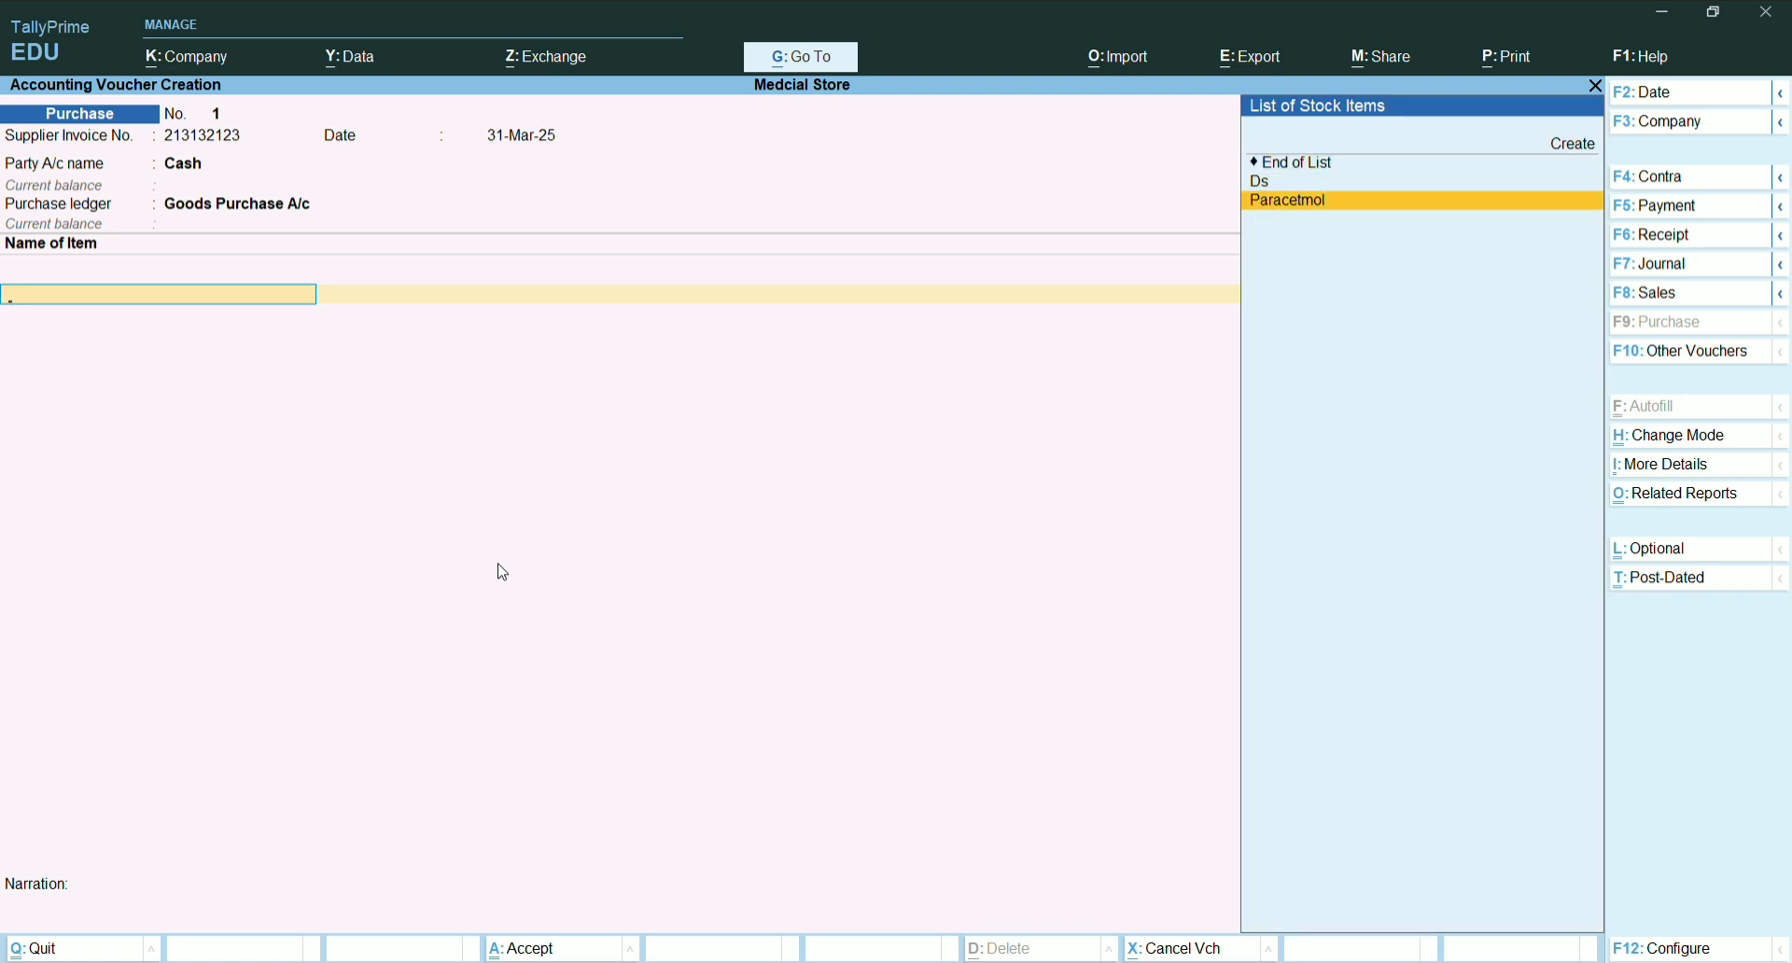
key(Return)
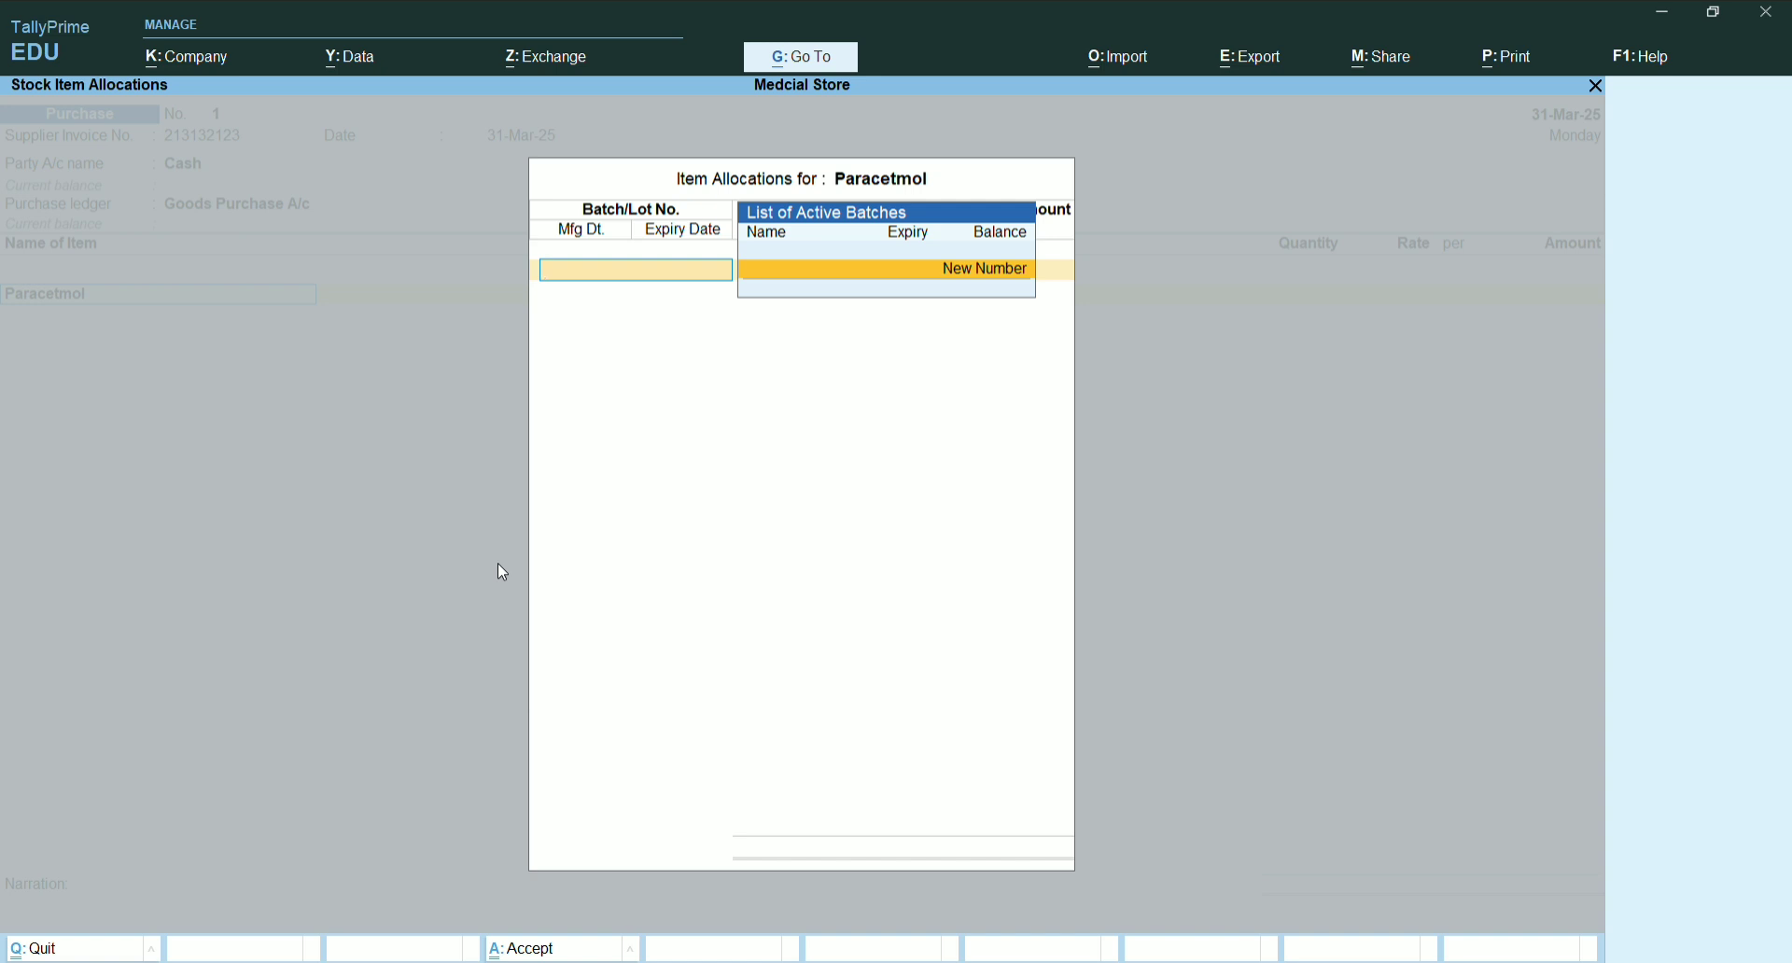
key(Return)
text(1)
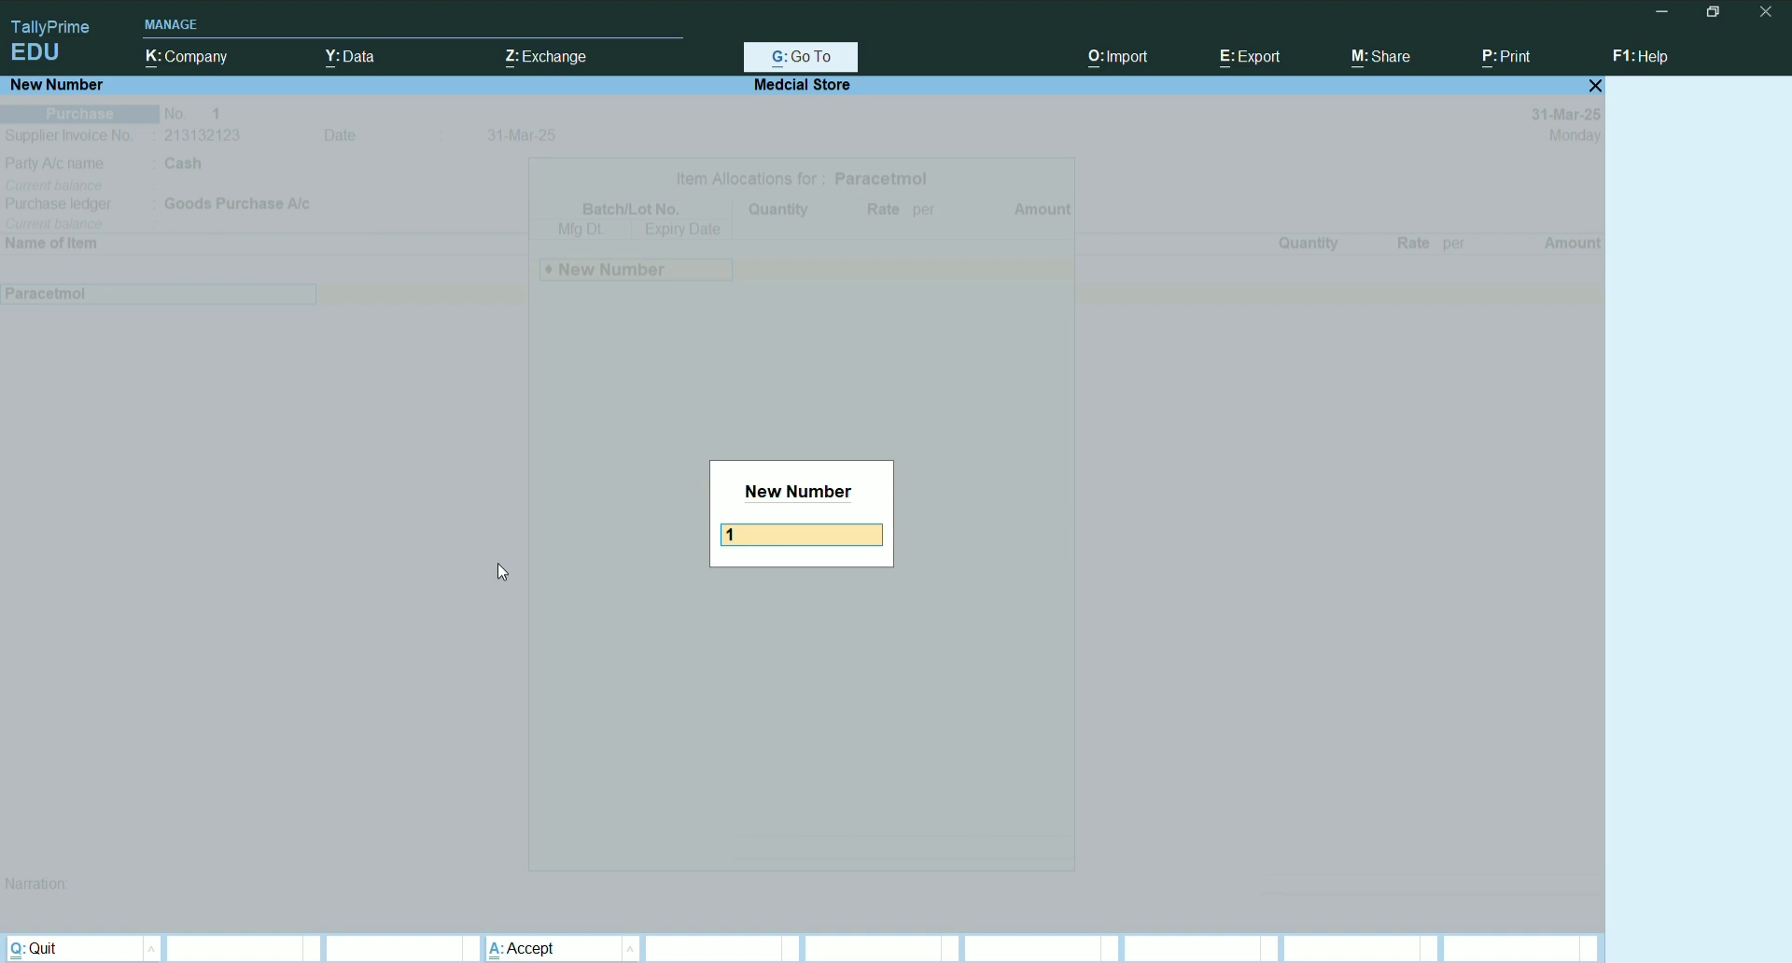
text(-4-2023)
key(Return)
Set the Paracetmol batch to a quantity of 2000 pce at rate 5, keeping the manufacturing date 31-Mar-25
text(2000)
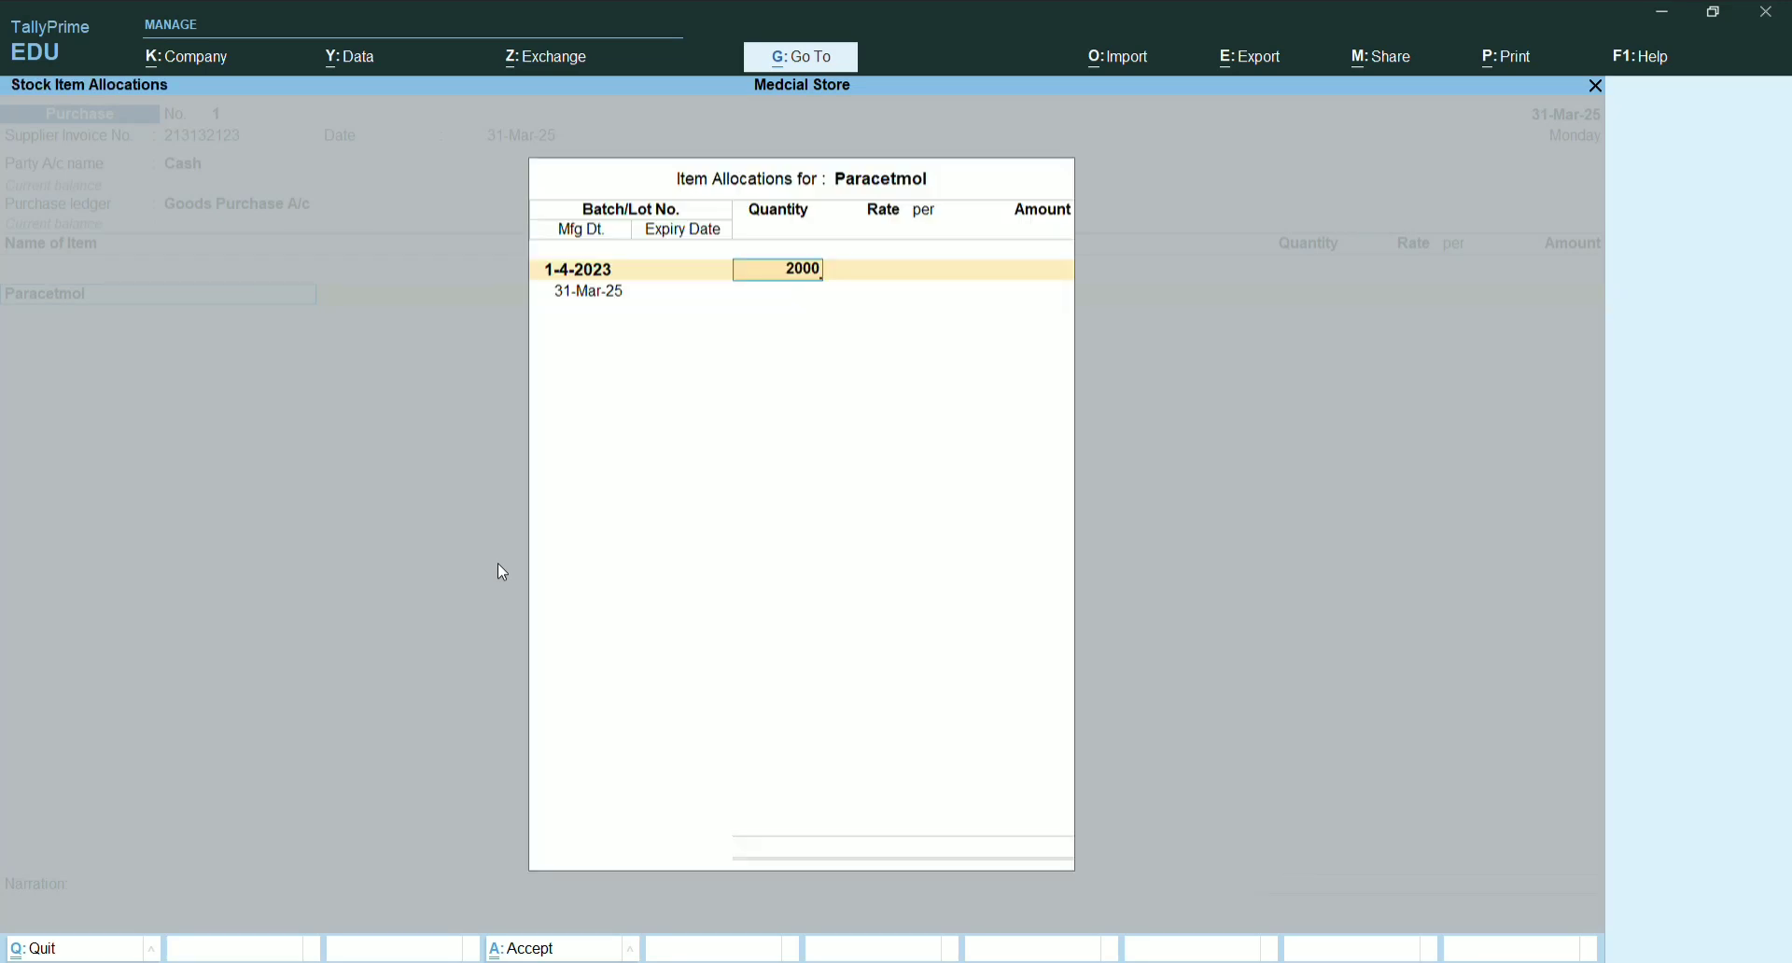
key(Return)
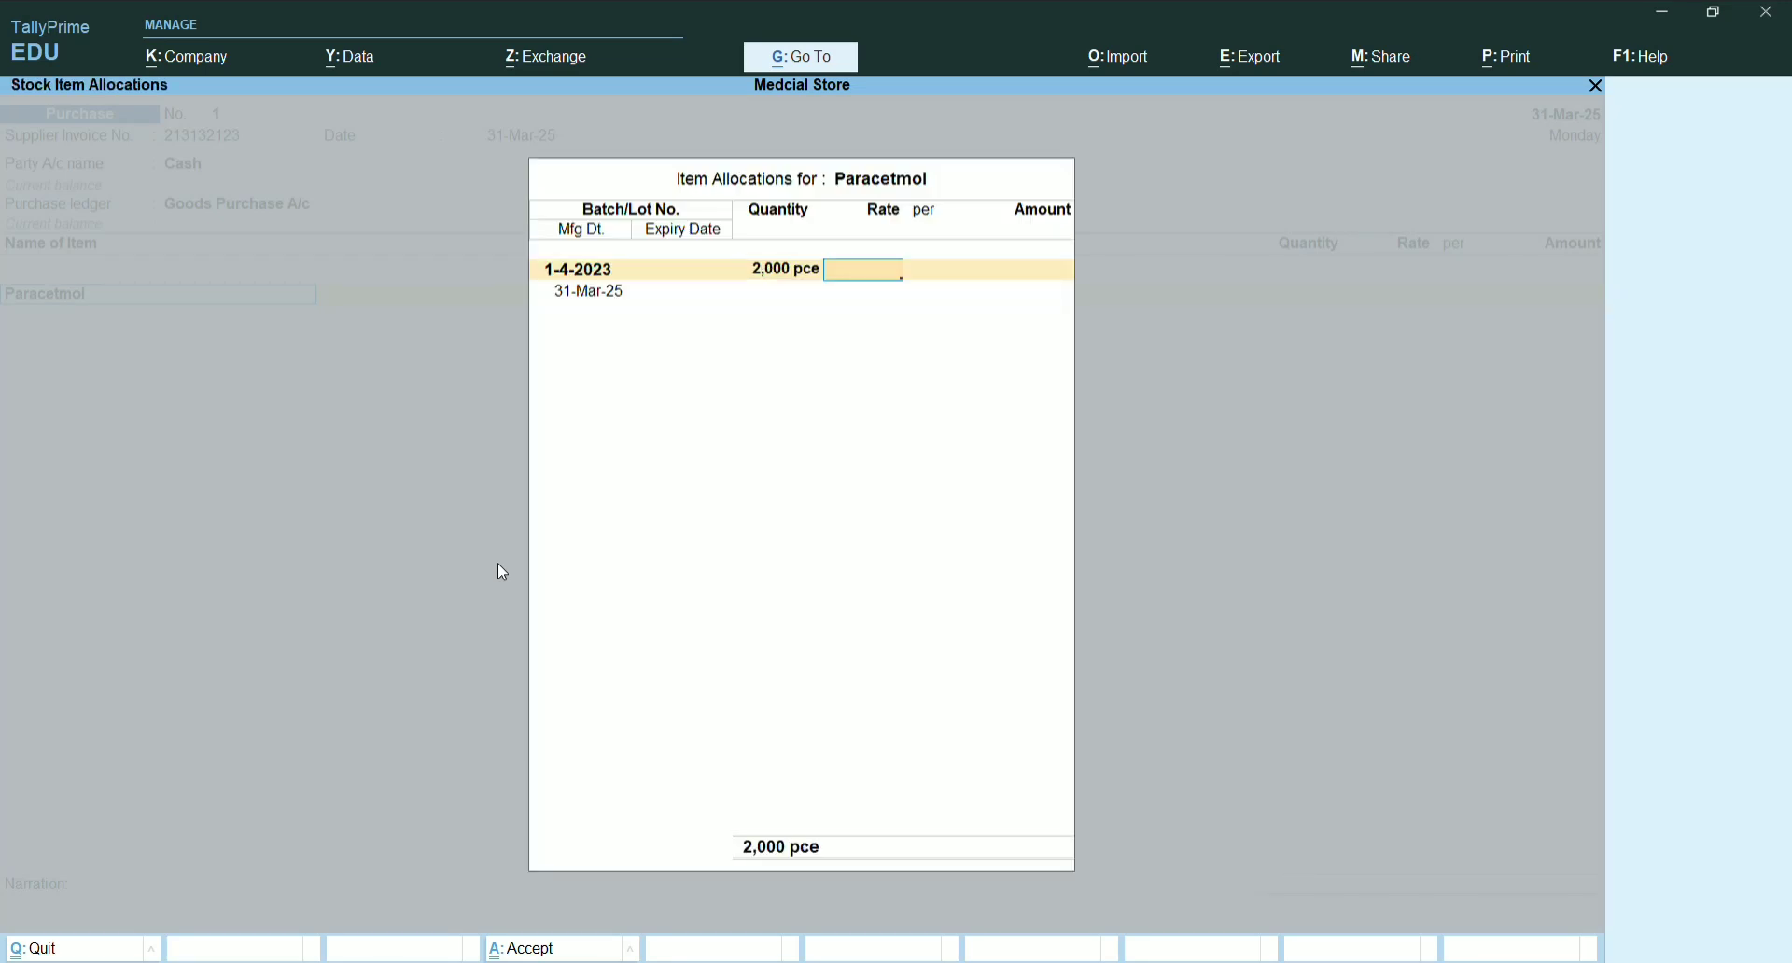
text(5)
key(Return)
key(Return)
key(Return)
key(Return)
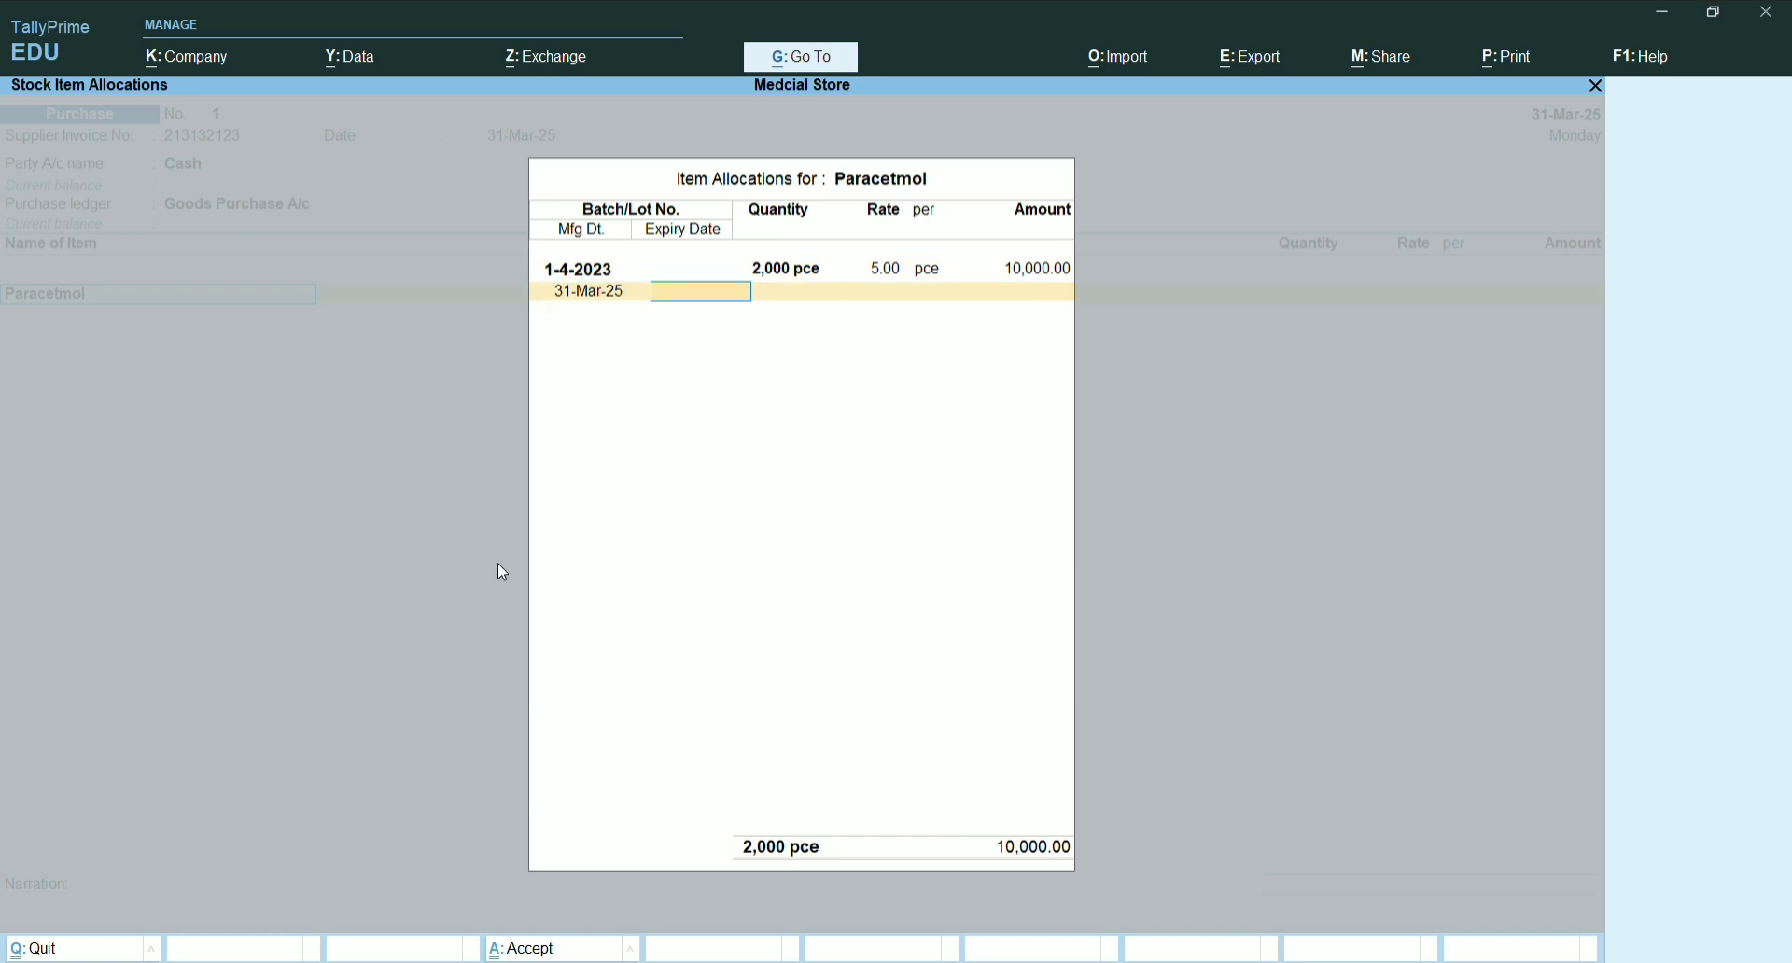
Set the Paracetmol batch's expiry date to 1-Apr-28 and finish the item's batch allocation
text(1)
text(-4-20)
text(25)
key(Return)
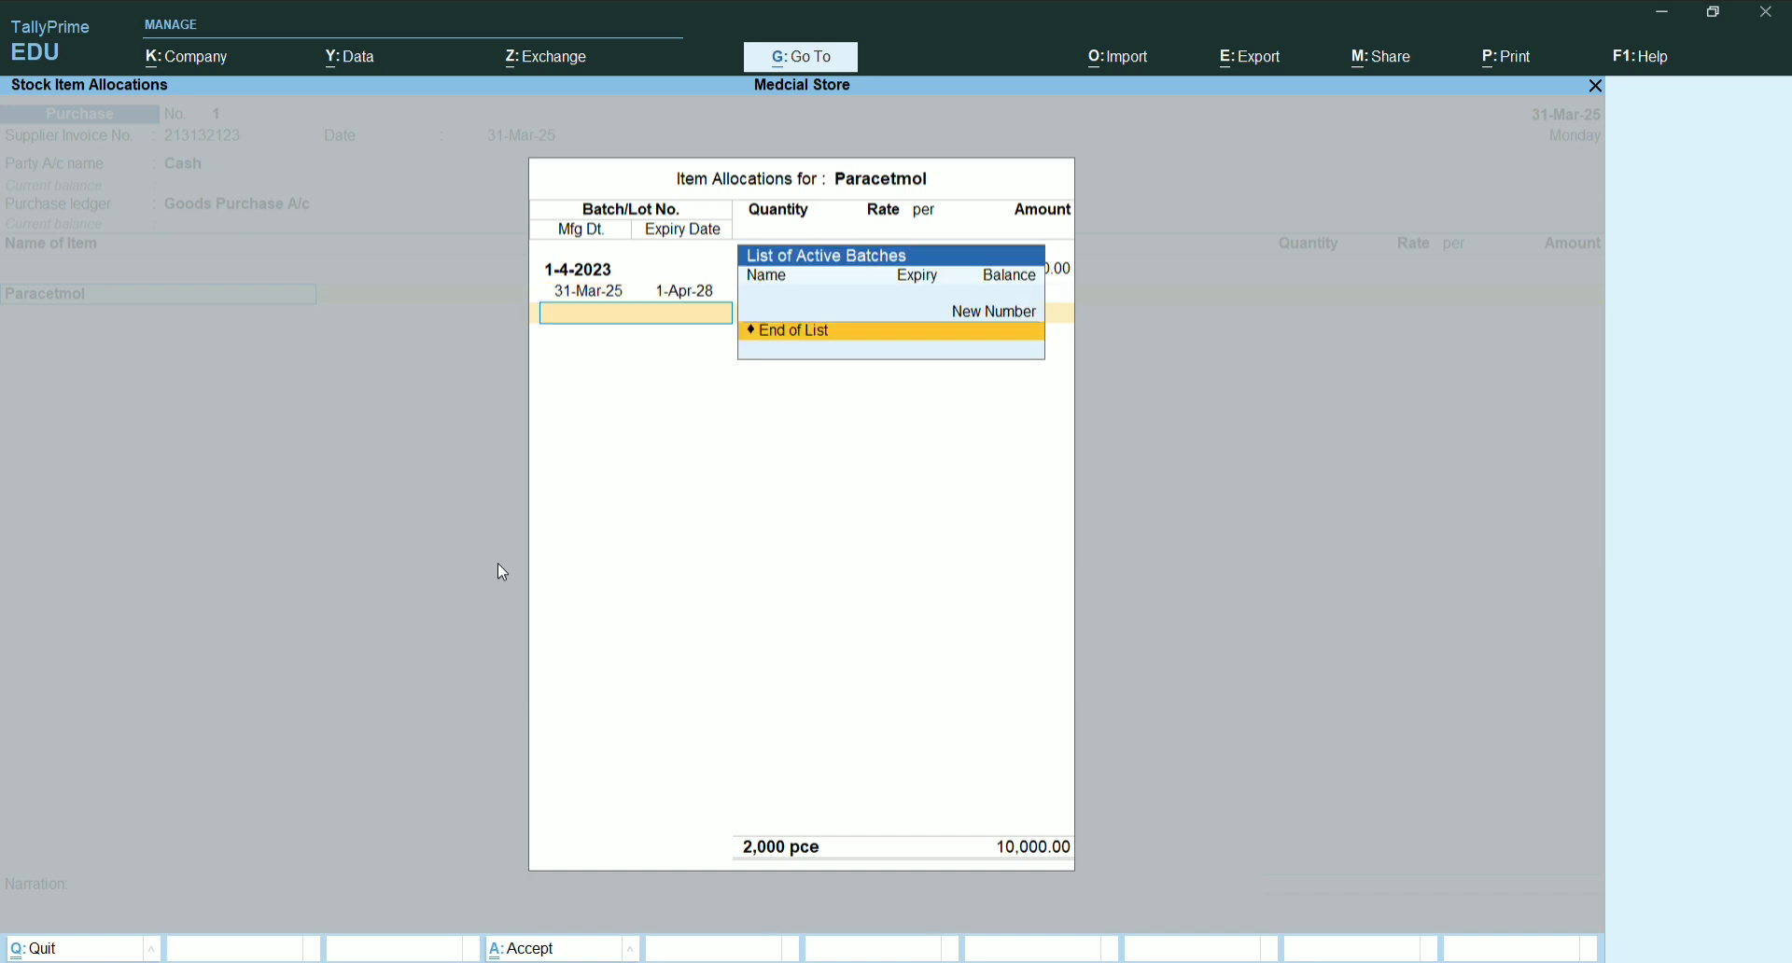
key(Return)
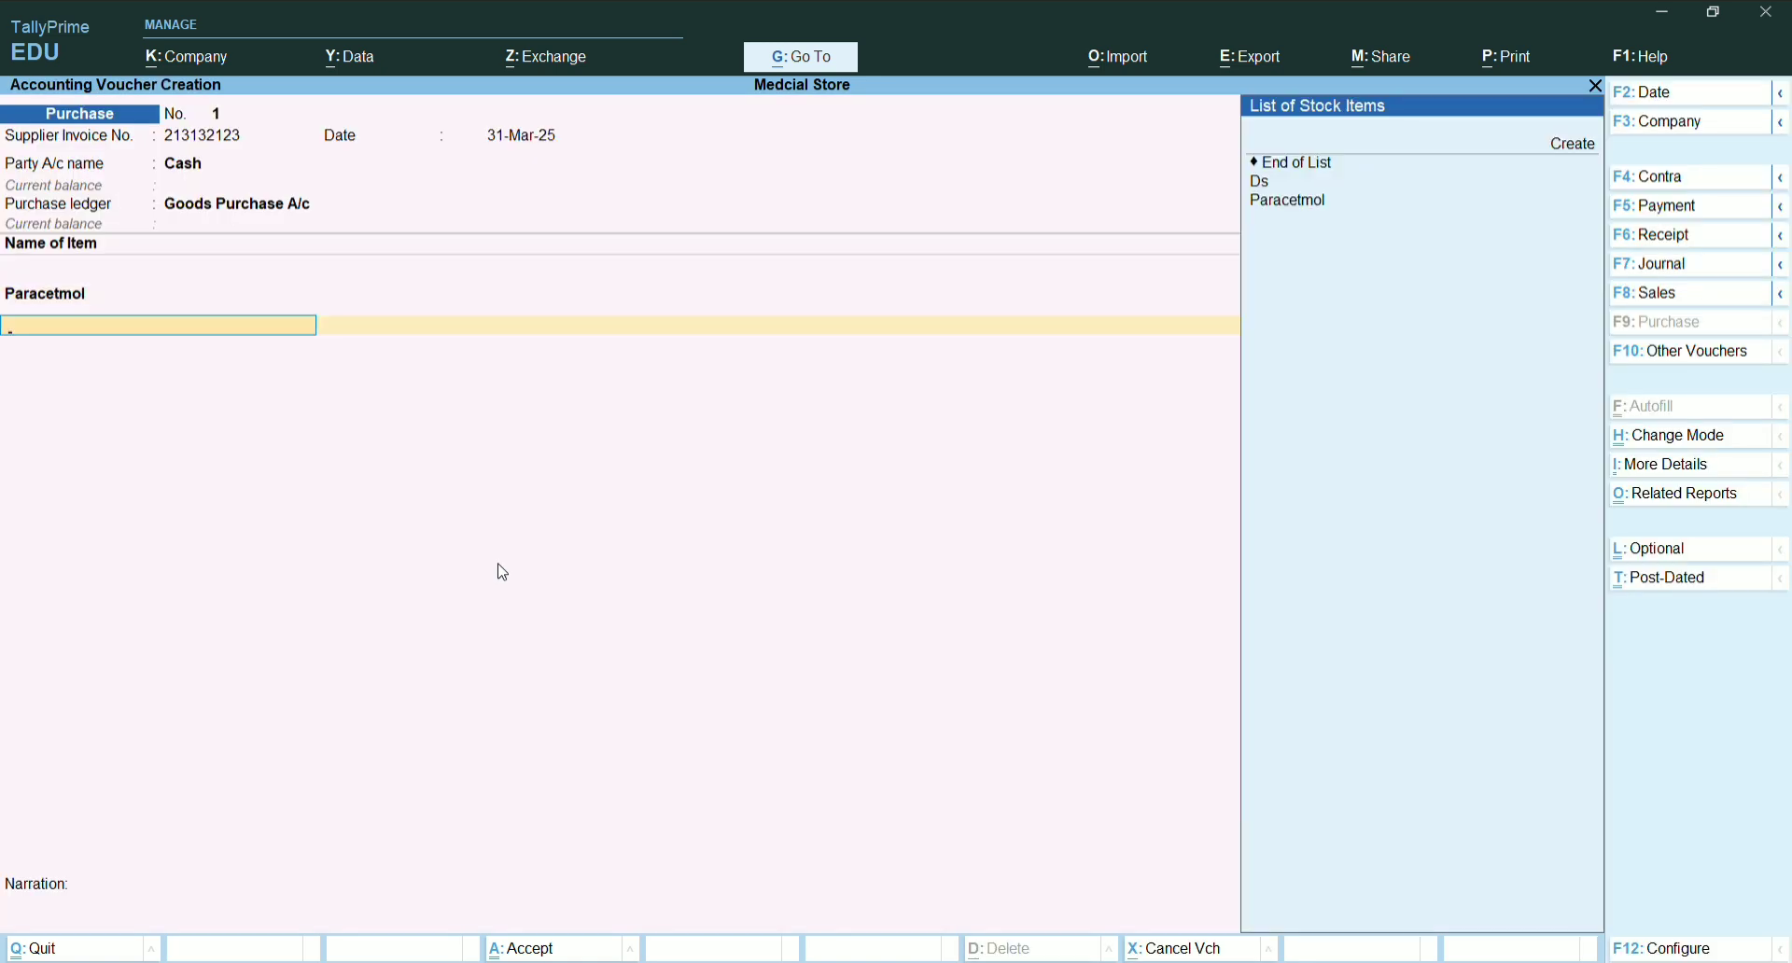
Add the stock item Ds to the purchase and allocate it to a new batch numbered 1-4-2024
key(Down)
key(Down)
key(Up)
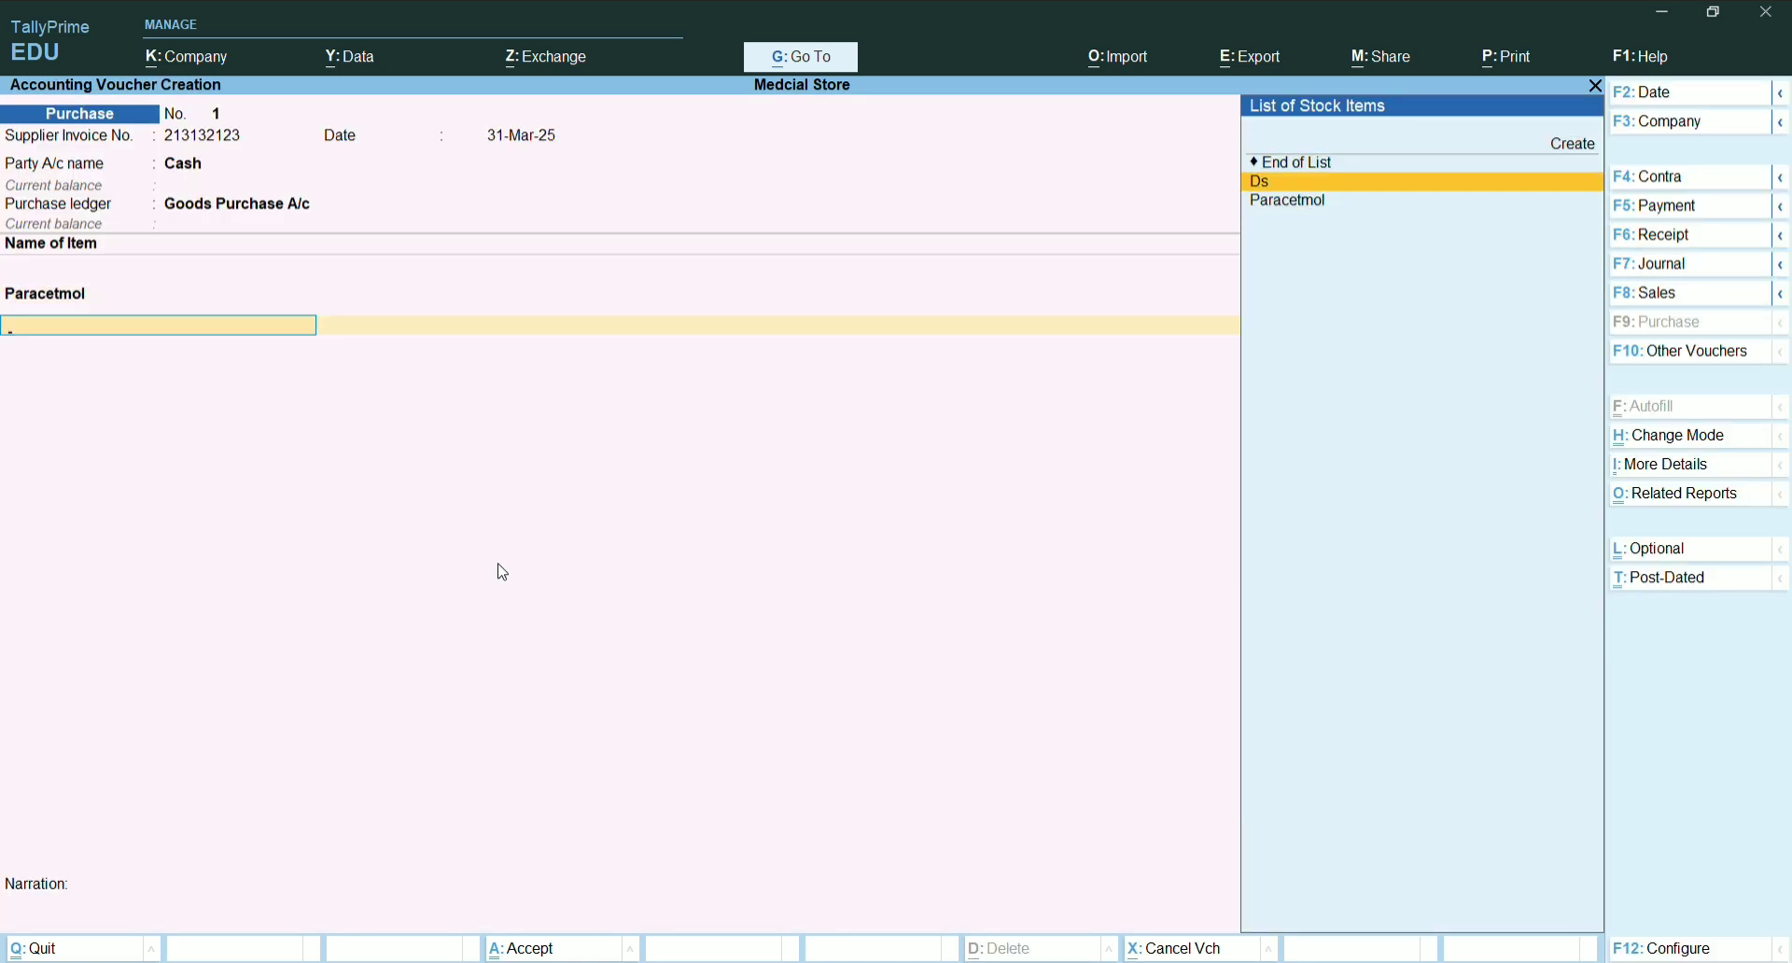
key(Return)
key(Return)
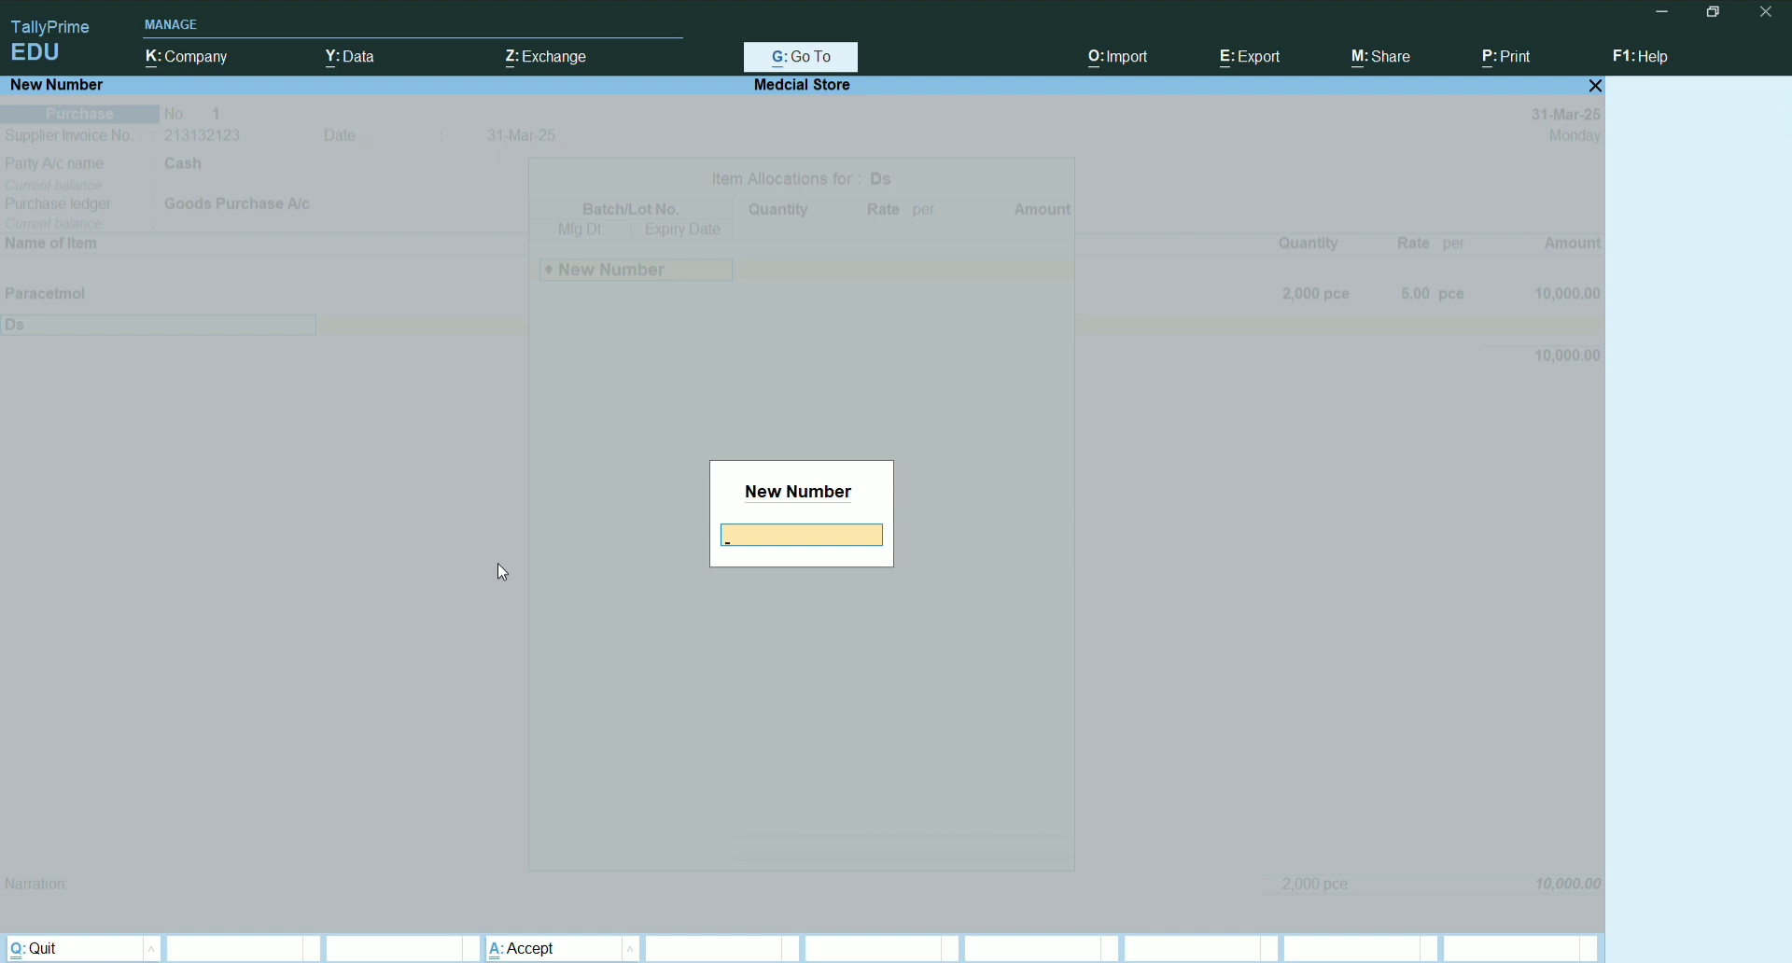
text(1-4-2024)
key(Return)
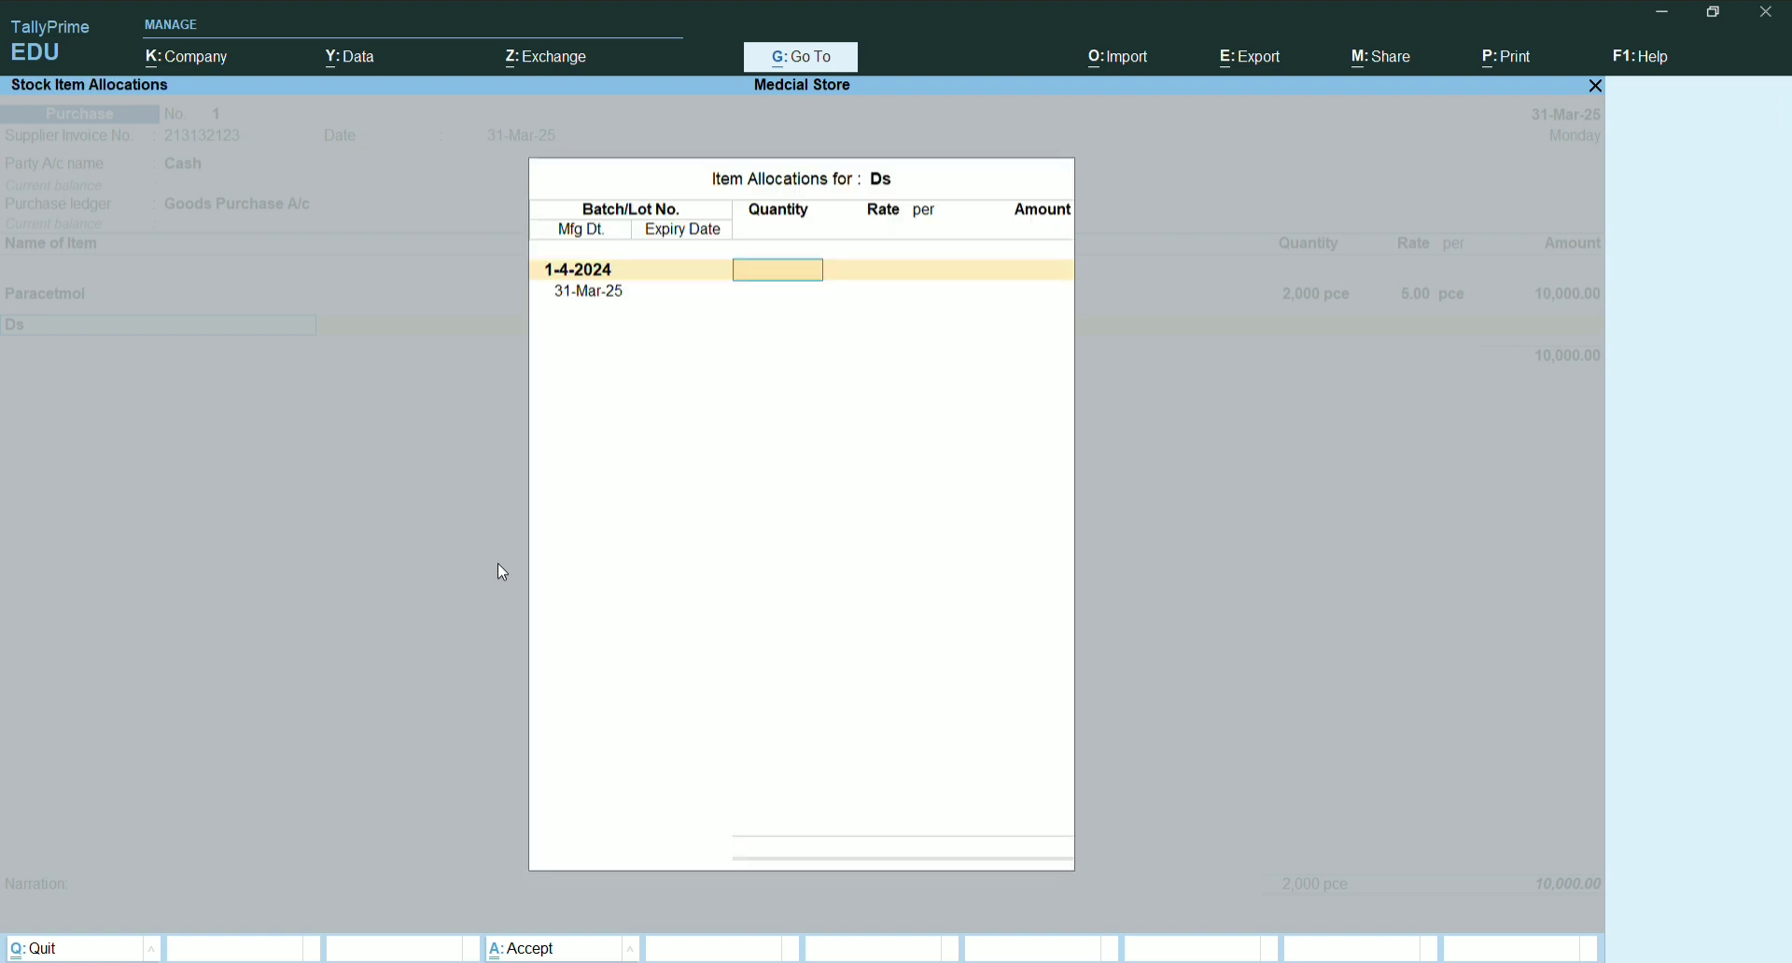
Set the Ds batch to a quantity of 5000 pce at rate 6, keeping the manufacturing date 31-Mar-25
text(5000)
key(Return)
text(60)
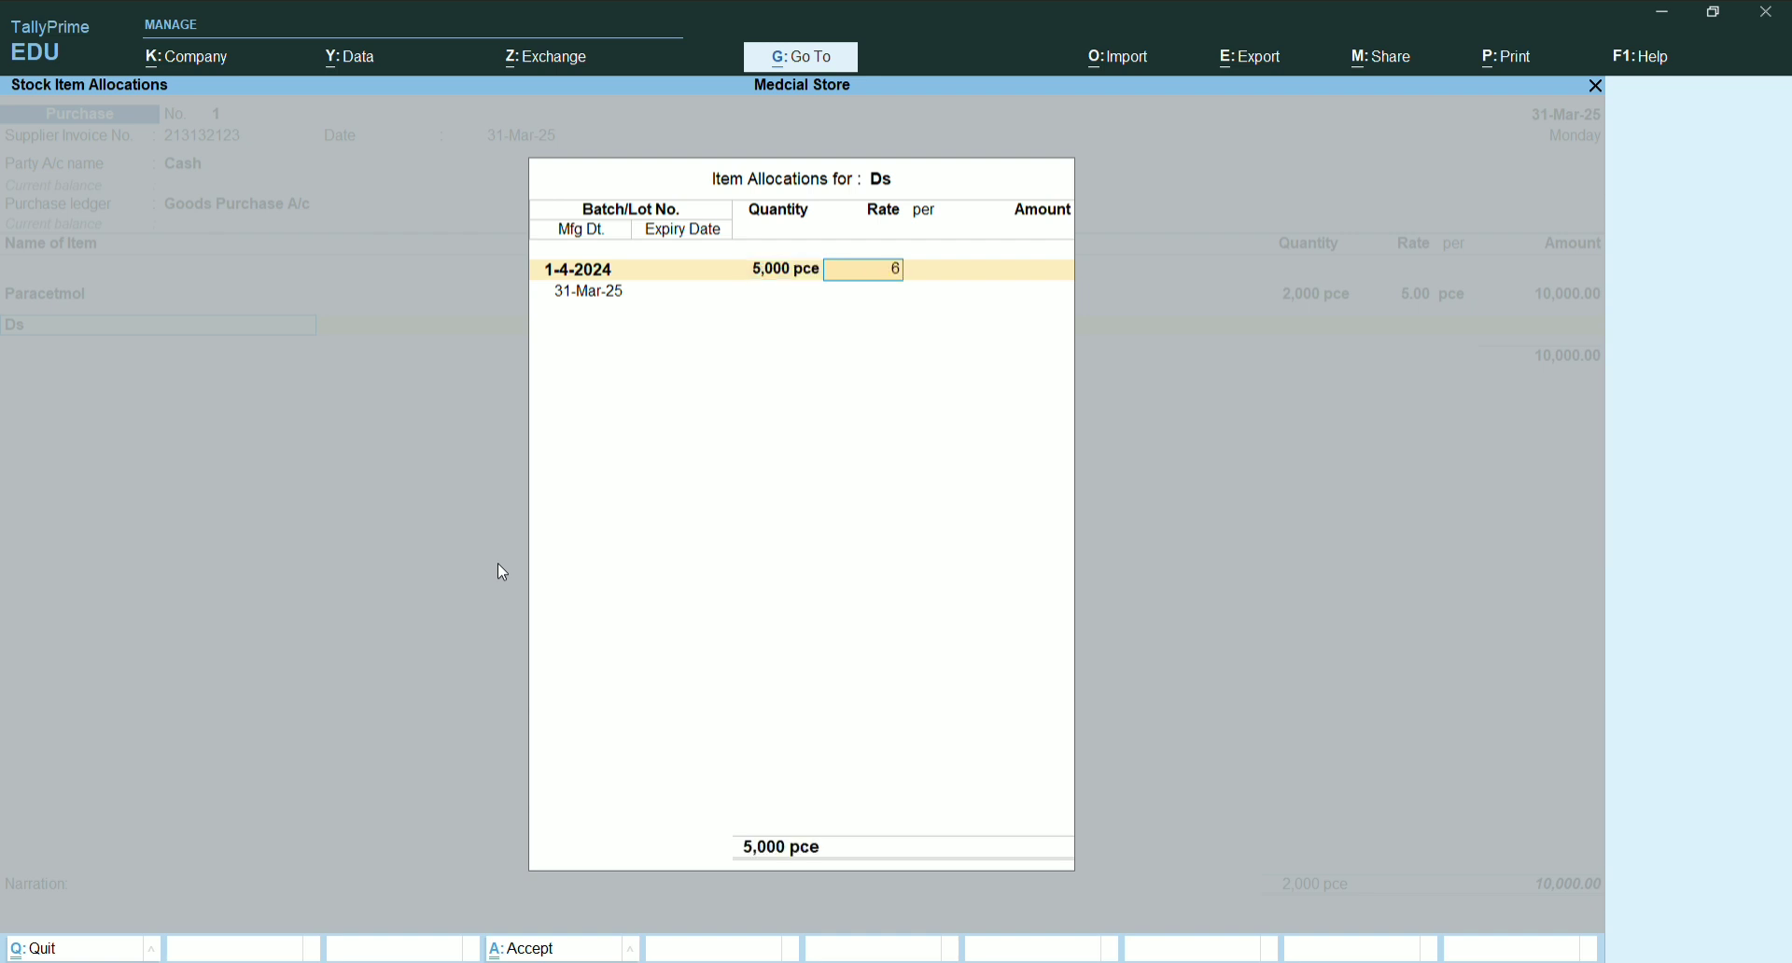
key(BackSpace)
key(Return)
key(Return)
key(Return)
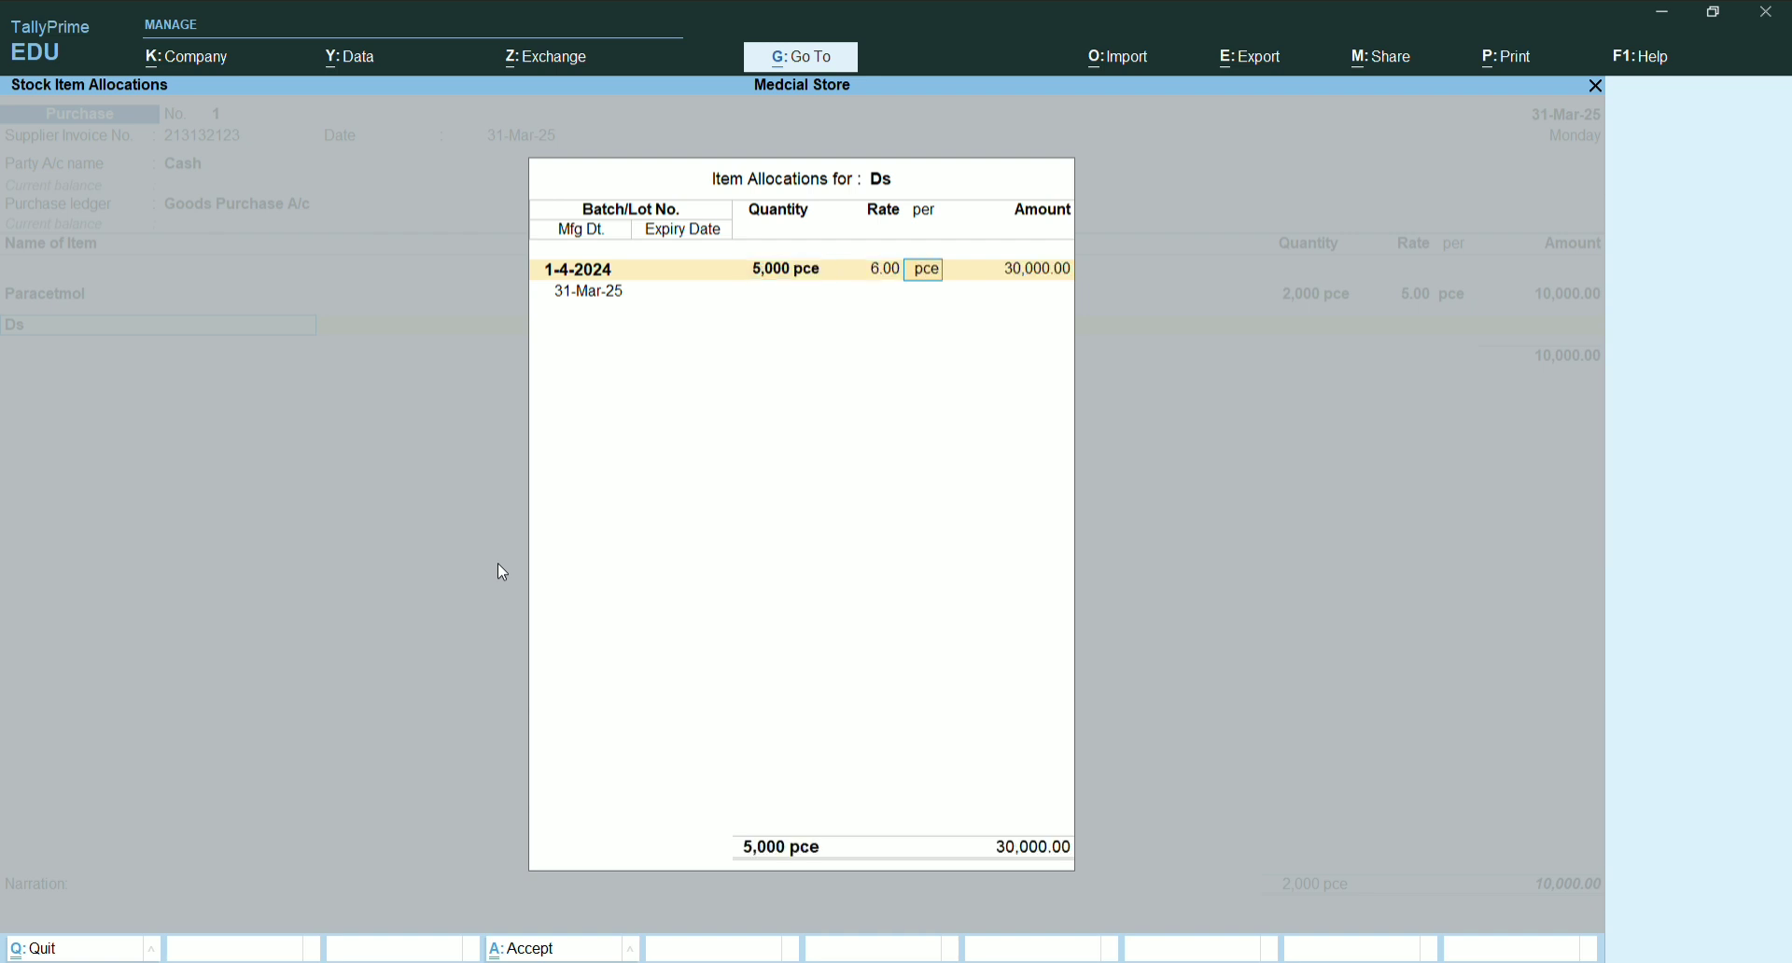
key(Return)
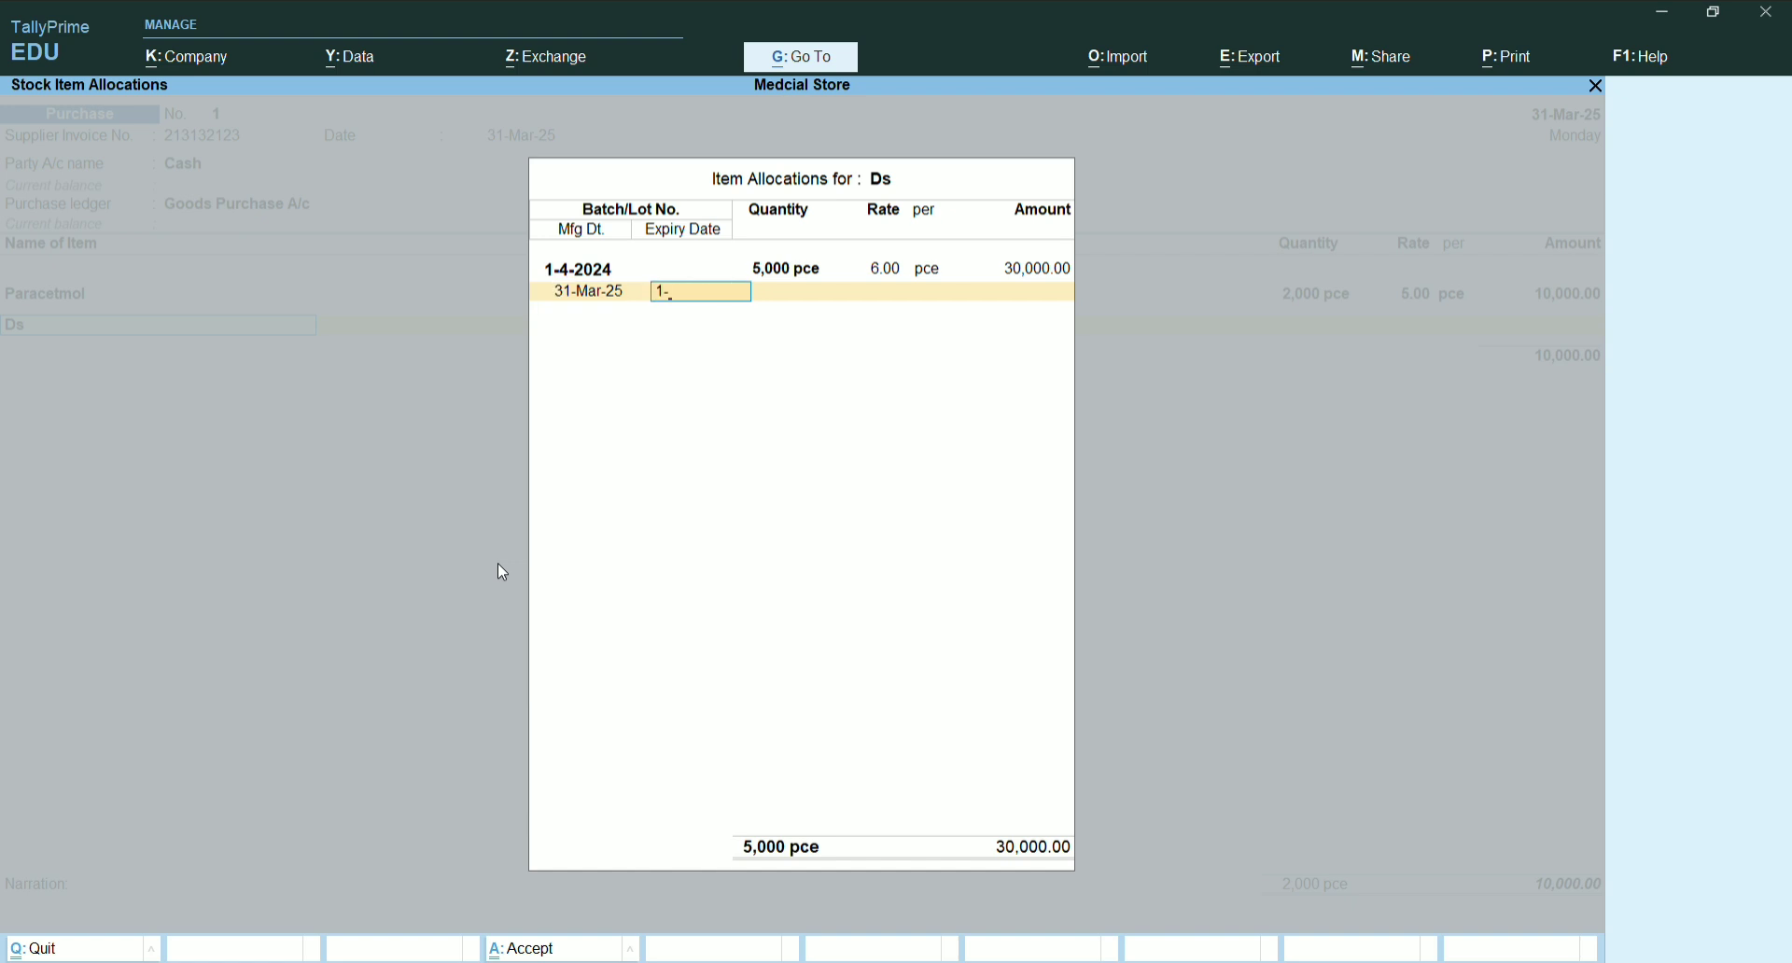
Set the Ds batch's expiry date to 1-4-2028 and finish the item's batch allocation
text(1-4-2028)
key(Return)
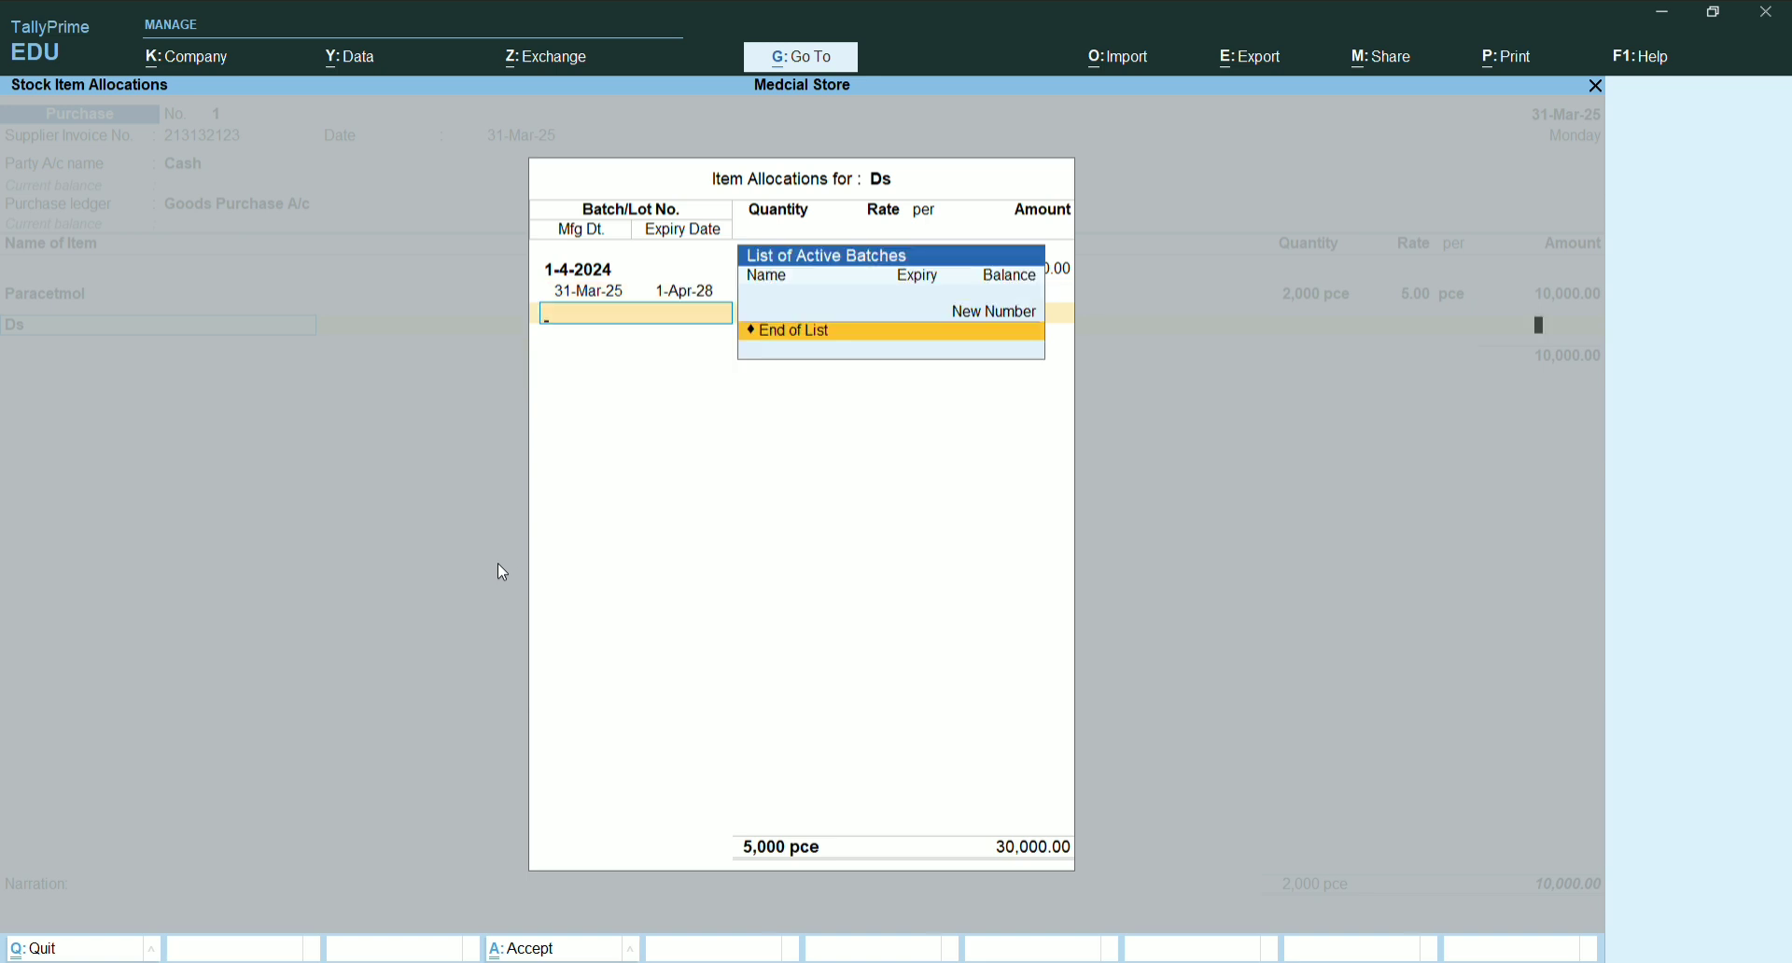
key(Return)
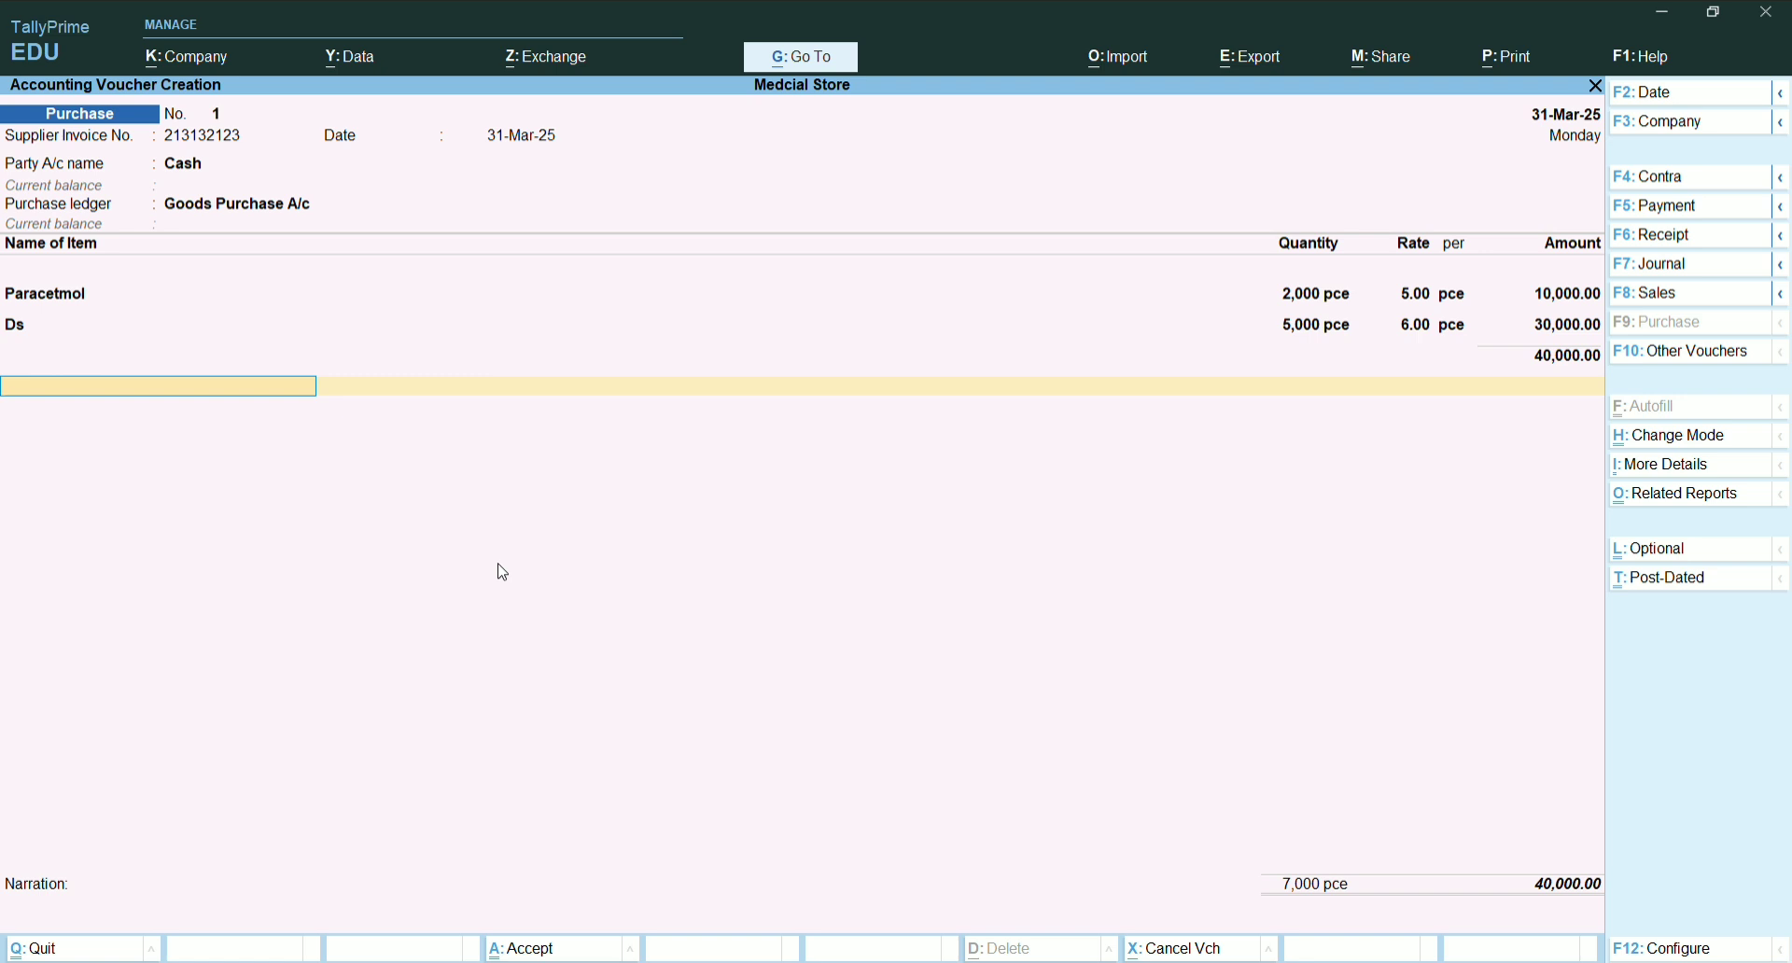
Open the purchase invoice's print preview and examine each item's batch, manufacturing date, expiry date and amount up close
key(ctrl)
key(alt+p)
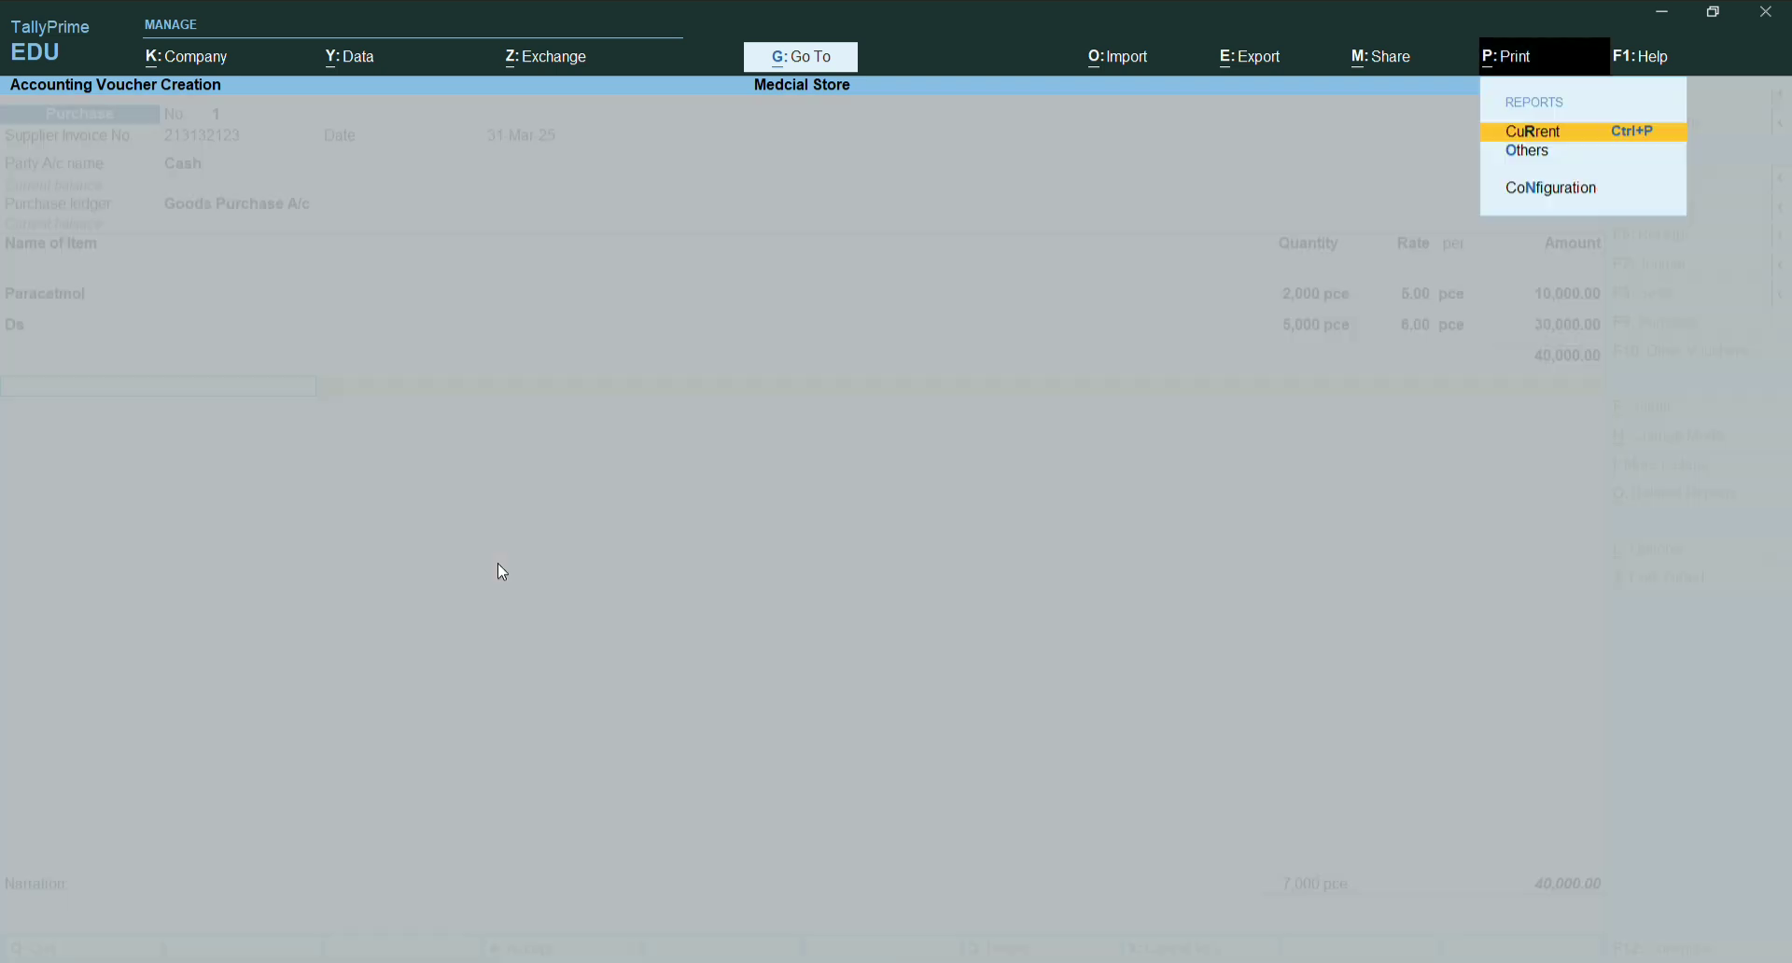
key(Return)
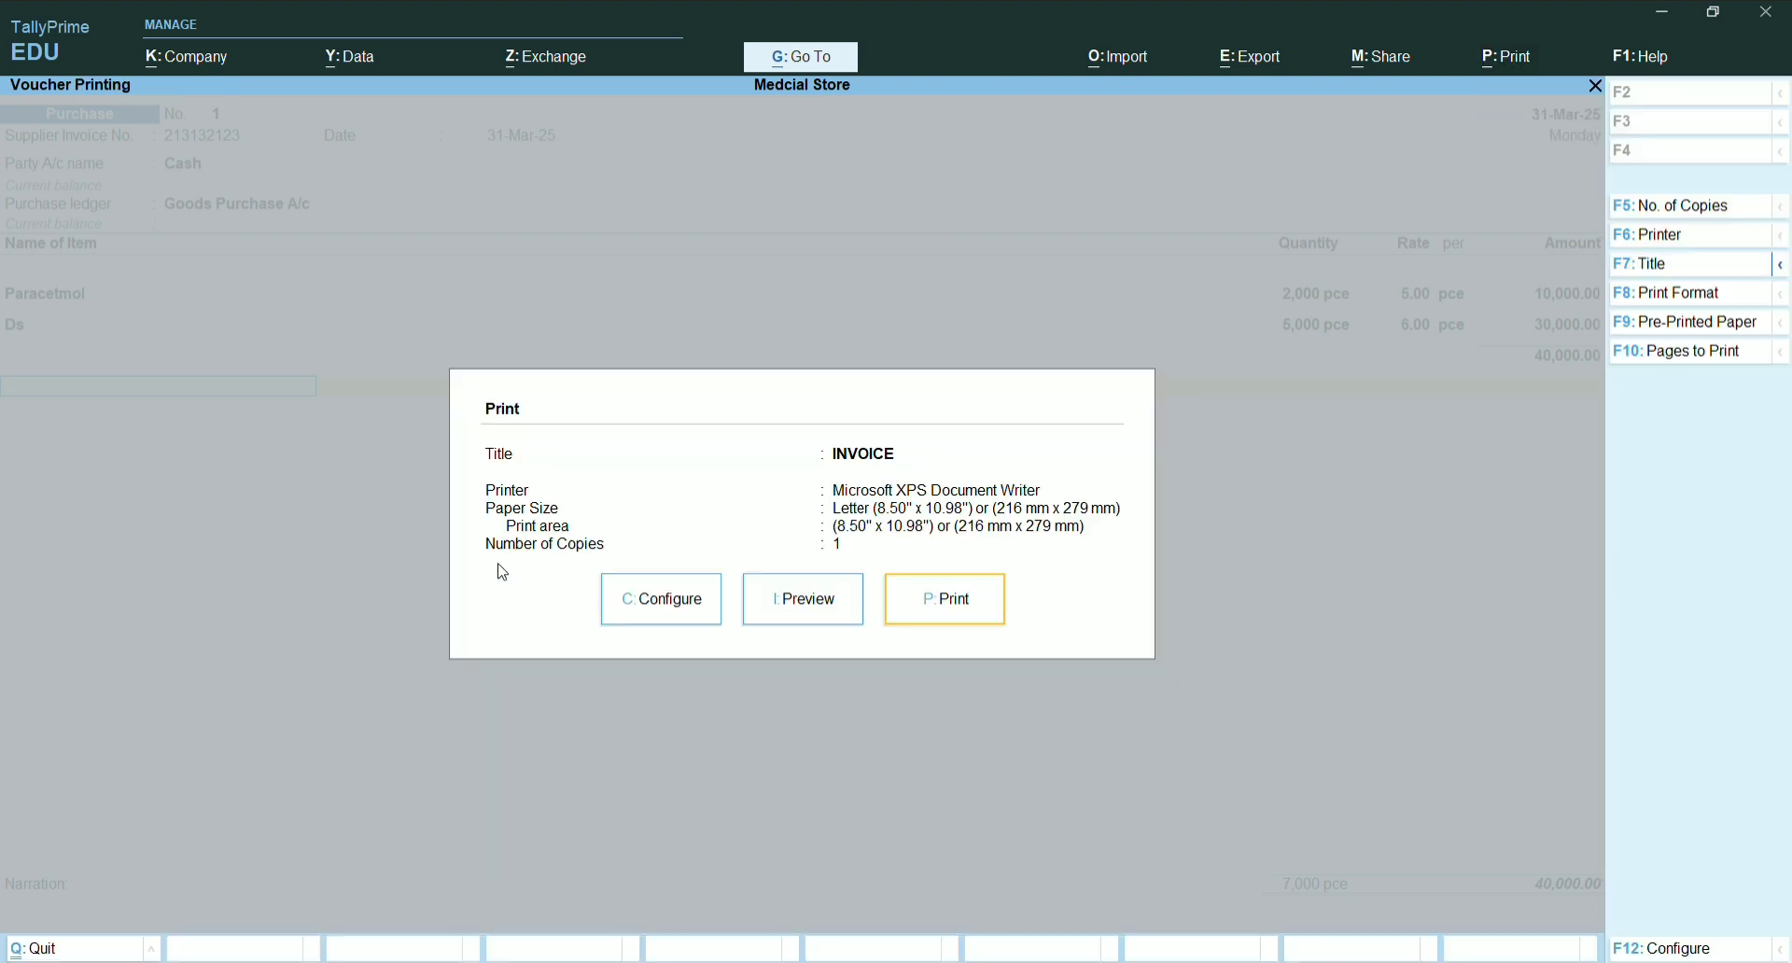
key(Left)
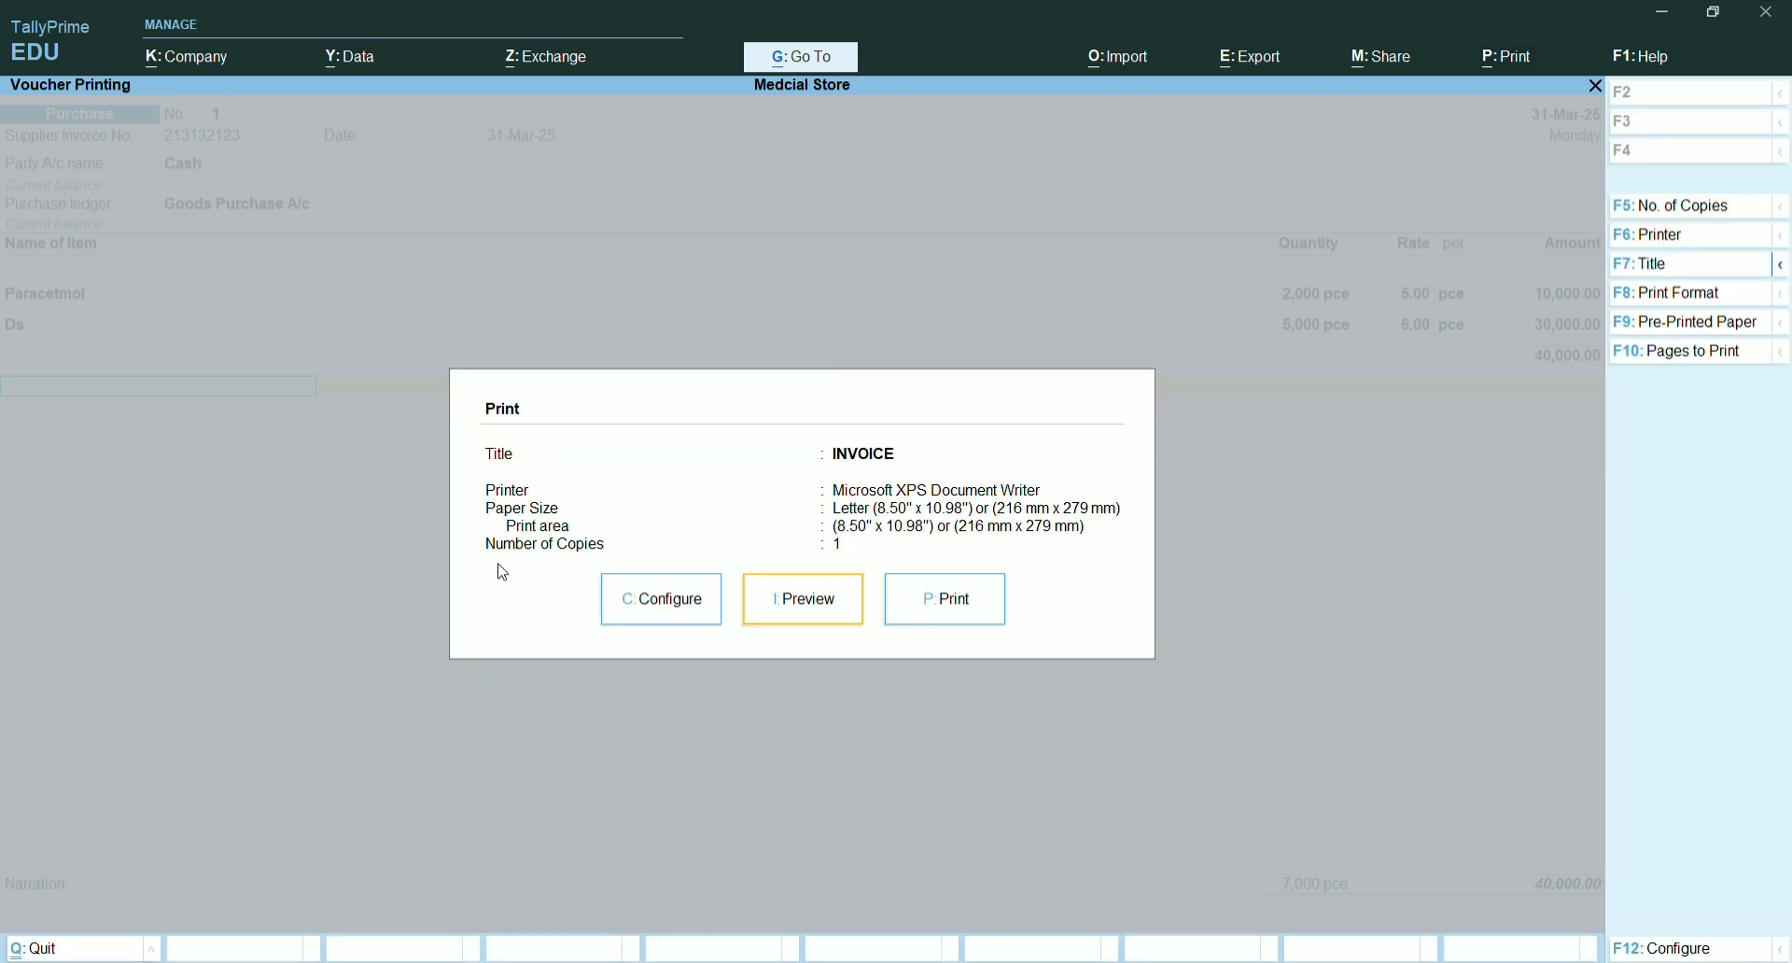
key(Return)
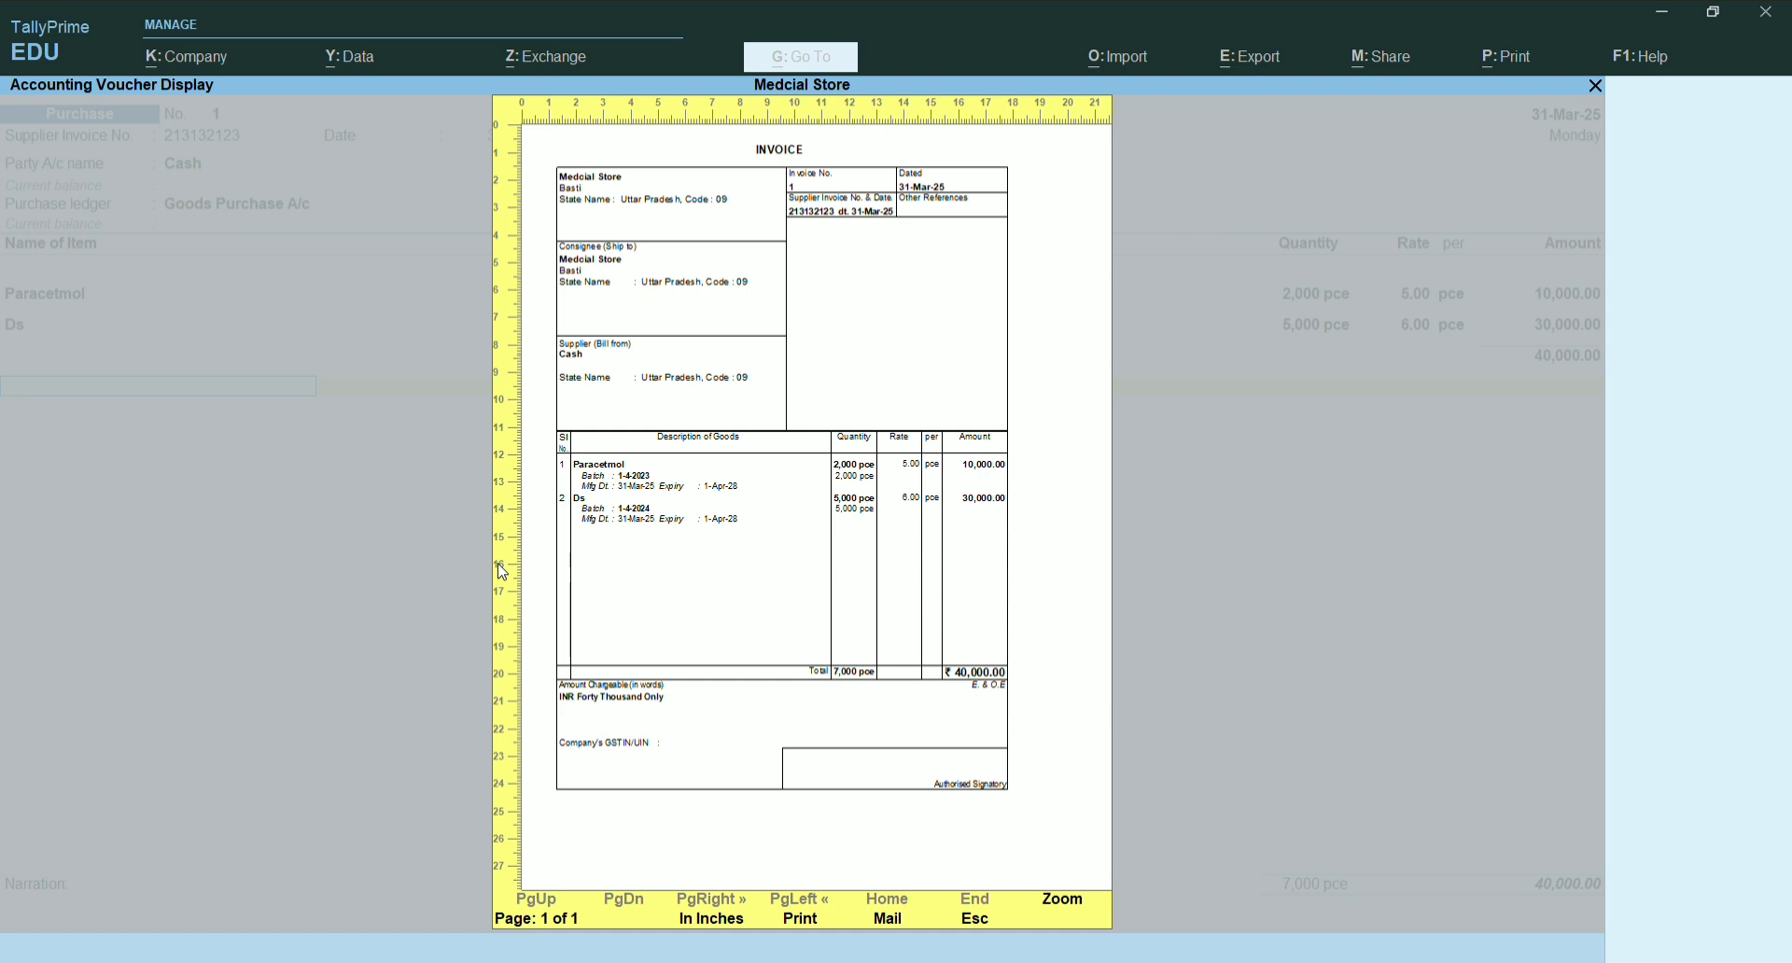
click(503, 572)
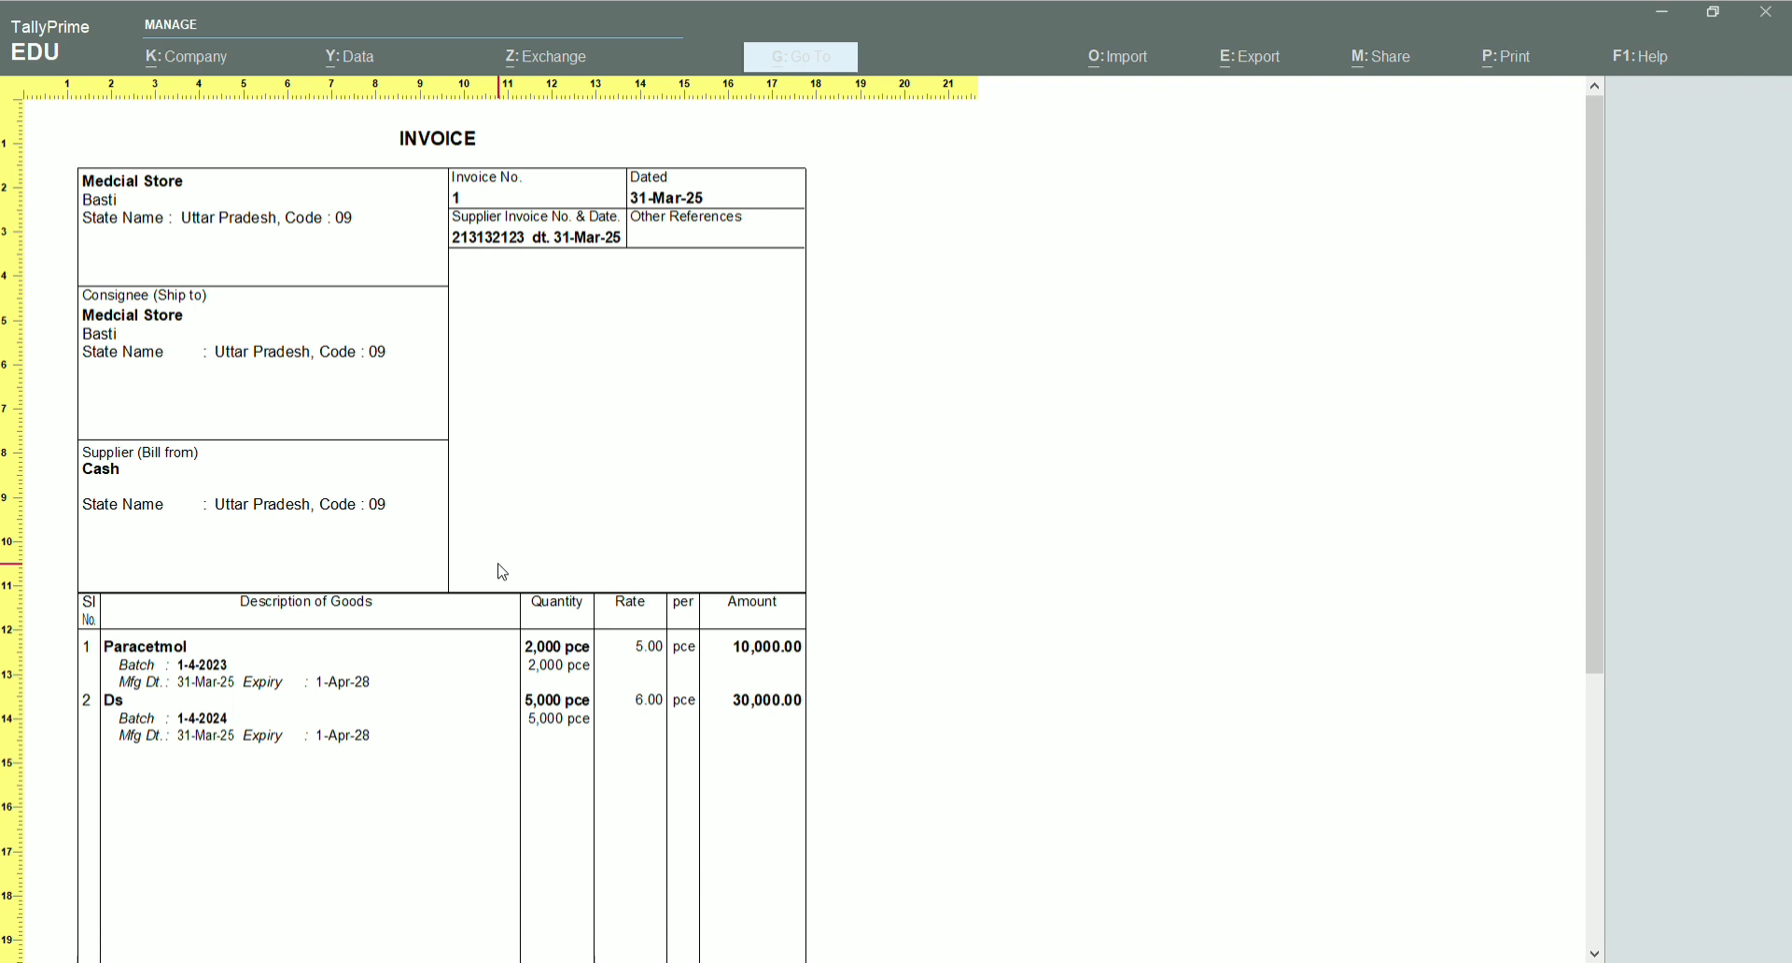
scroll(502, 572, down, 3)
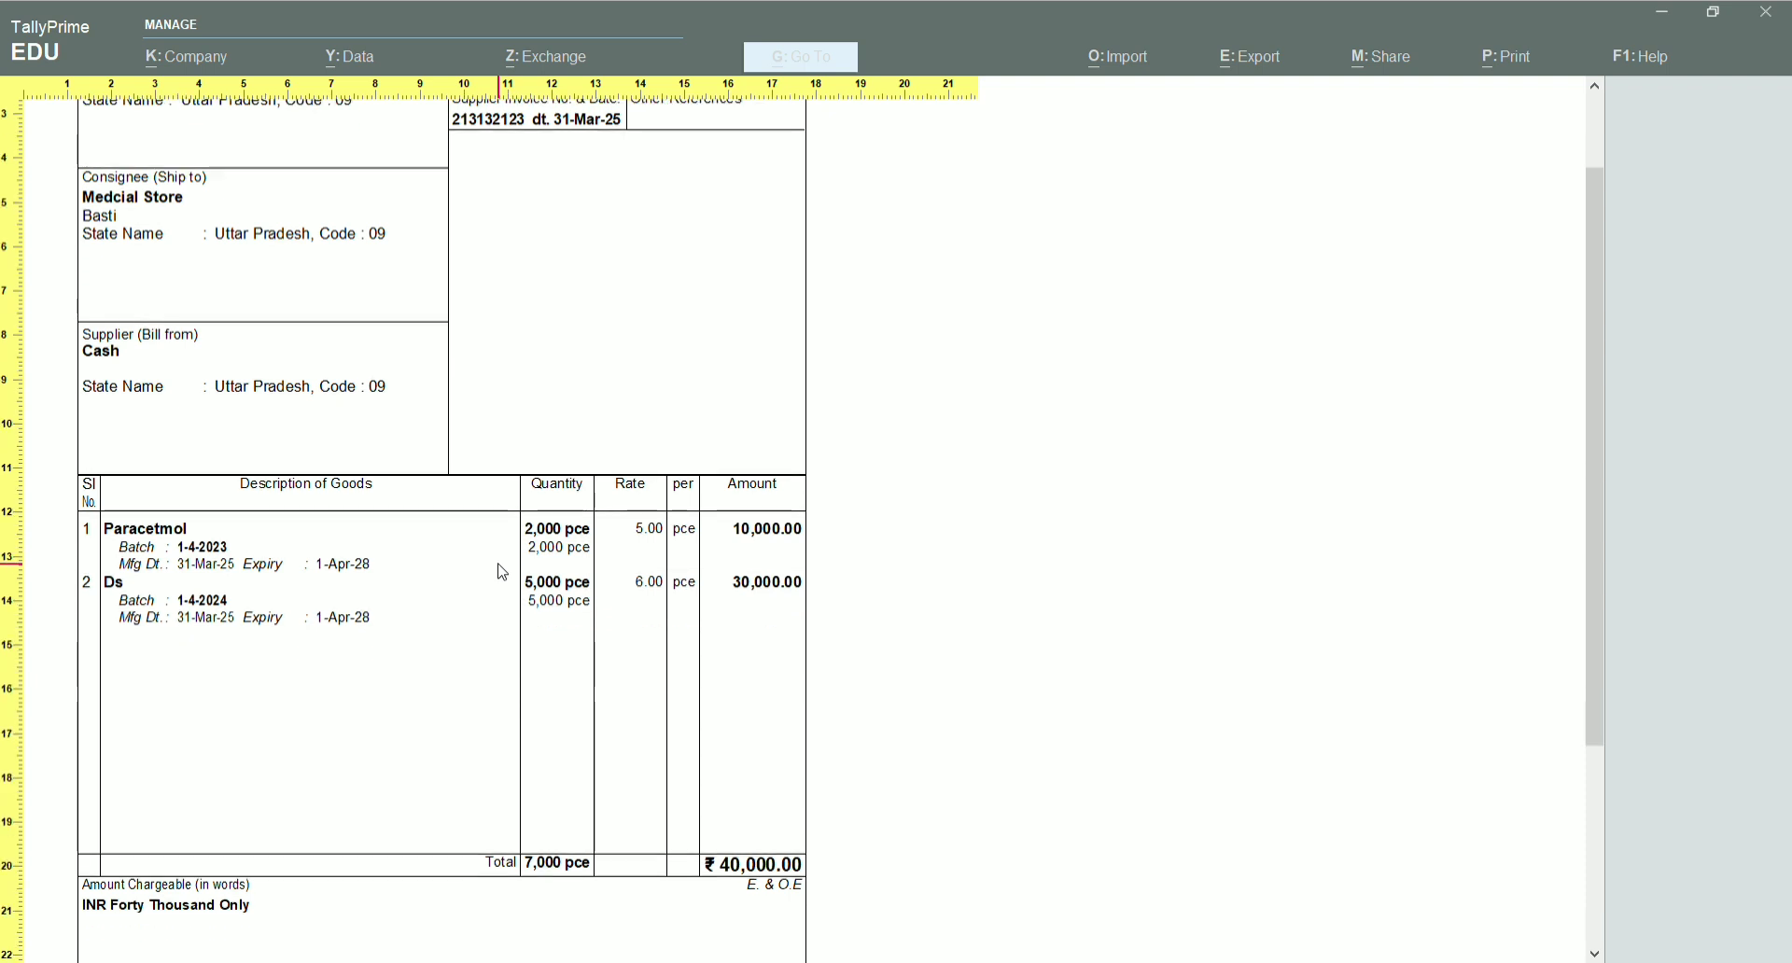
scroll(502, 572, down, 3)
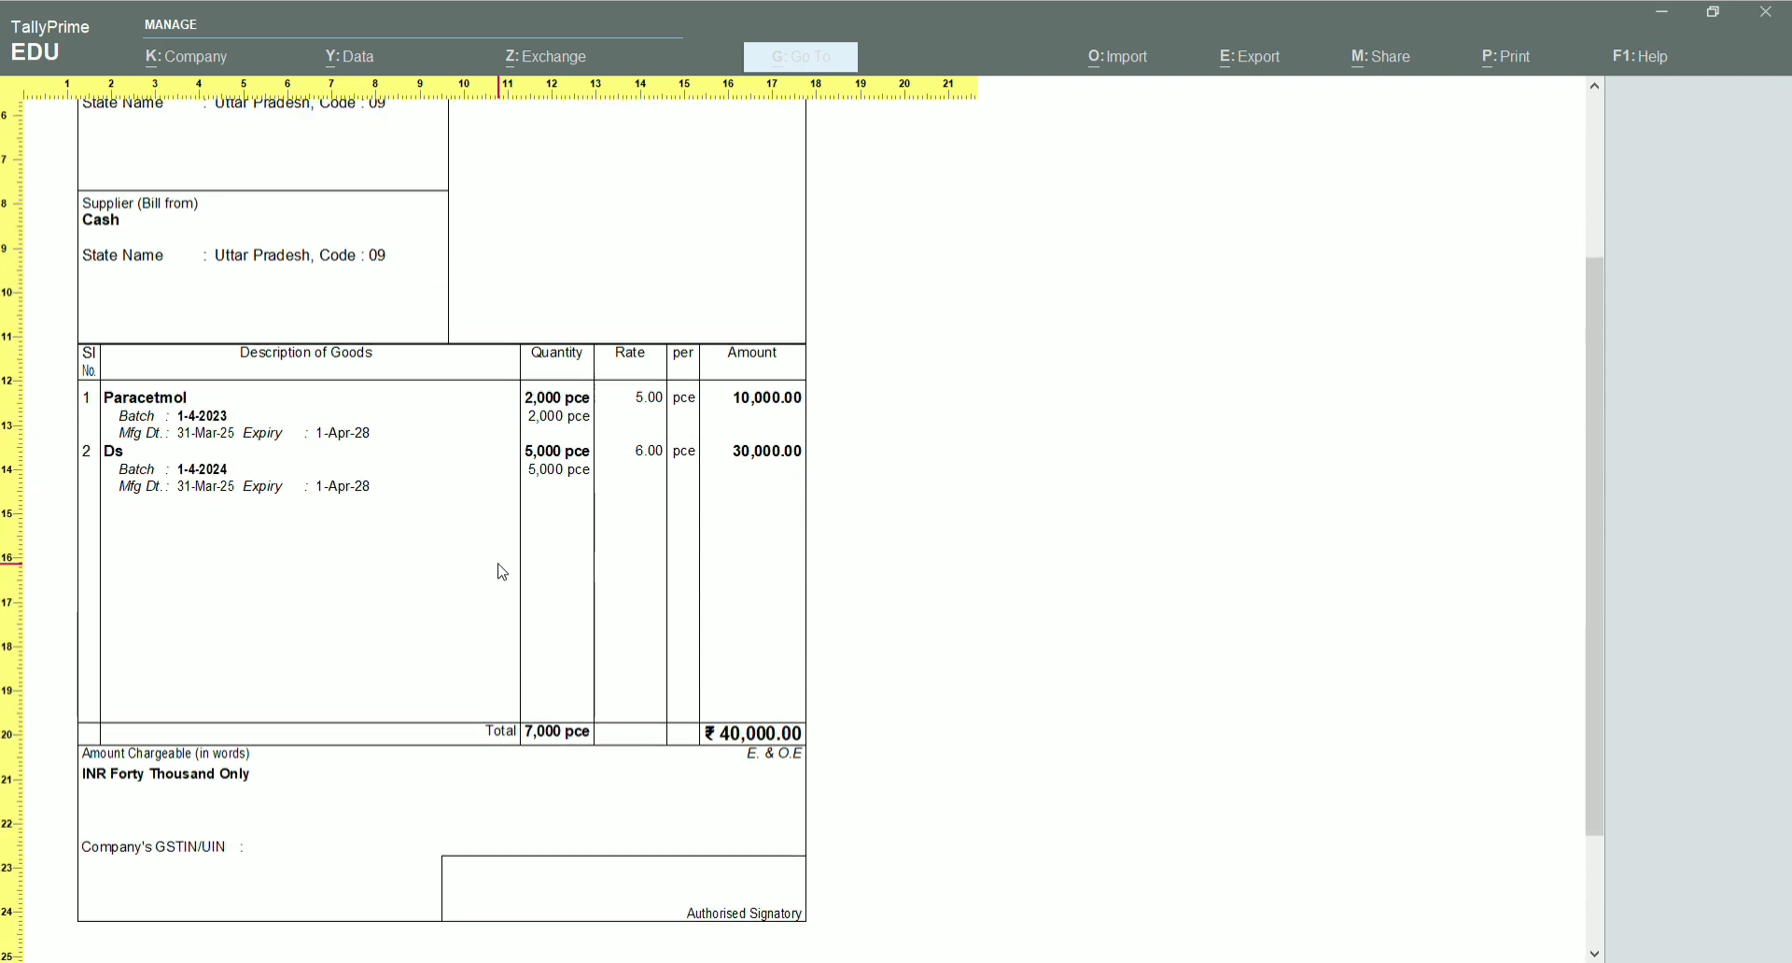
scroll(502, 572, down, 2)
scroll(502, 572, up, 3)
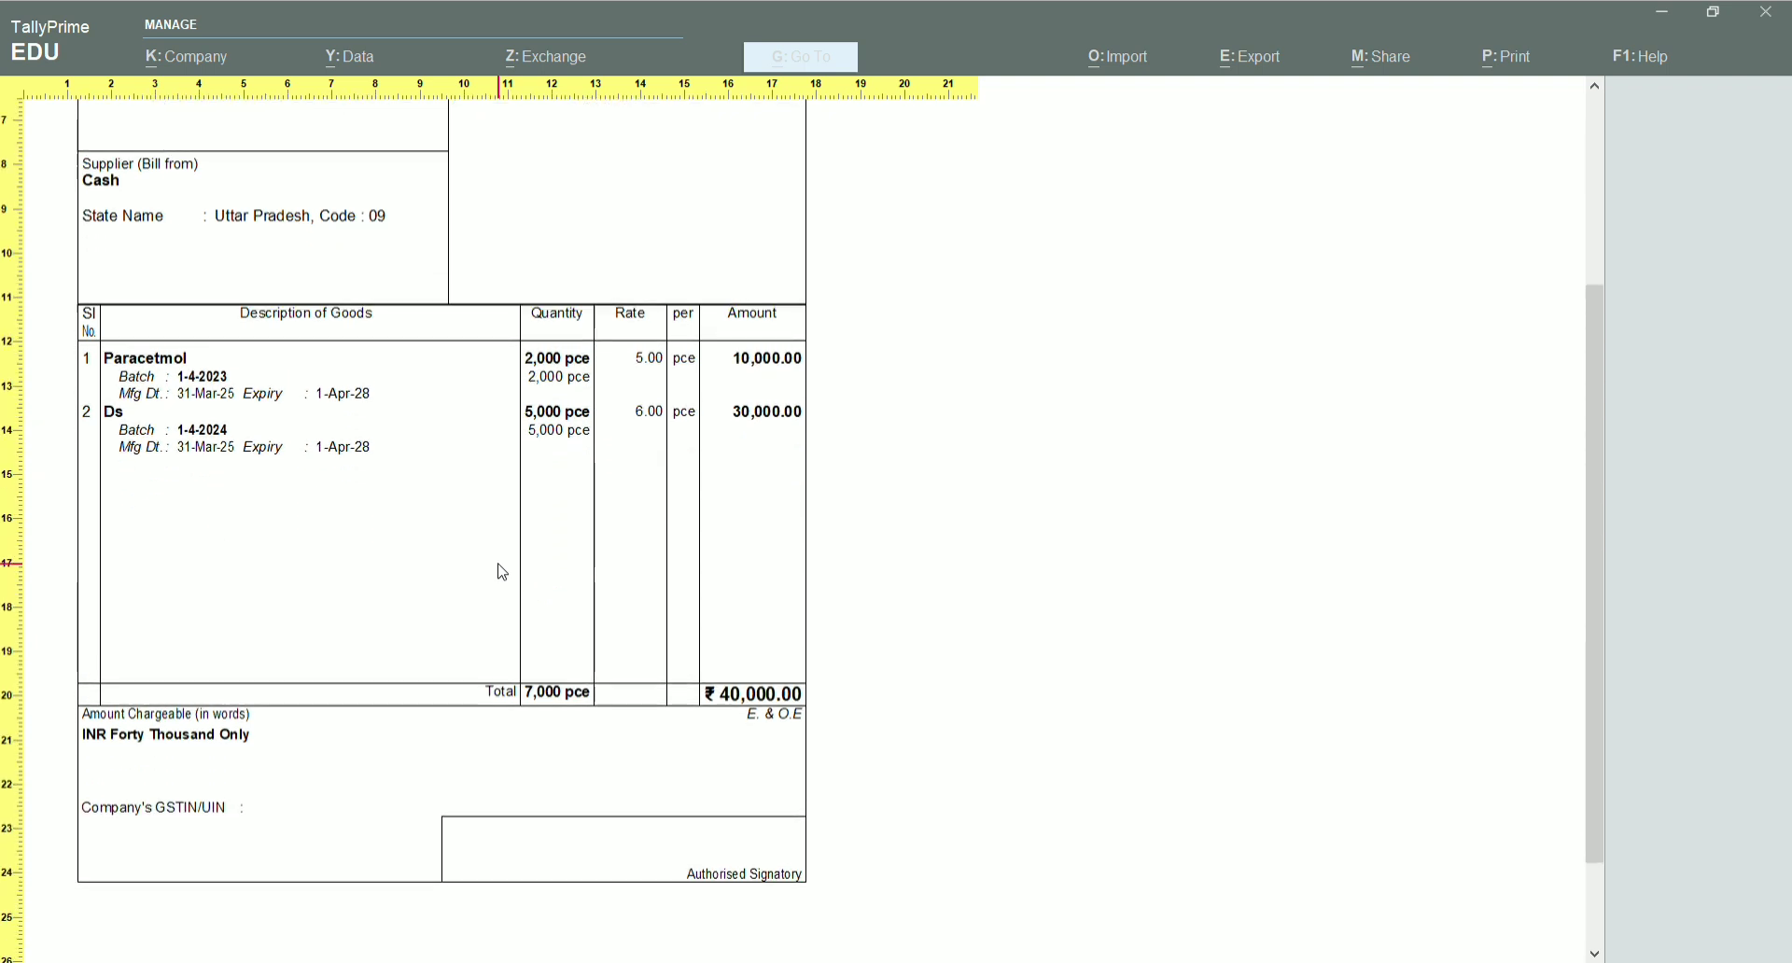
scroll(502, 572, up, 2)
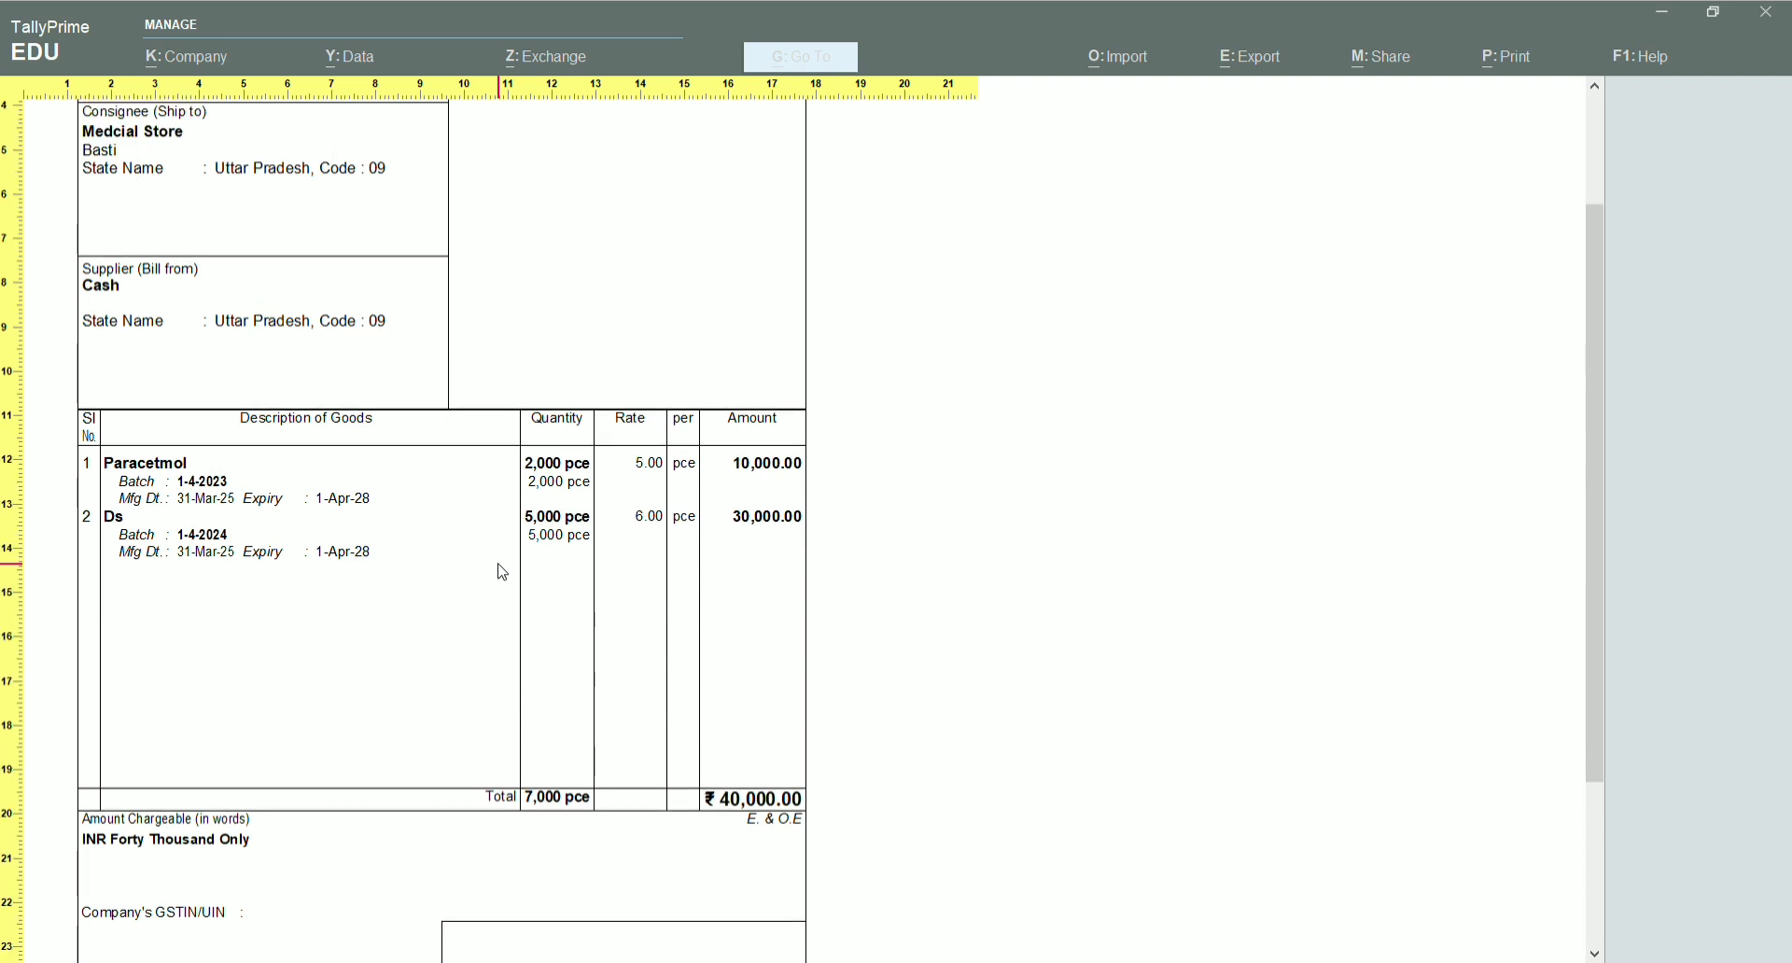
Leave the invoice preview and carry the purchase voucher's supplier invoice, receipt and Cash party details through as entered
key(Escape)
key(Escape)
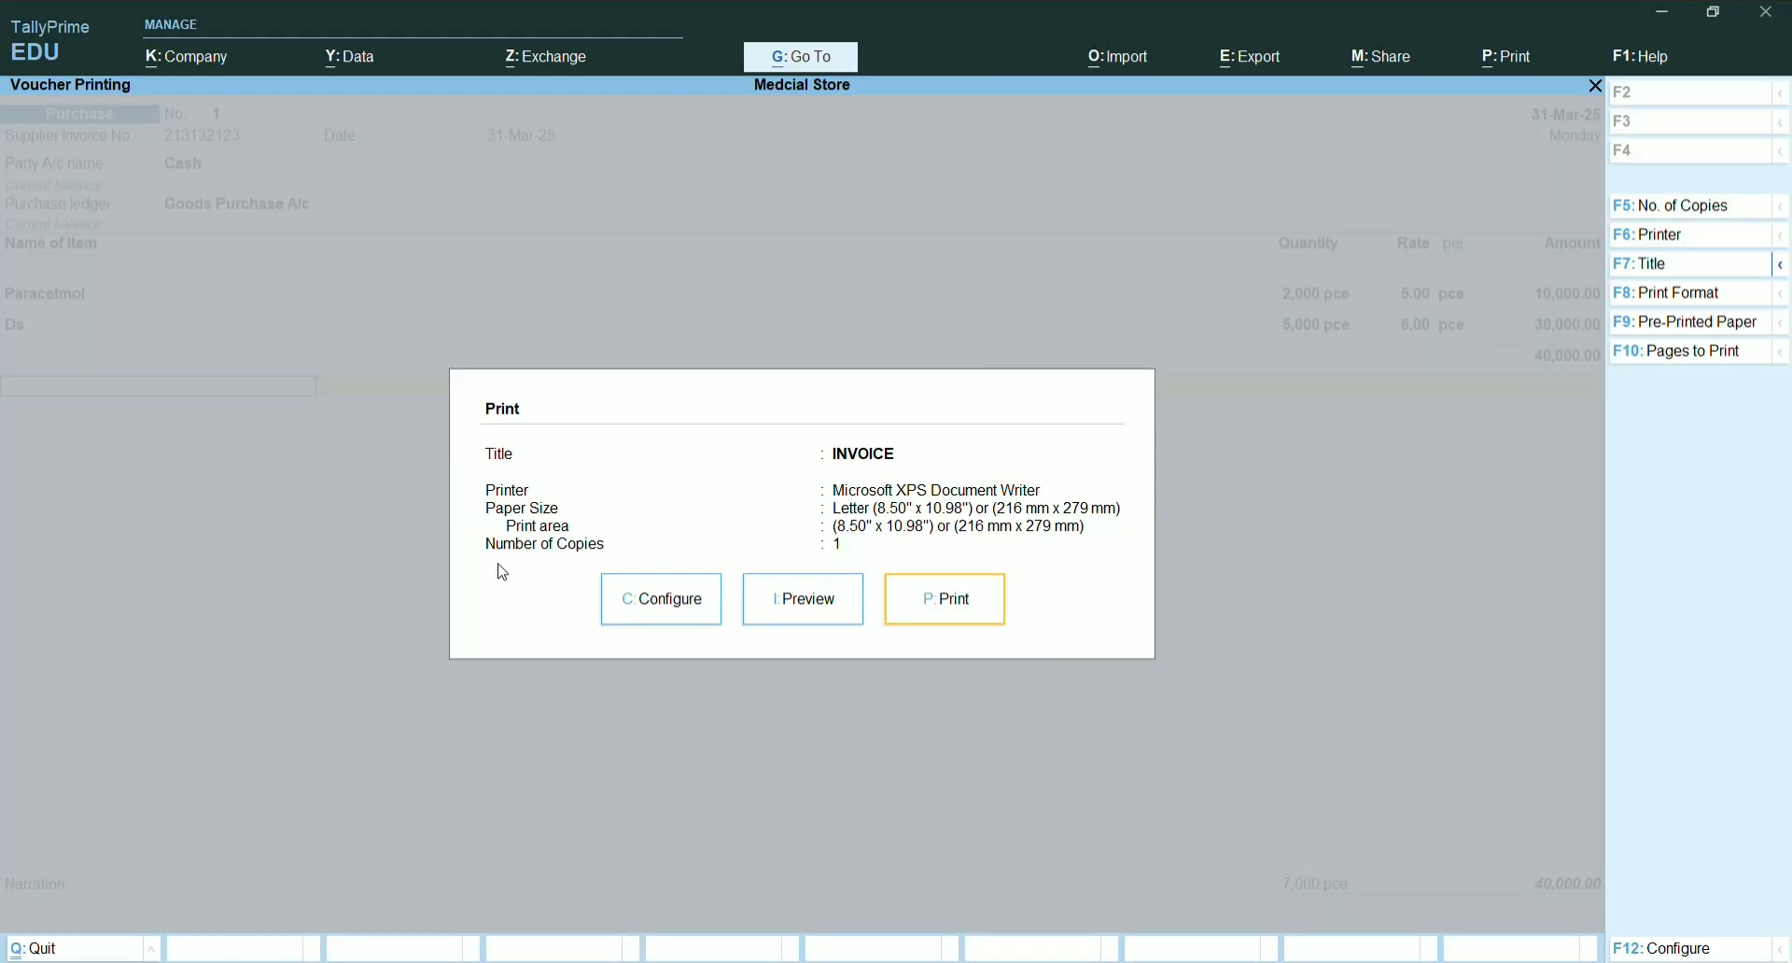
key(Escape)
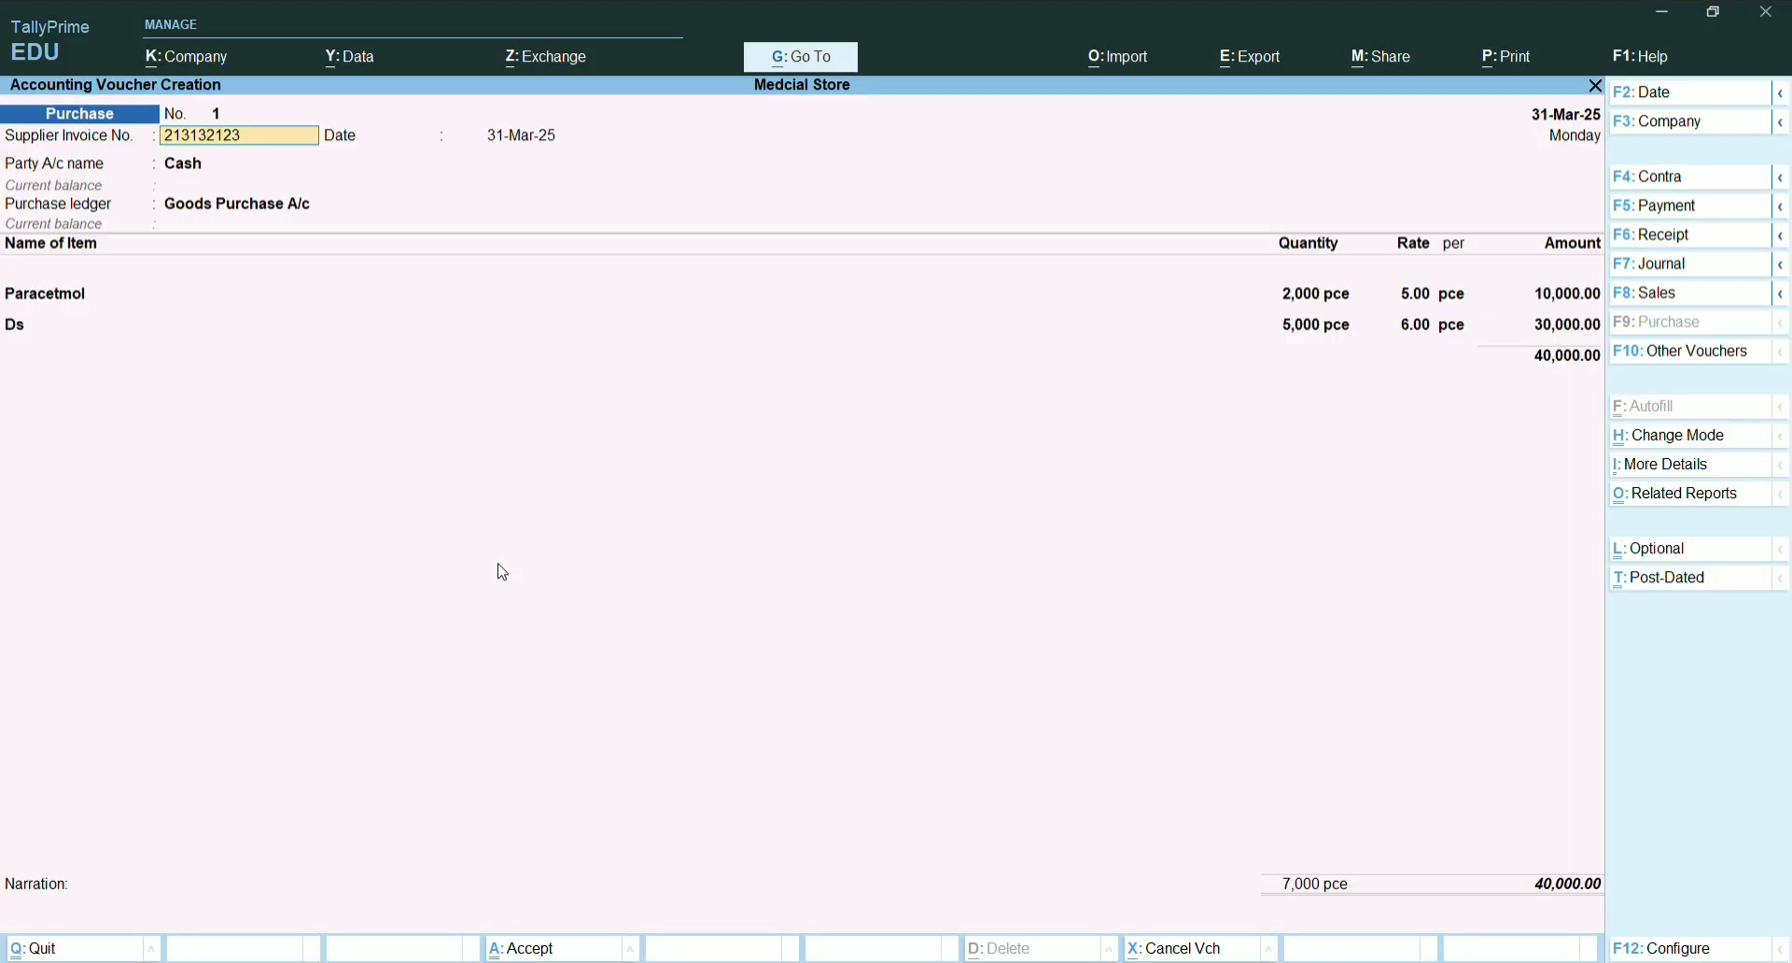
key(Return)
key(Return)
key(Return)
key(Return)
key(Return)
key(Return)
key(Return)
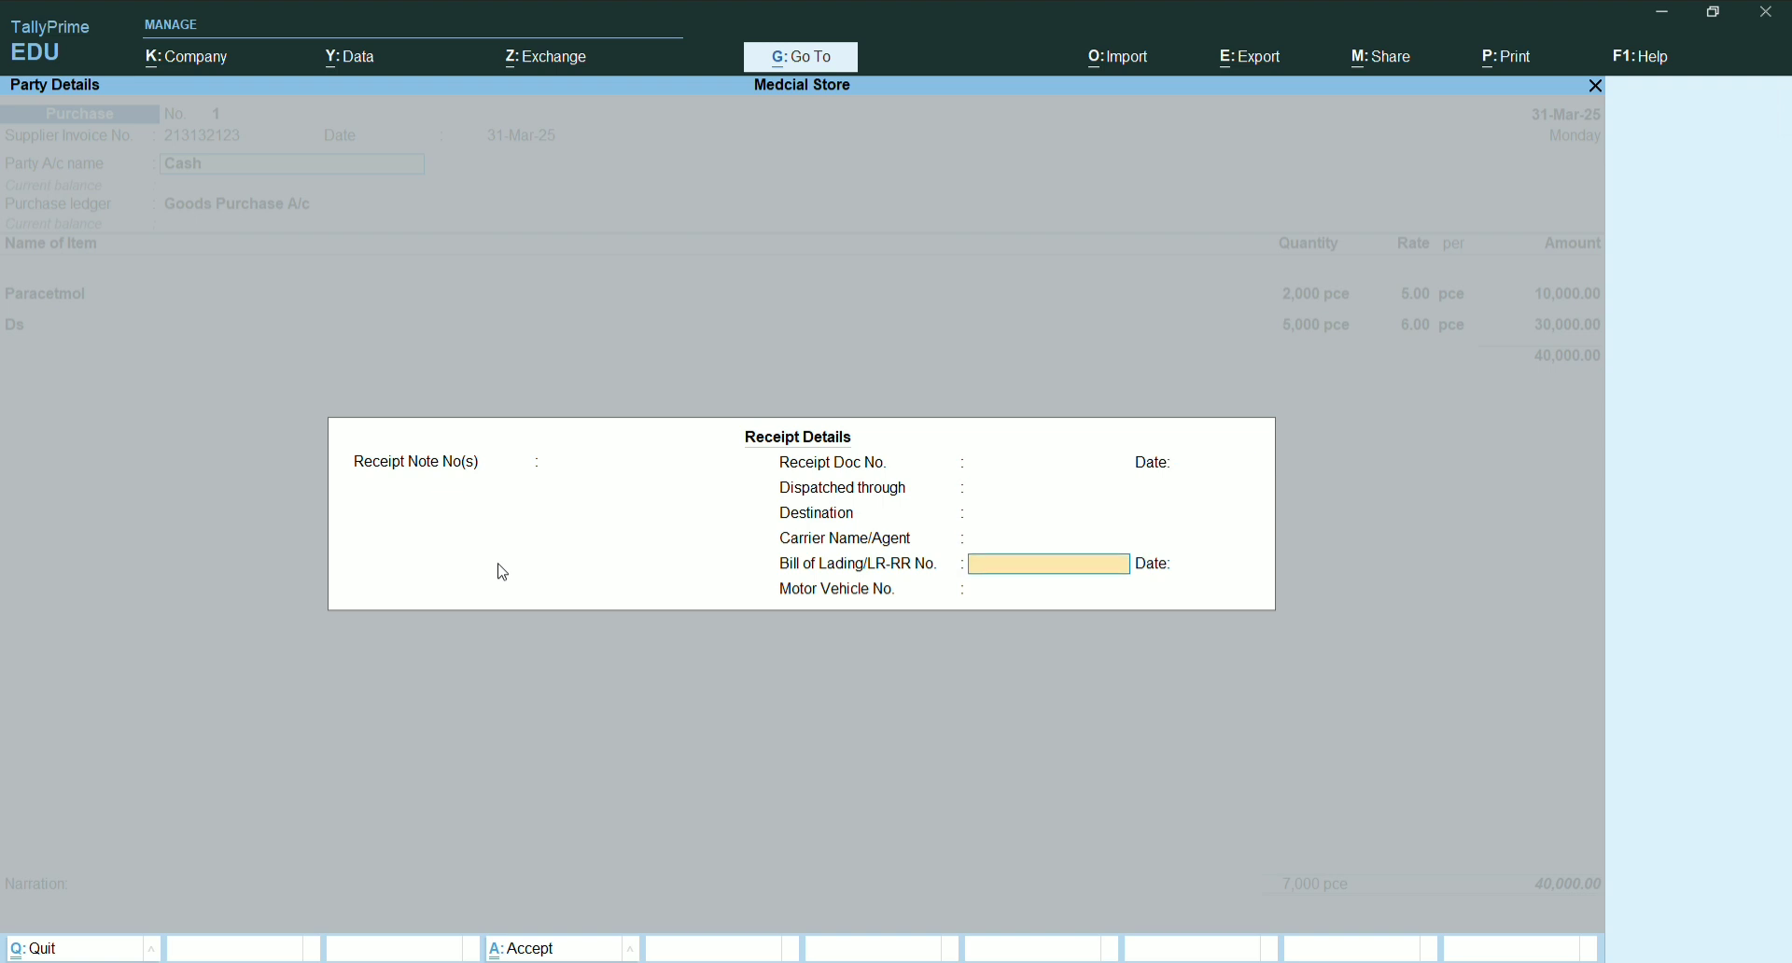
key(Return)
key(Return)
key(Return)
key(Return)
key(Return)
key(Return)
key(Return)
key(Return)
key(Return)
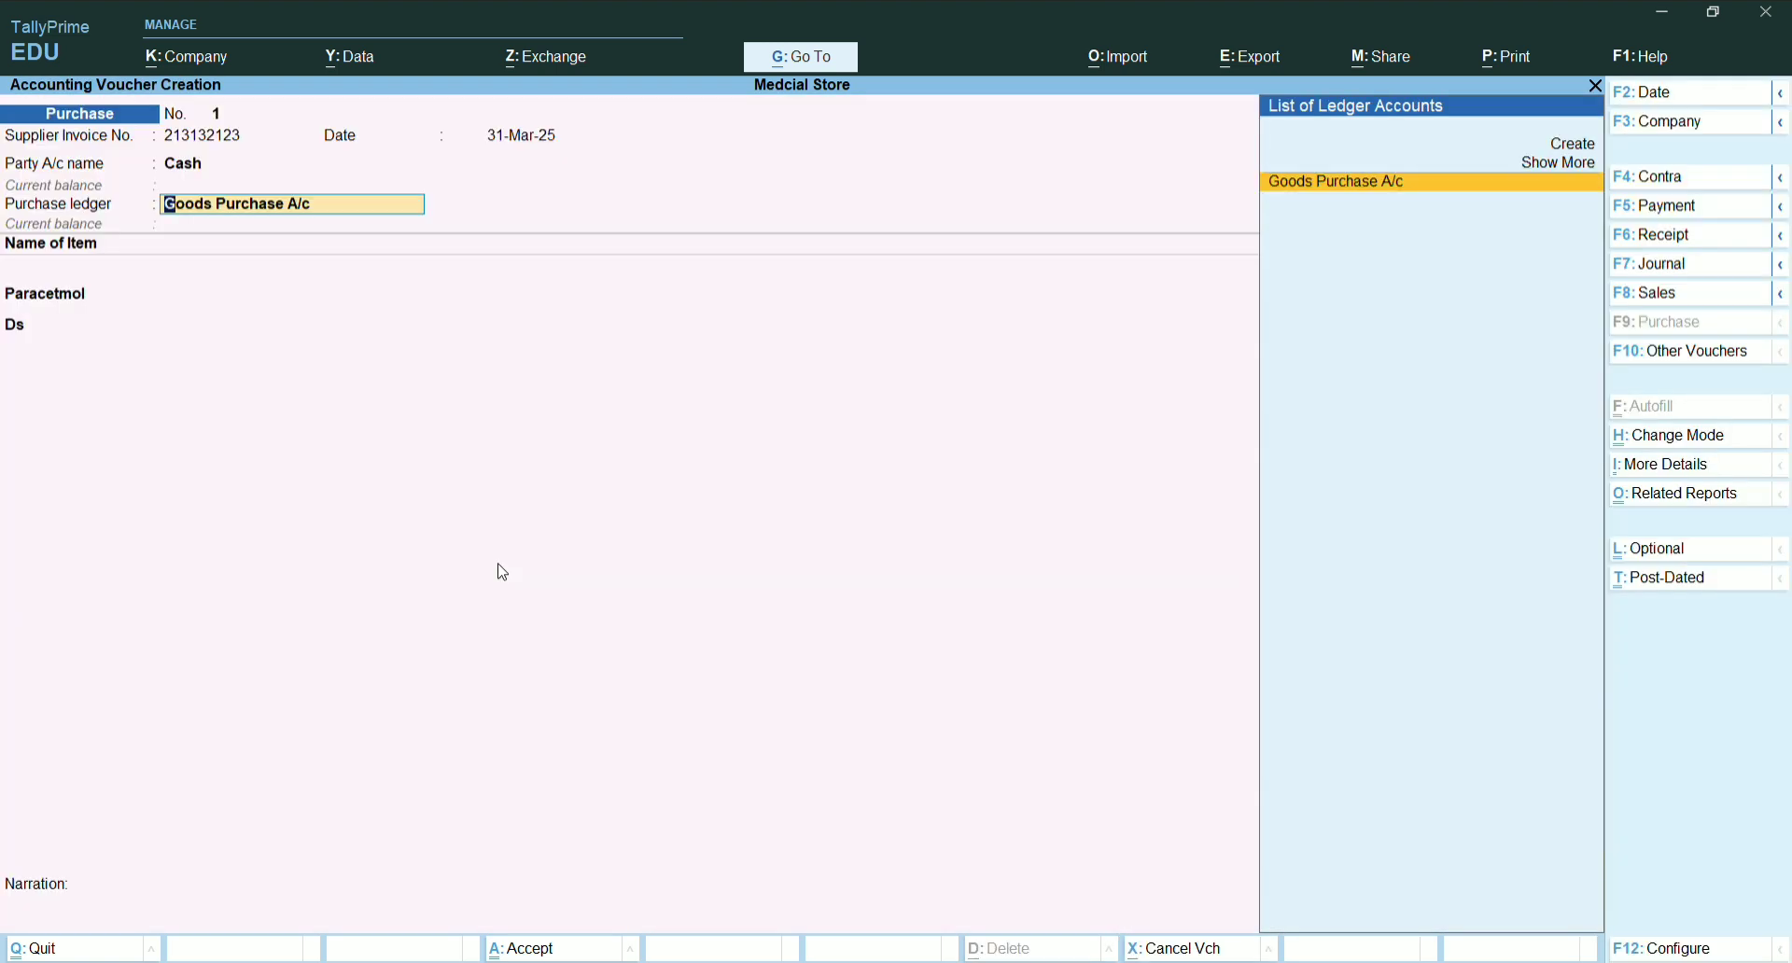
Keep the Goods Purchase A/c ledger and the Paracetmol and Ds allocations, and save the purchase voucher
key(Return)
key(Return)
key(Return)
key(Return)
key(Return)
key(Return)
key(Return)
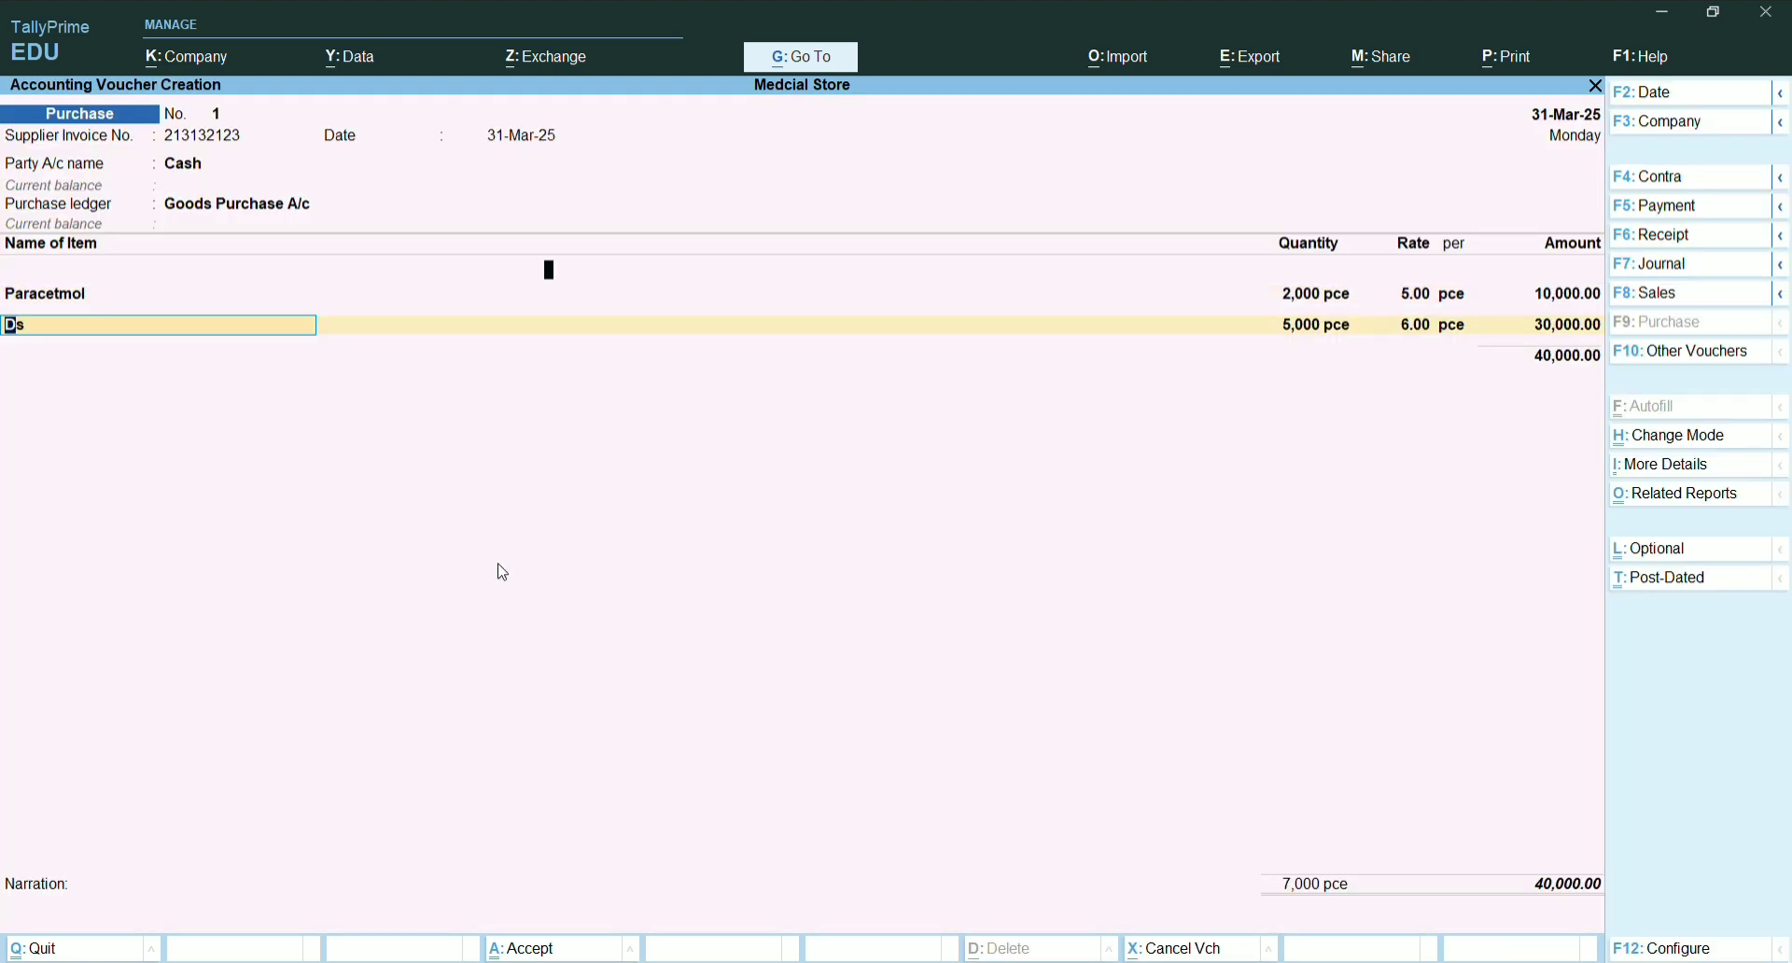
key(Return)
key(Return)
key(Return)
key(Return)
key(Return)
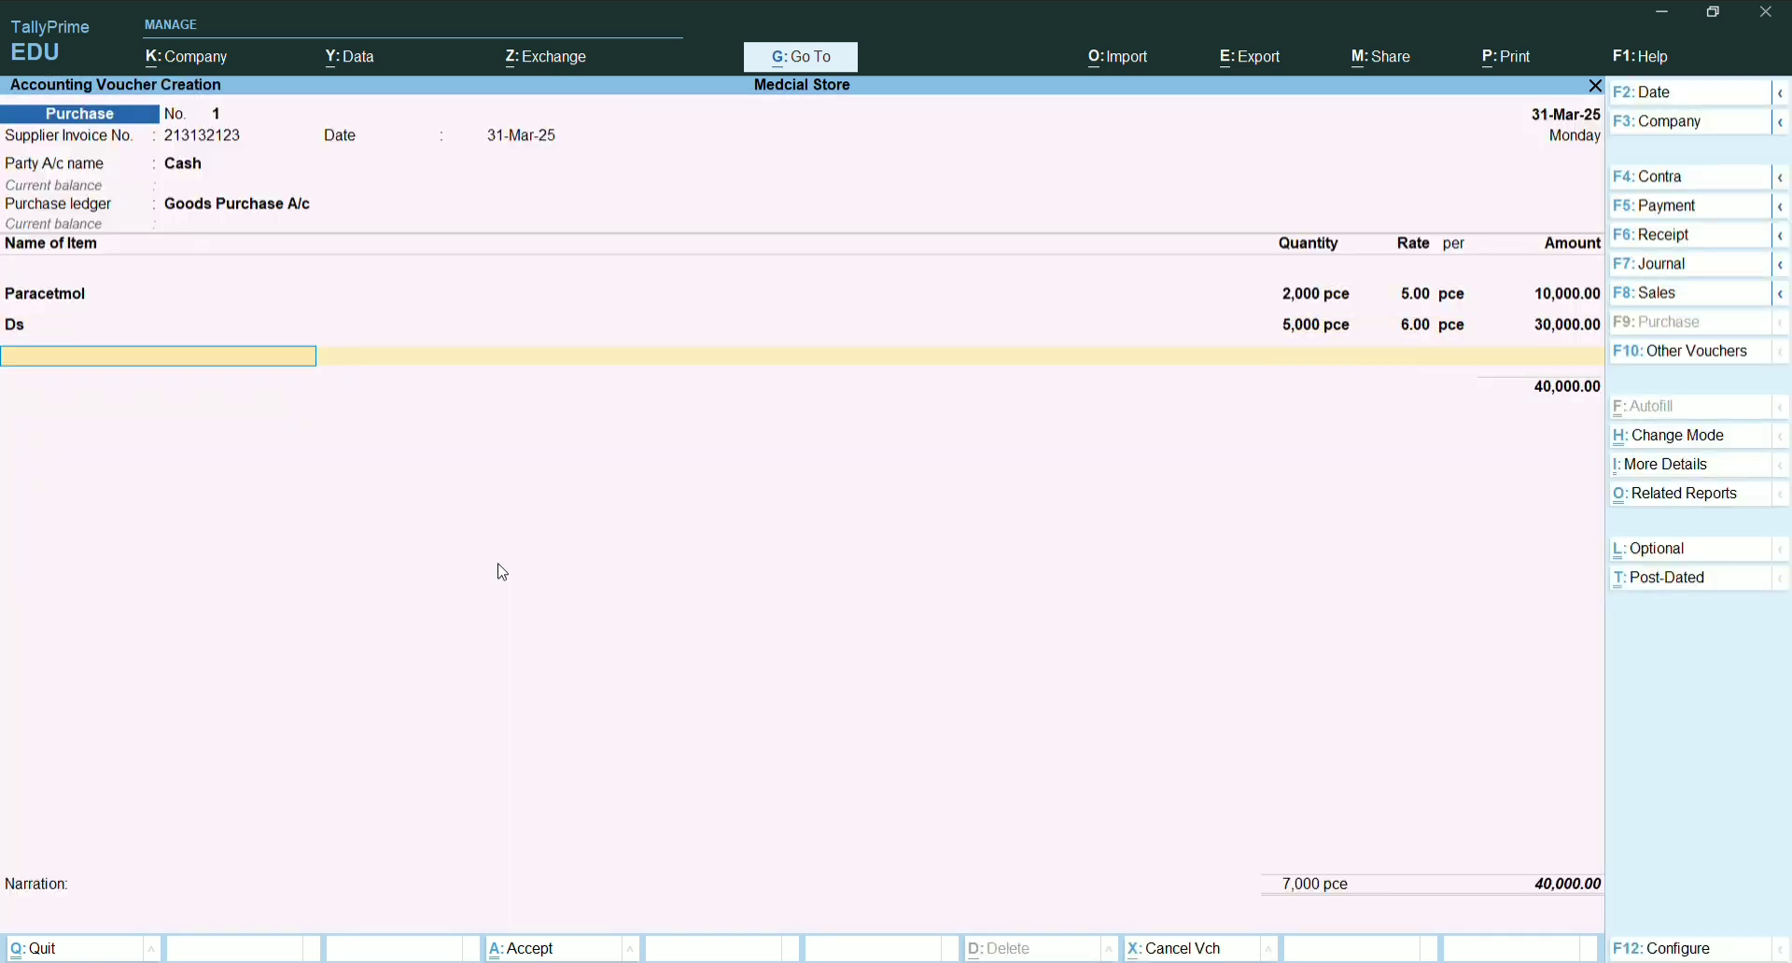
key(Return)
key(Return)
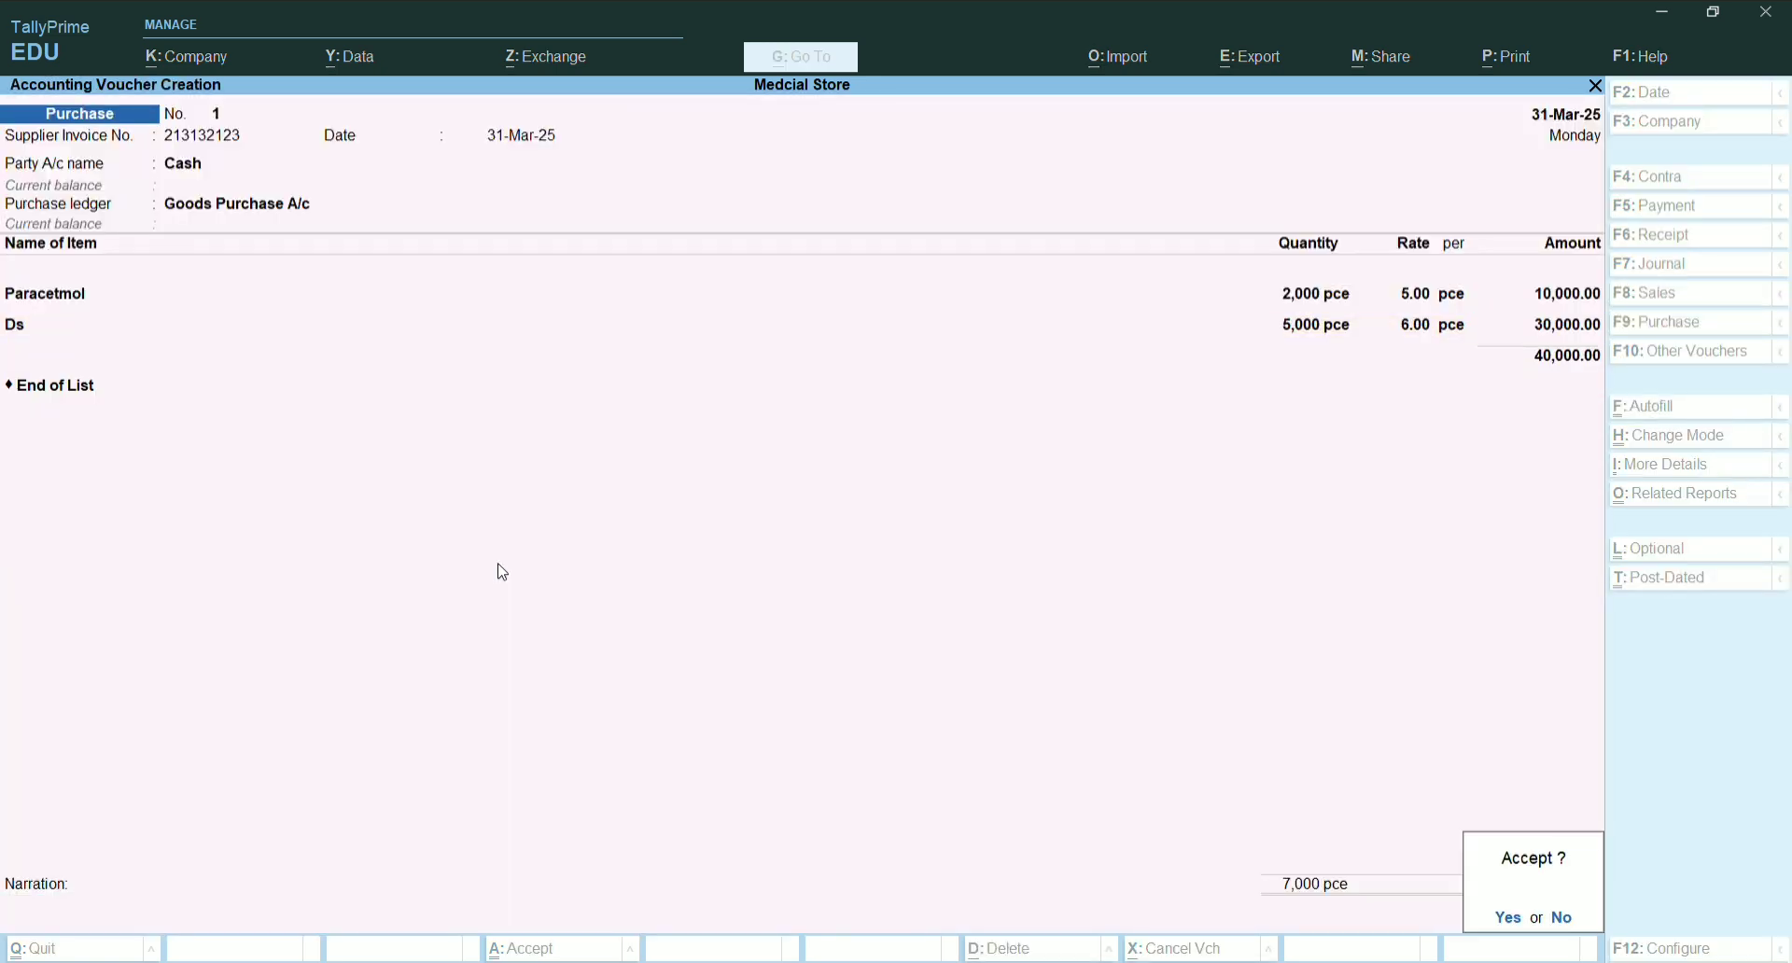
key(Return)
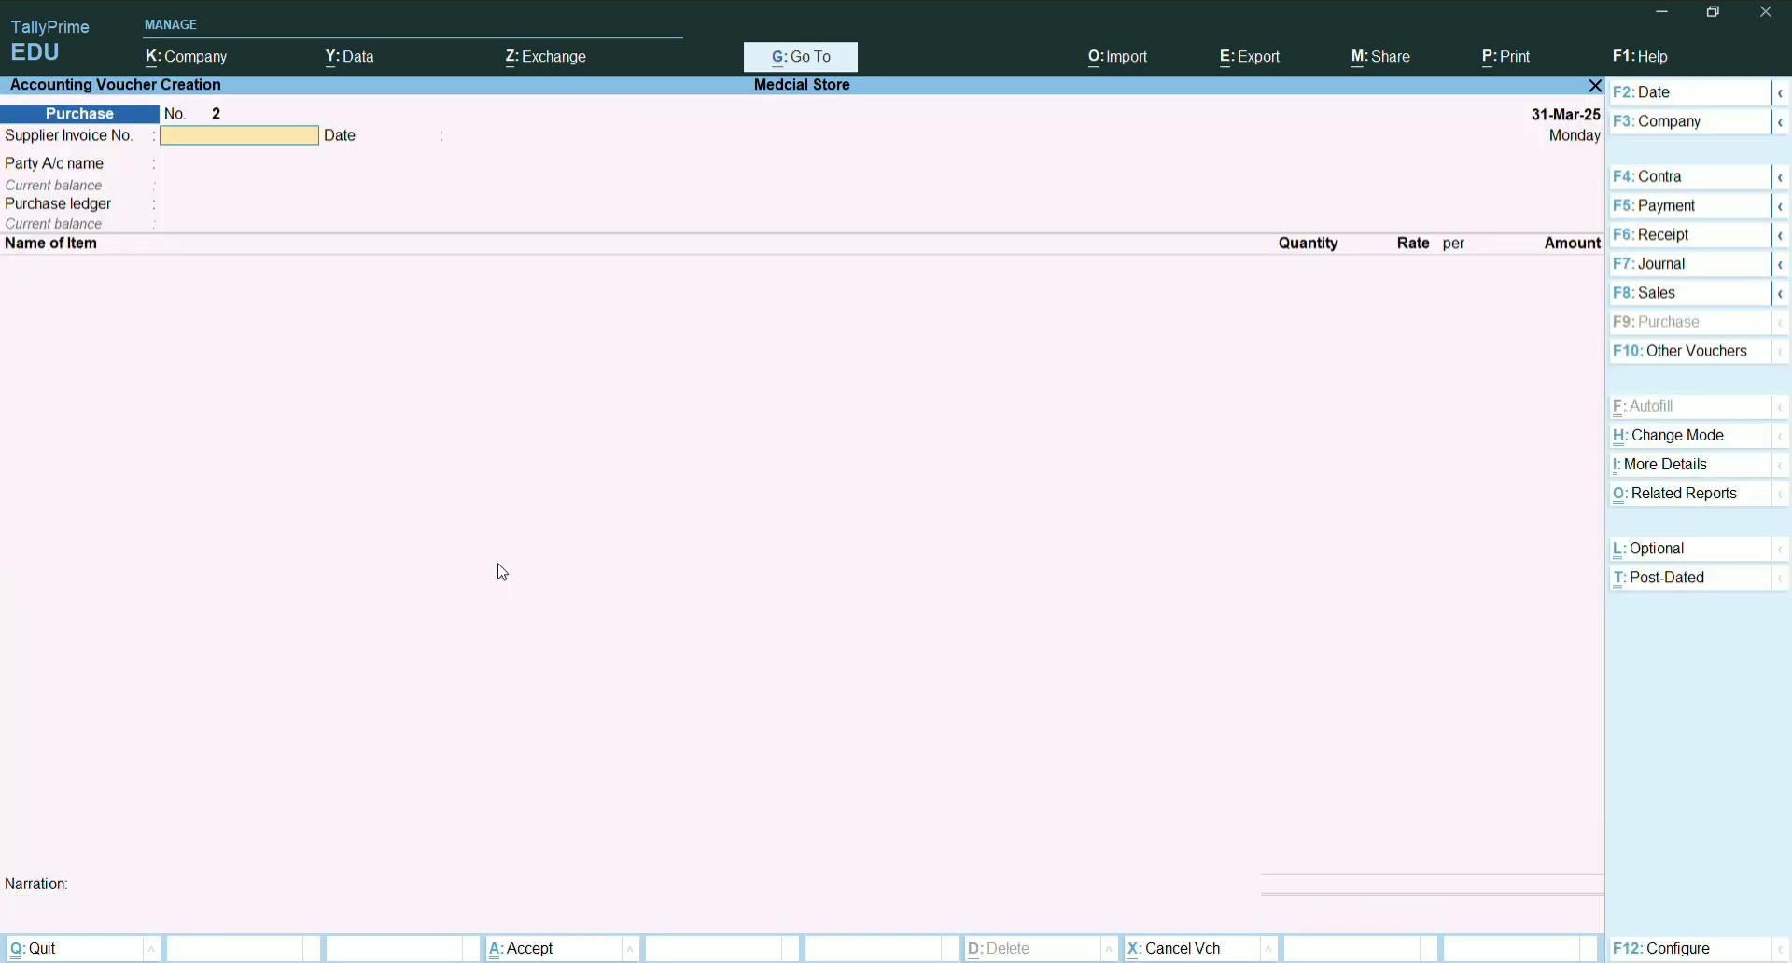
Start a sales voucher with Cash as the party account, leaving all dispatch details blank
key(F8)
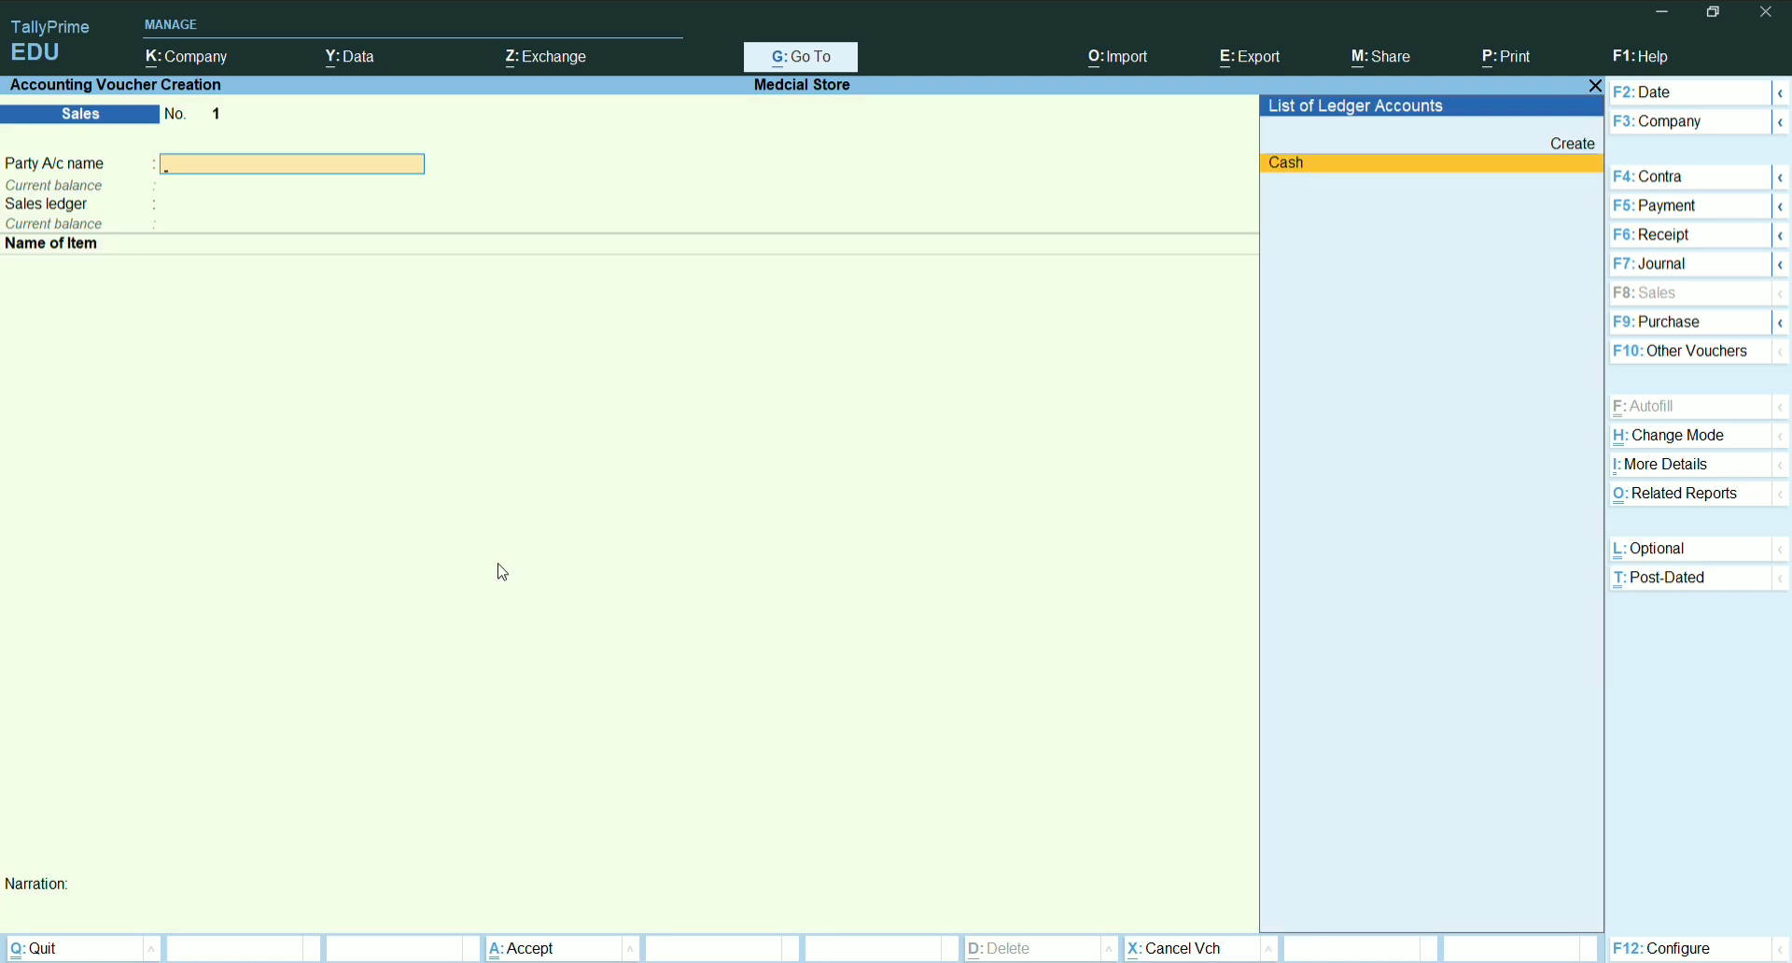
key(Return)
key(Return)
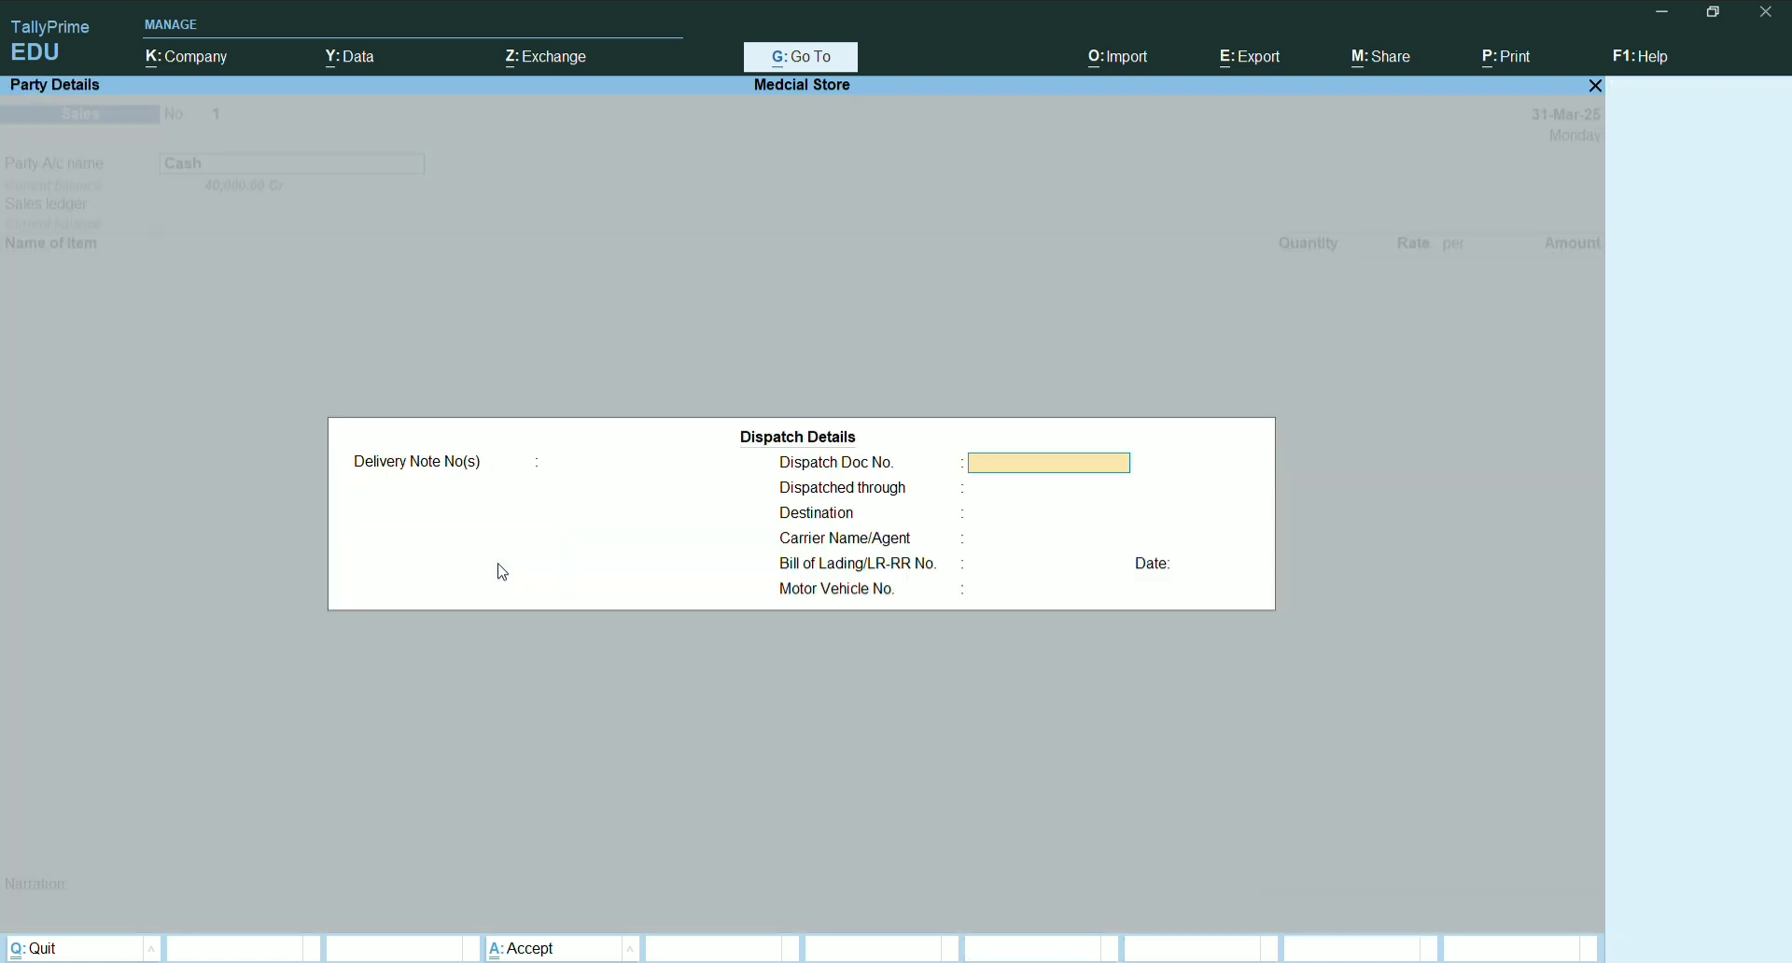
key(Return)
key(Return)
key(Return)
key(Return)
key(Return)
key(Return)
key(Return)
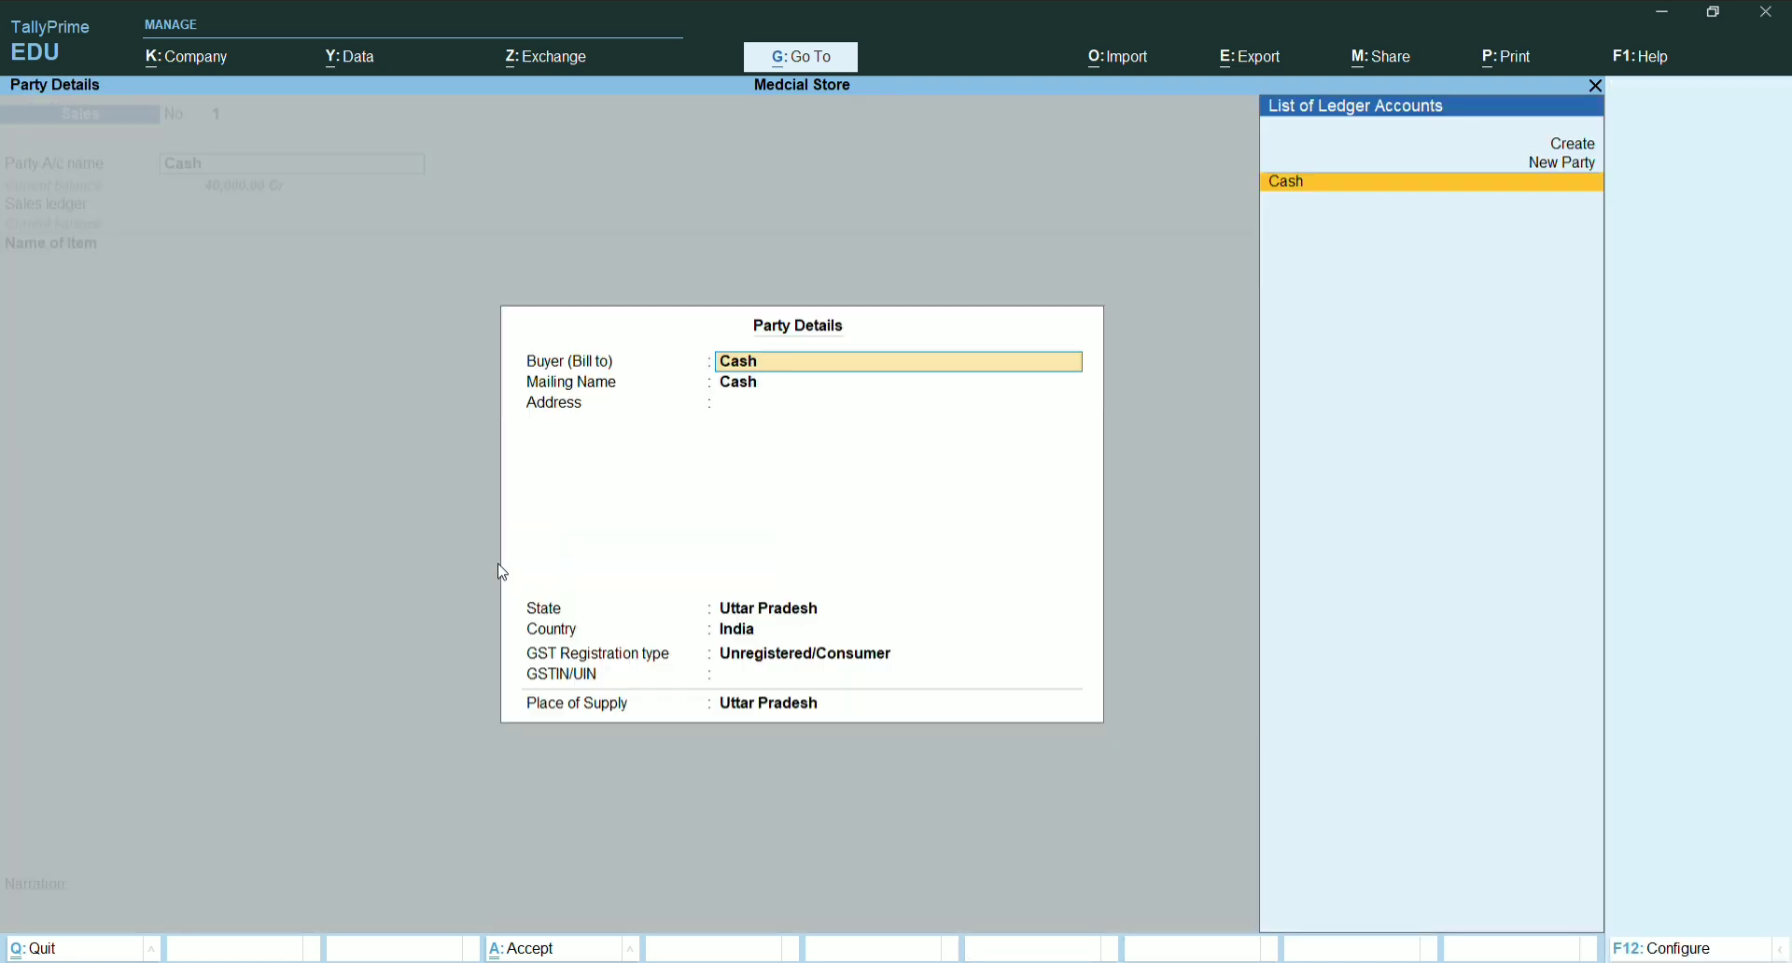
Accept the Cash buyer details with Uttar Pradesh as place of supply and use Goods Sales A/c as the sales ledger
key(Return)
key(Return)
key(Return)
key(Return)
key(Return)
key(Return)
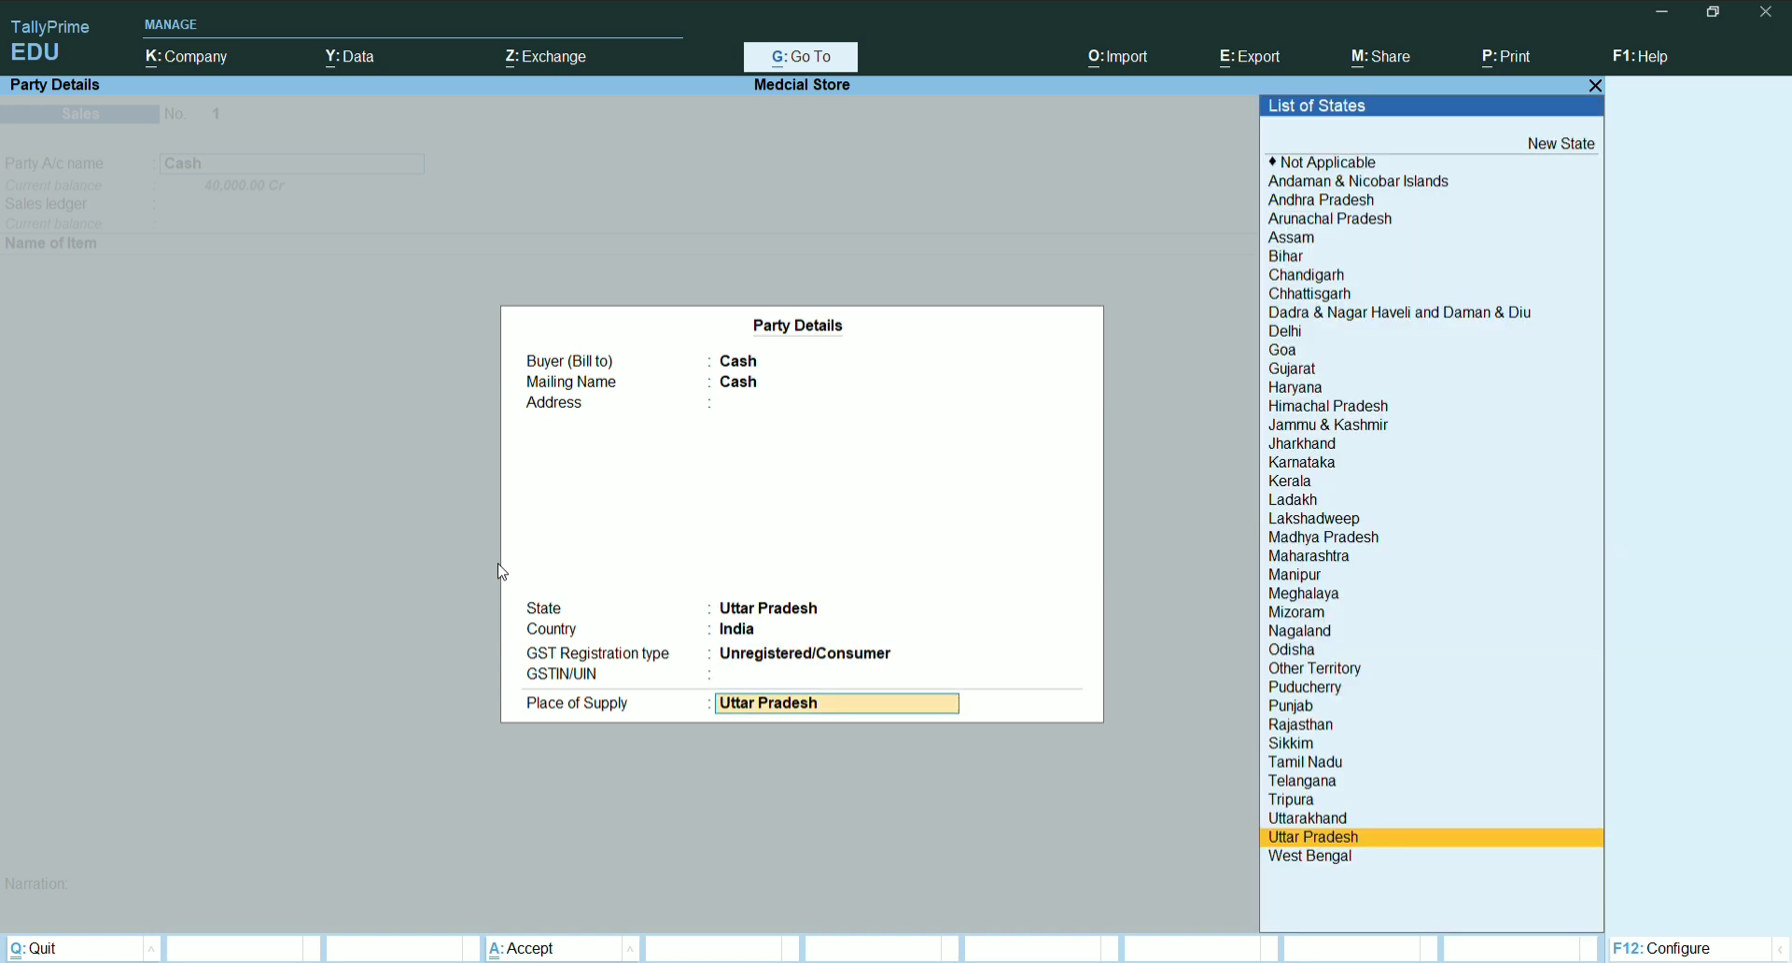
key(Return)
key(Return)
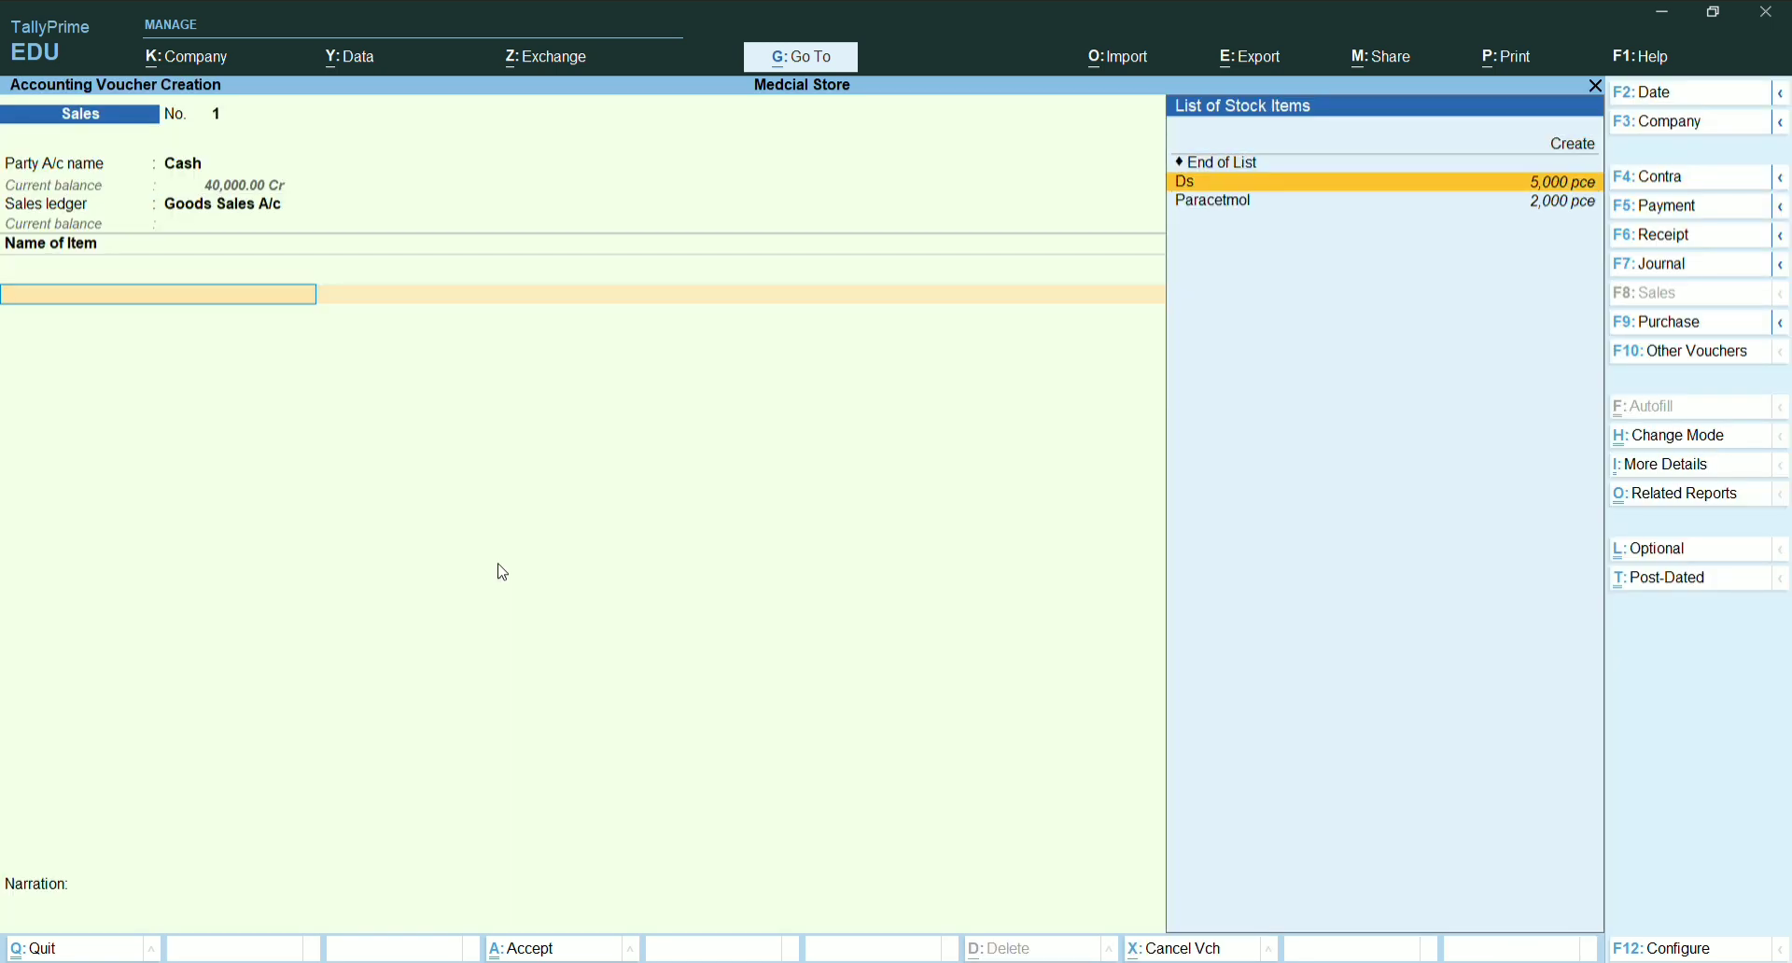
Add Paracetmol to the sale from batch 1-4-2023 with a quantity of 540 pce at rate 10
key(Down)
key(Return)
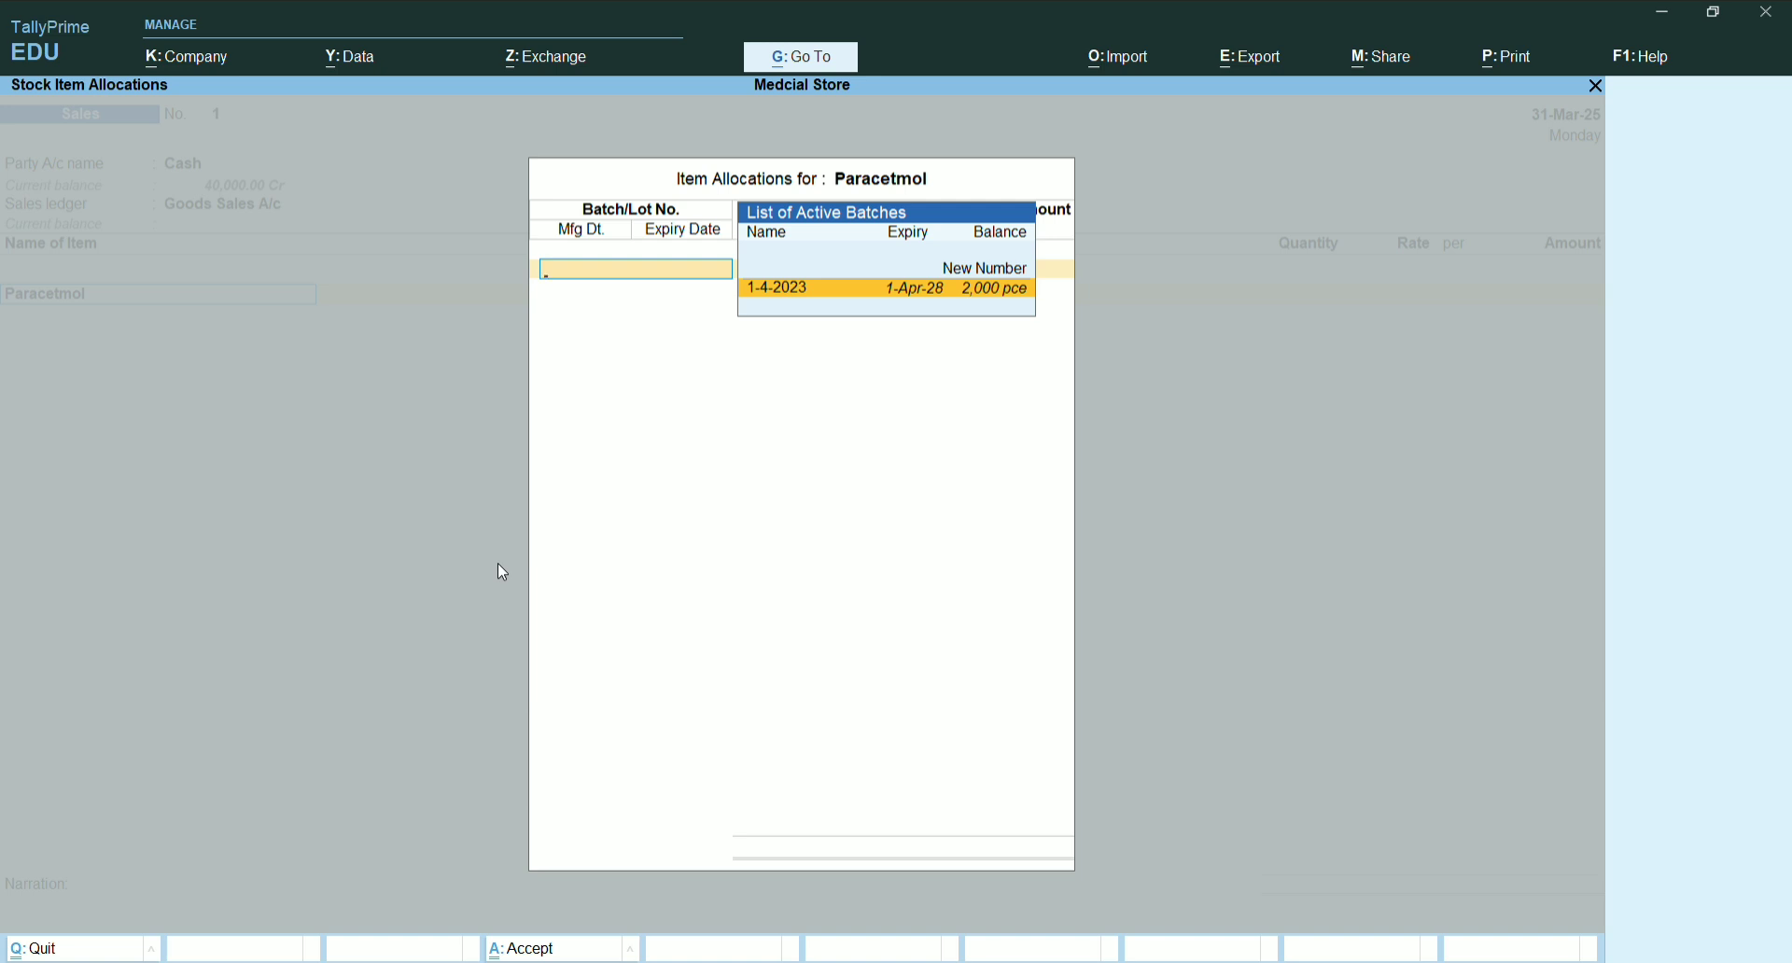
key(Return)
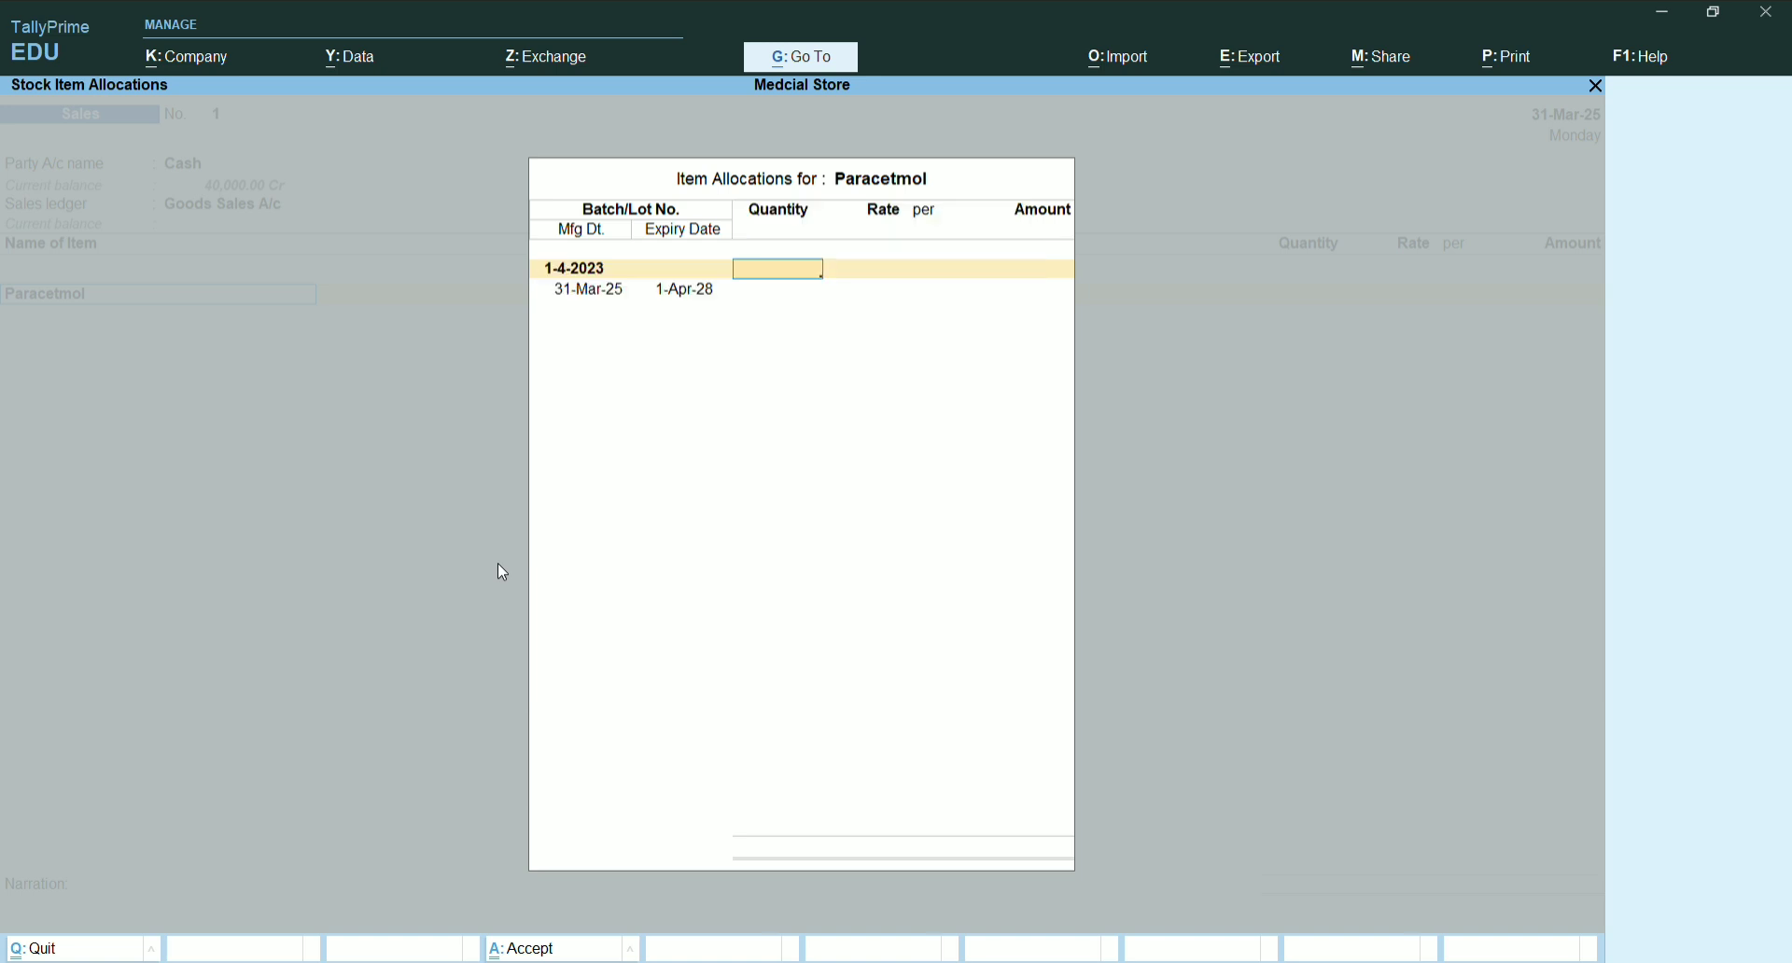
text(540)
key(Return)
text(1)
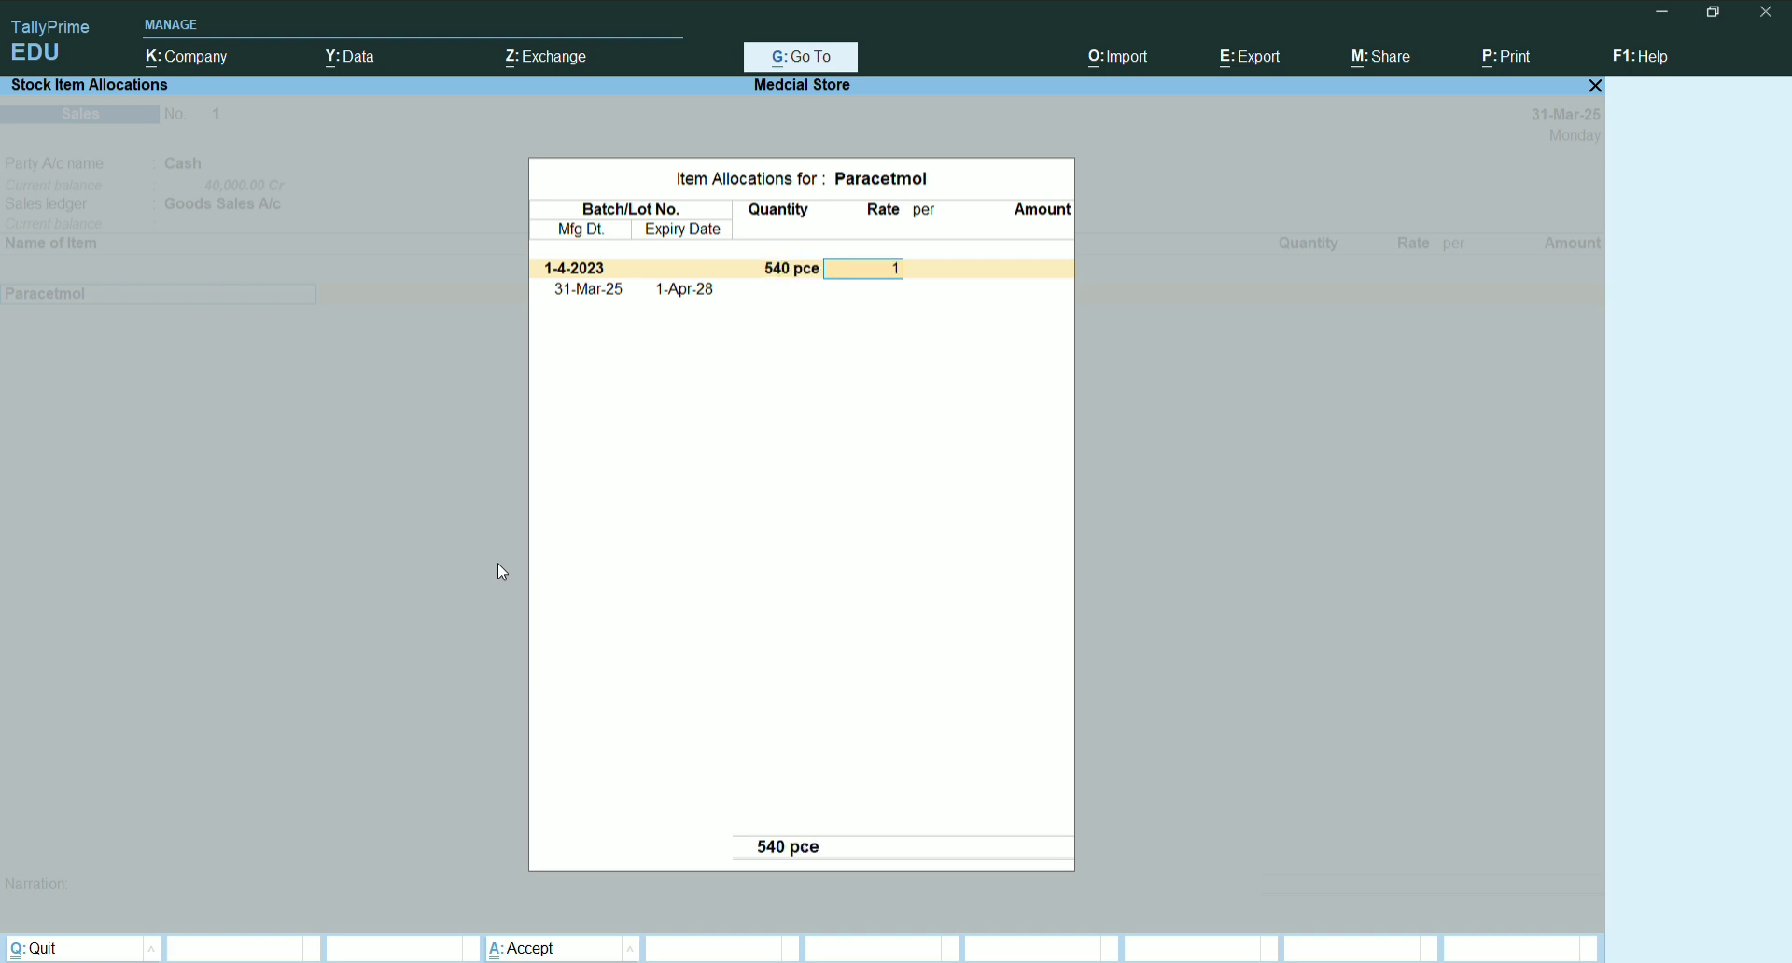
text(0)
key(Return)
key(Return)
key(Return)
key(Return)
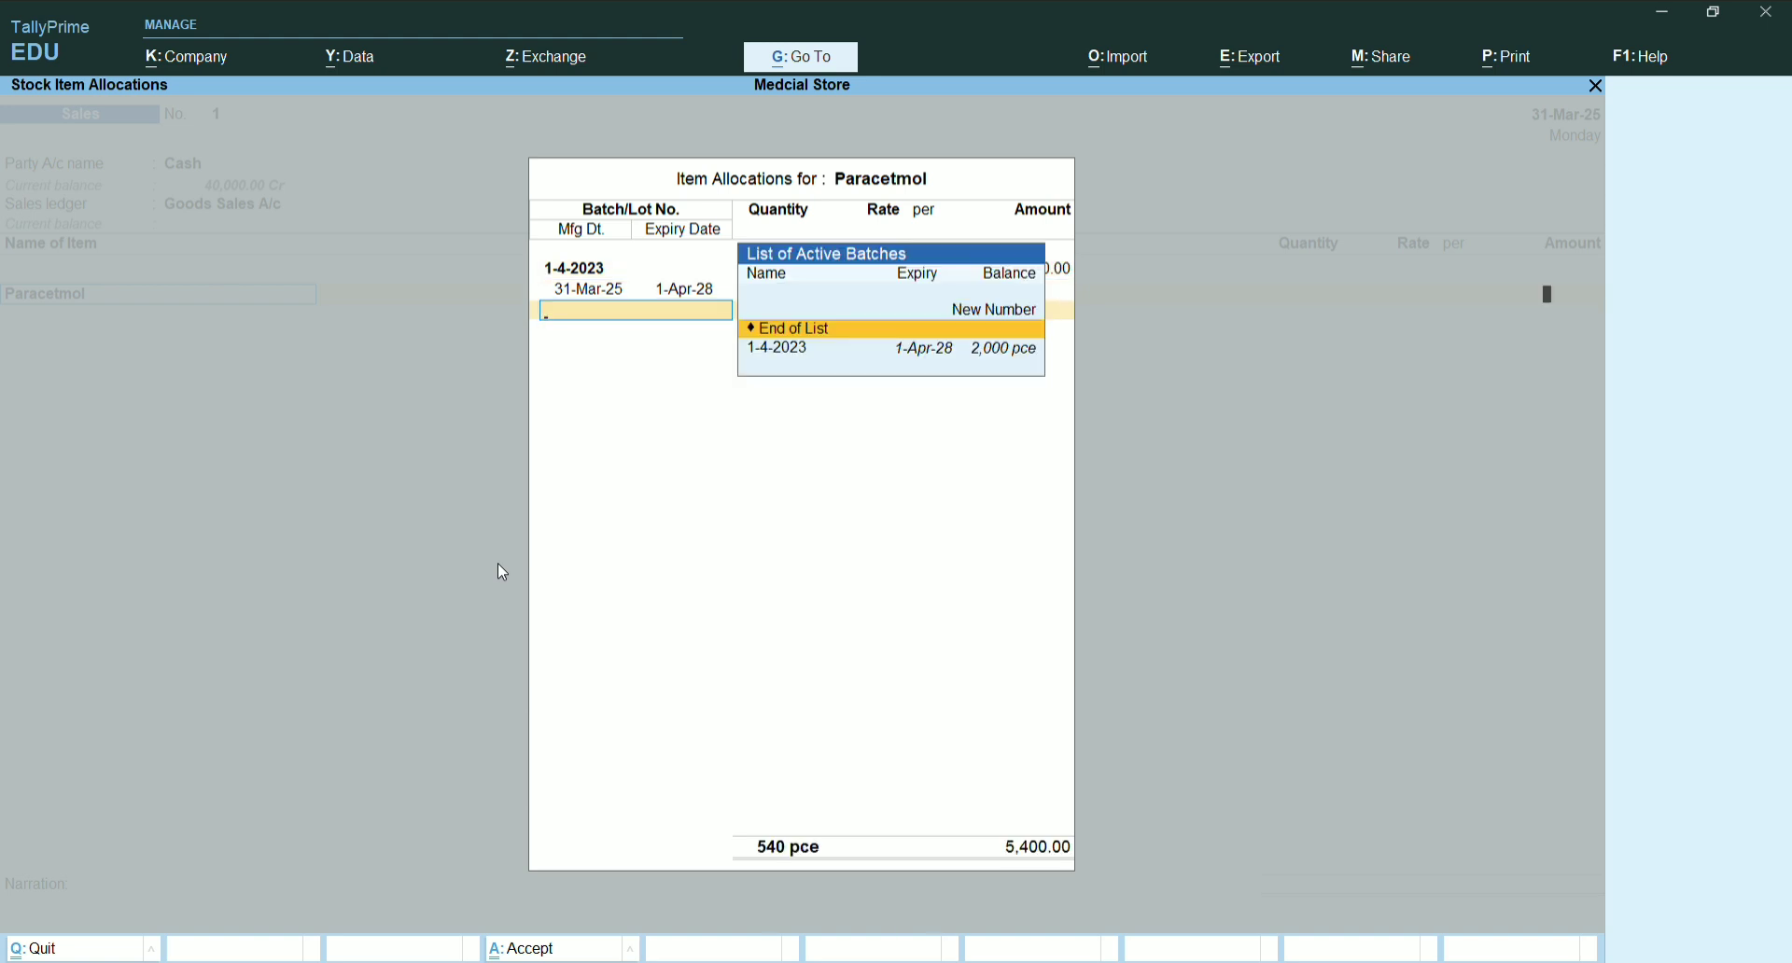
key(Return)
key(Return)
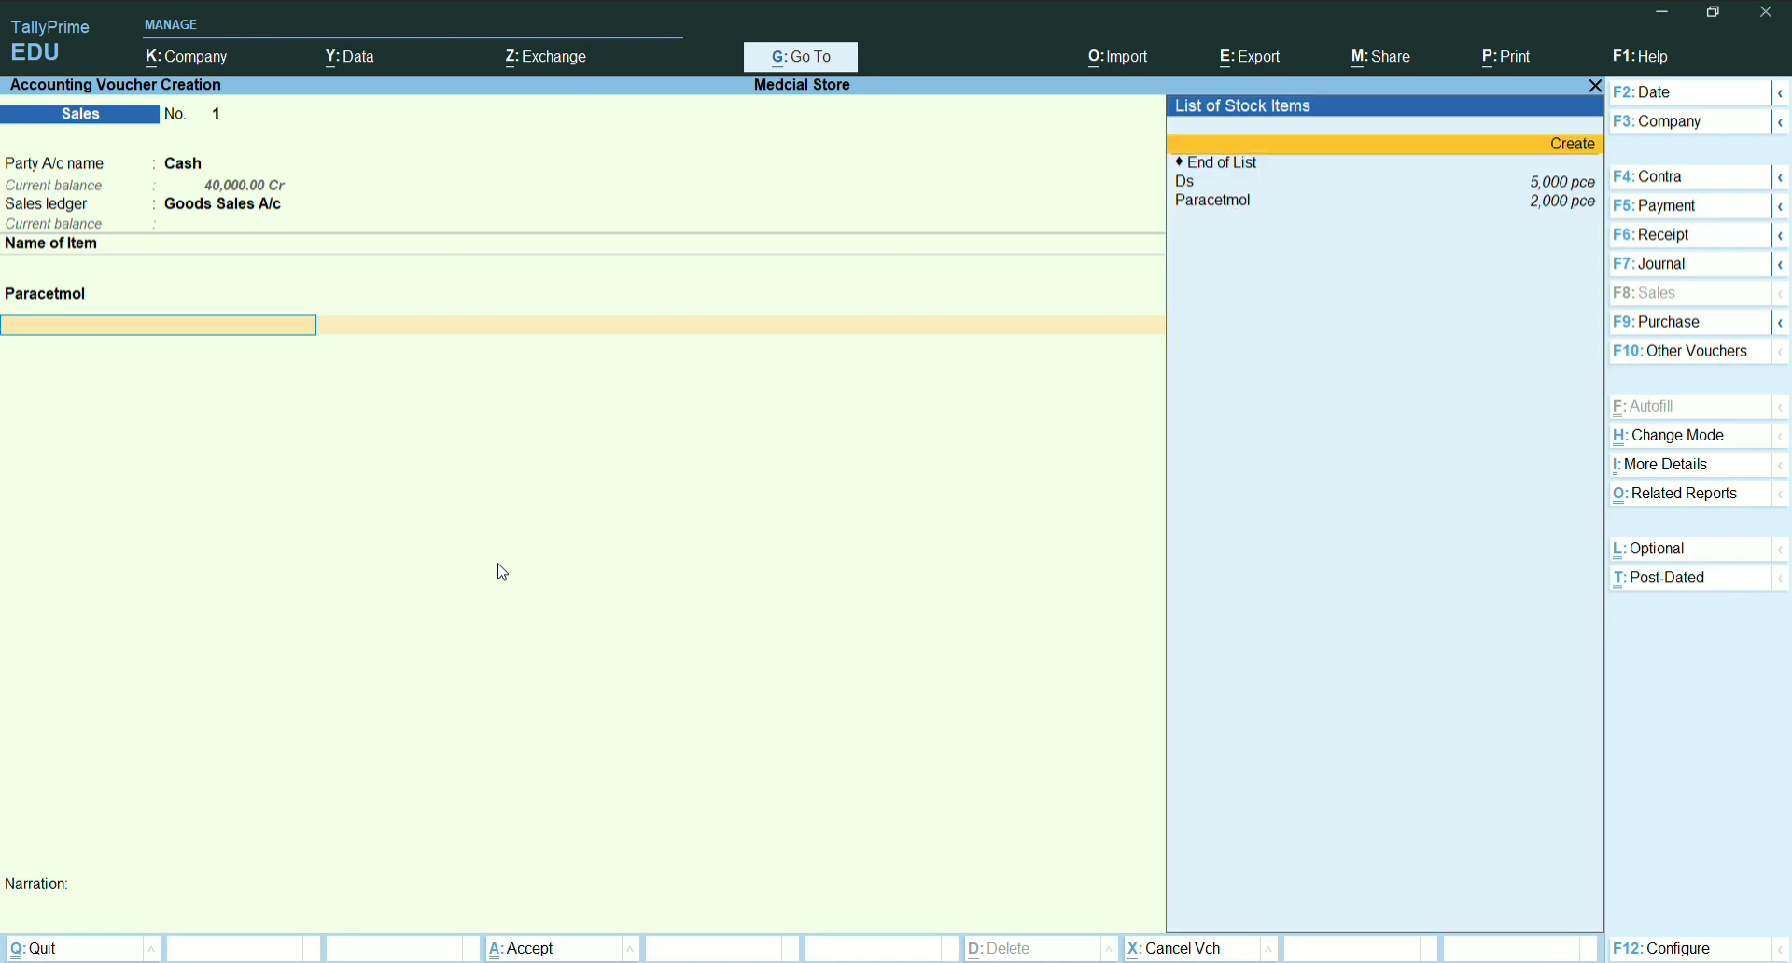
Add Ds to the sale from batch 1-4-2024 with a quantity of 4500 pce at rate 15
key(Down)
key(Down)
key(Return)
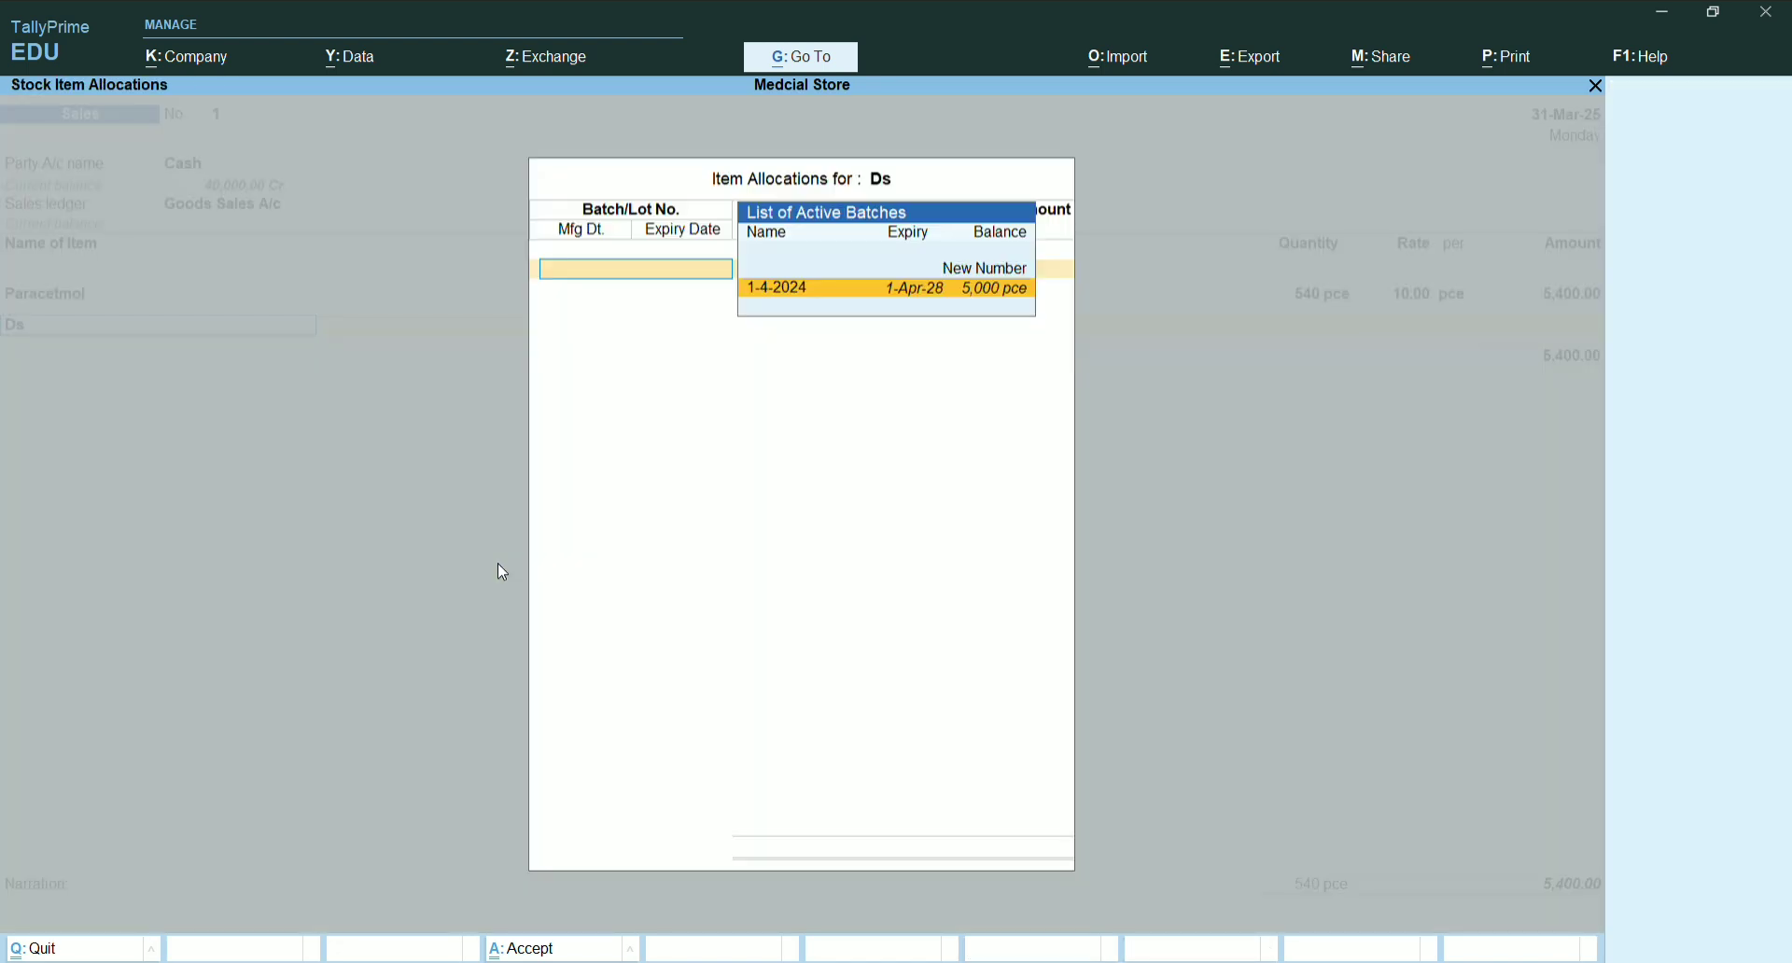
key(Return)
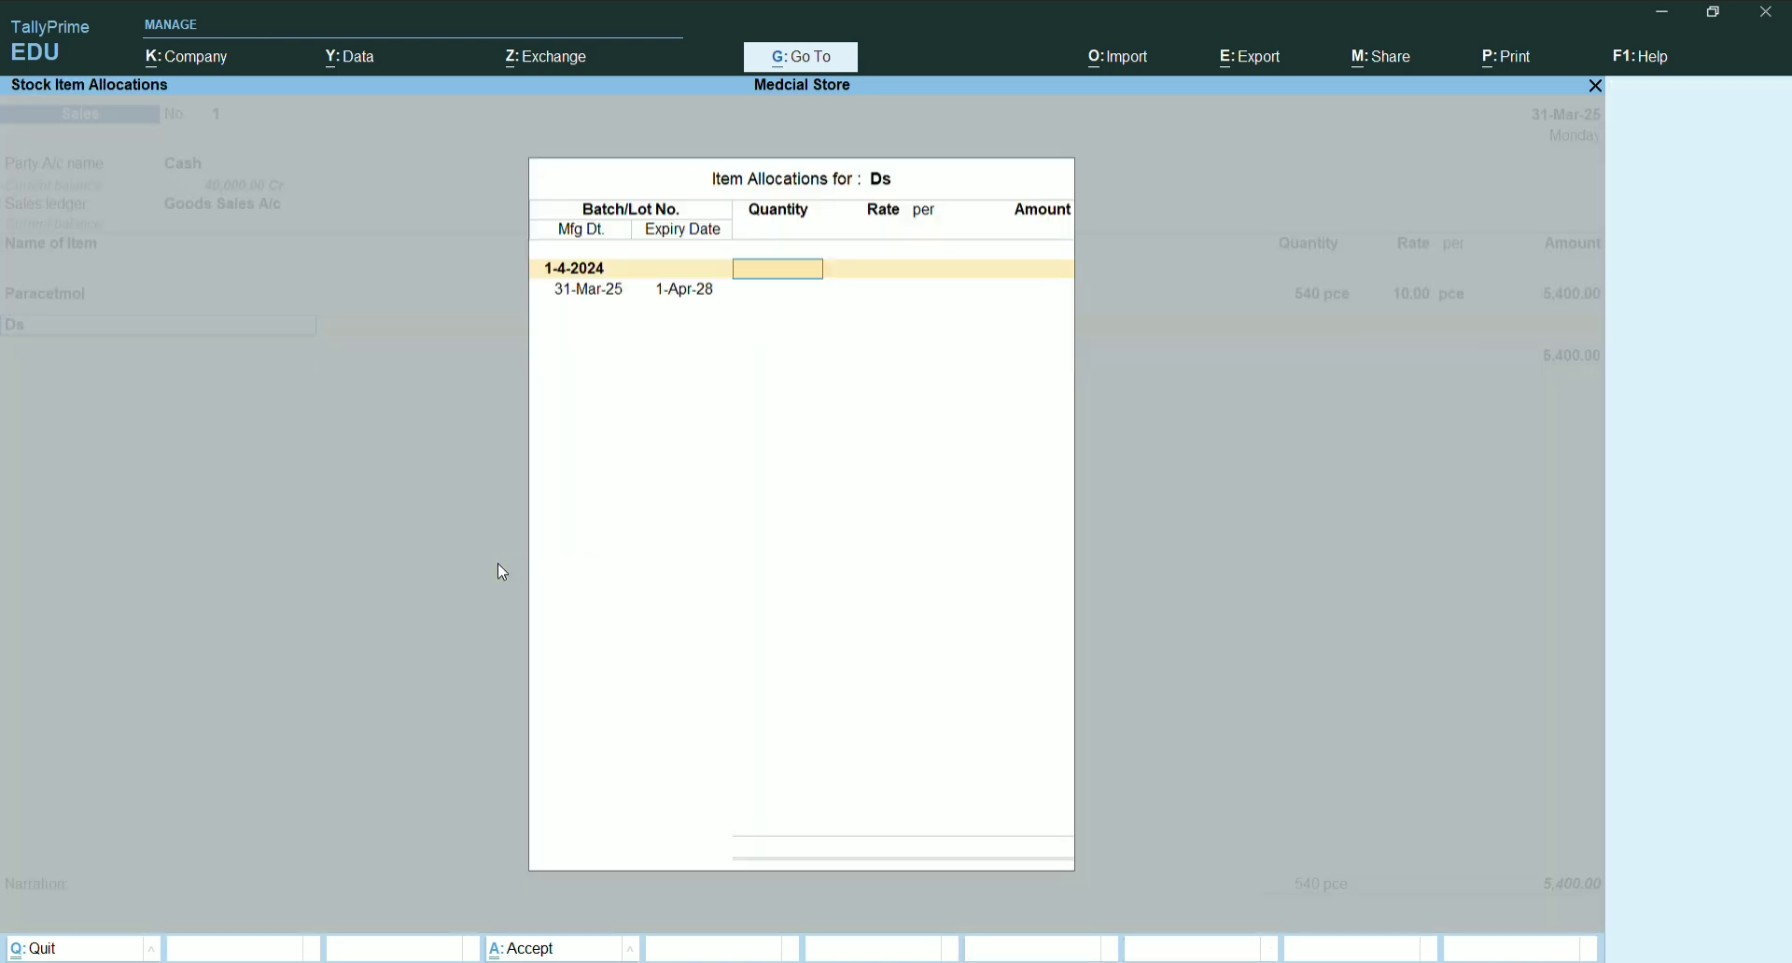
text(4500)
key(Return)
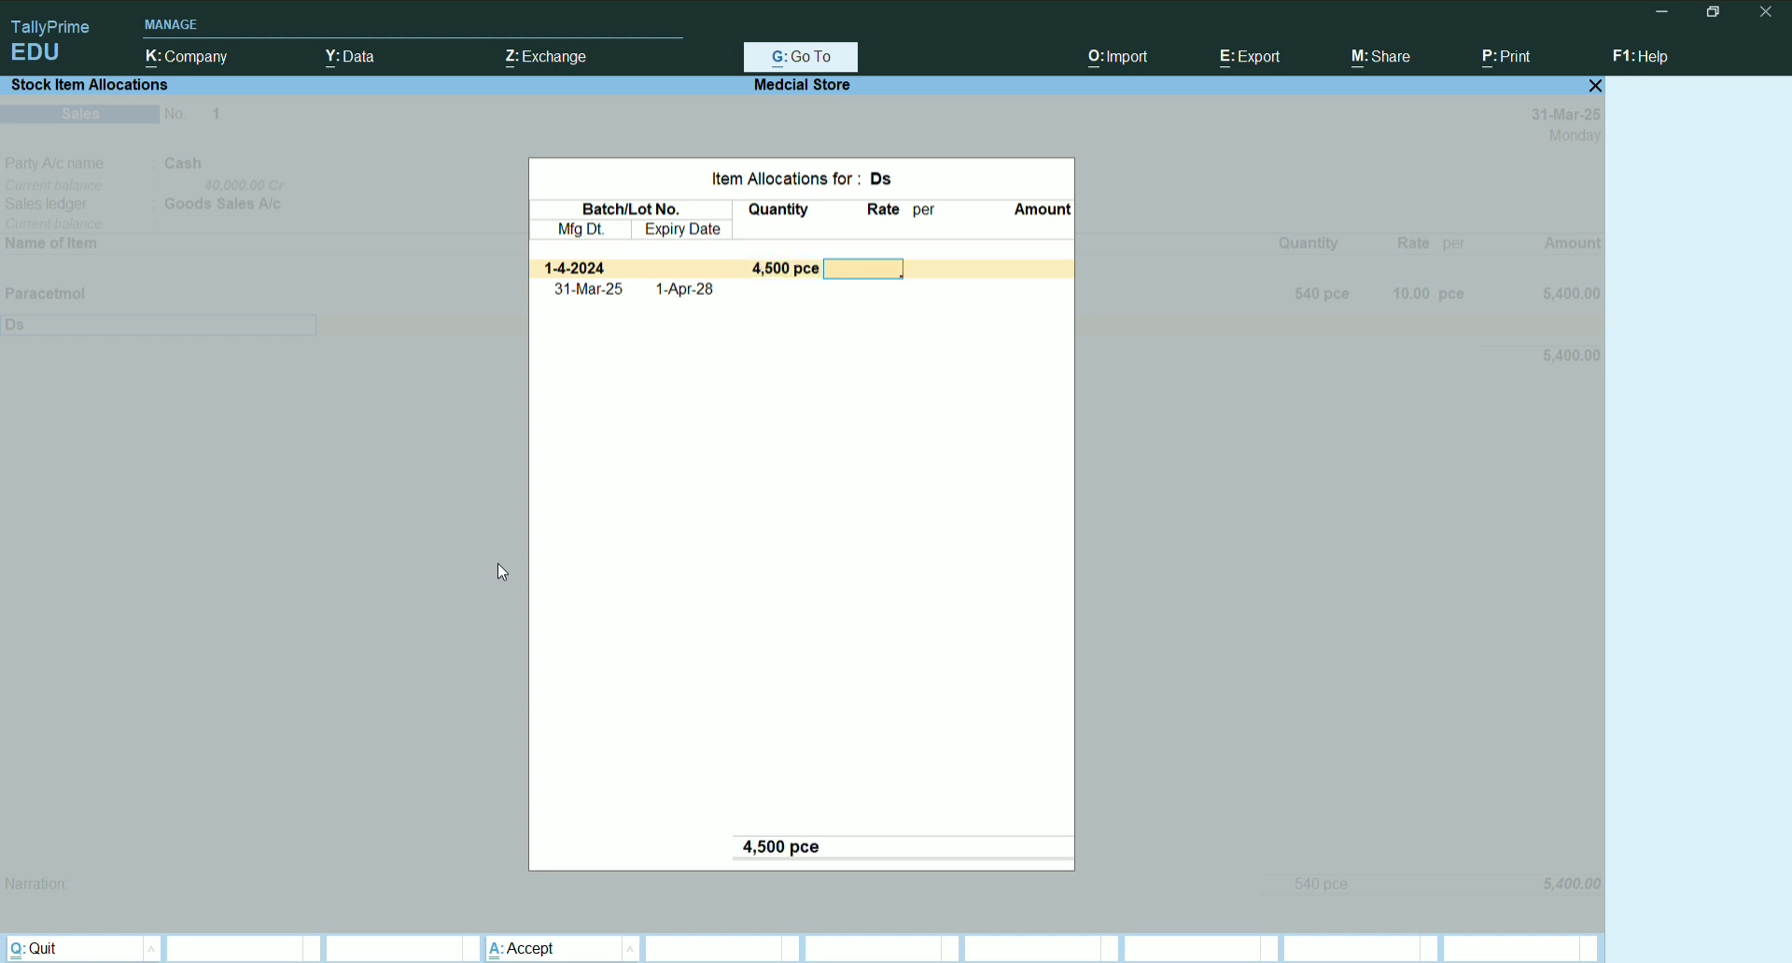
text(15)
key(Return)
key(Return)
key(Return)
key(Return)
key(Return)
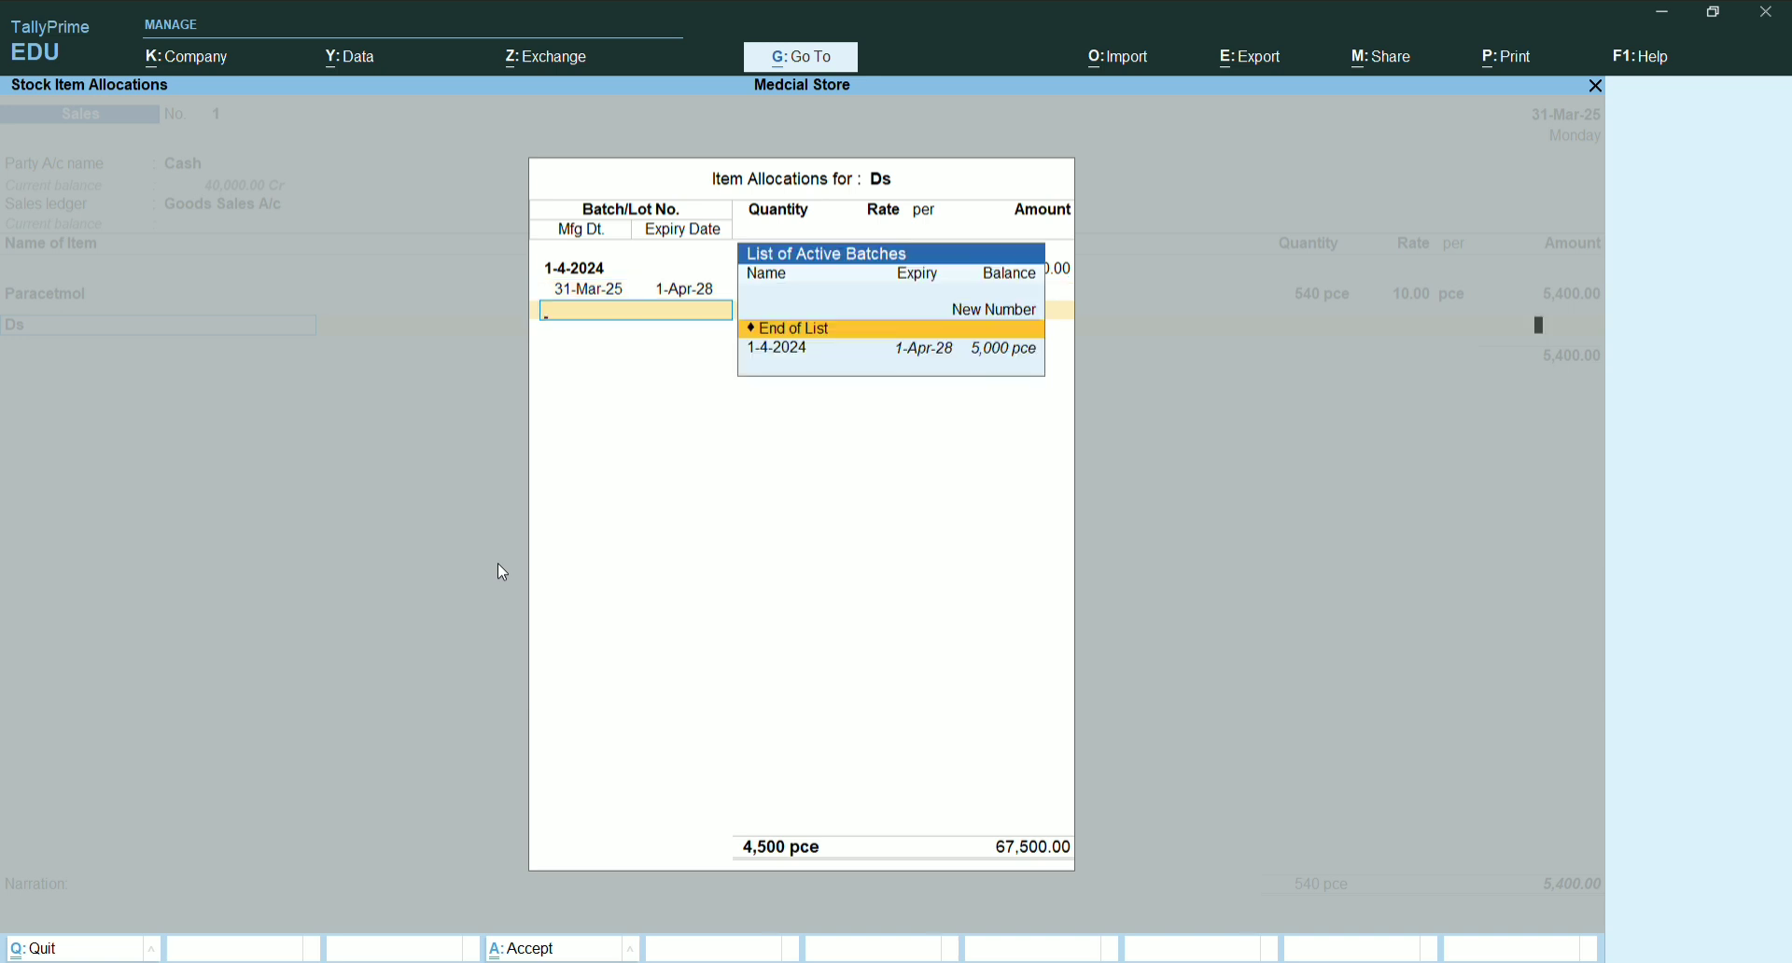
key(Return)
key(Return)
Finish the sales item list, leave the e-Way Bill and transport details blank, and save the sales voucher
key(Return)
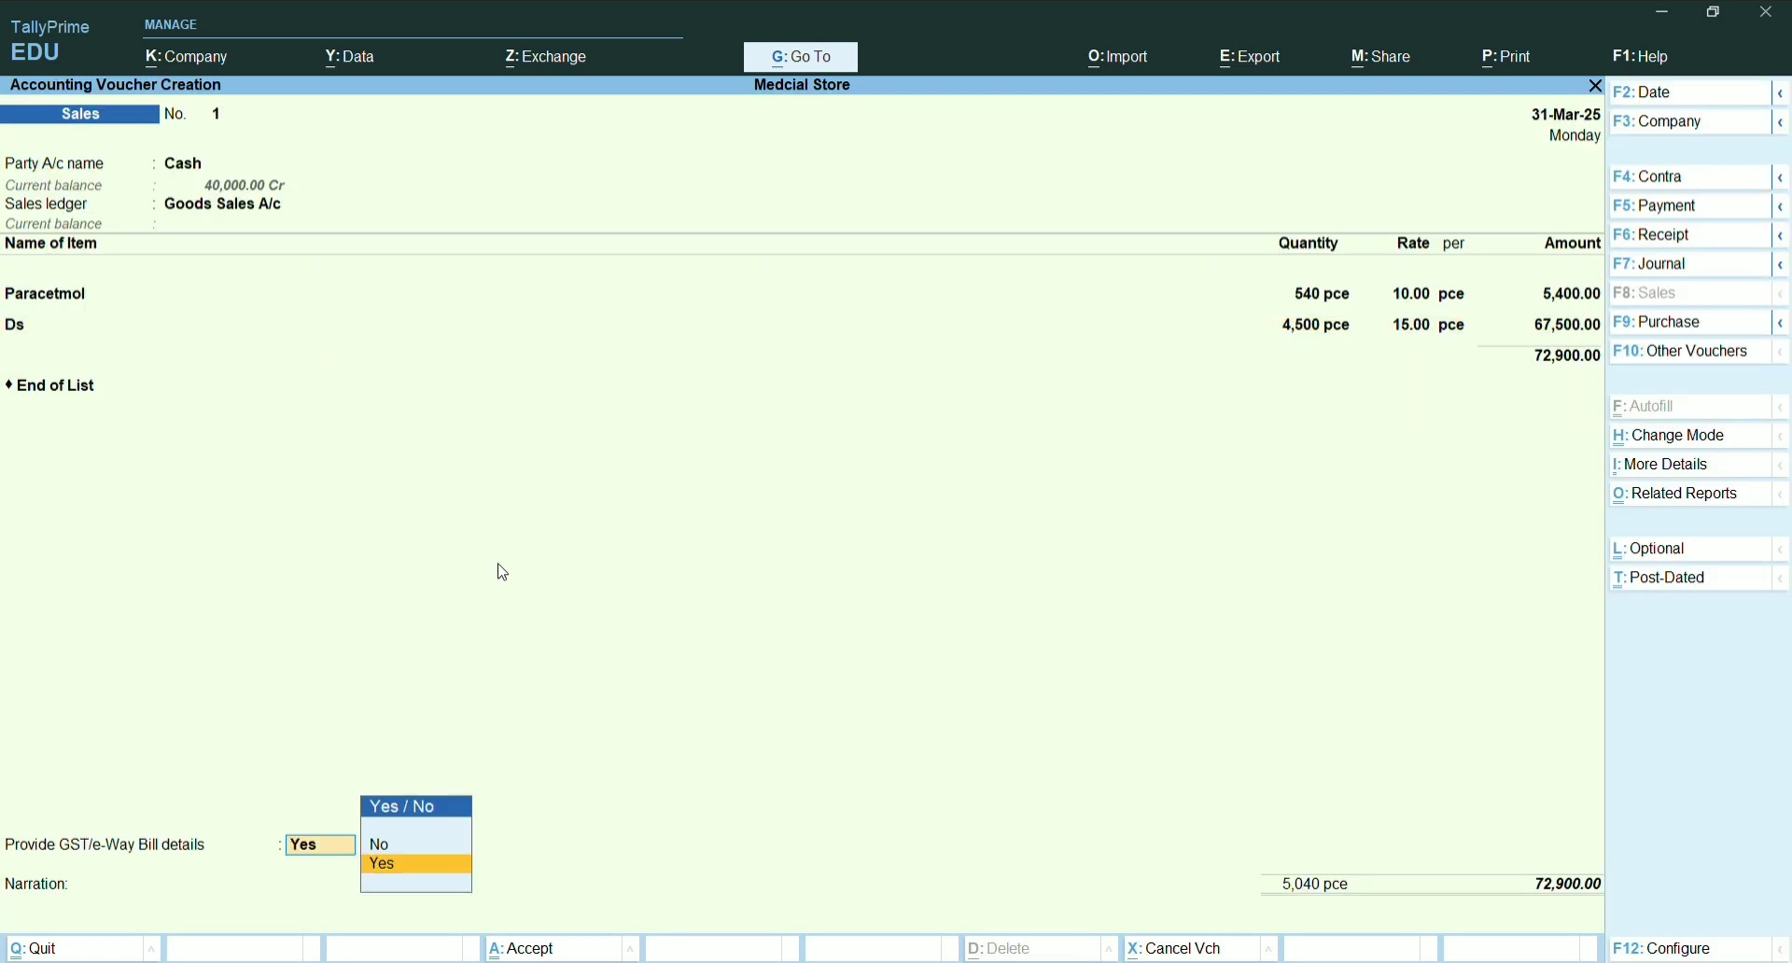
key(Return)
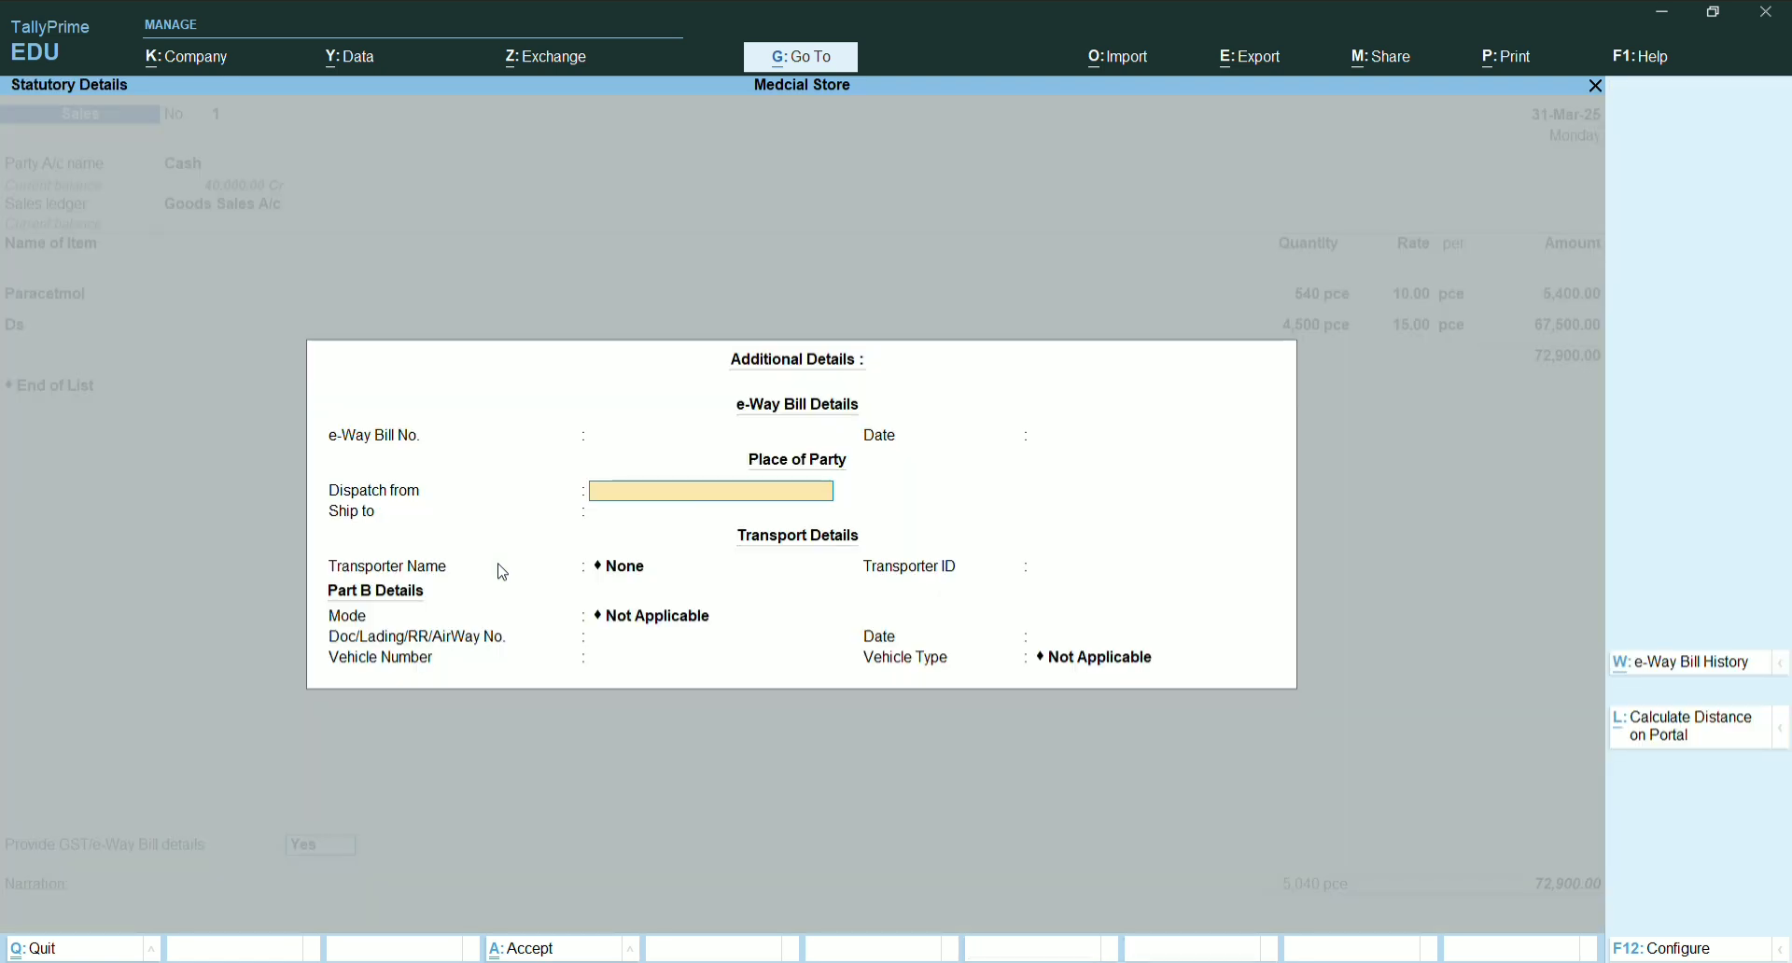
key(Return)
key(Return)
key(Return)
key(Return)
key(Return)
key(Return)
key(Return)
key(Return)
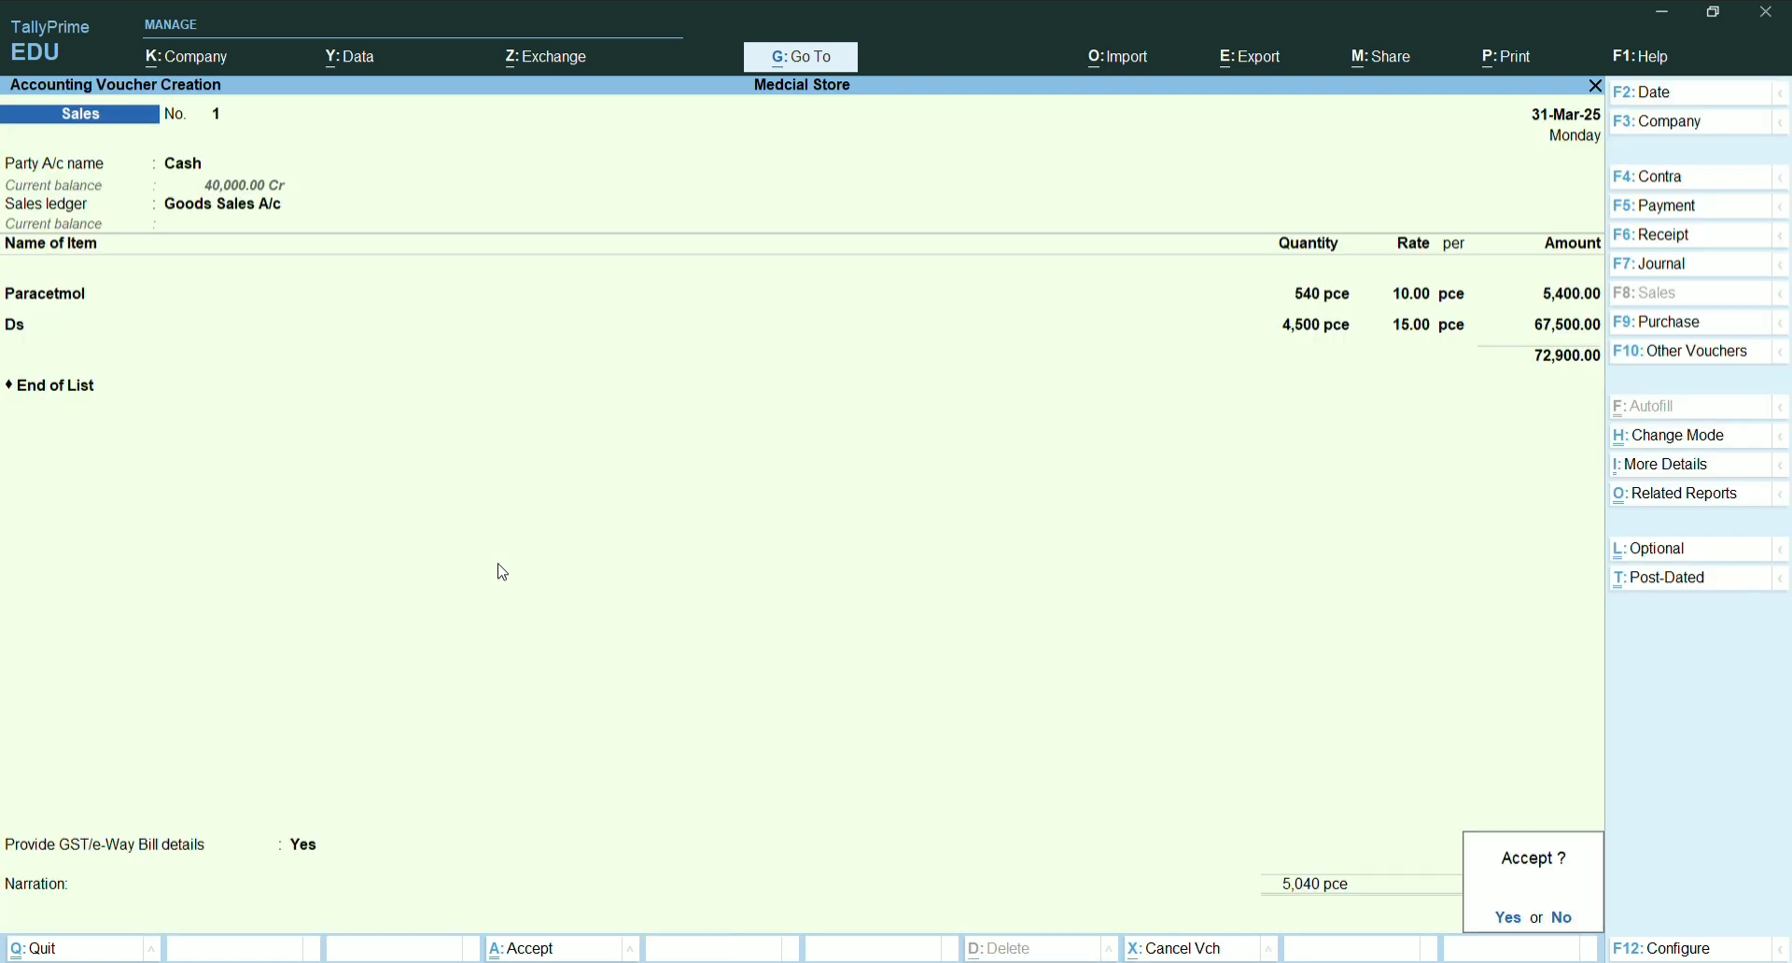
key(Return)
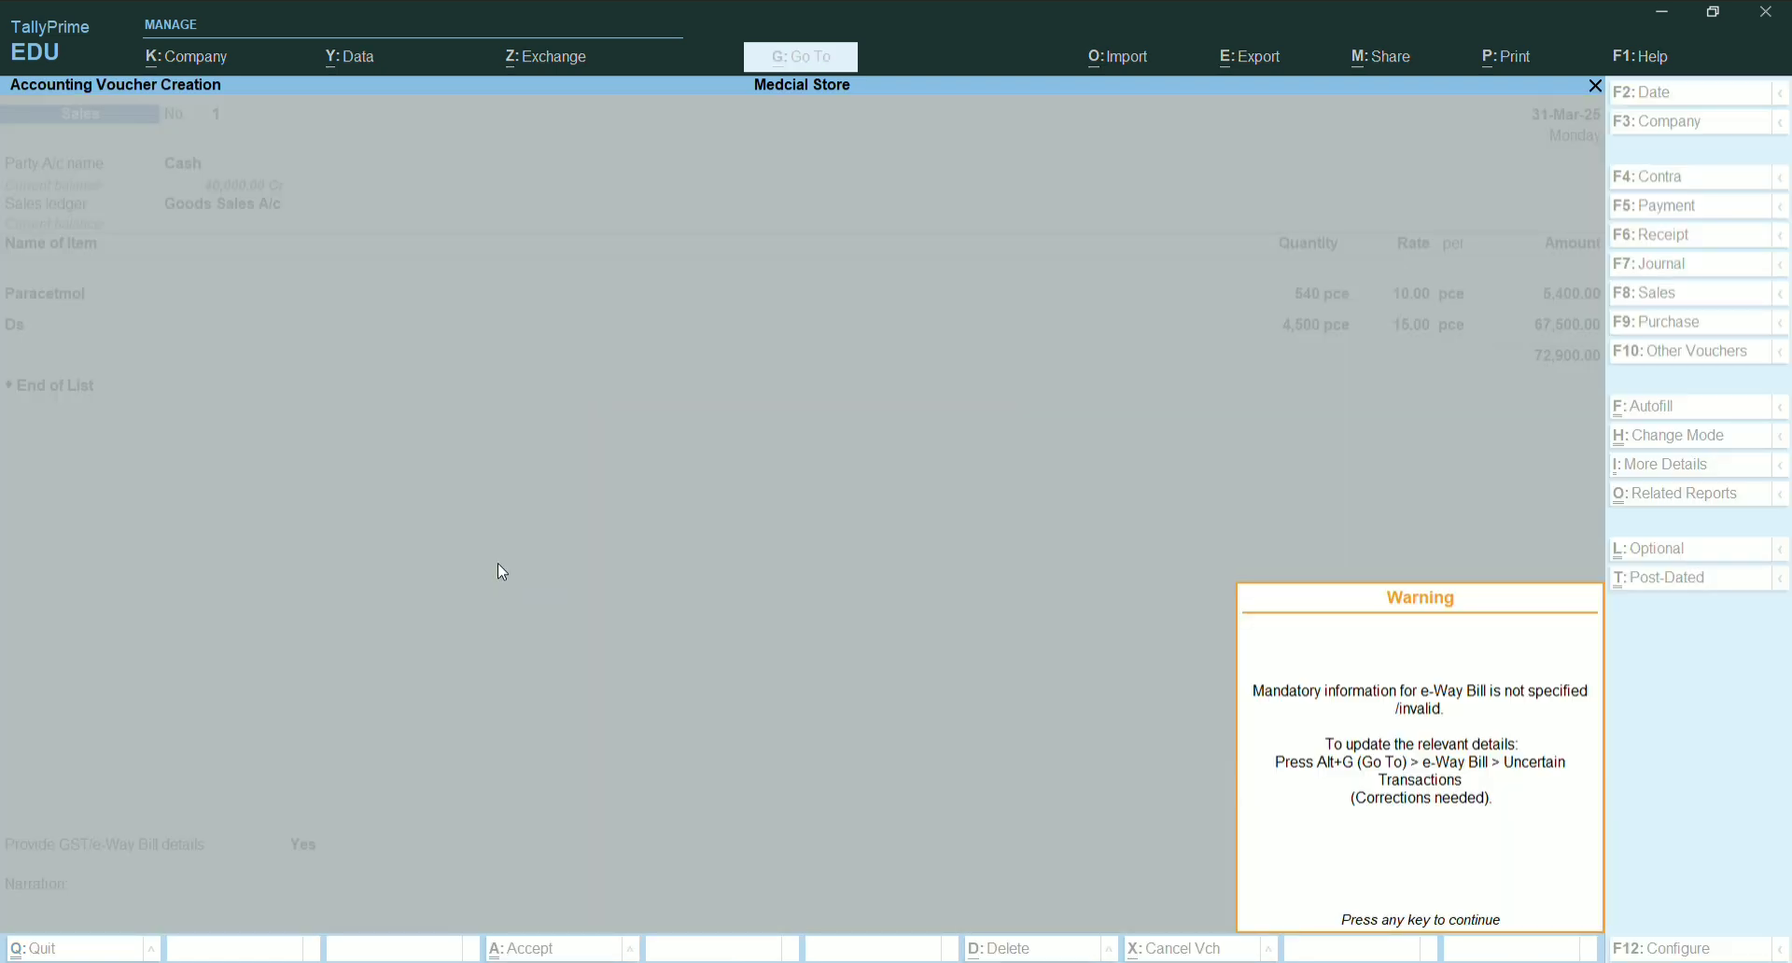
key(Return)
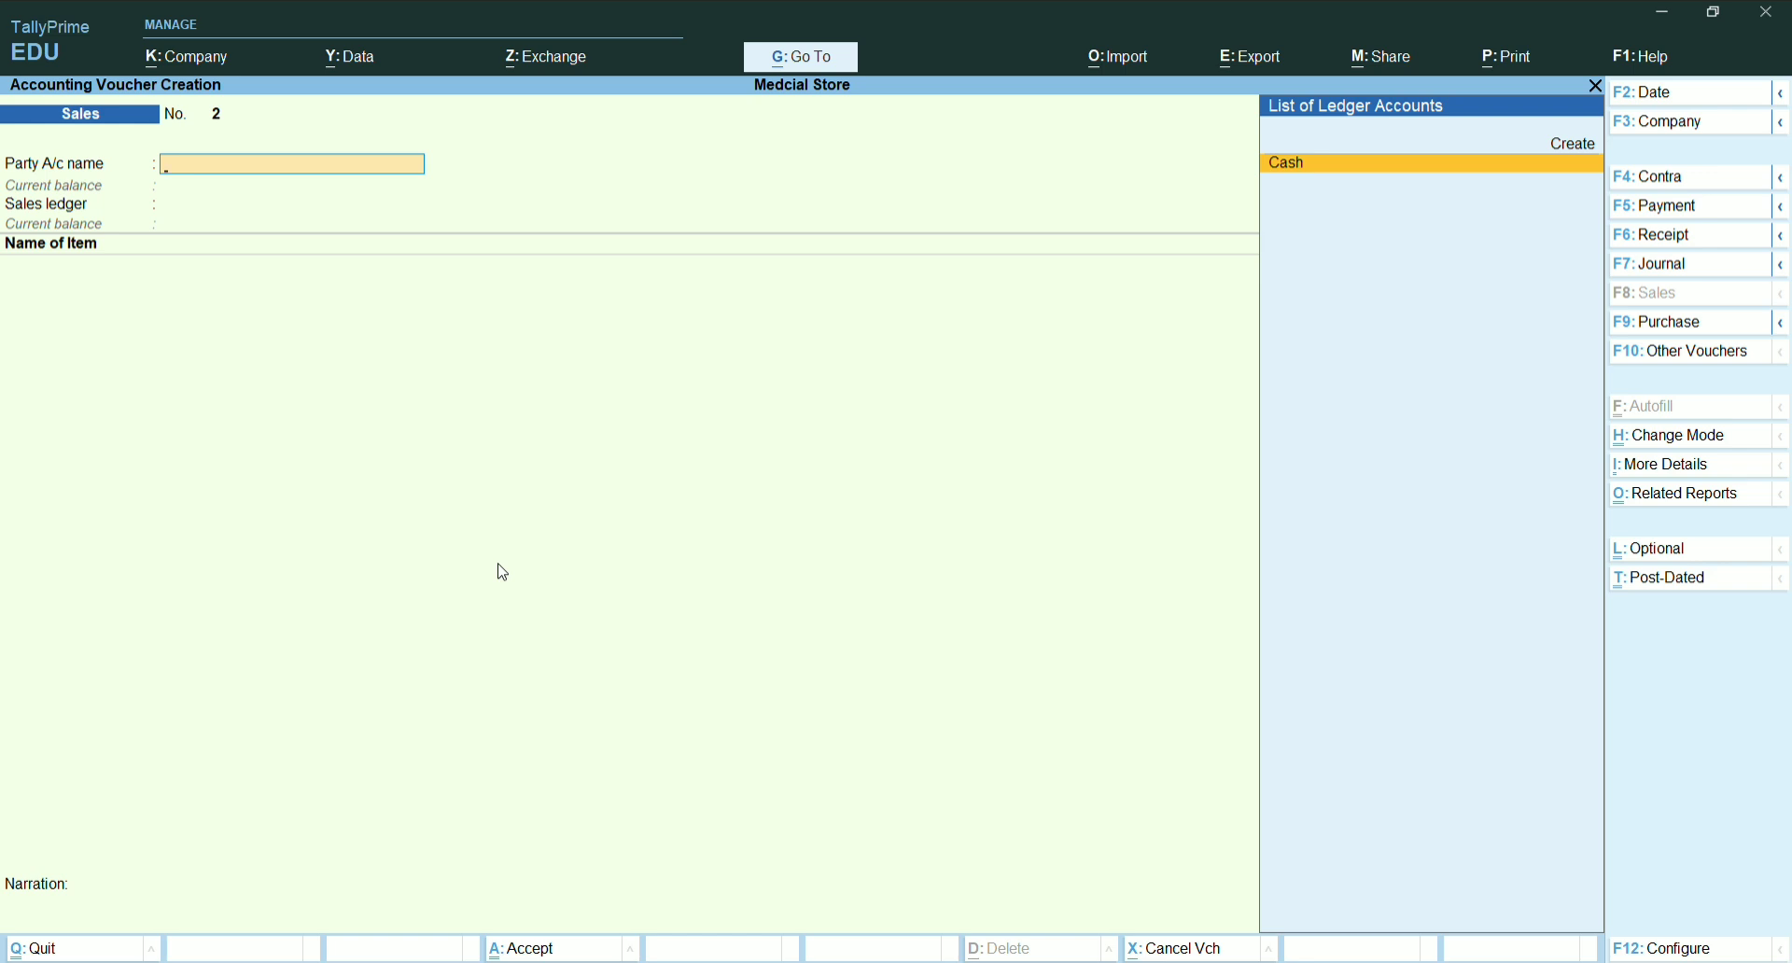
Quit voucher entry and open the additional reports from the Gateway of Tally
key(Escape)
key(Return)
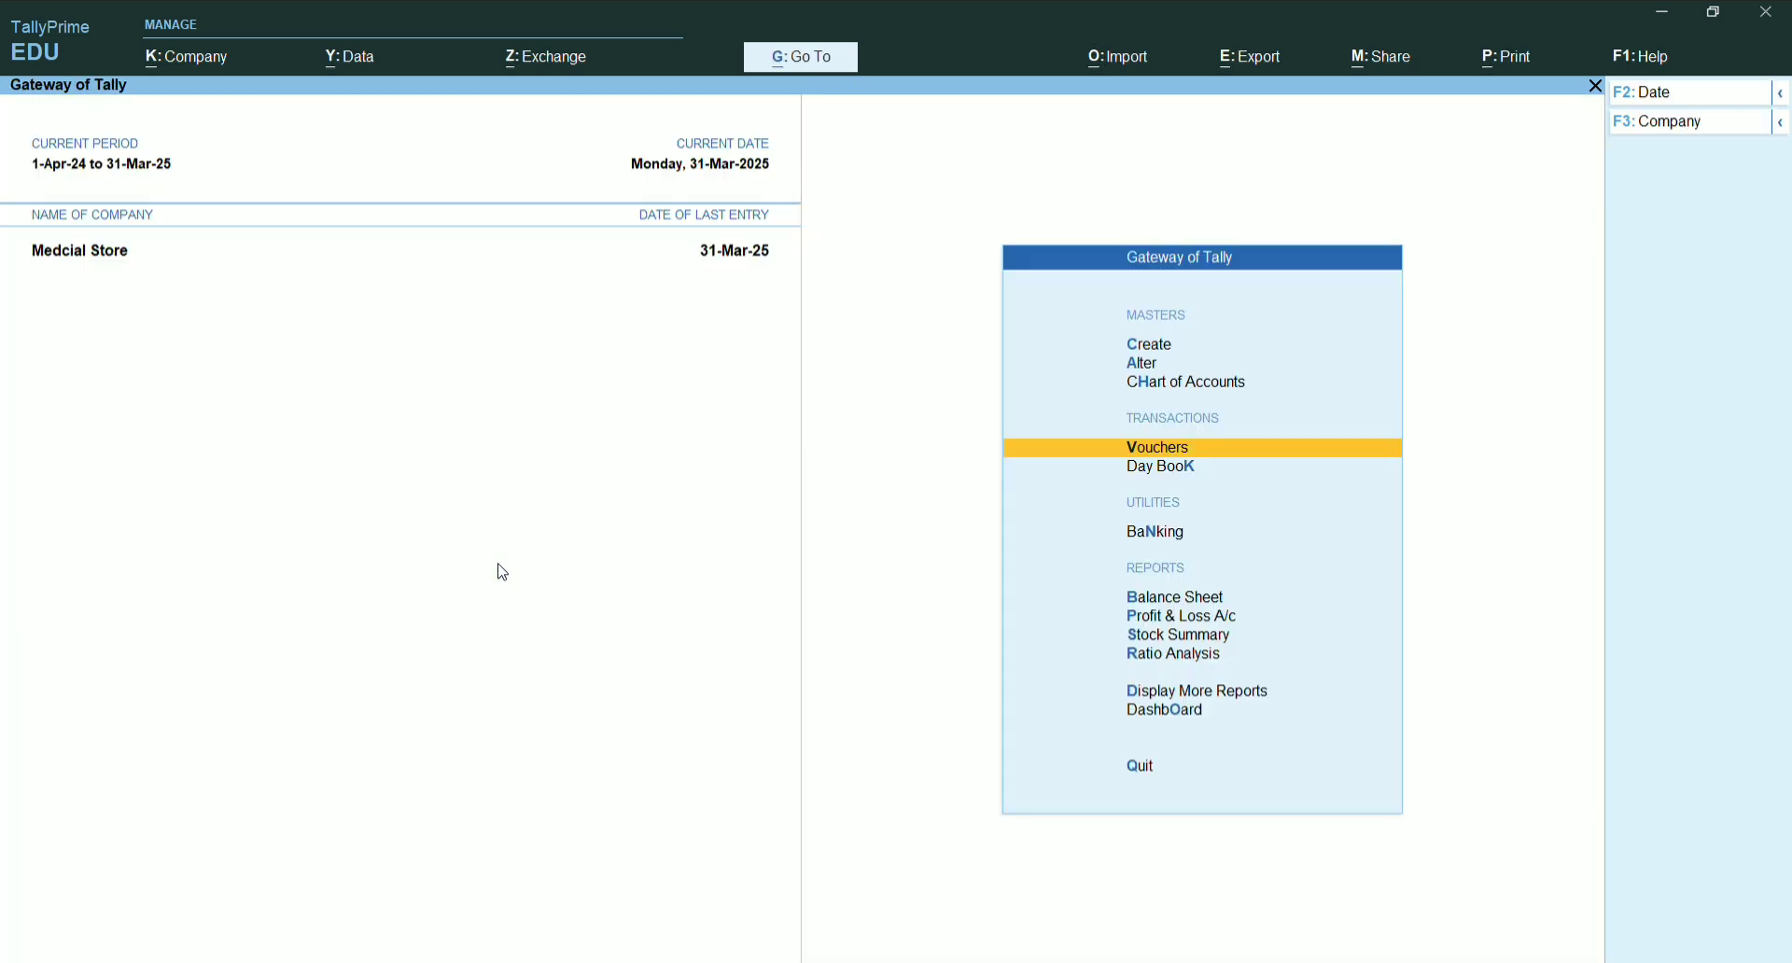
key(Down)
key(Down)
key(Down)
key(Down)
key(Down)
key(Down)
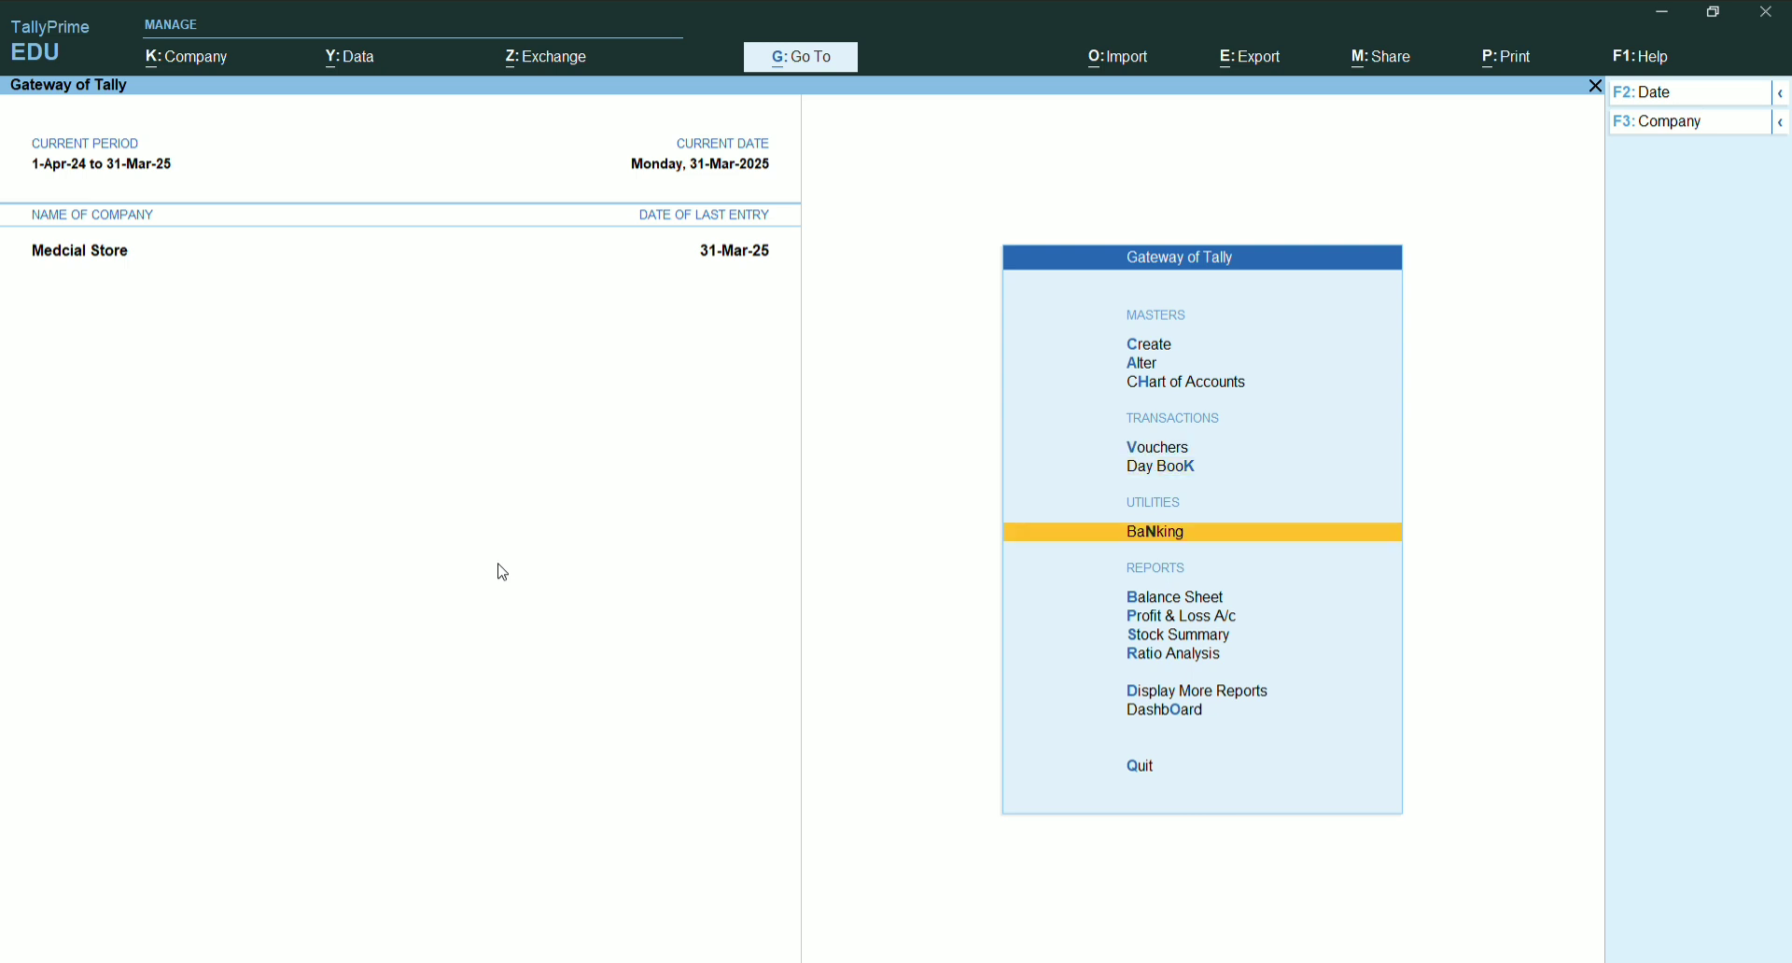
key(Down)
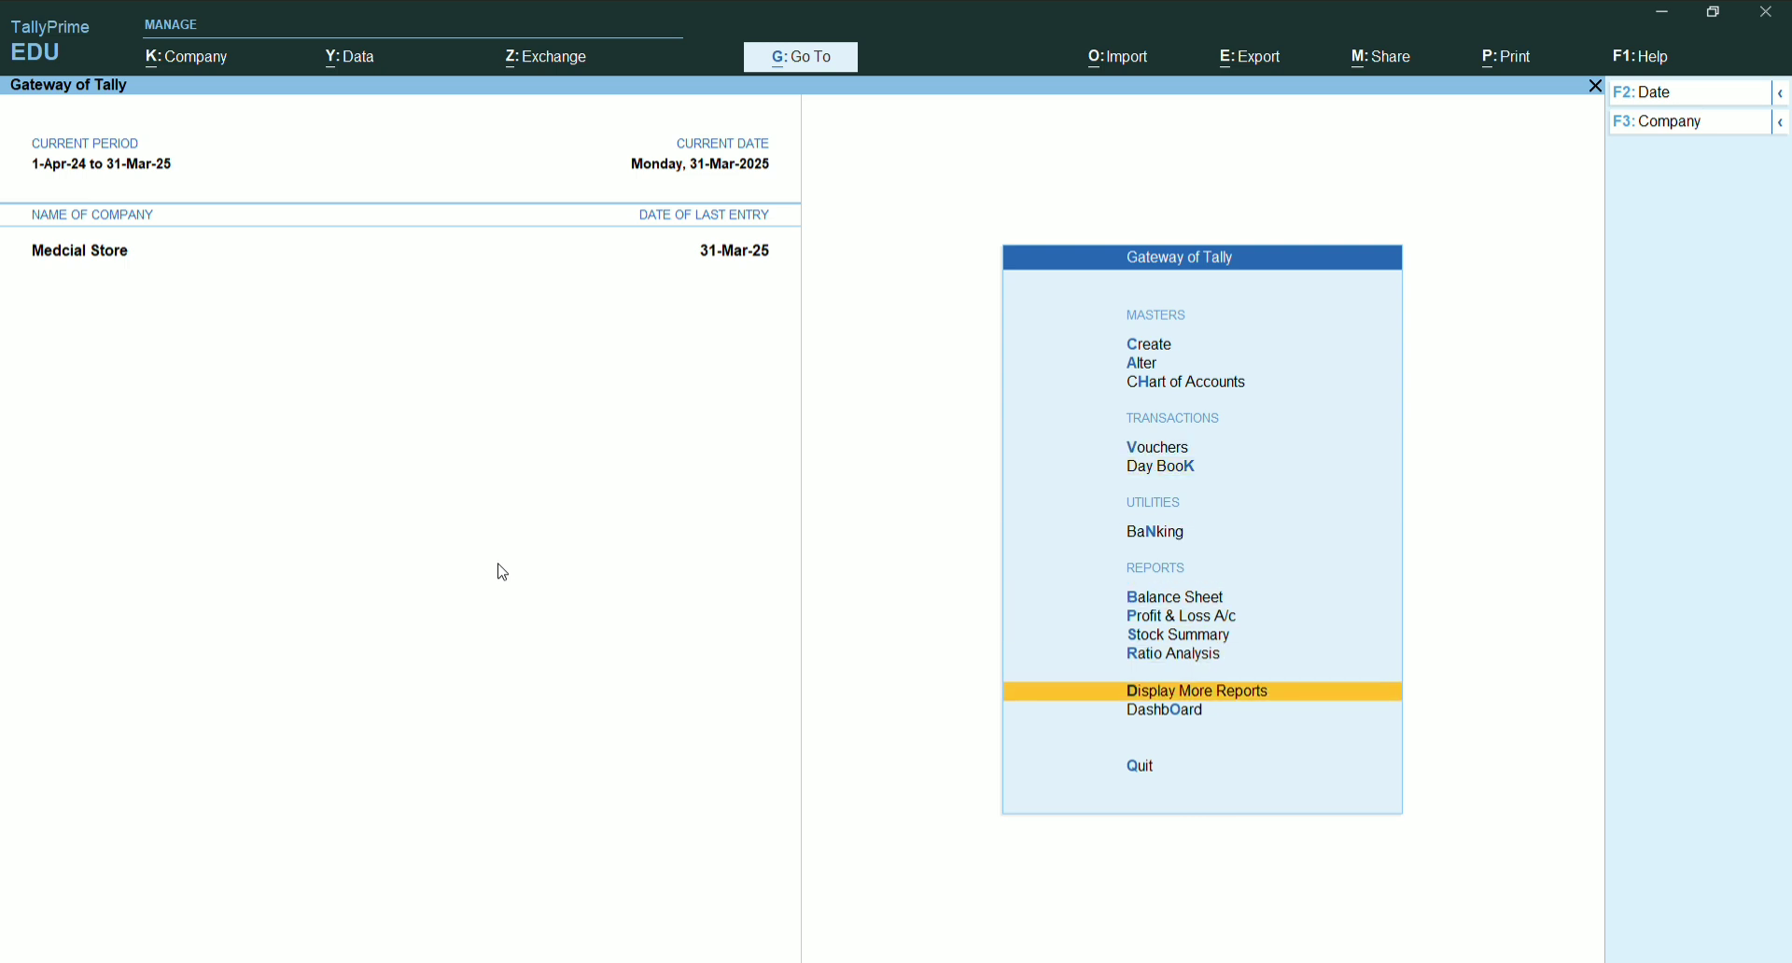
key(Return)
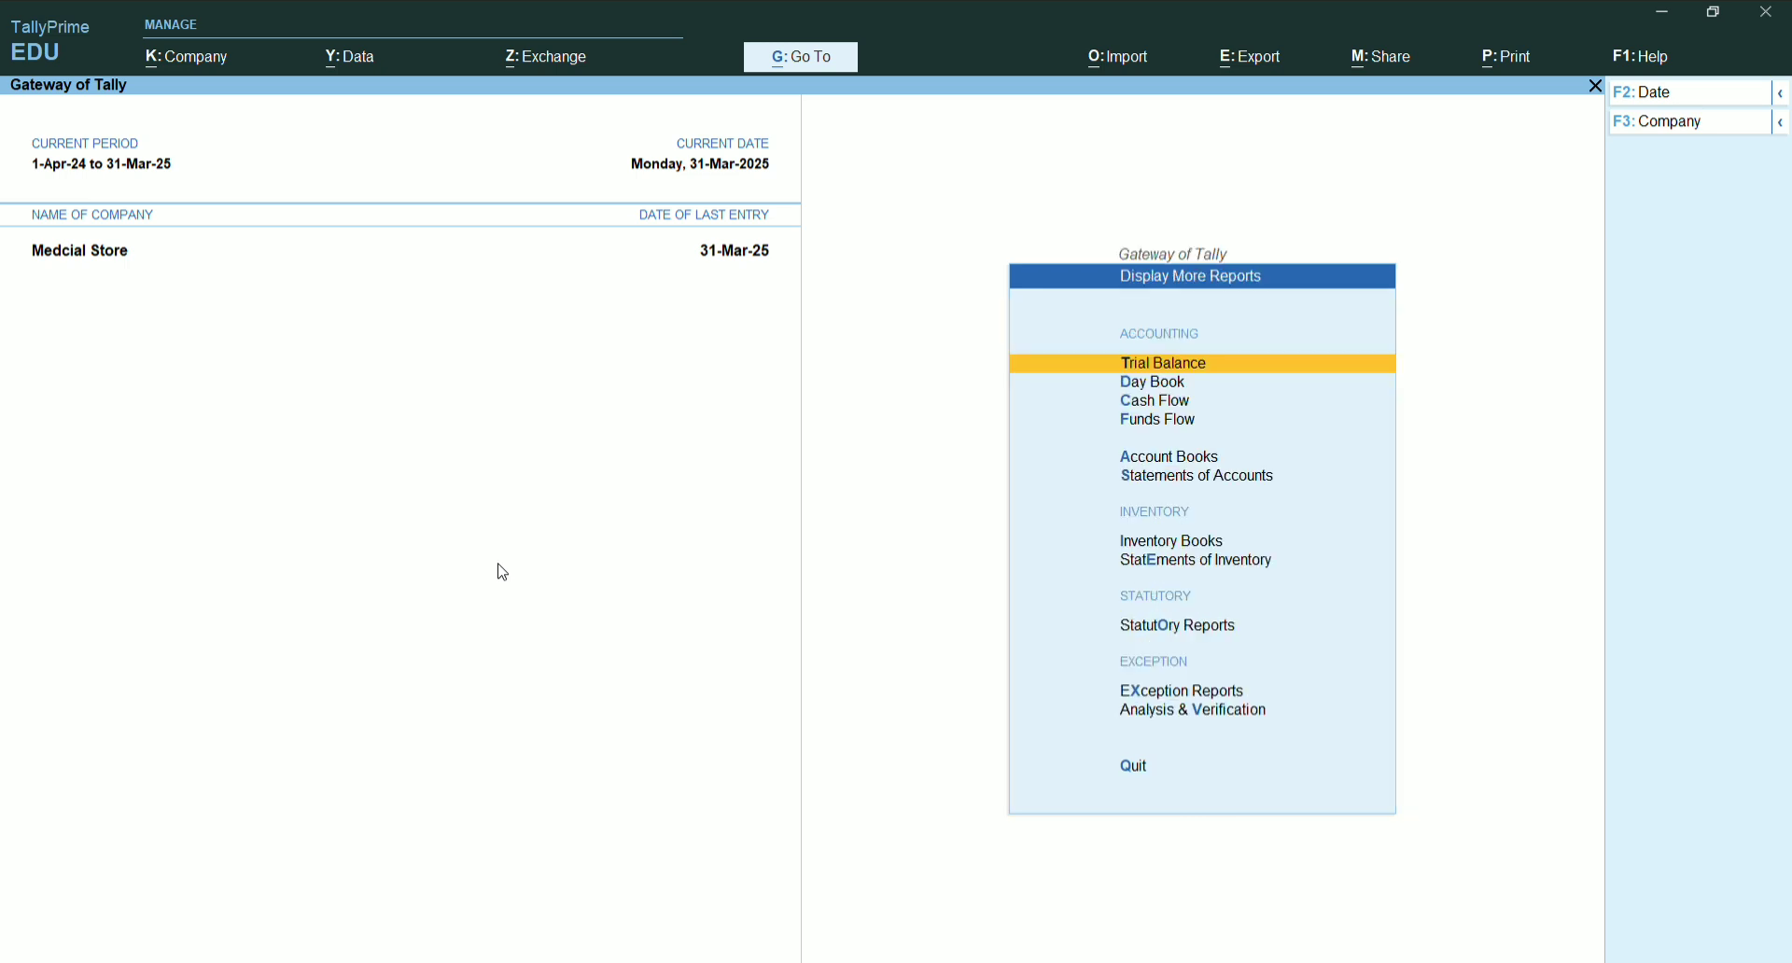
Open the Statements of Inventory from the additional reports
key(Down)
key(Down)
key(Down)
key(Down)
key(Down)
key(Down)
key(Down)
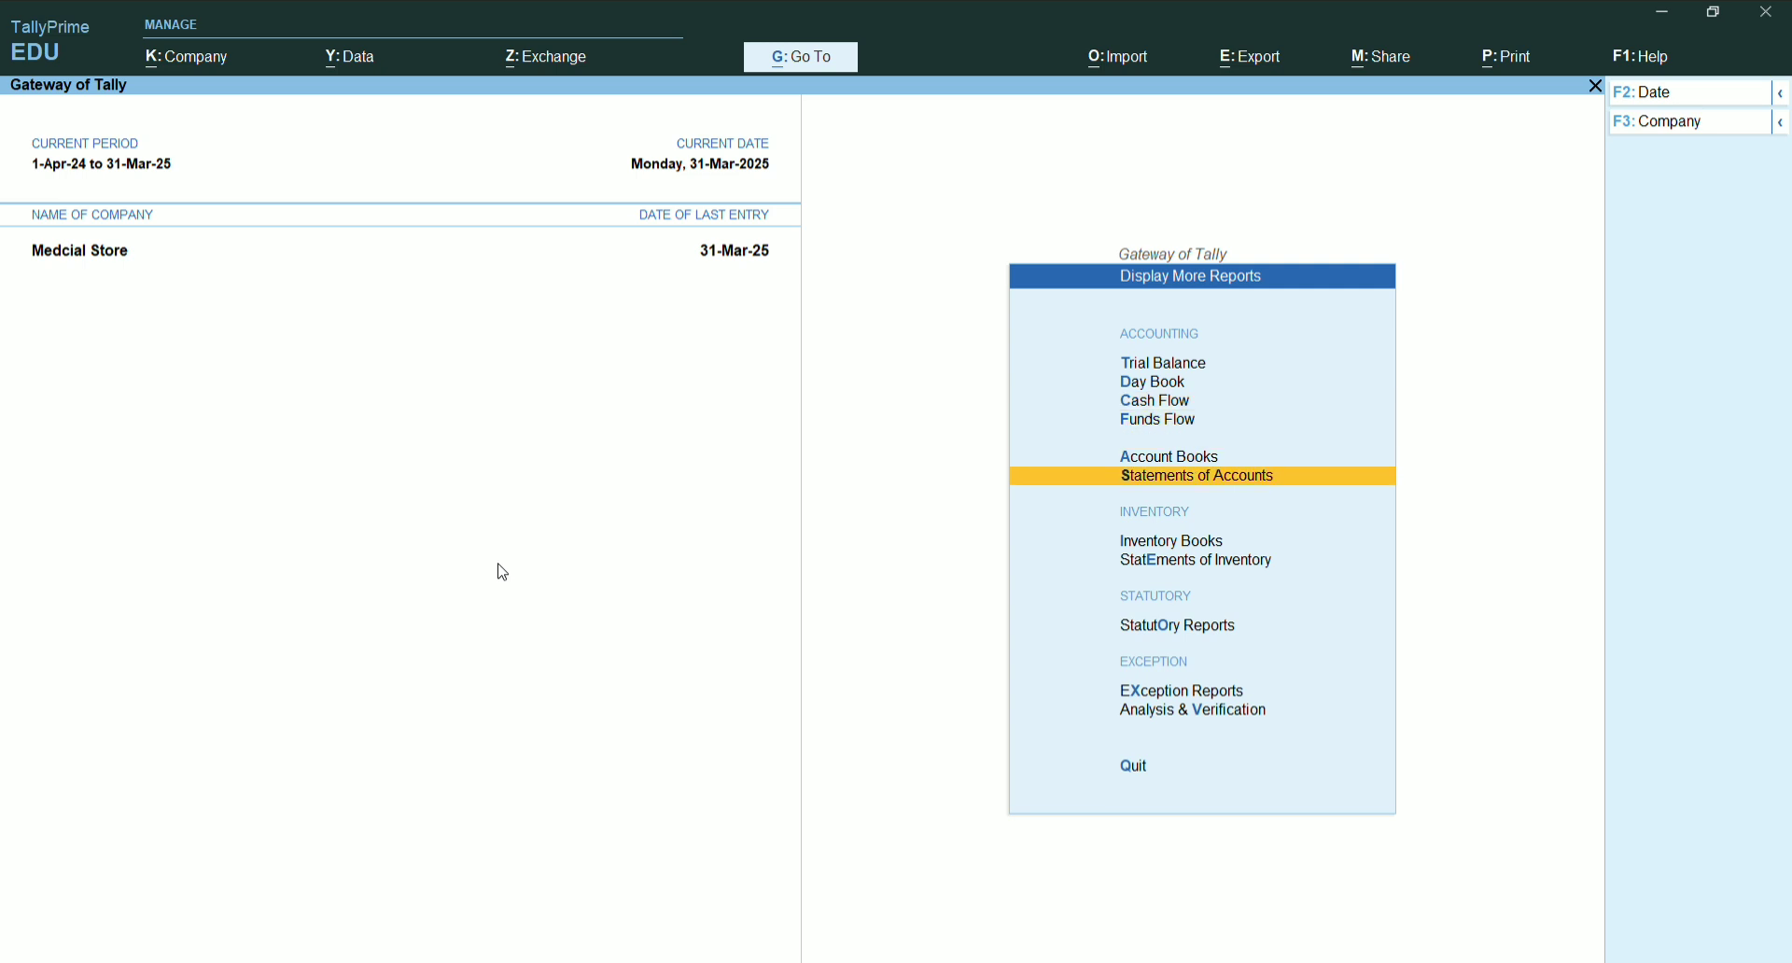
key(Return)
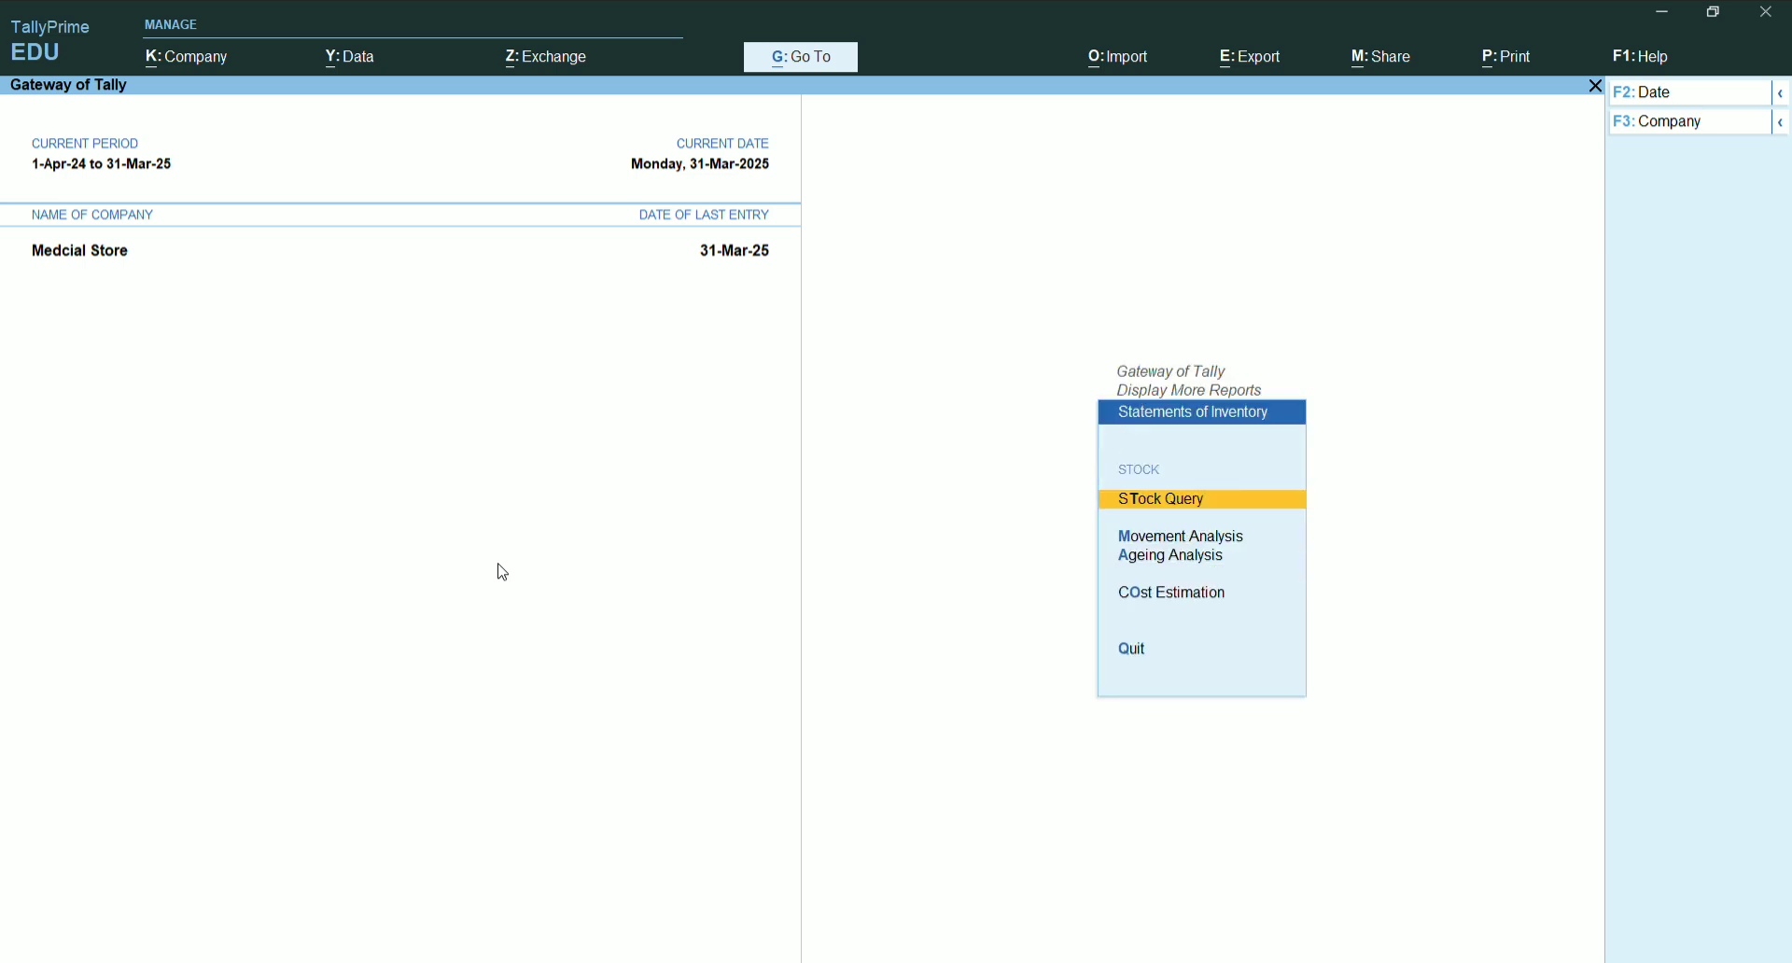
View the Ageing Analysis for the Medcine stock group in detailed form with batches and expiry dates, and close the report
key(Down)
key(Down)
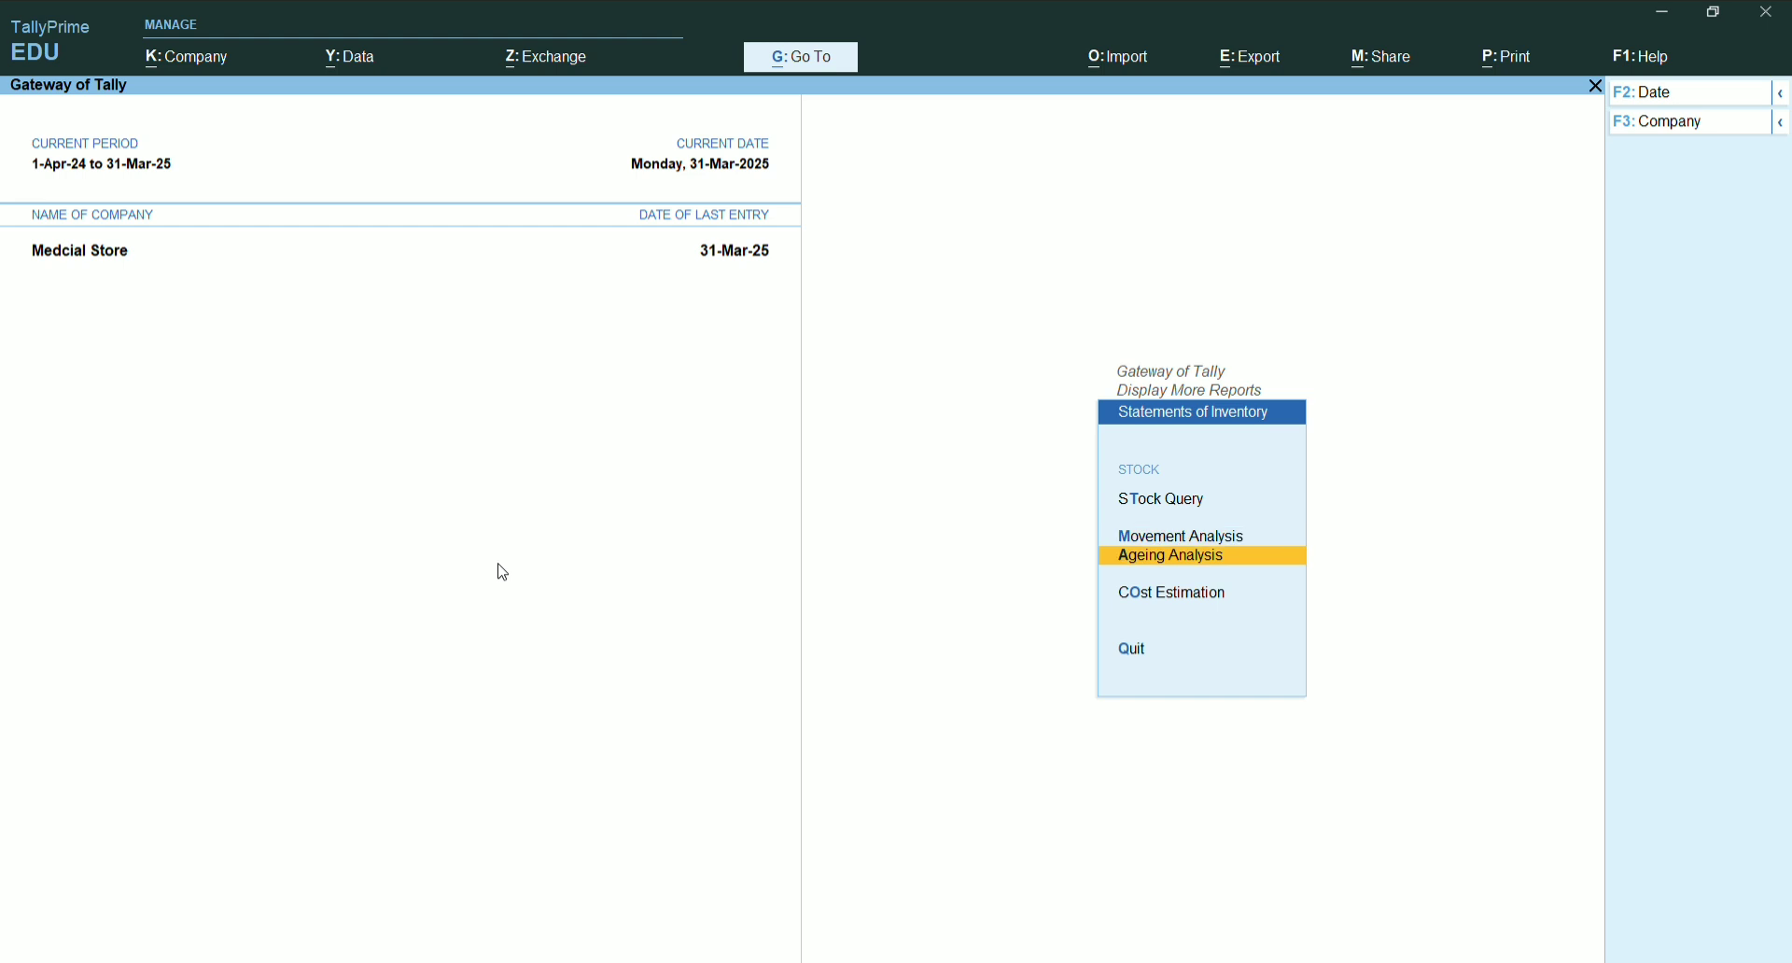
key(Return)
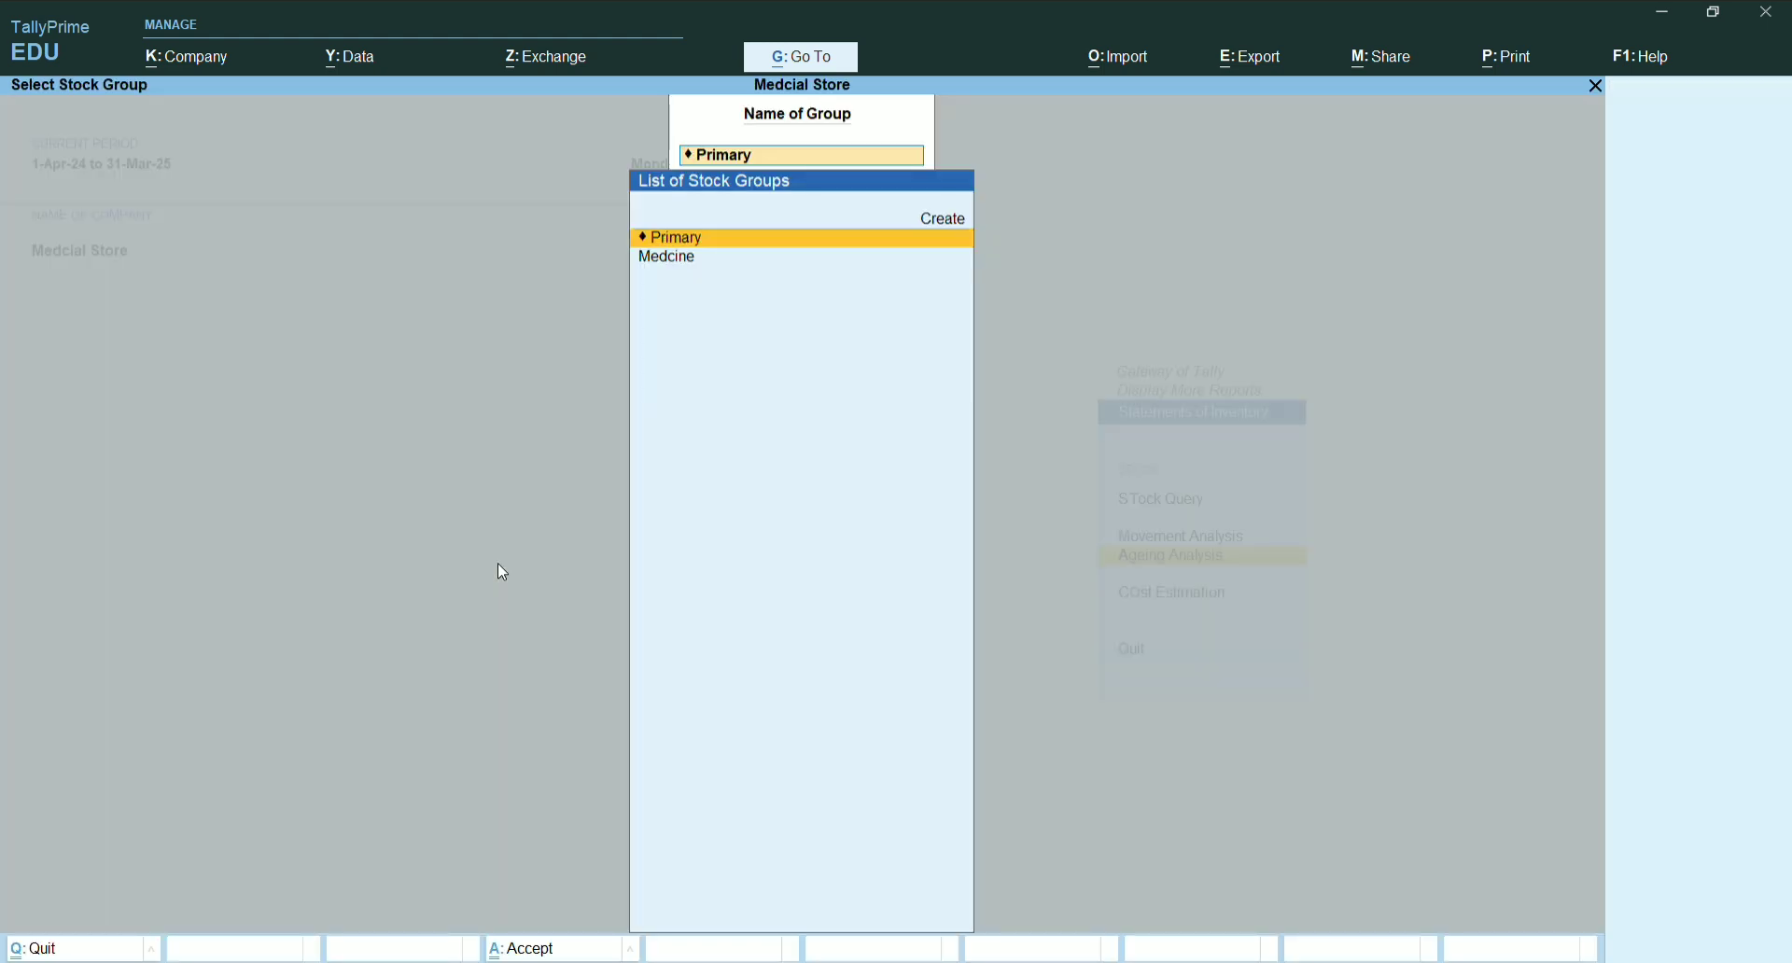
key(Down)
key(Return)
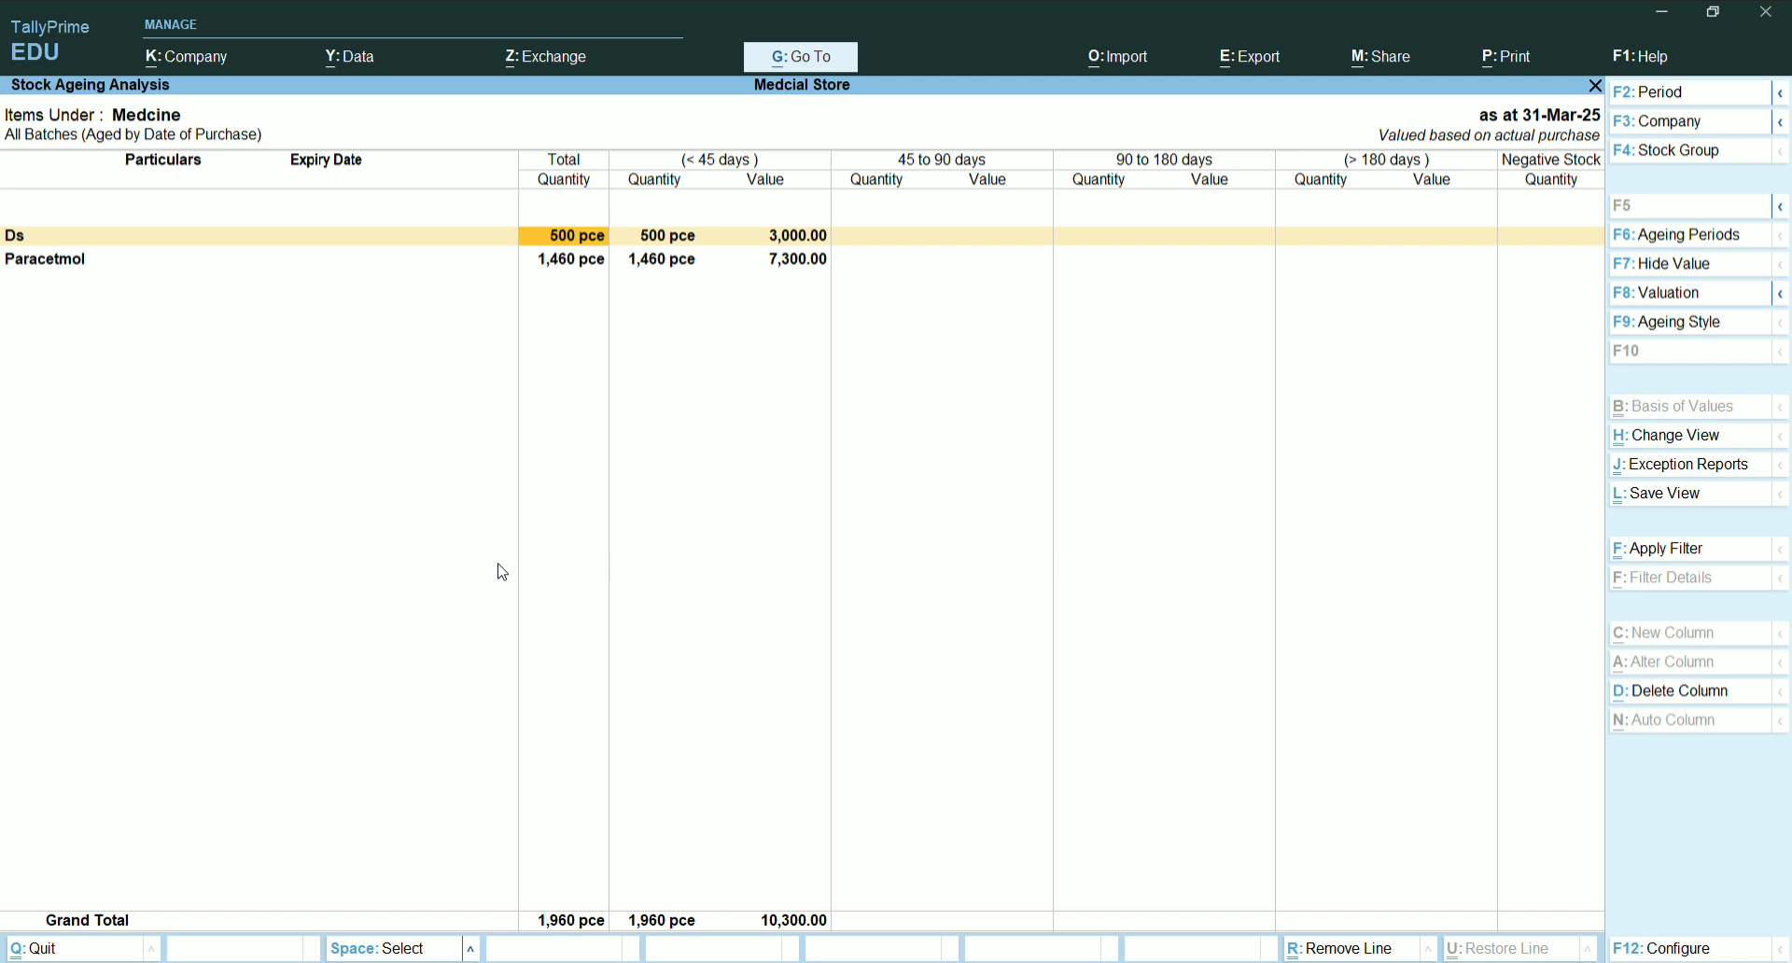
key(alt+F1)
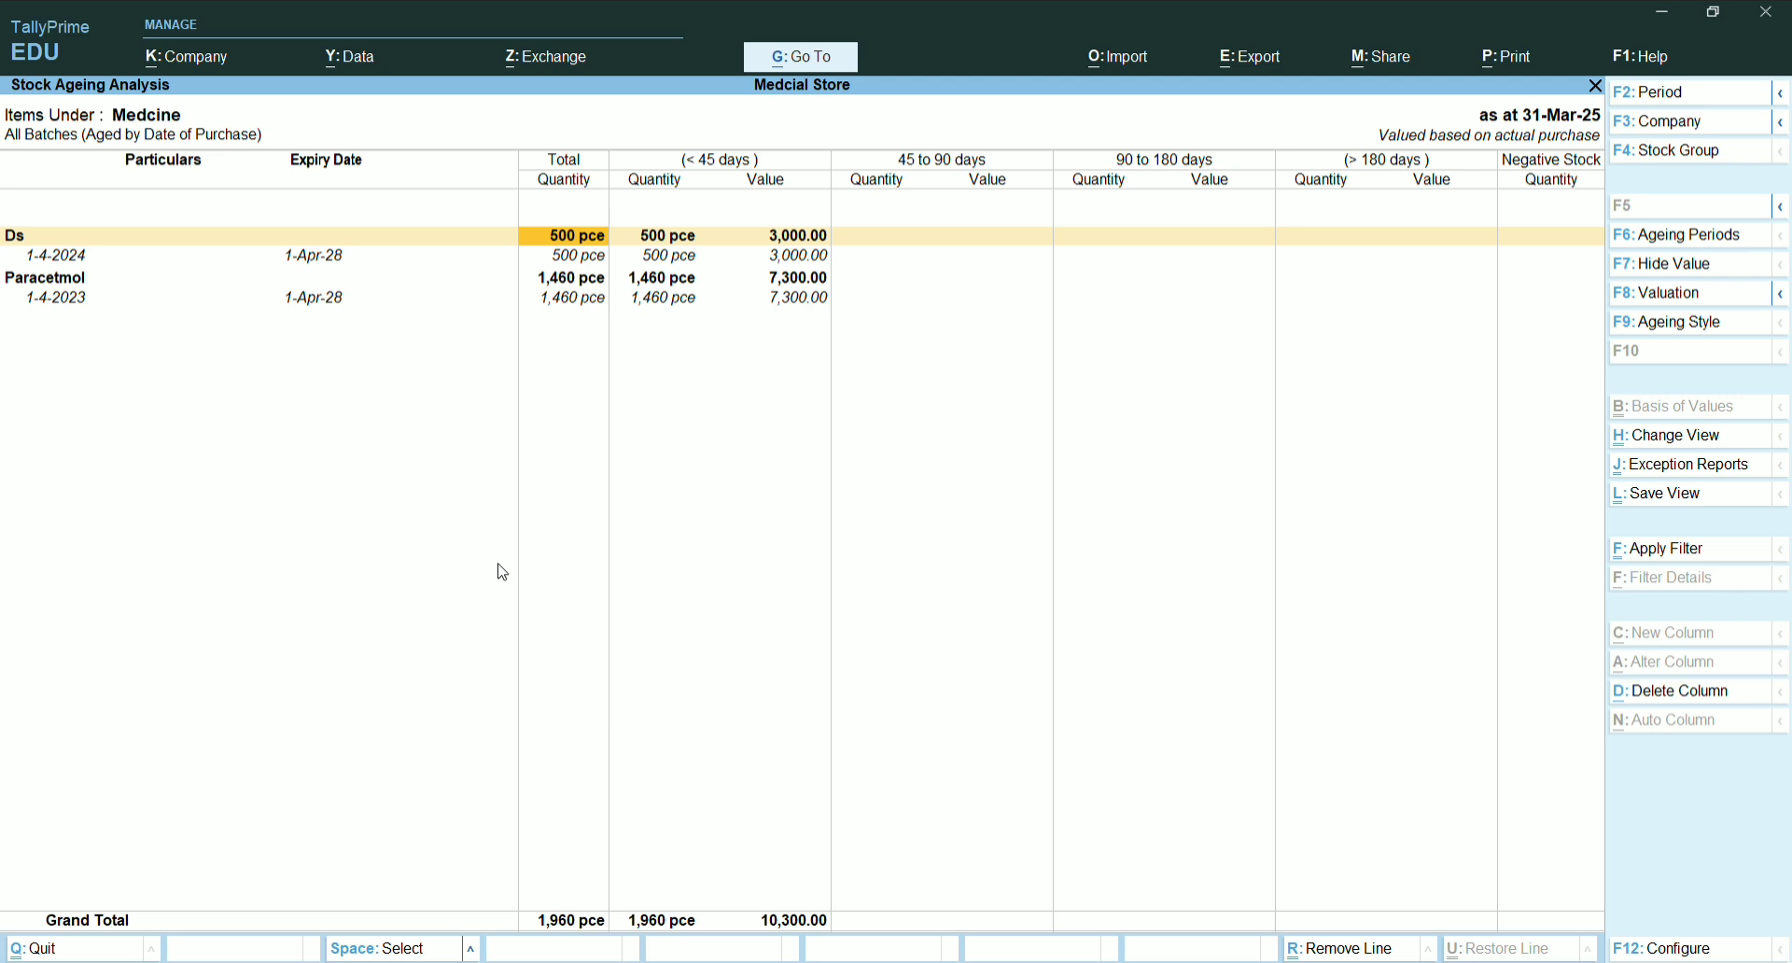
key(Escape)
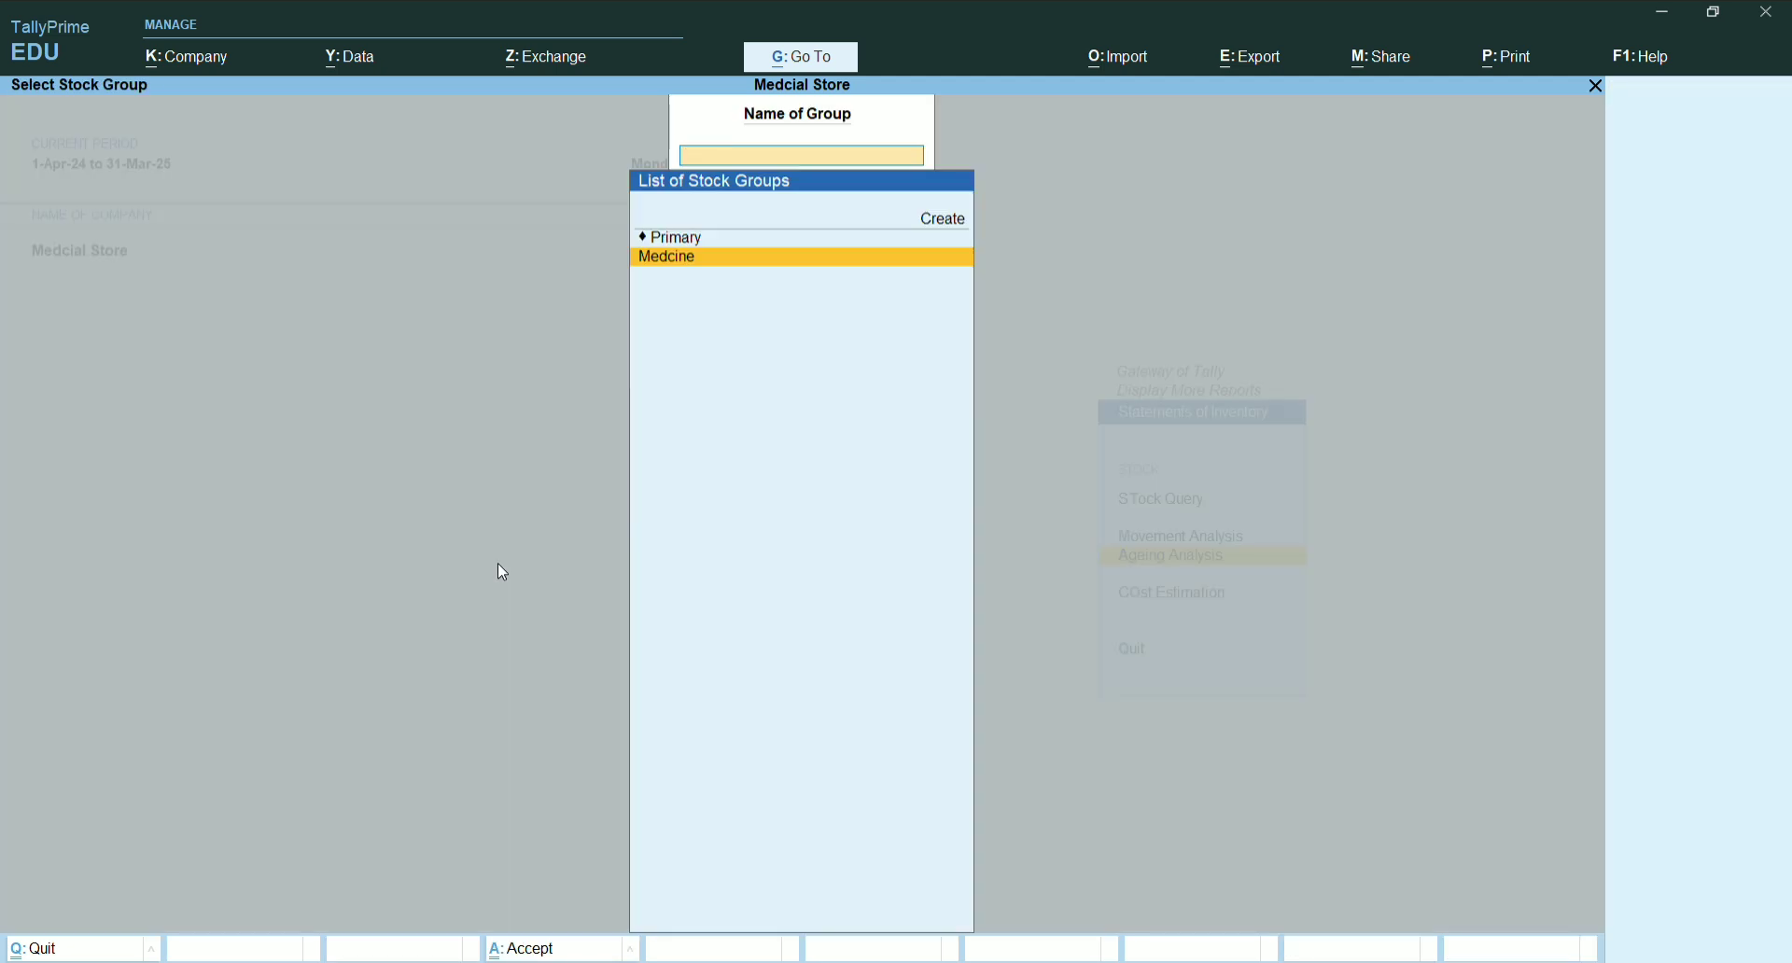
key(Escape)
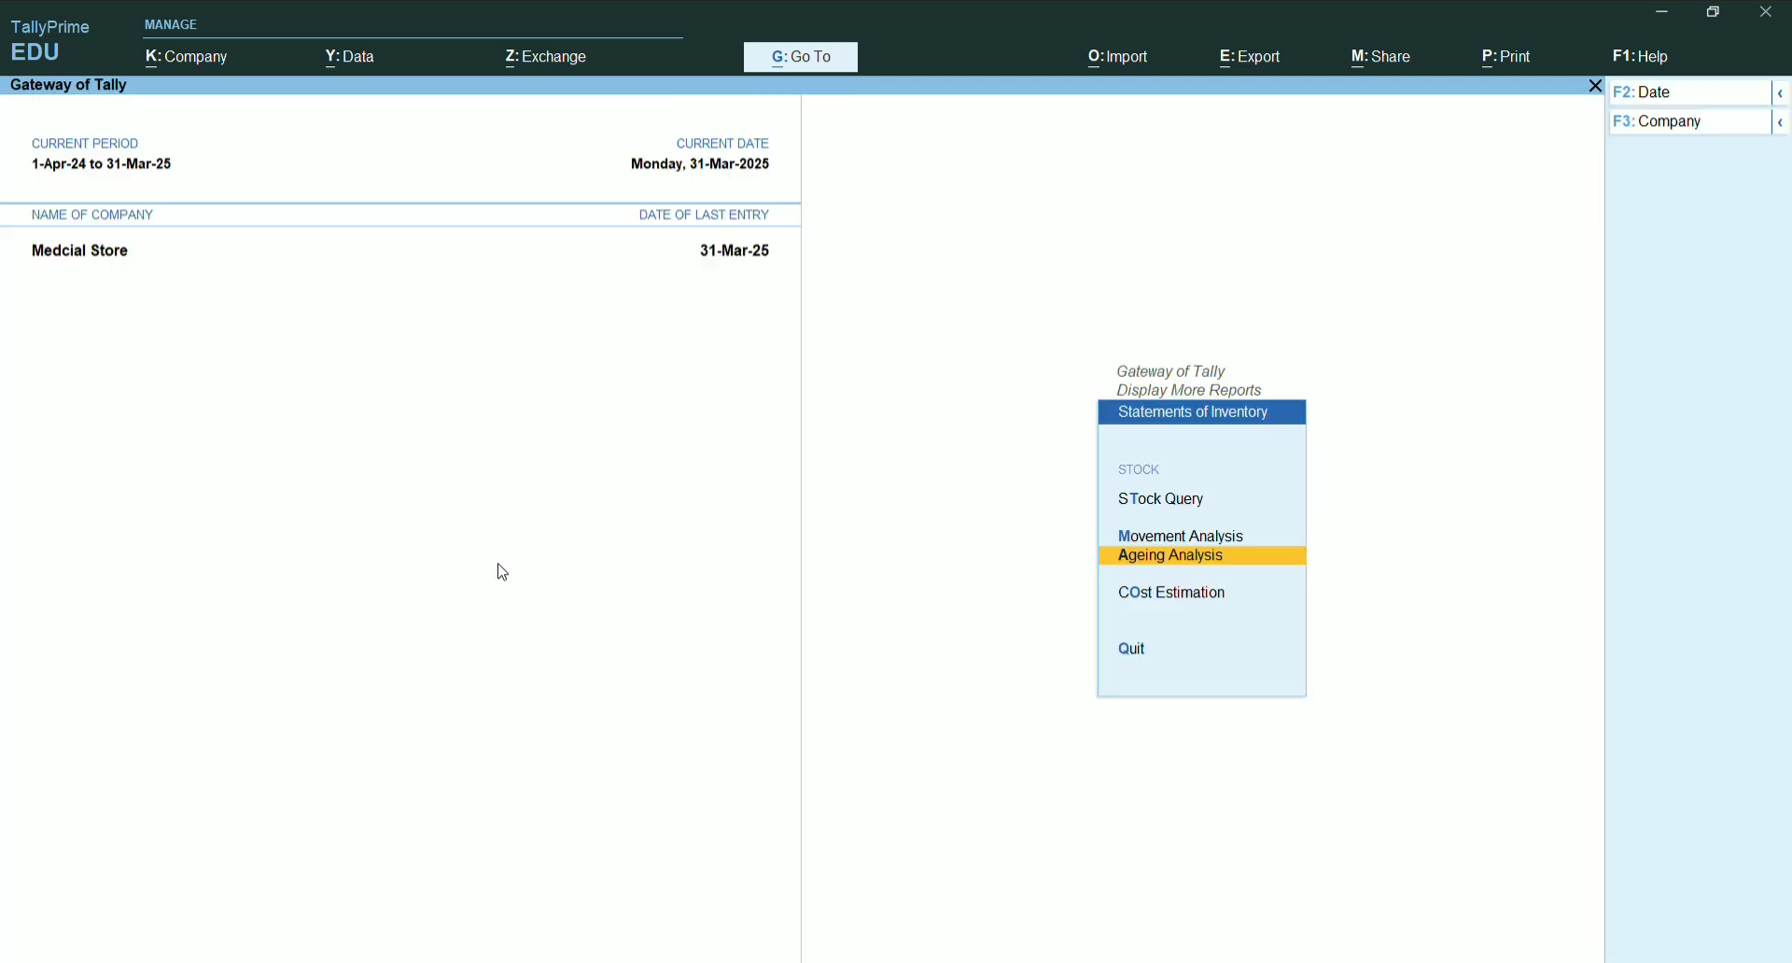
View the Stock Query for the item Ds, and go back to the additional reports list
key(Up)
key(Up)
key(Return)
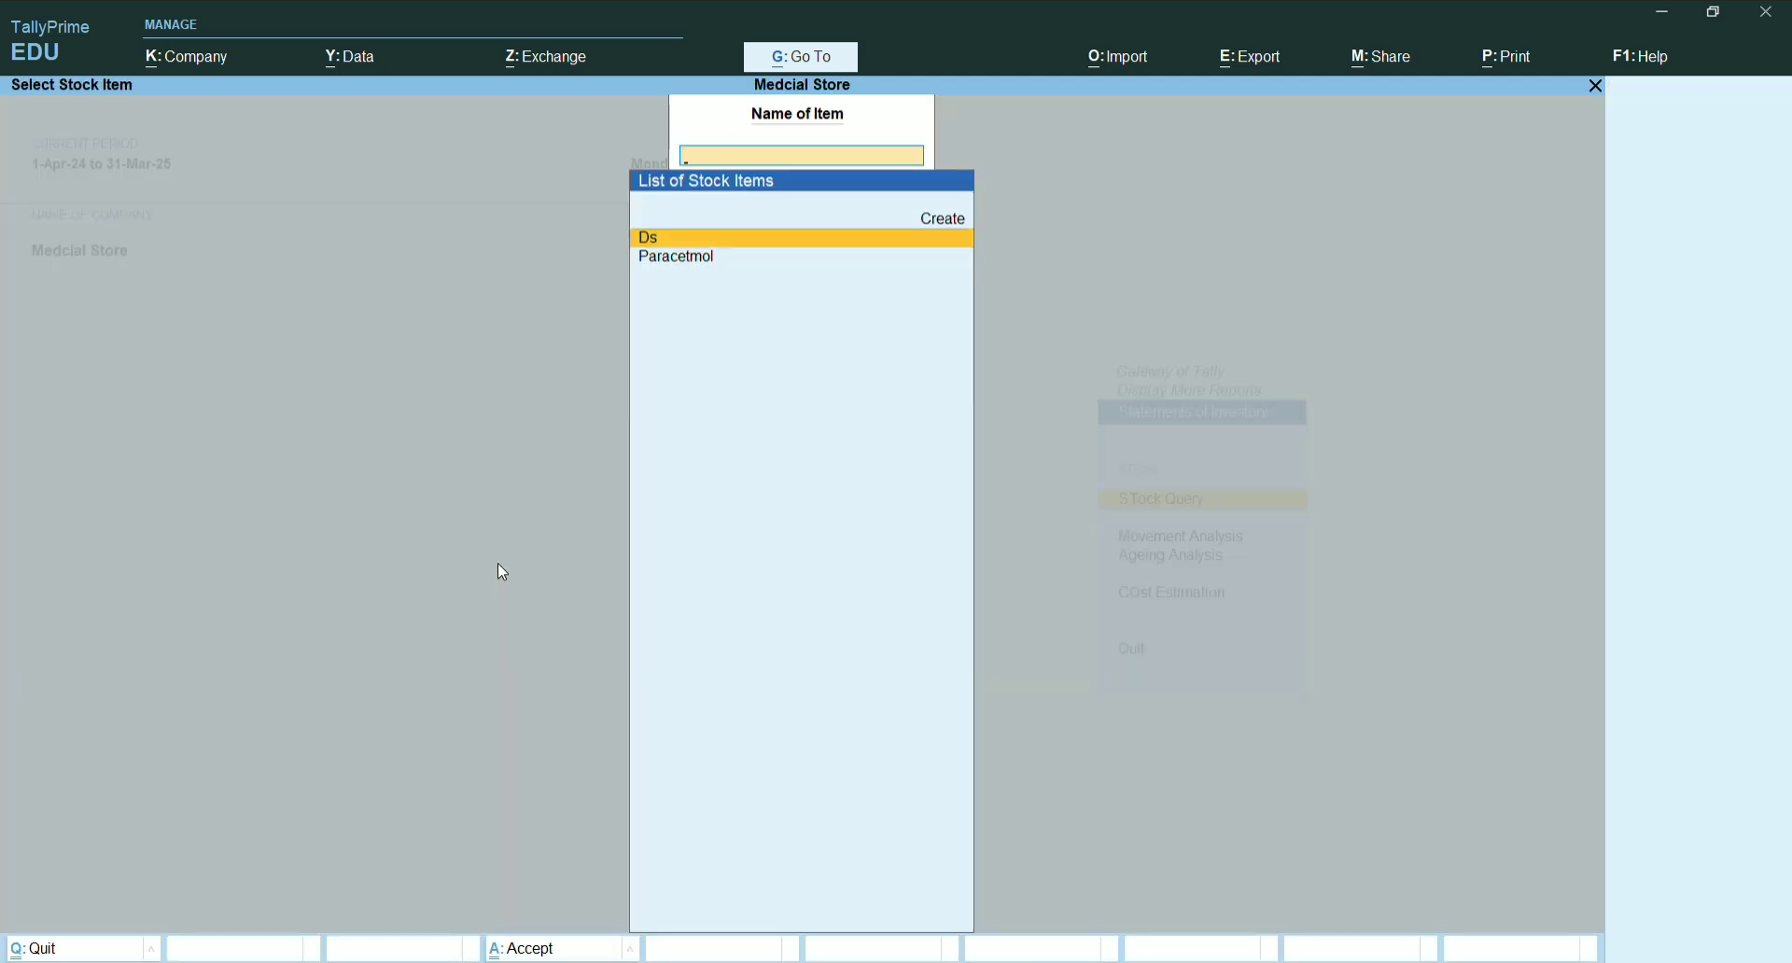
key(Return)
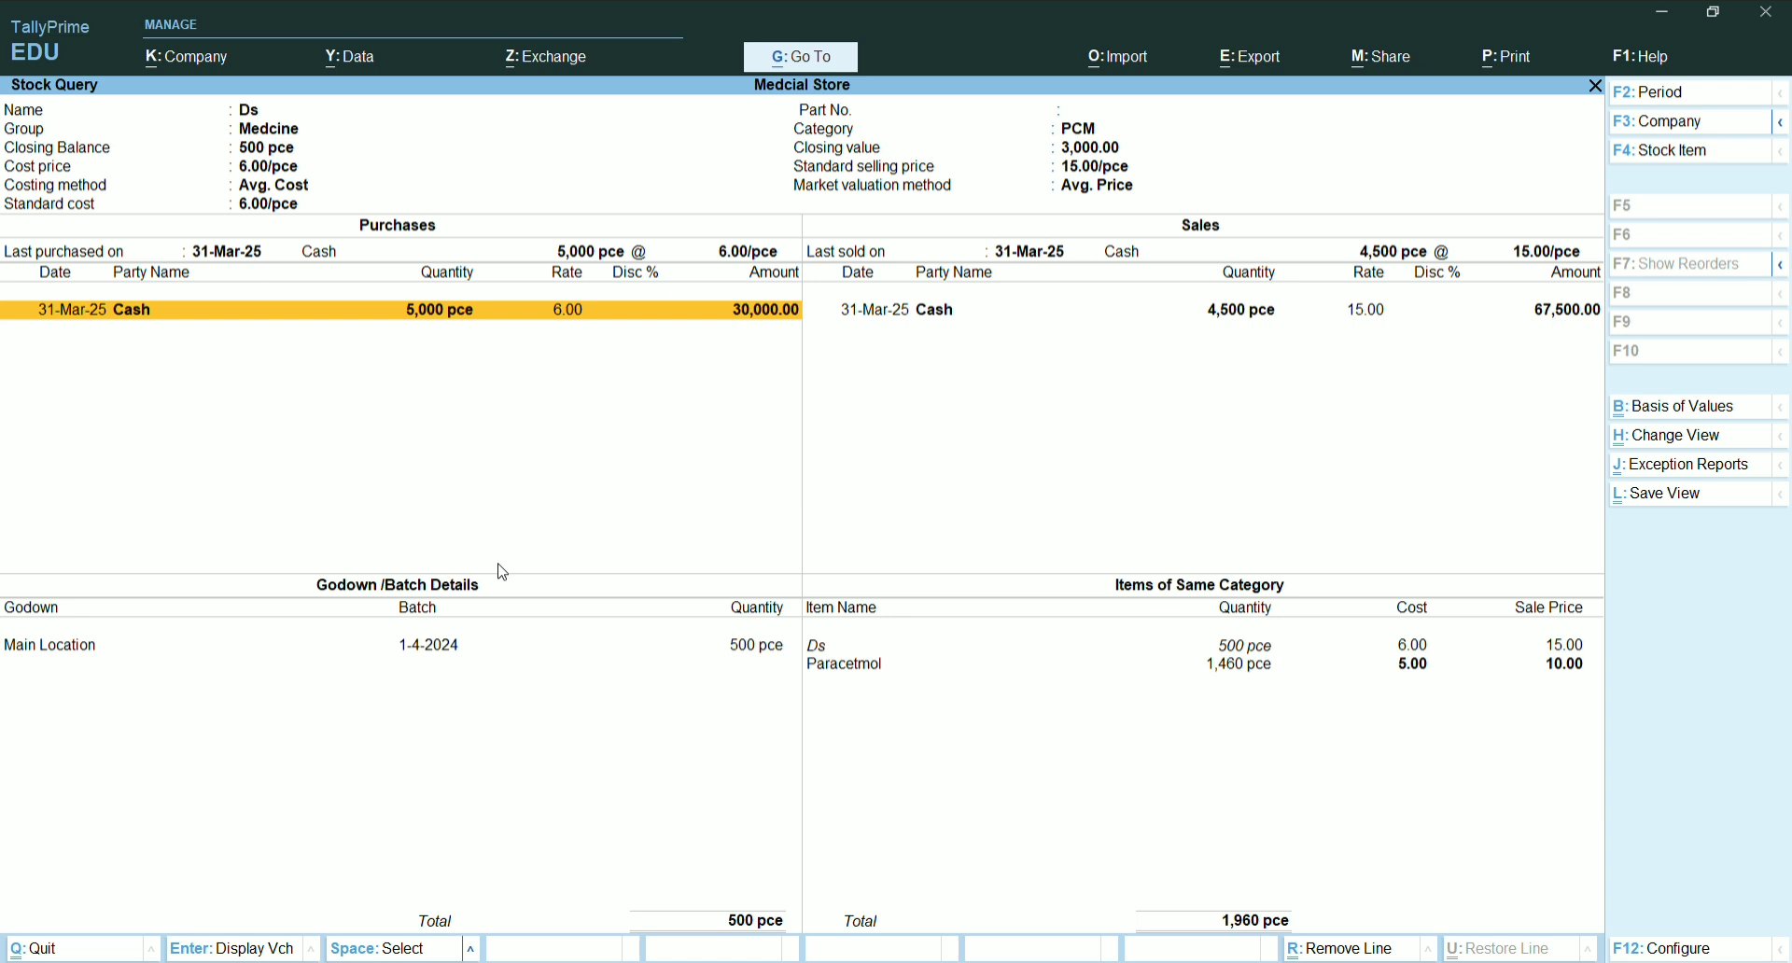
key(Escape)
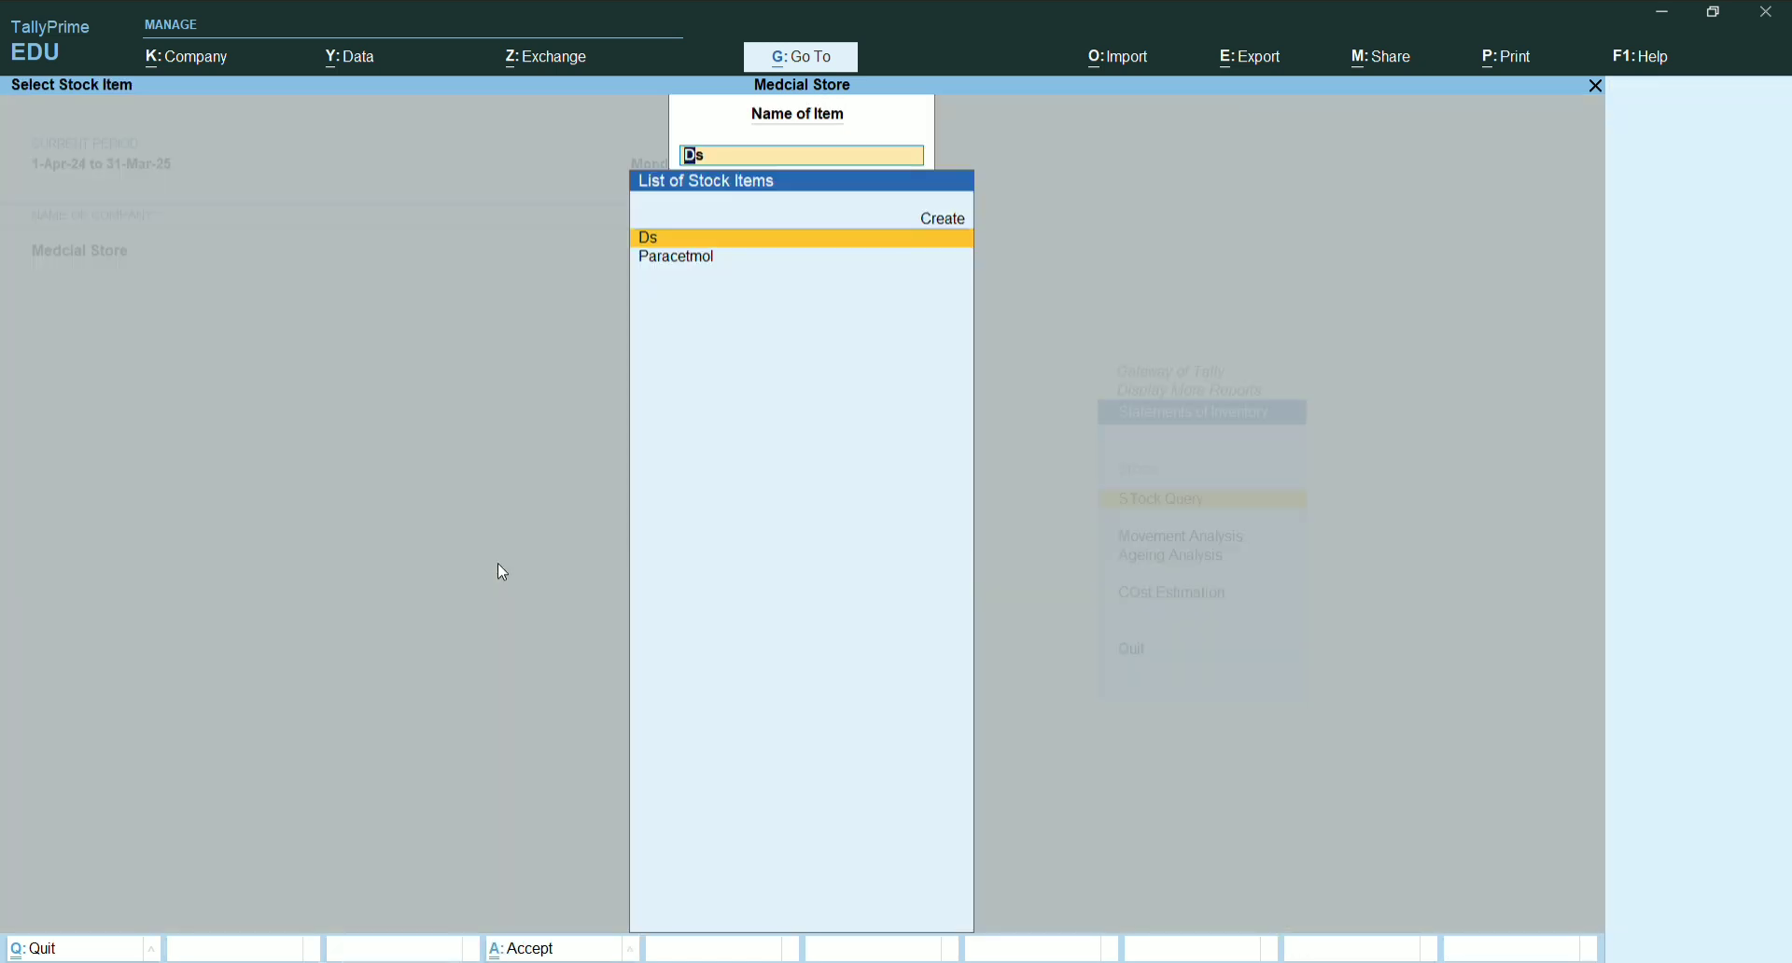
key(Escape)
key(Escape)
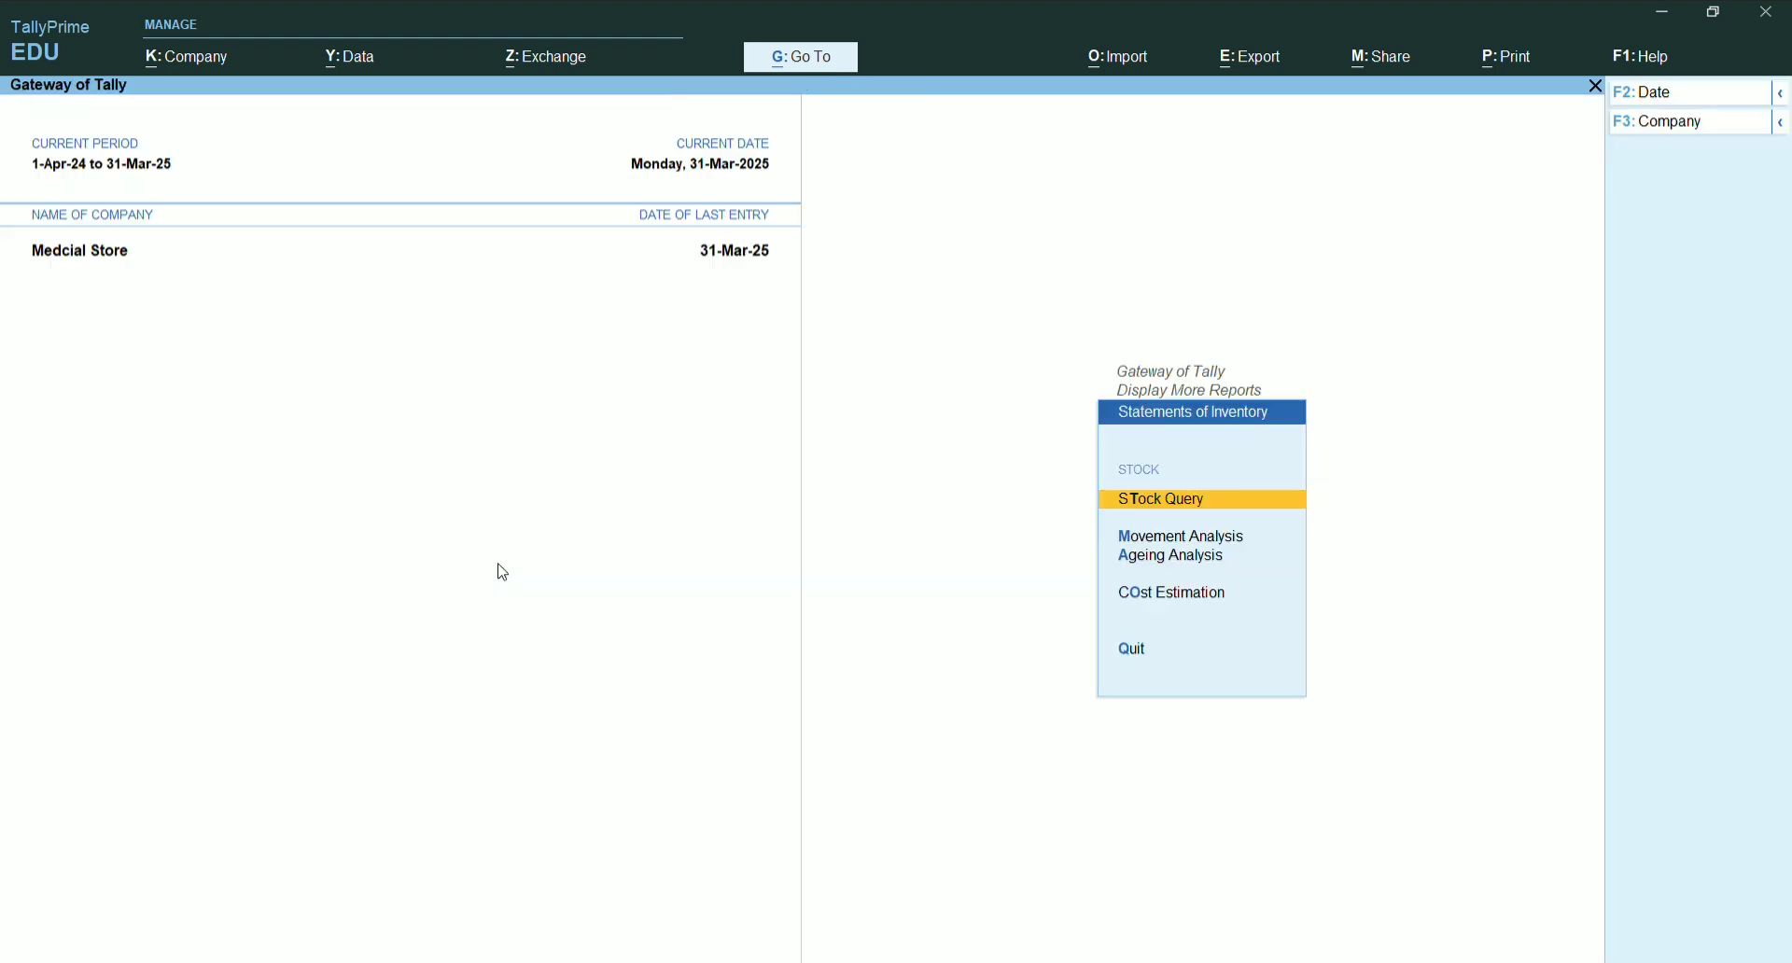
key(Escape)
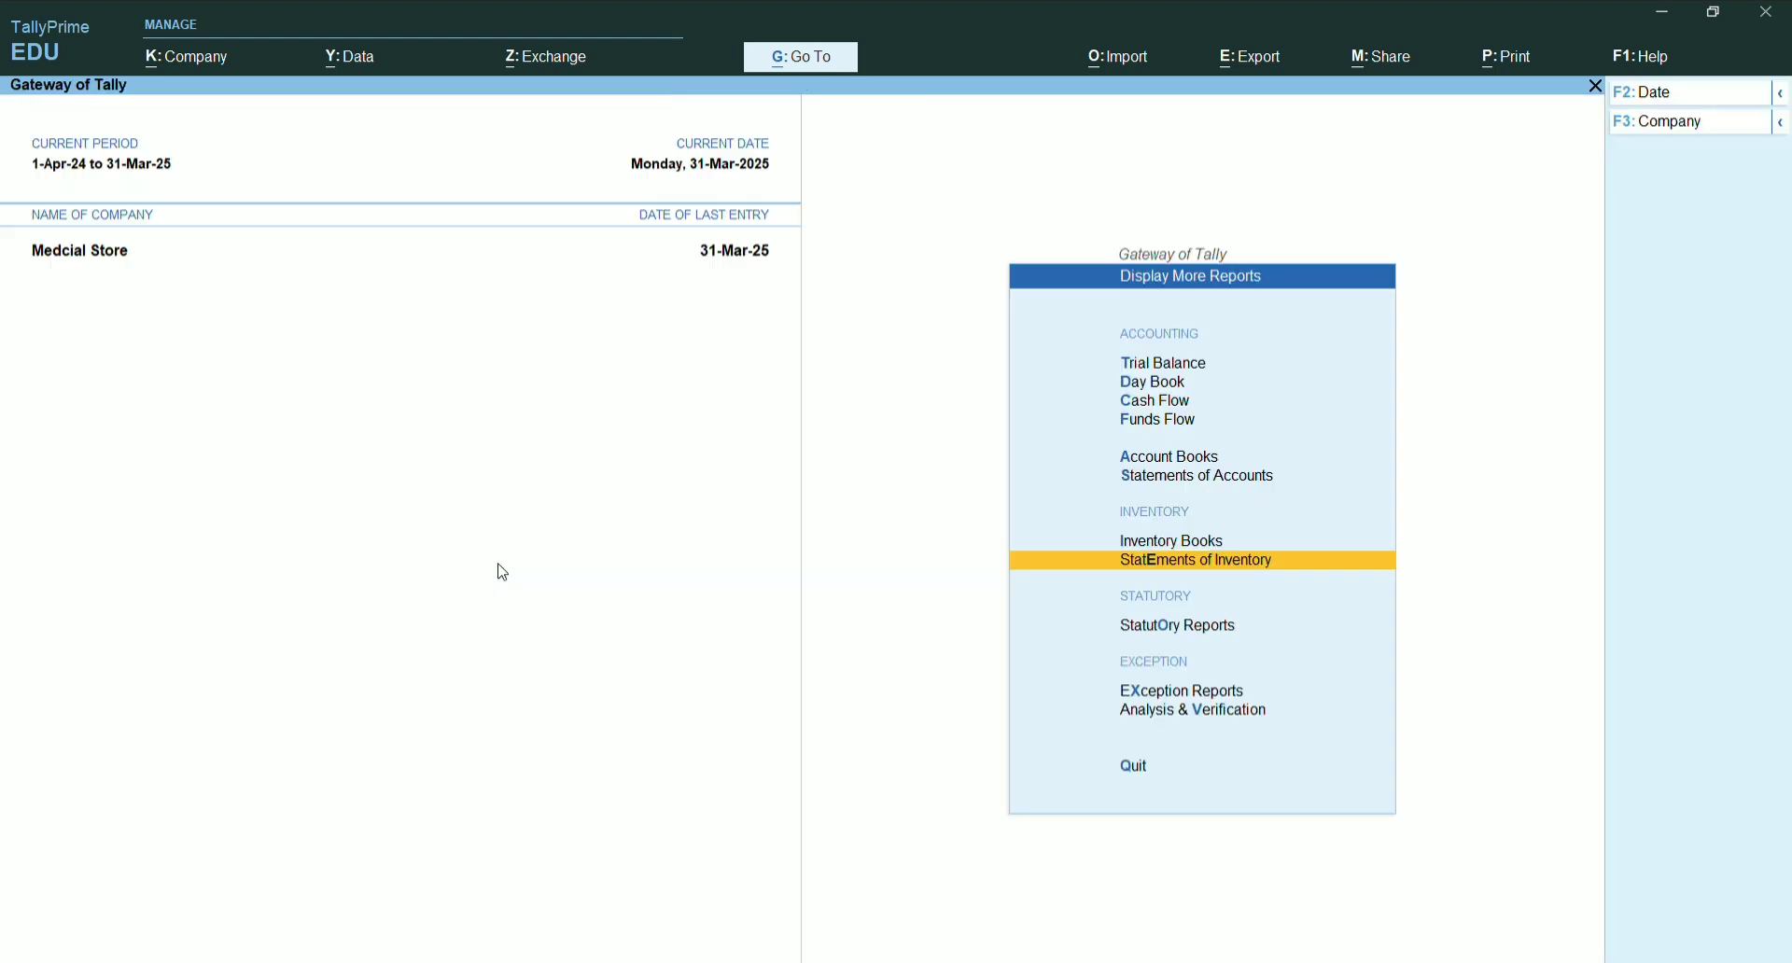